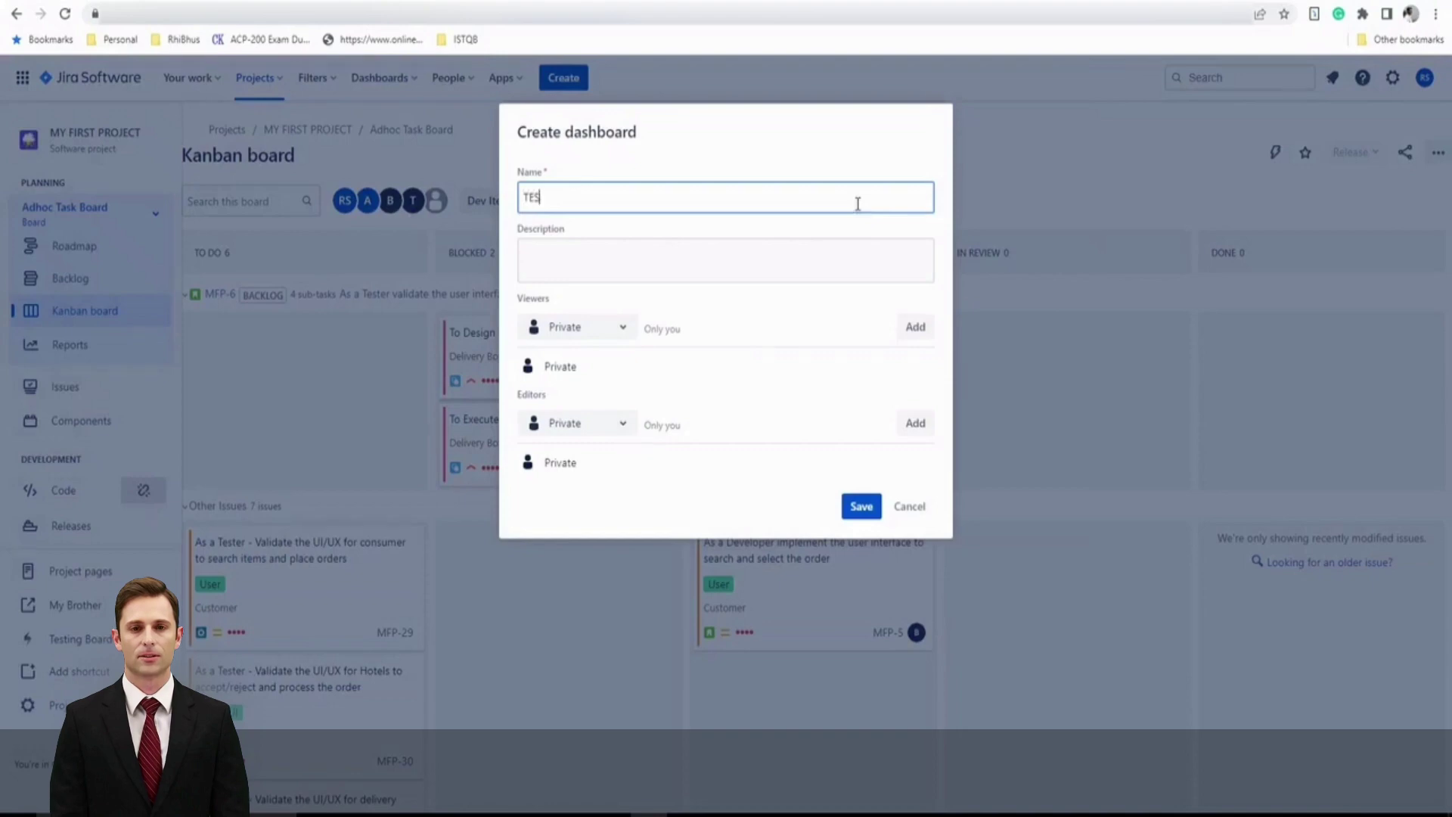
Step: Name the new dashboard TESTING DASHBOARD and save it with private viewers and editors
text(G )
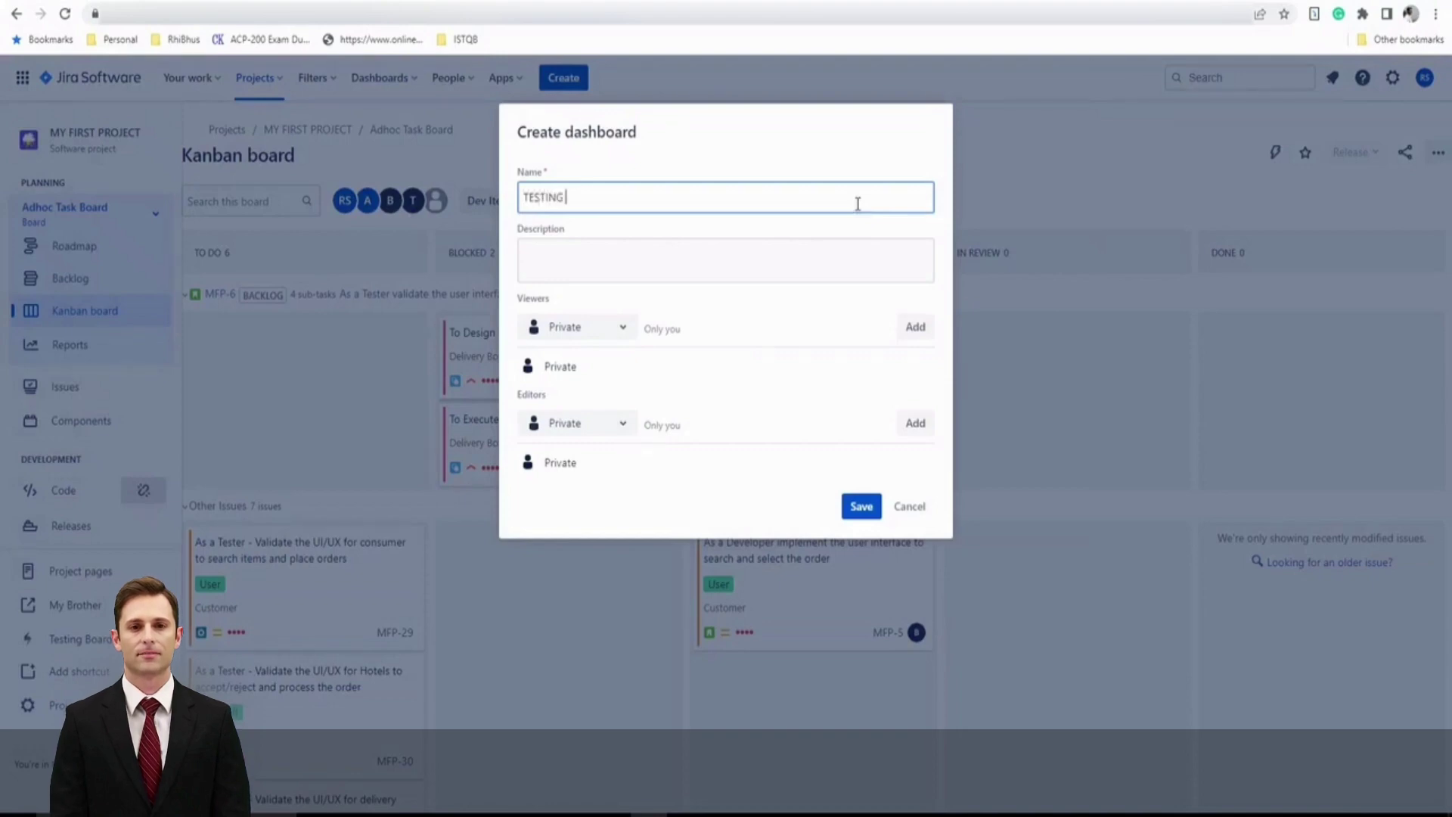
text(DASHBOARD)
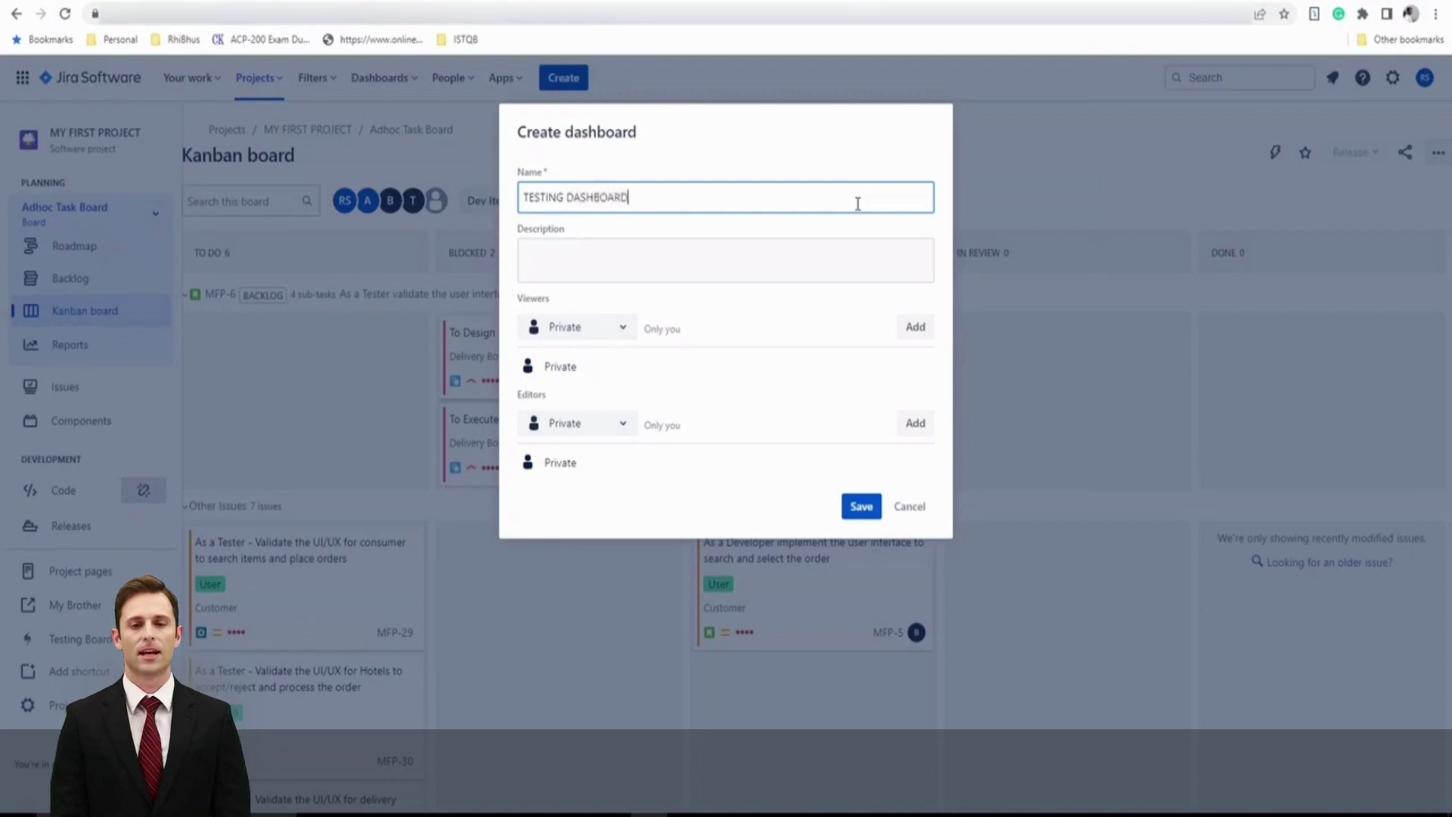
click(862, 506)
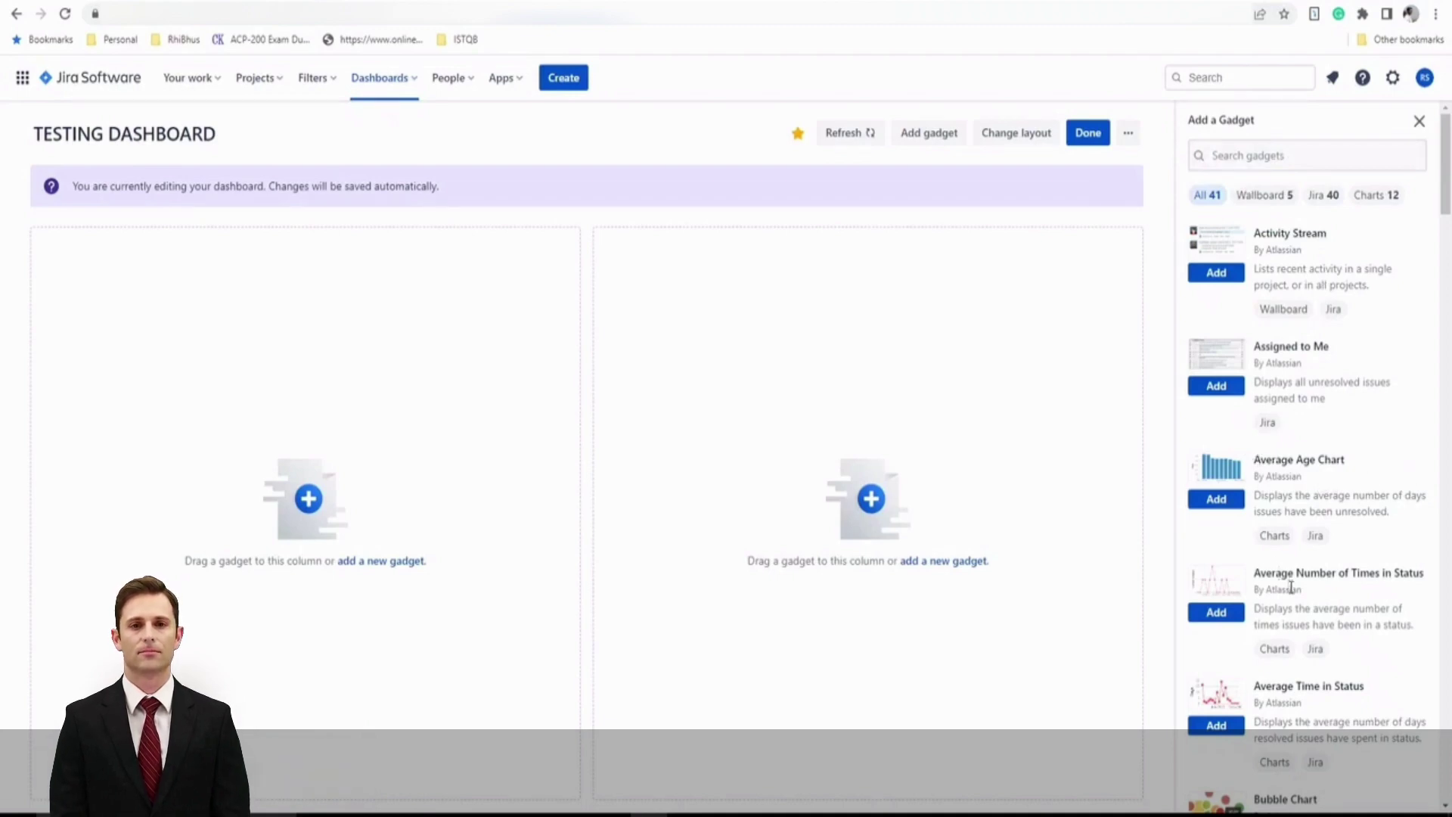
Step: Add the Overall Test Coverage gadget by Xpand IT to the empty dashboard
scroll(1291, 588, down, 4)
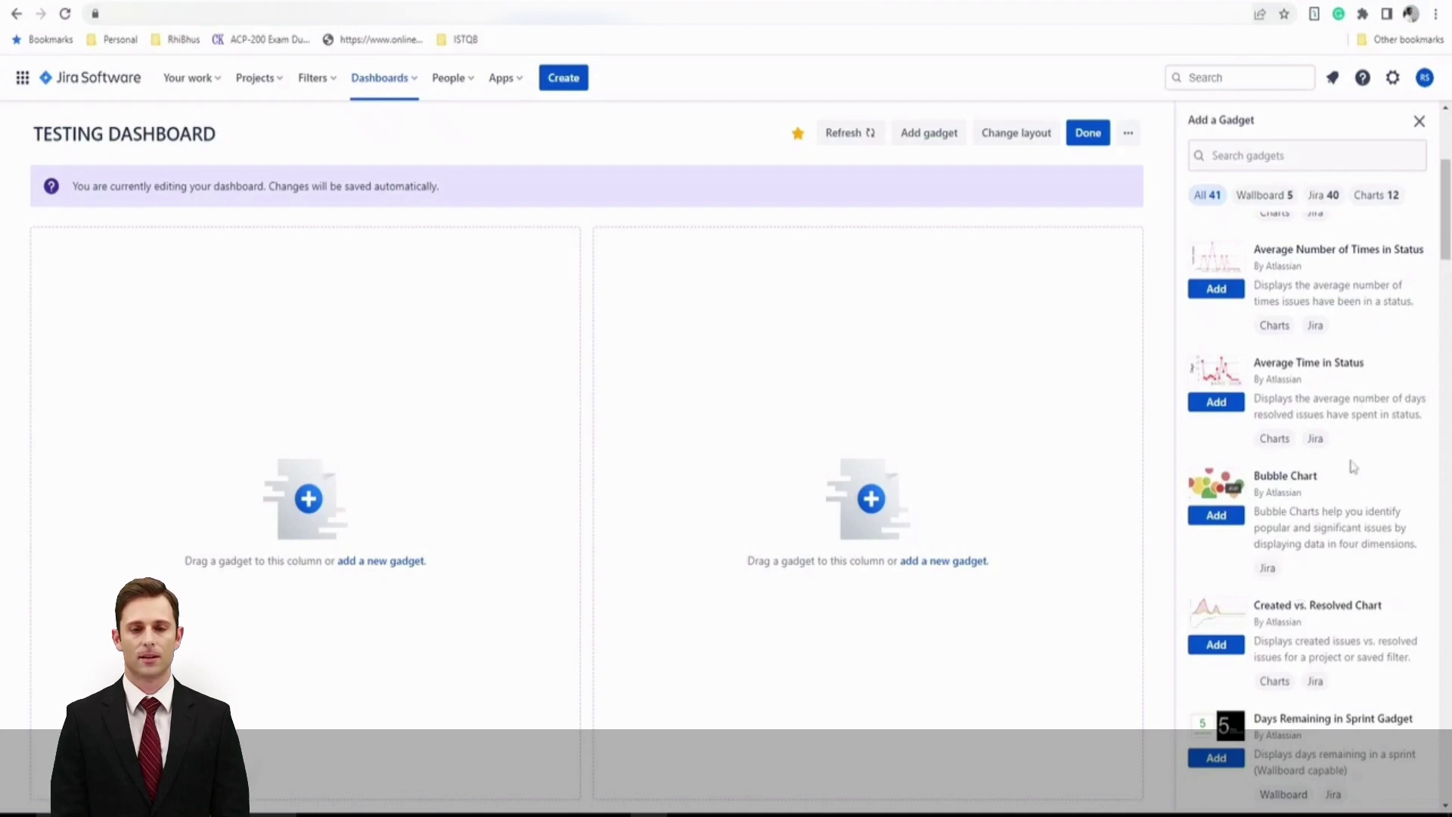
scroll(1353, 467, down, 7)
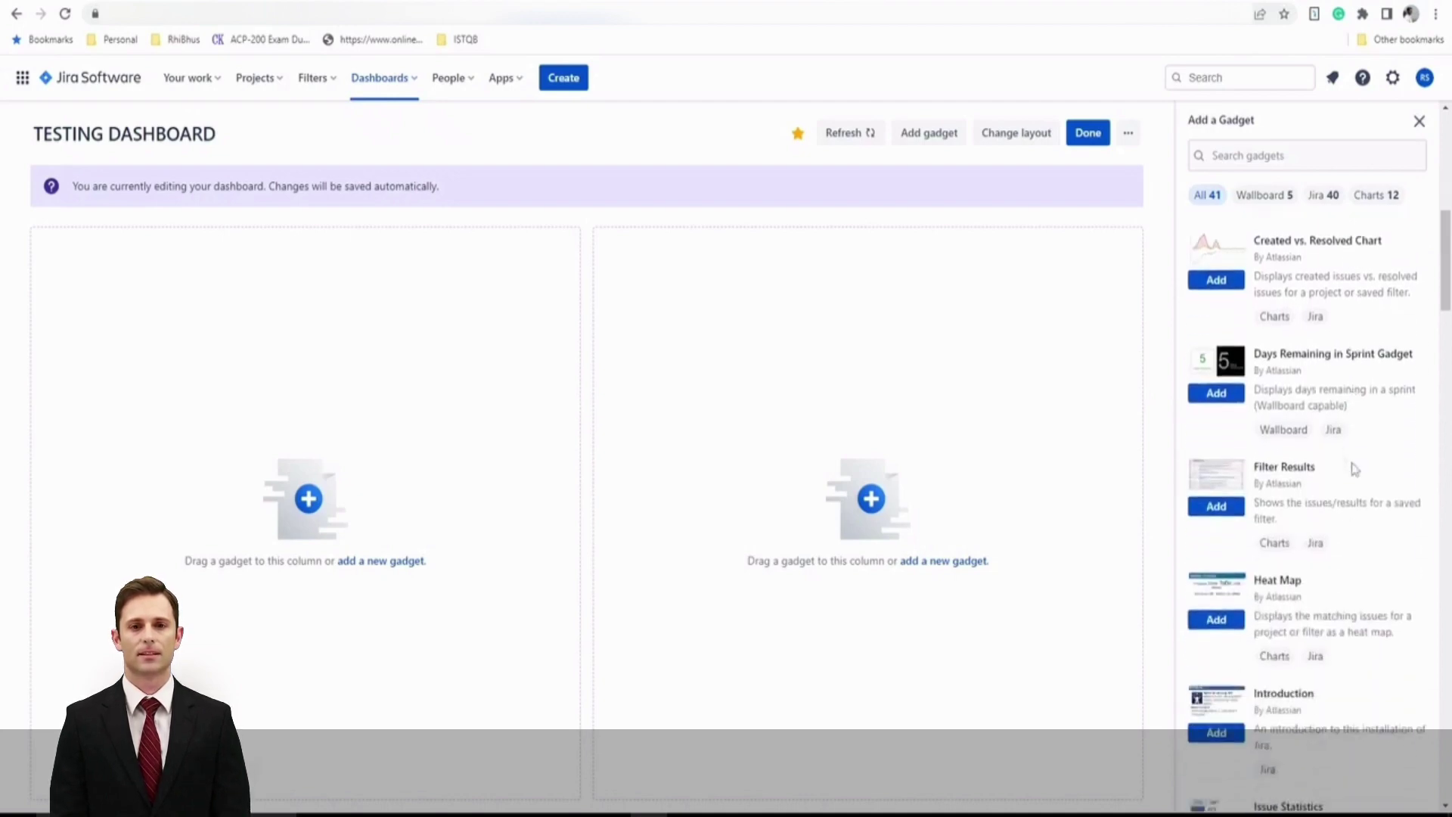
scroll(1353, 468, down, 3)
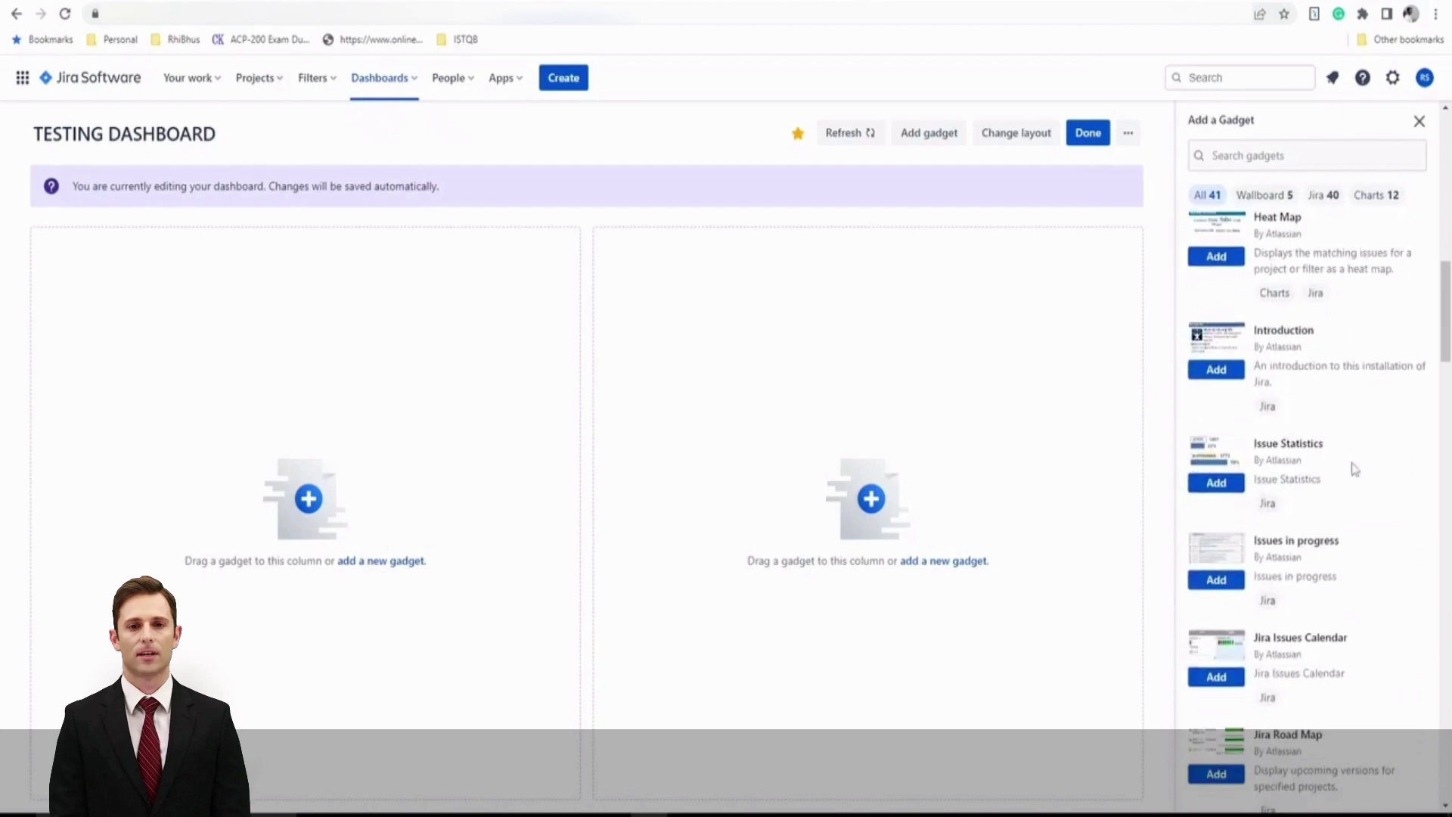
scroll(1353, 466, down, 5)
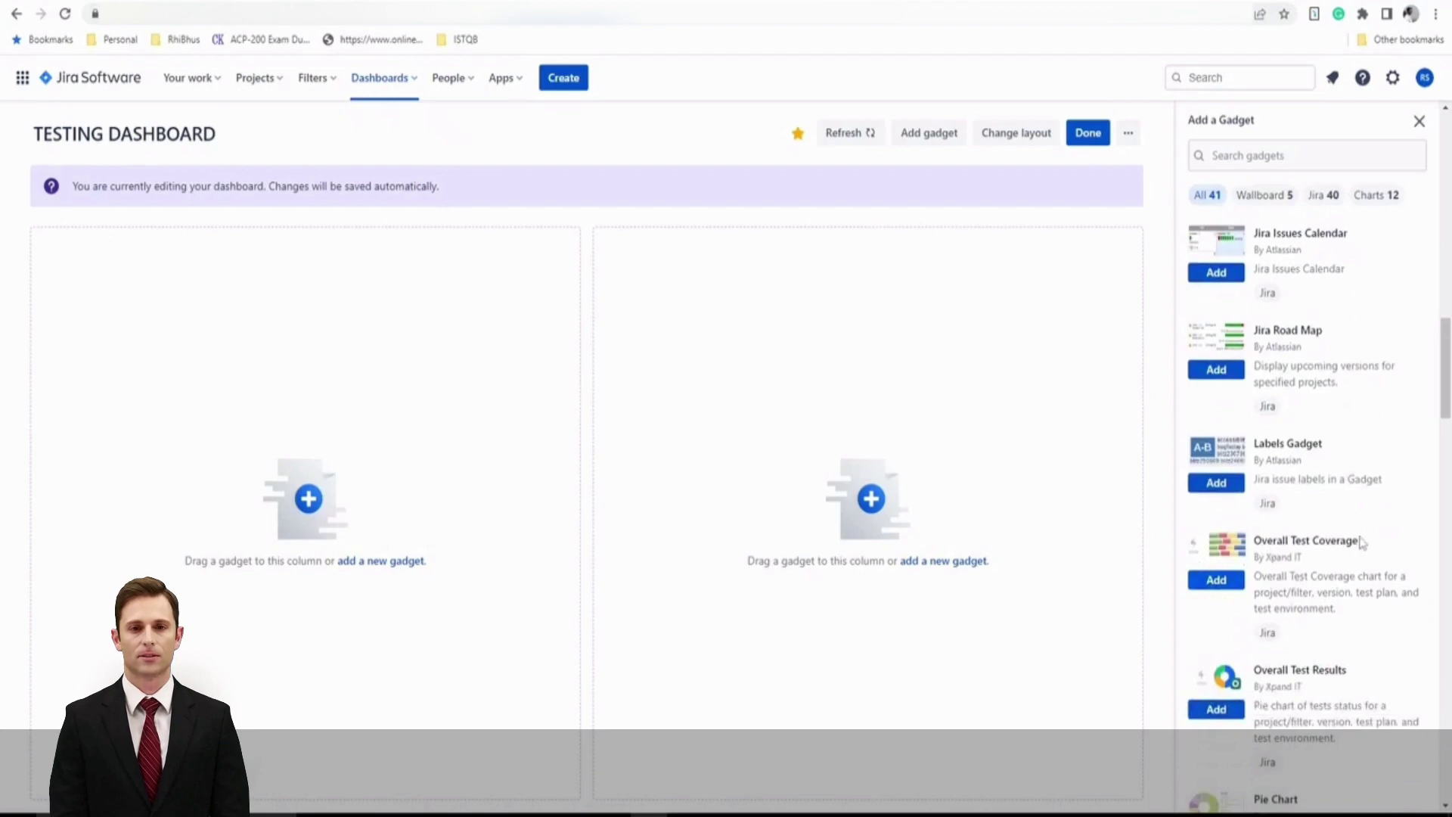
click(1217, 580)
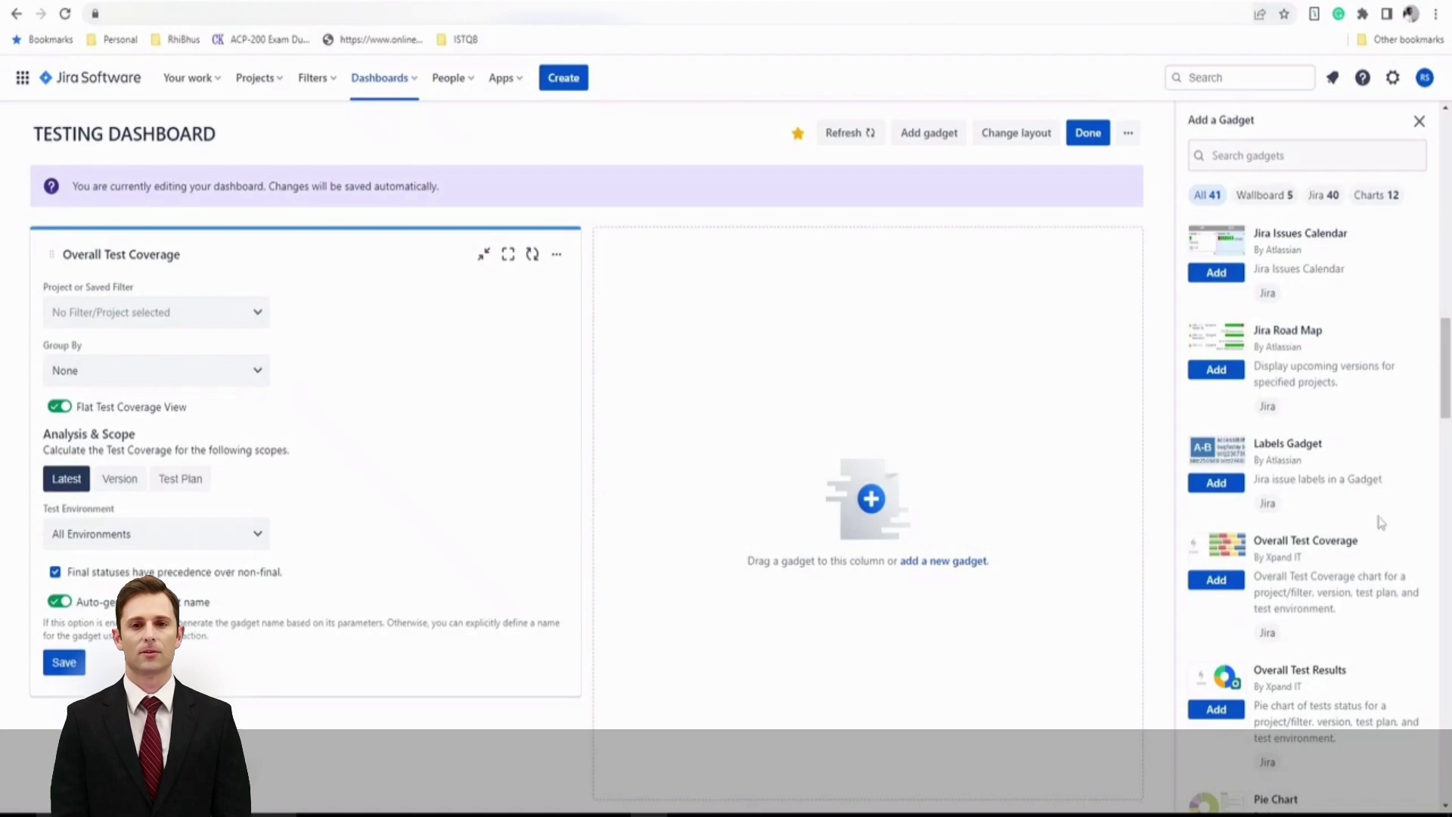
Step: Add a second Overall Test Coverage gadget and an Overall Test Results gadget to the dashboard
scroll(1424, 527, down, 2)
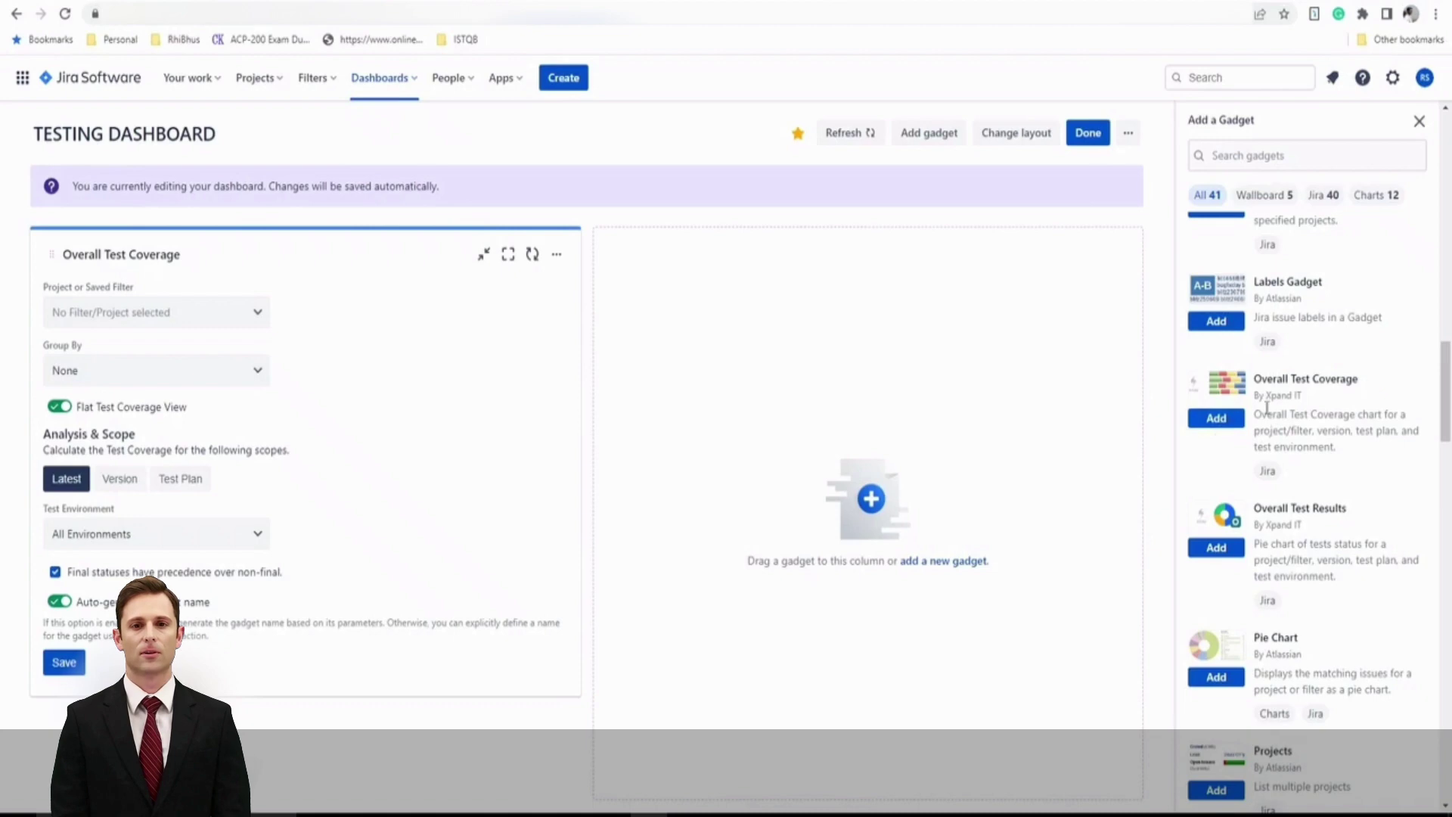
click(1225, 424)
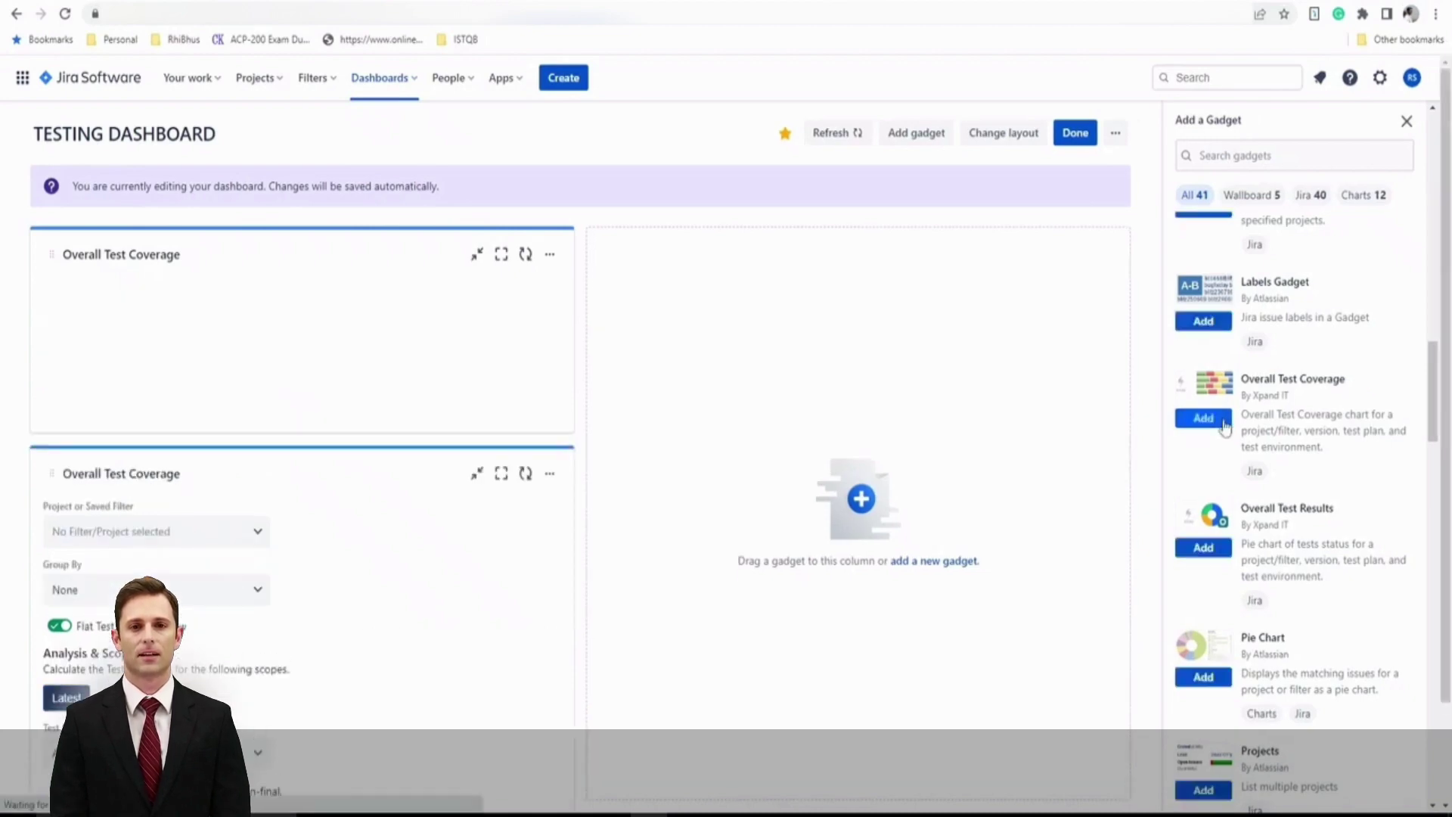
click(1208, 552)
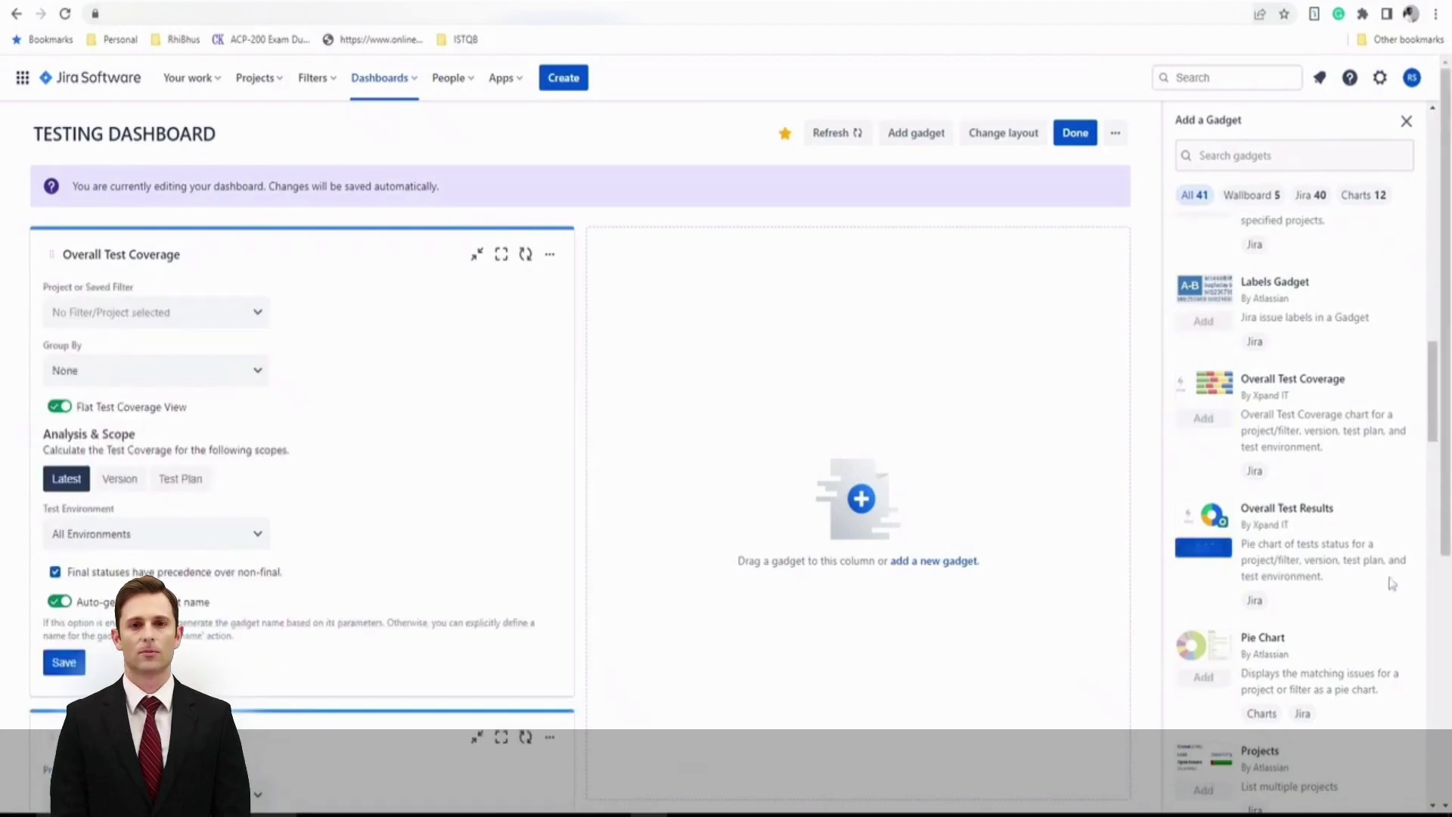
Step: Look past the Requirements List gadget in the gadget list and add the Test Executions List gadget to the dashboard
scroll(1399, 552, down, 2)
scroll(1402, 542, down, 2)
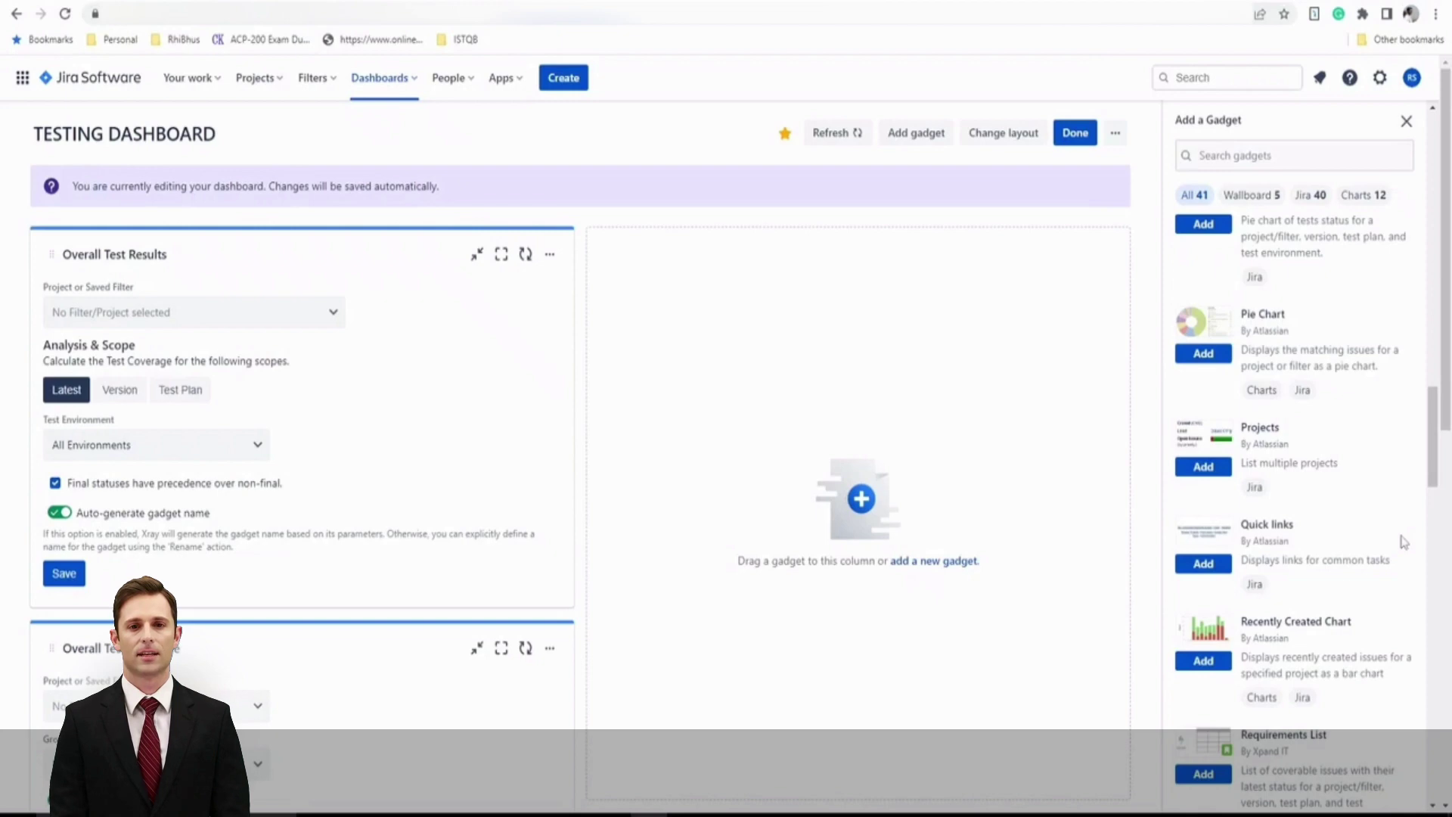
scroll(1402, 542, down, 1)
scroll(1403, 542, down, 2)
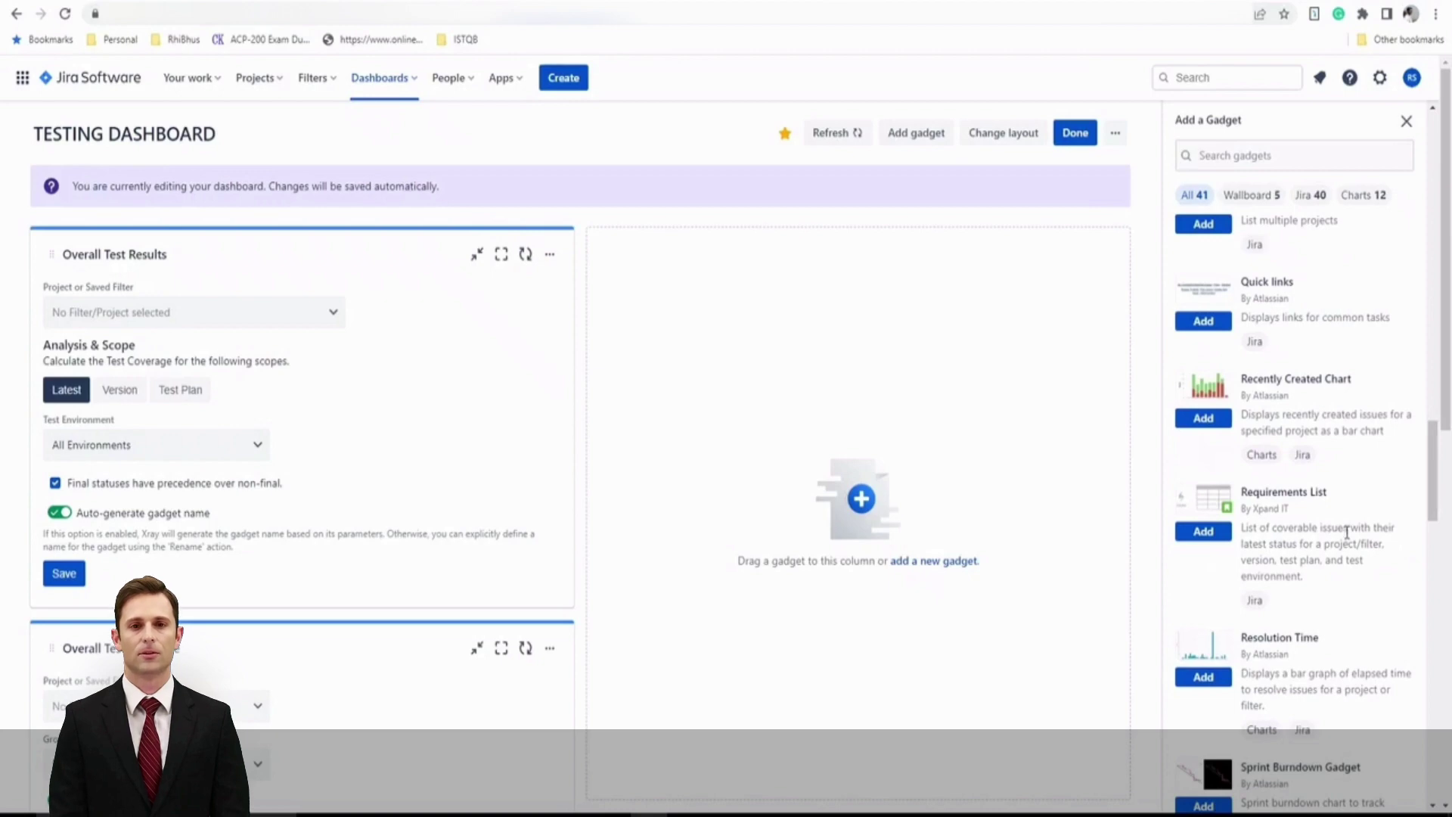
drag(1248, 491, 1349, 497)
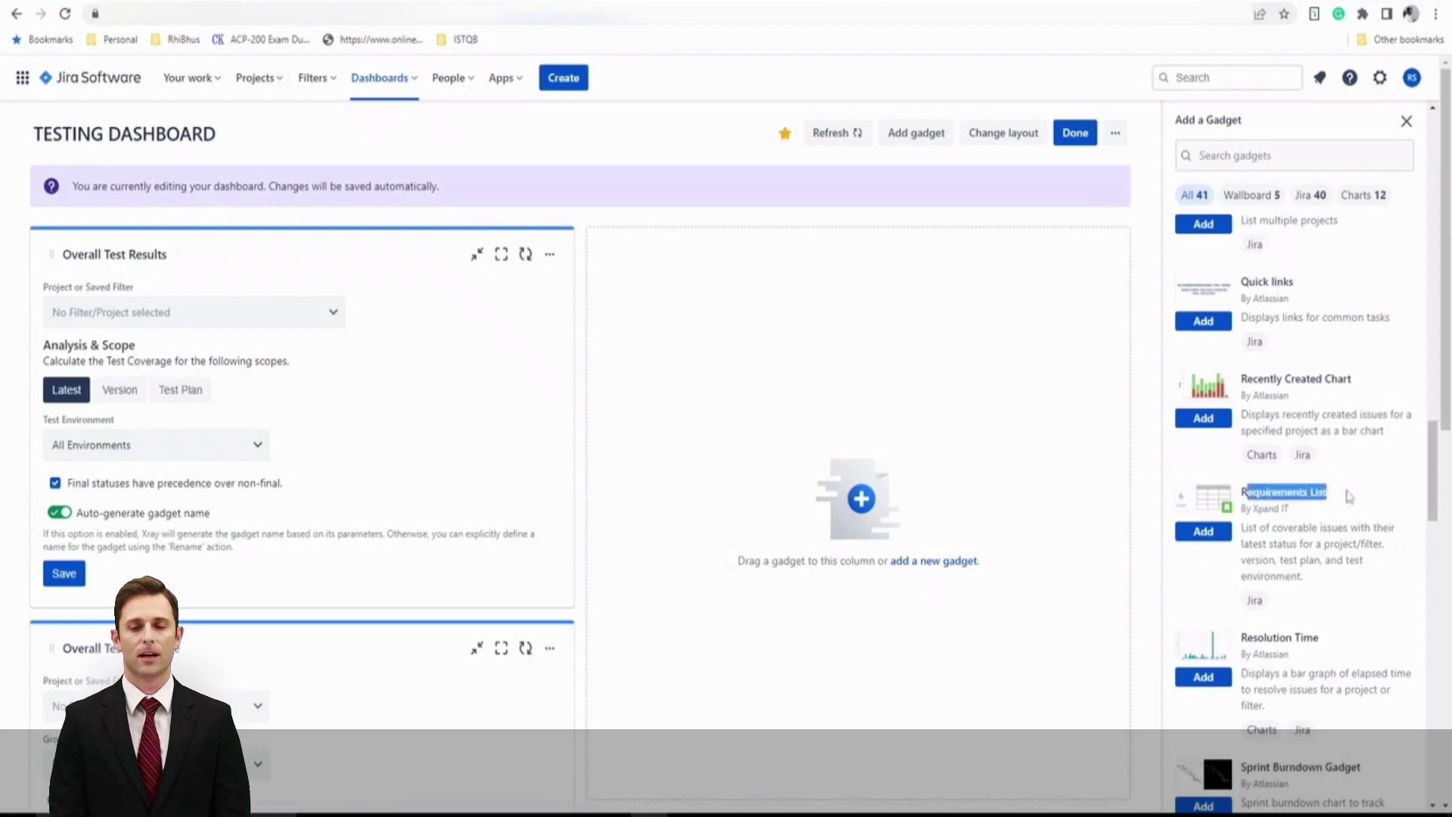
click(1357, 498)
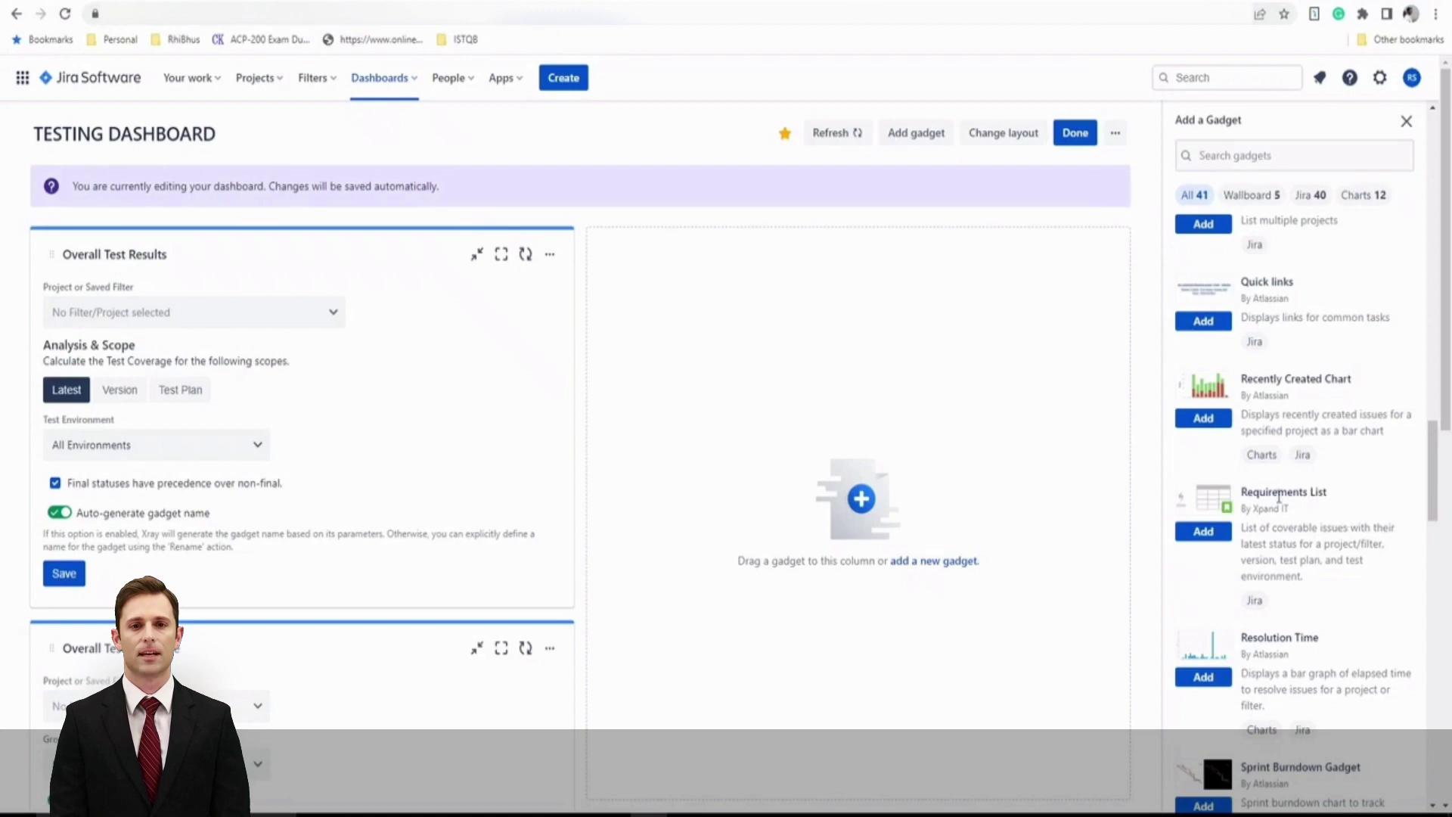
scroll(1323, 567, down, 1)
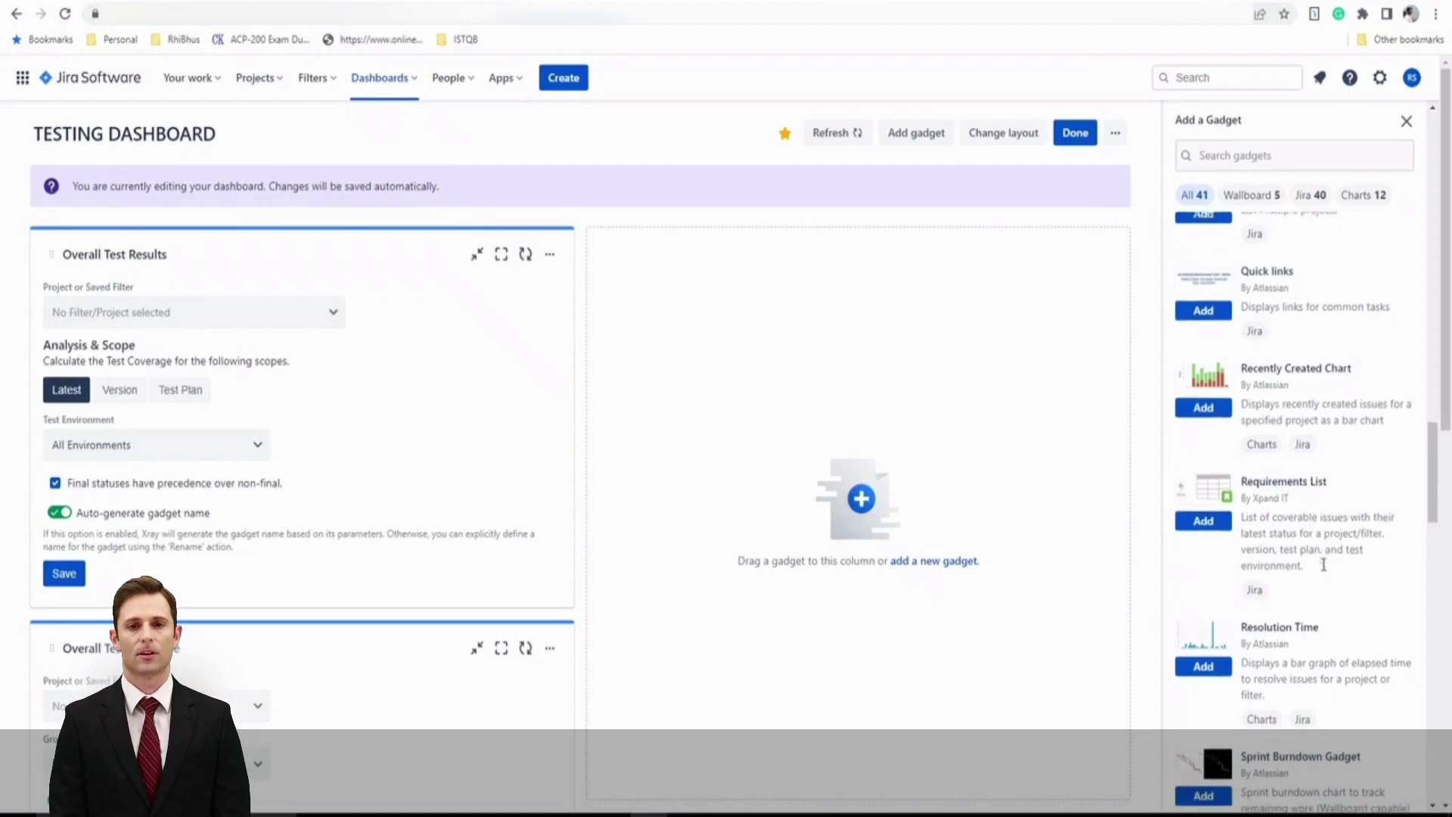
scroll(1324, 571, down, 6)
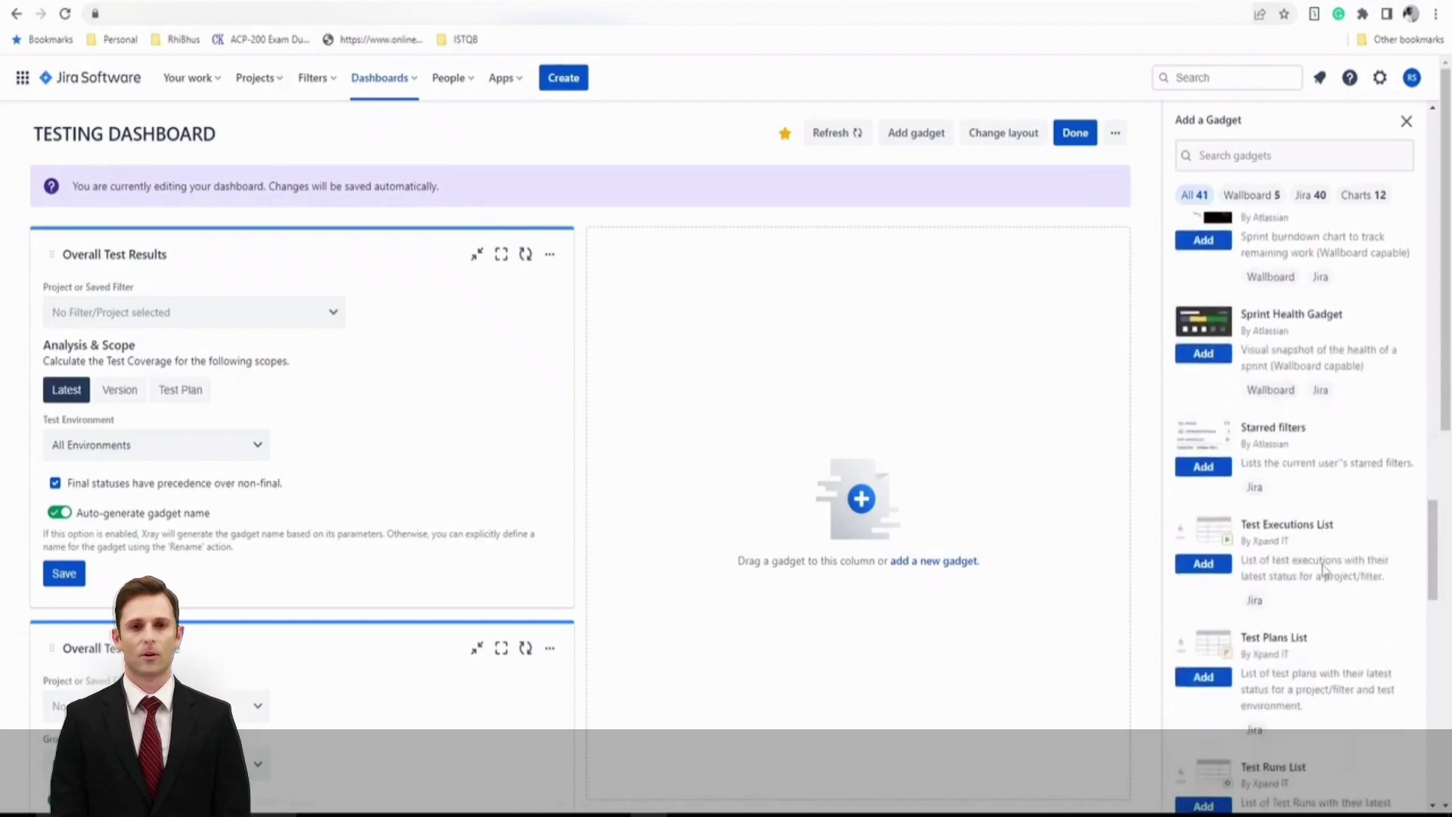
scroll(1324, 563, down, 1)
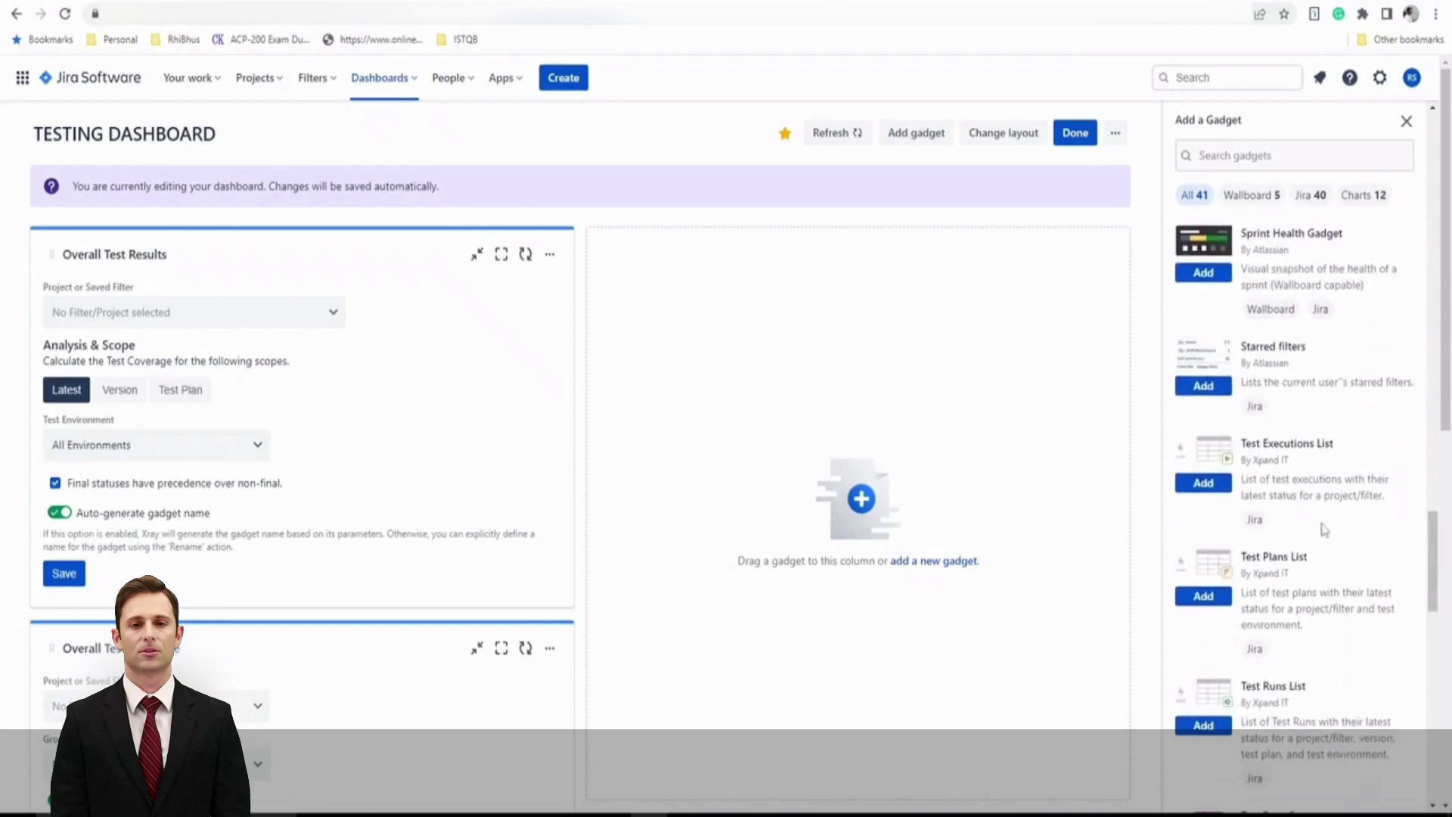
click(1202, 490)
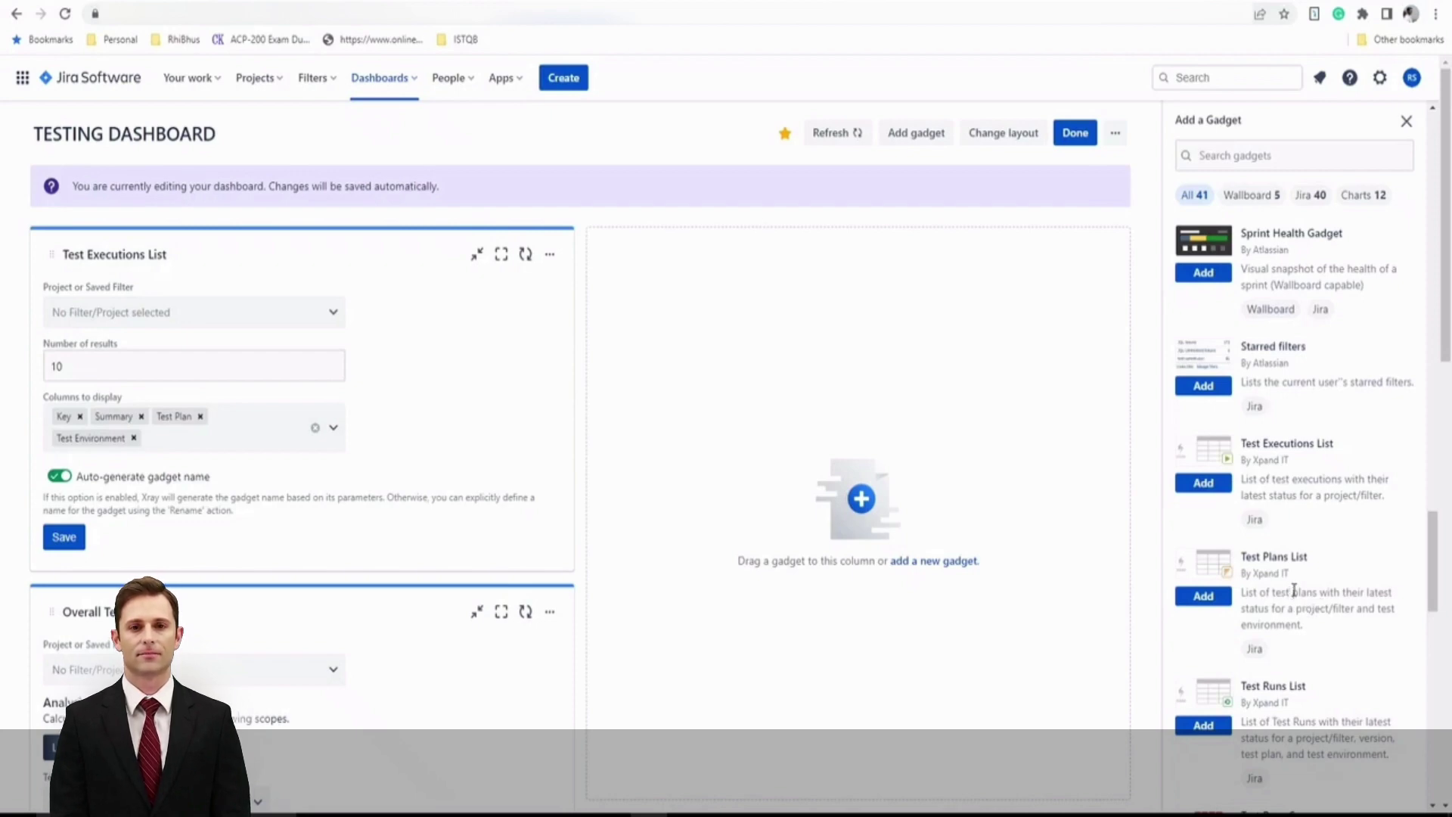
Step: Add the Test Runs List and Test Runs Summary gadgets to the dashboard
right_click(1296, 587)
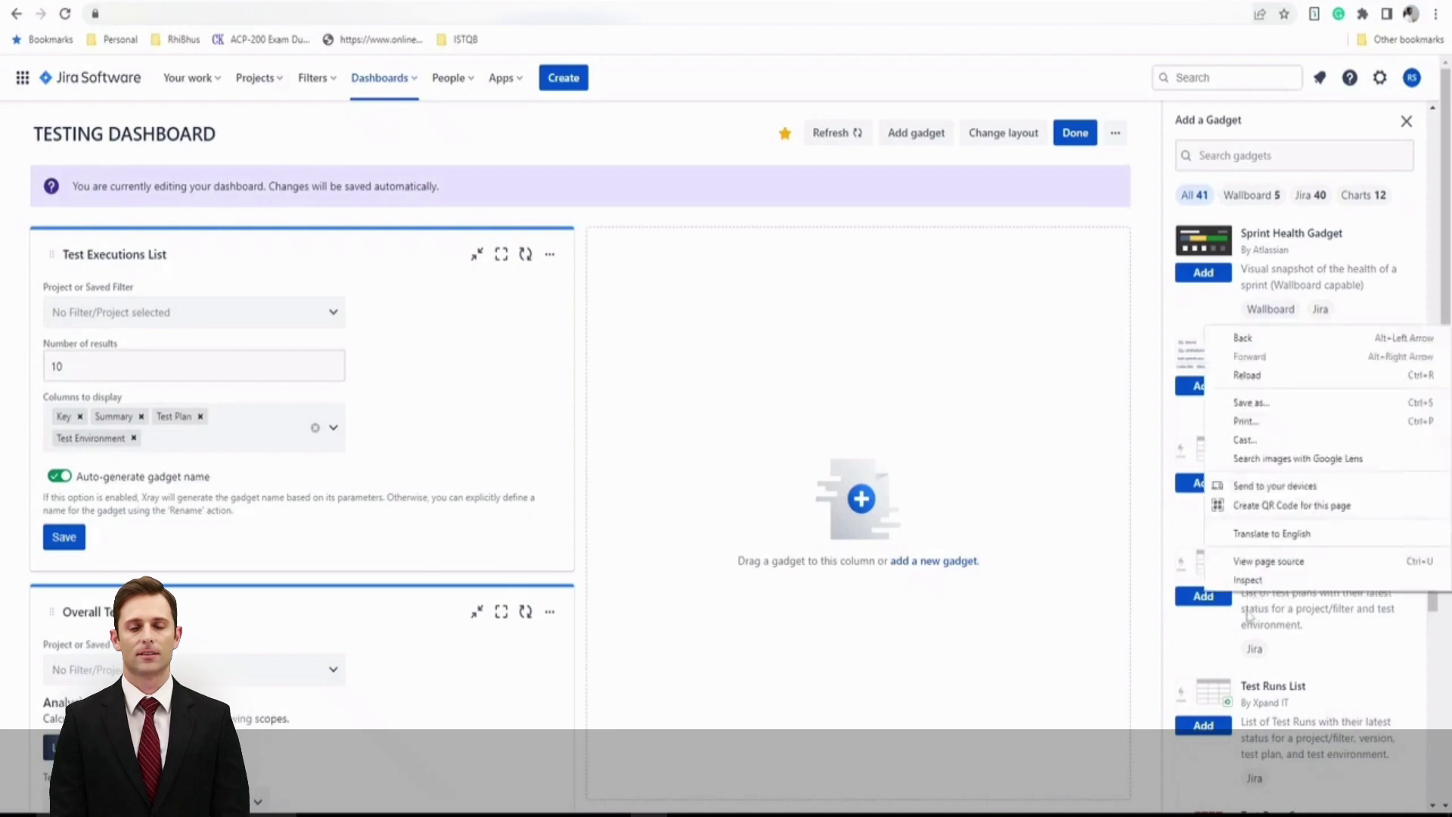
click(1389, 656)
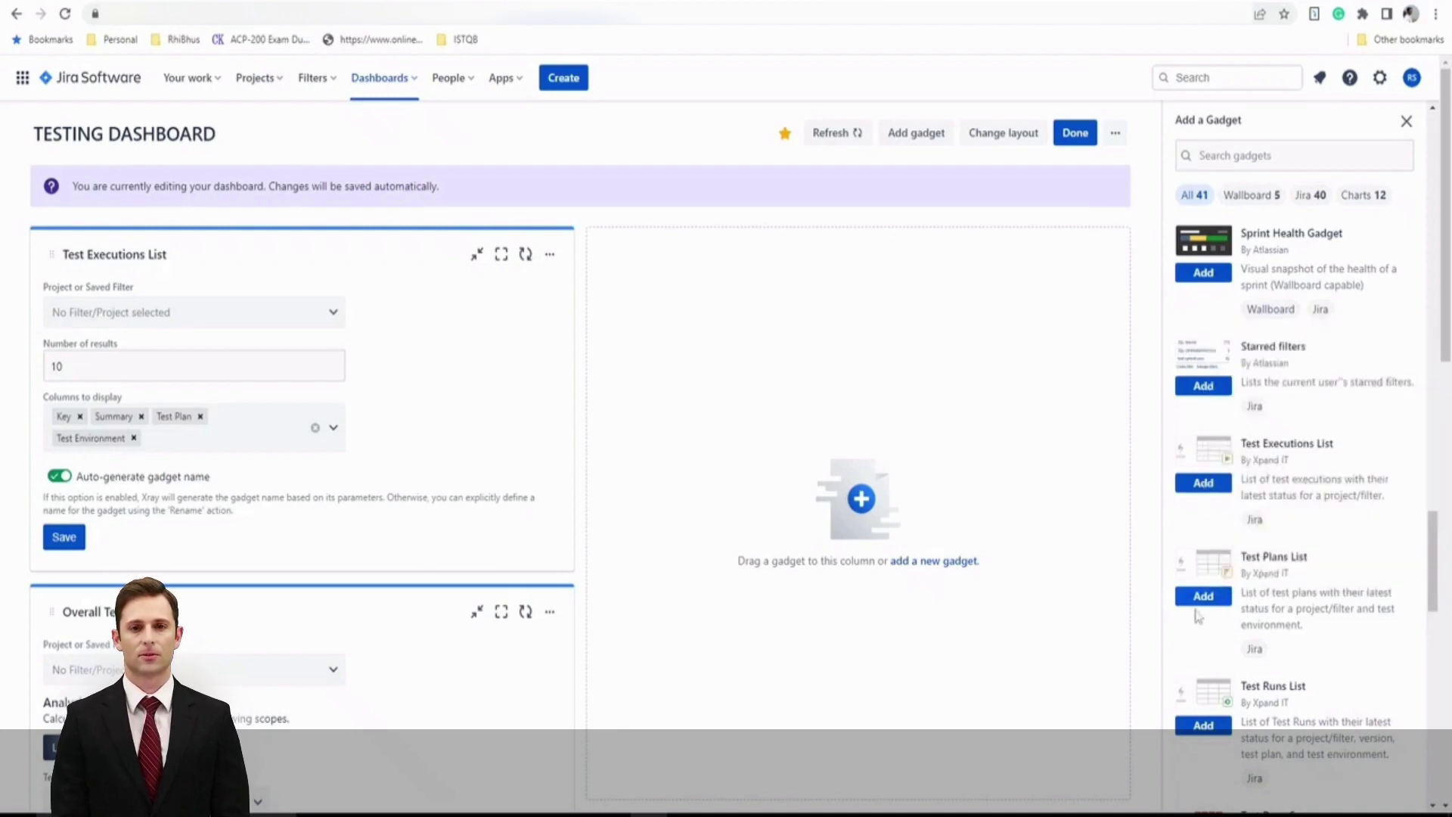
scroll(1295, 620, down, 2)
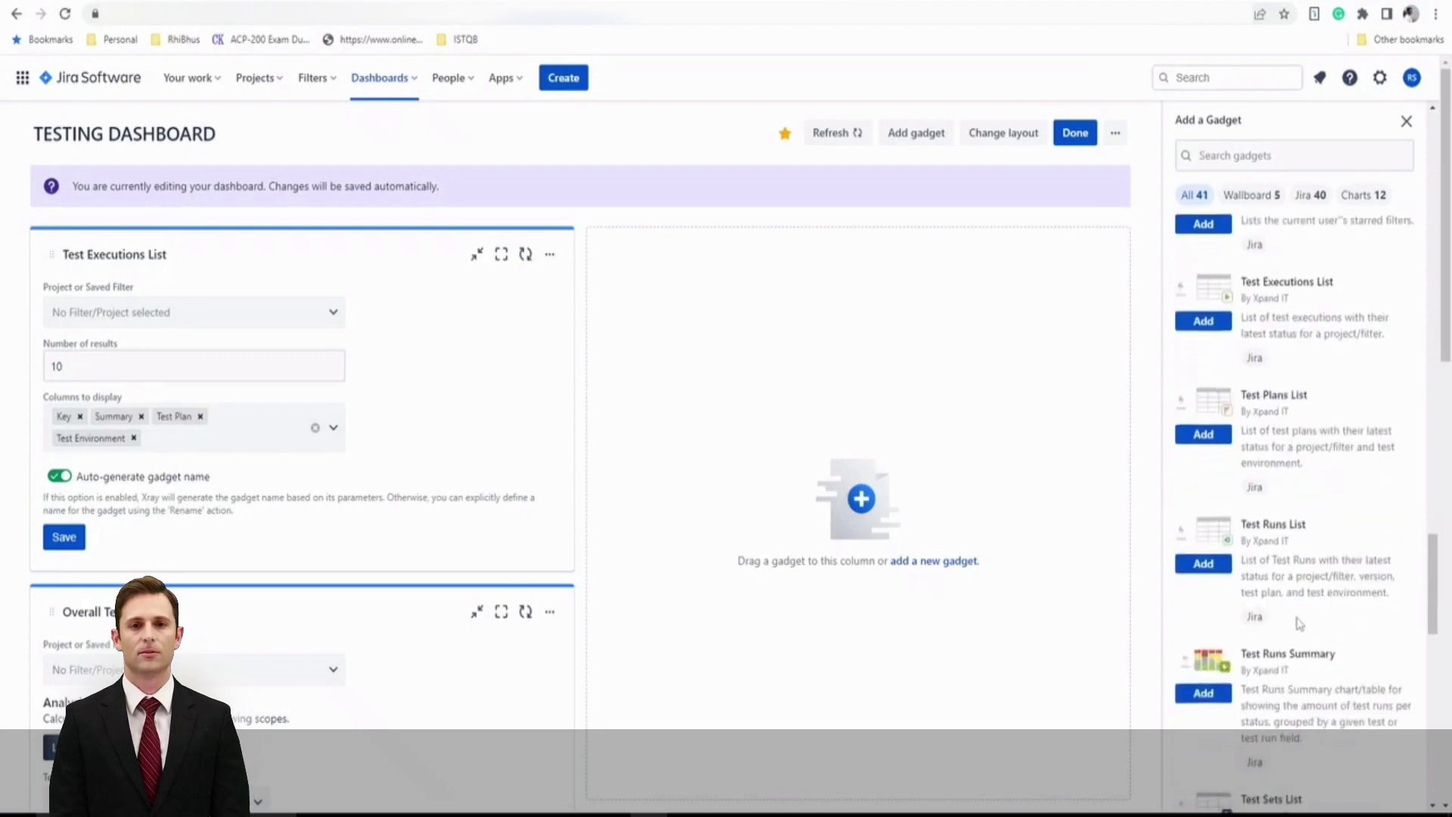
click(1207, 571)
scroll(1288, 635, down, 2)
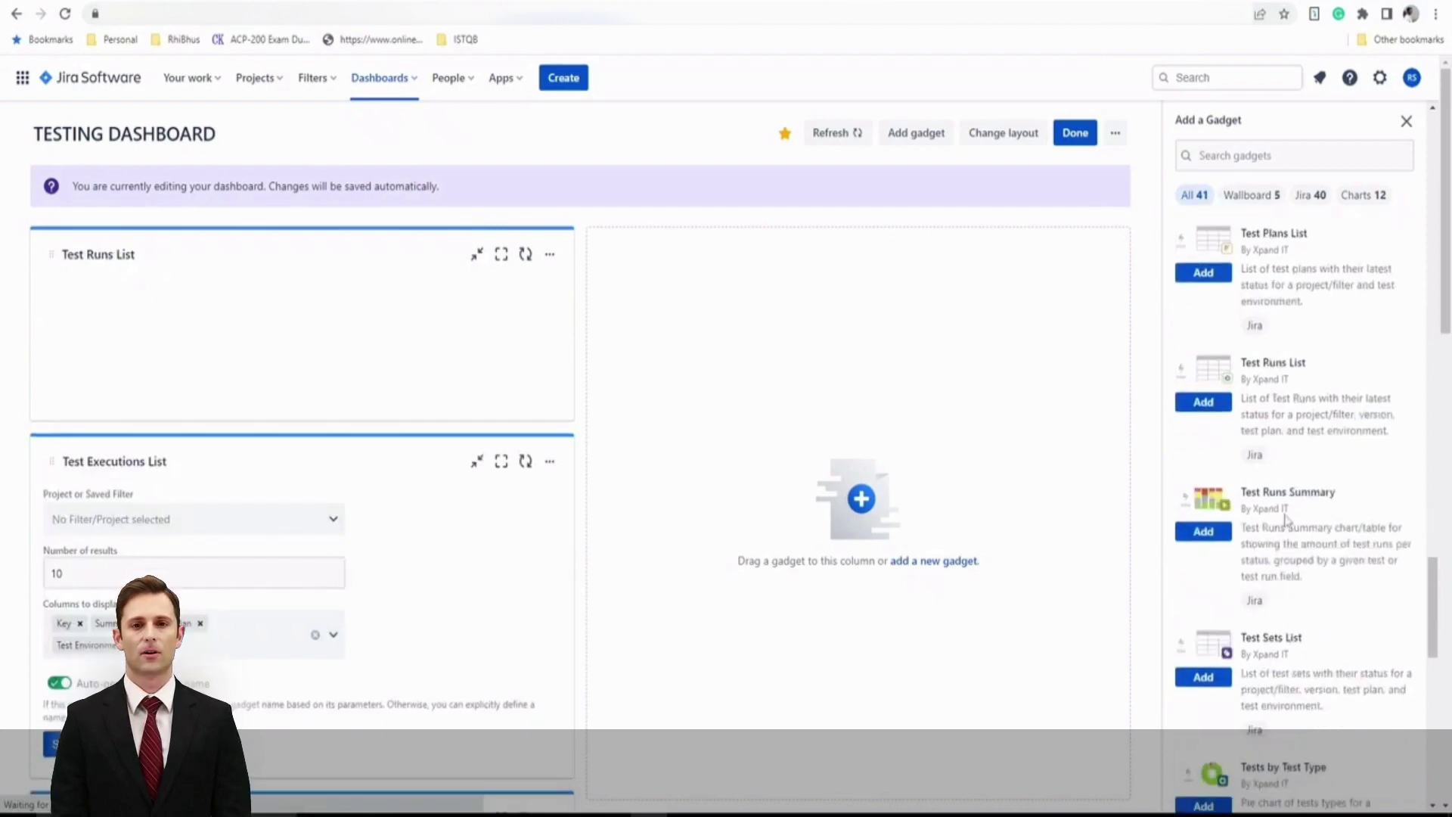
click(1203, 531)
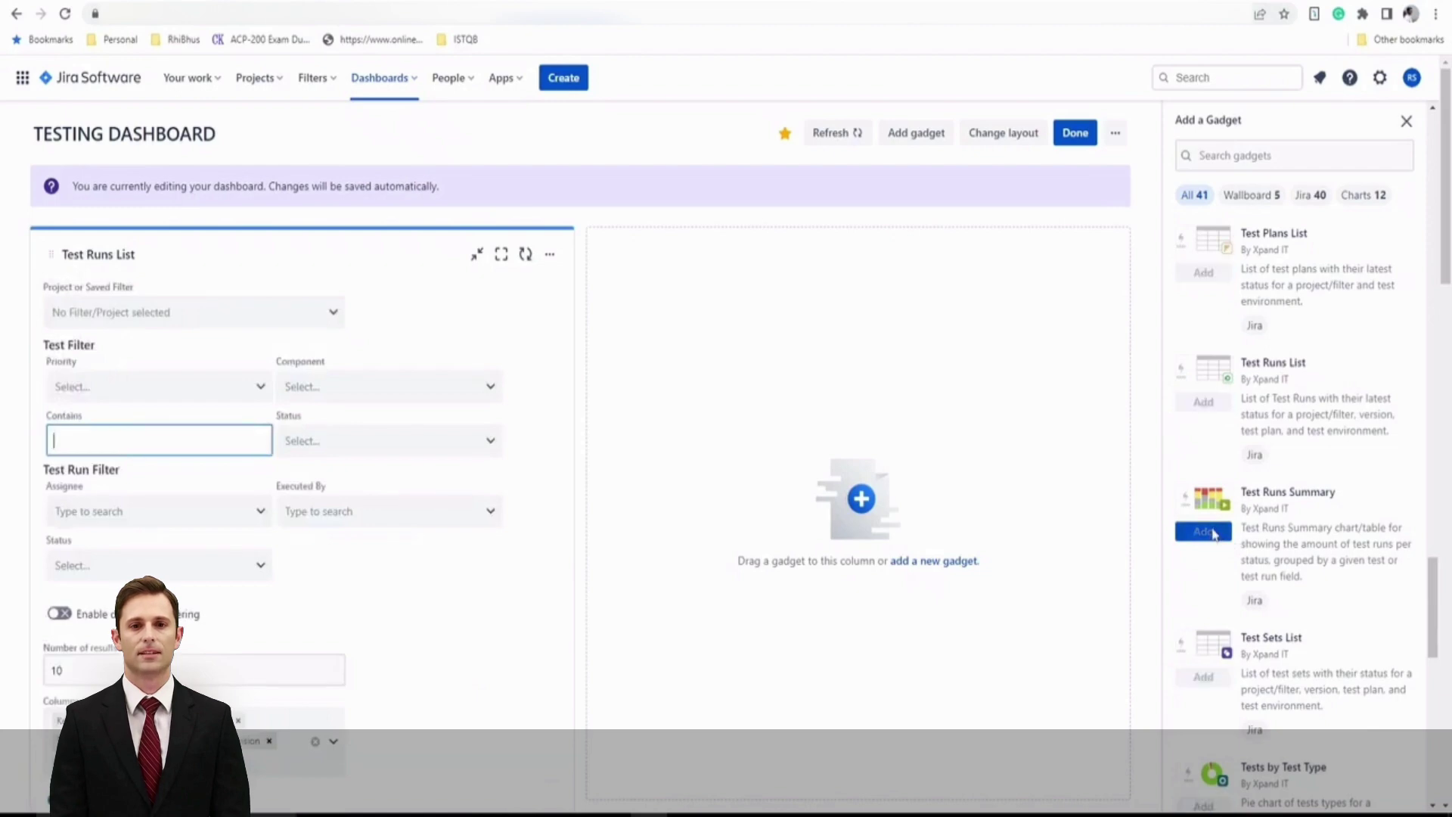
Step: Browse the remaining gadgets, add Two Dimensional Filter Statistics to the dashboard, and close the gadget list
scroll(1319, 611, down, 2)
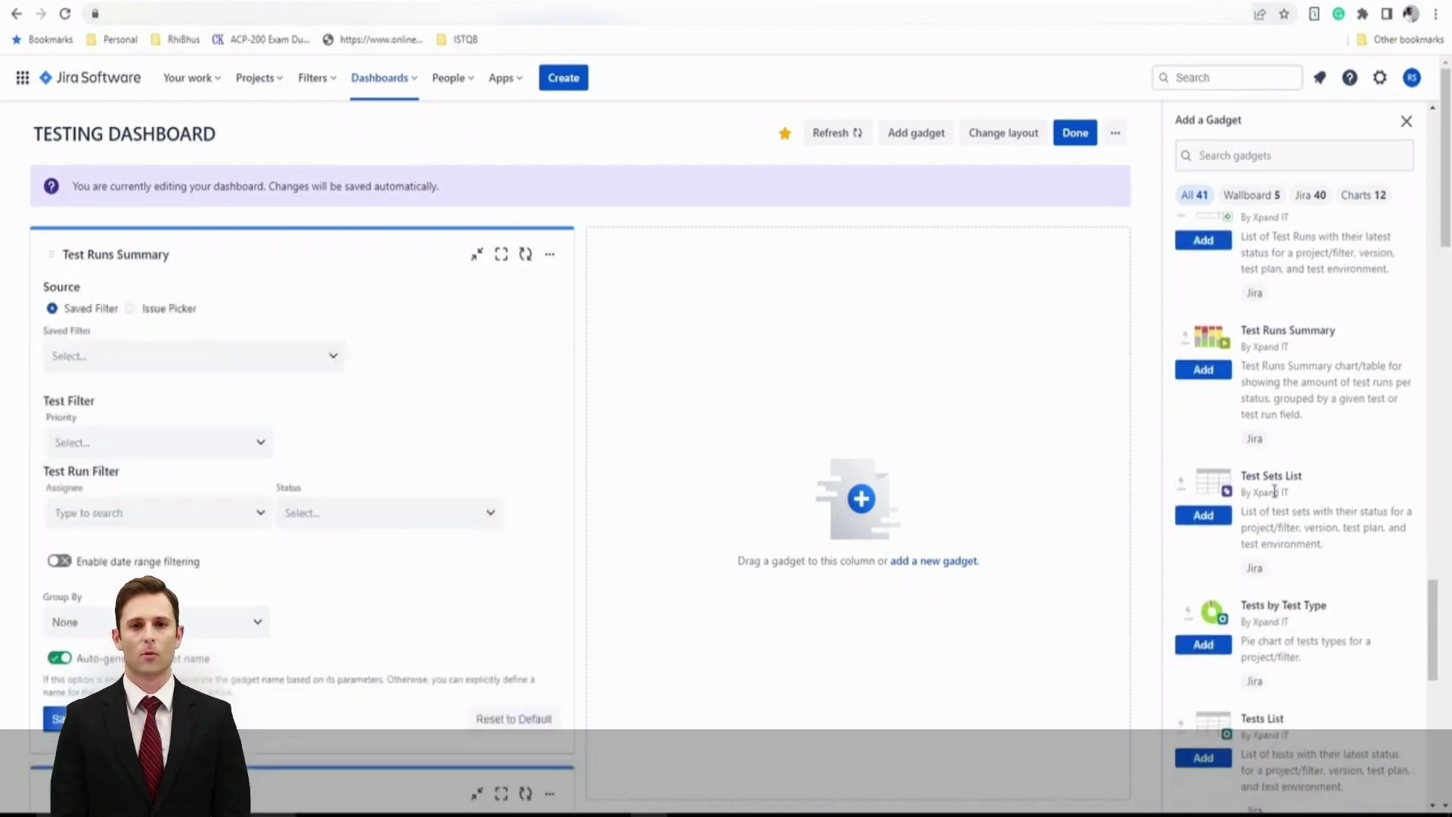
scroll(1306, 552, down, 2)
scroll(1300, 579, down, 7)
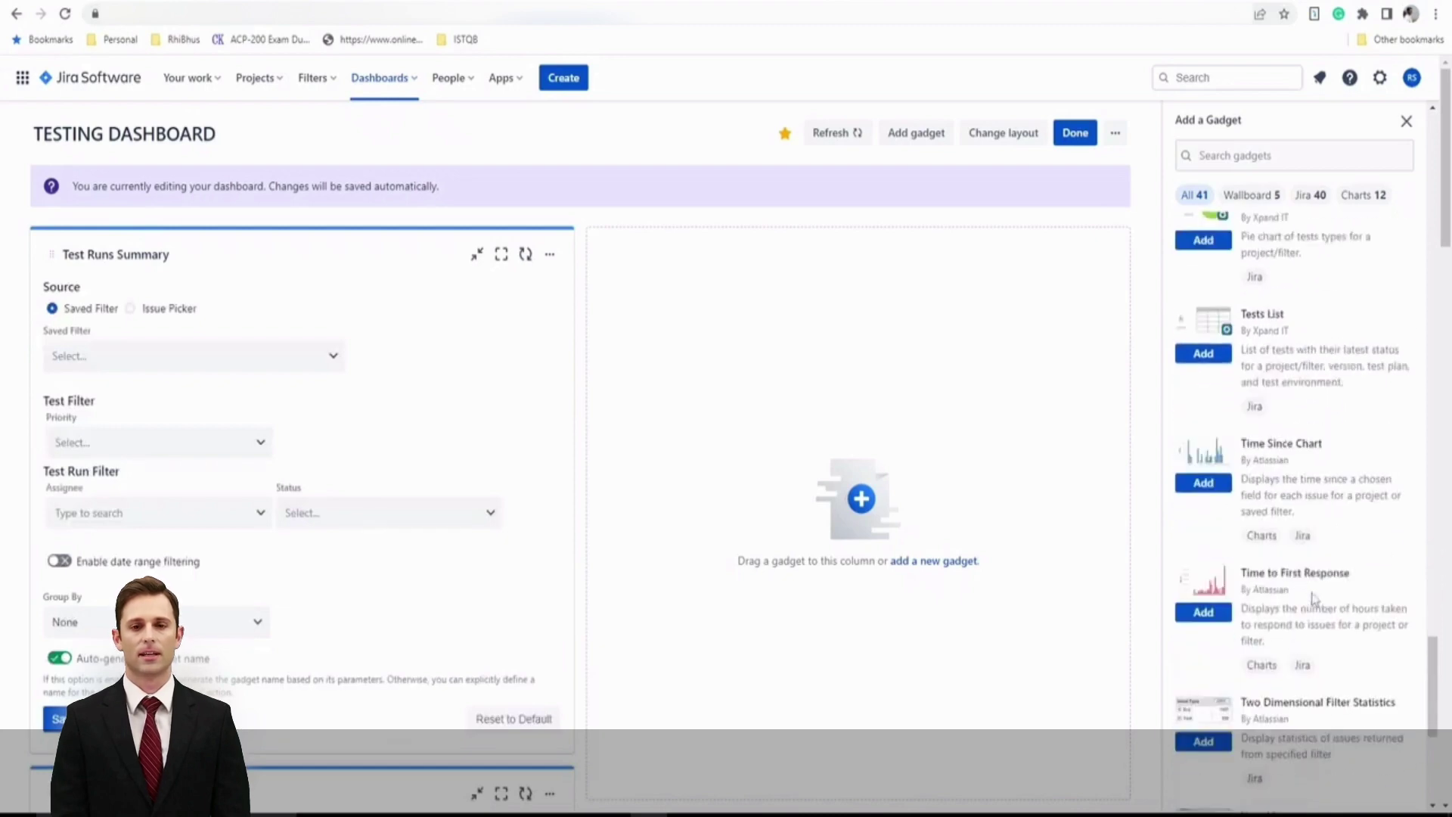
scroll(1319, 601, down, 2)
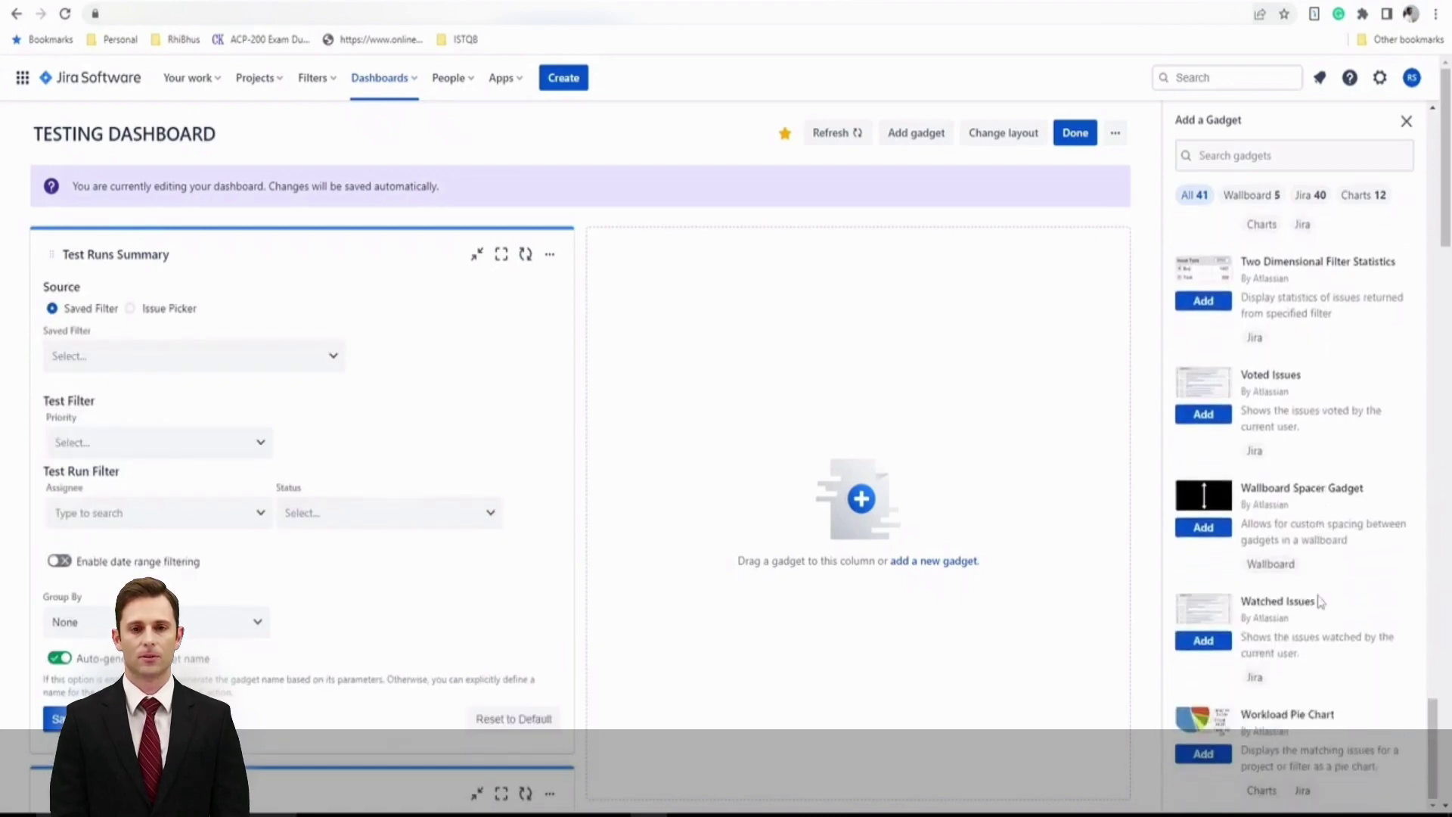
scroll(1319, 602, up, 5)
scroll(1321, 601, up, 4)
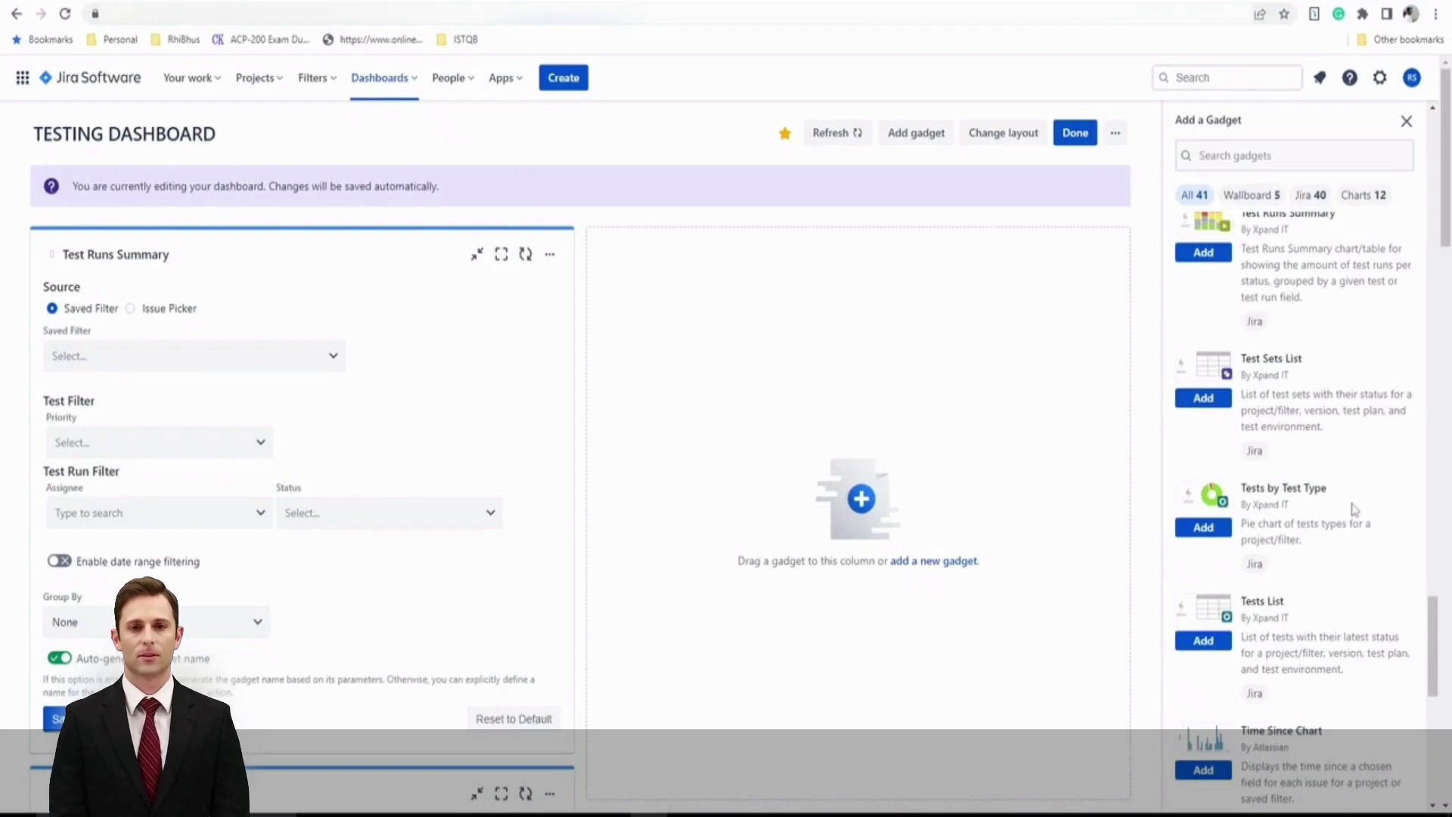
scroll(1328, 481, up, 1)
scroll(1326, 539, up, 3)
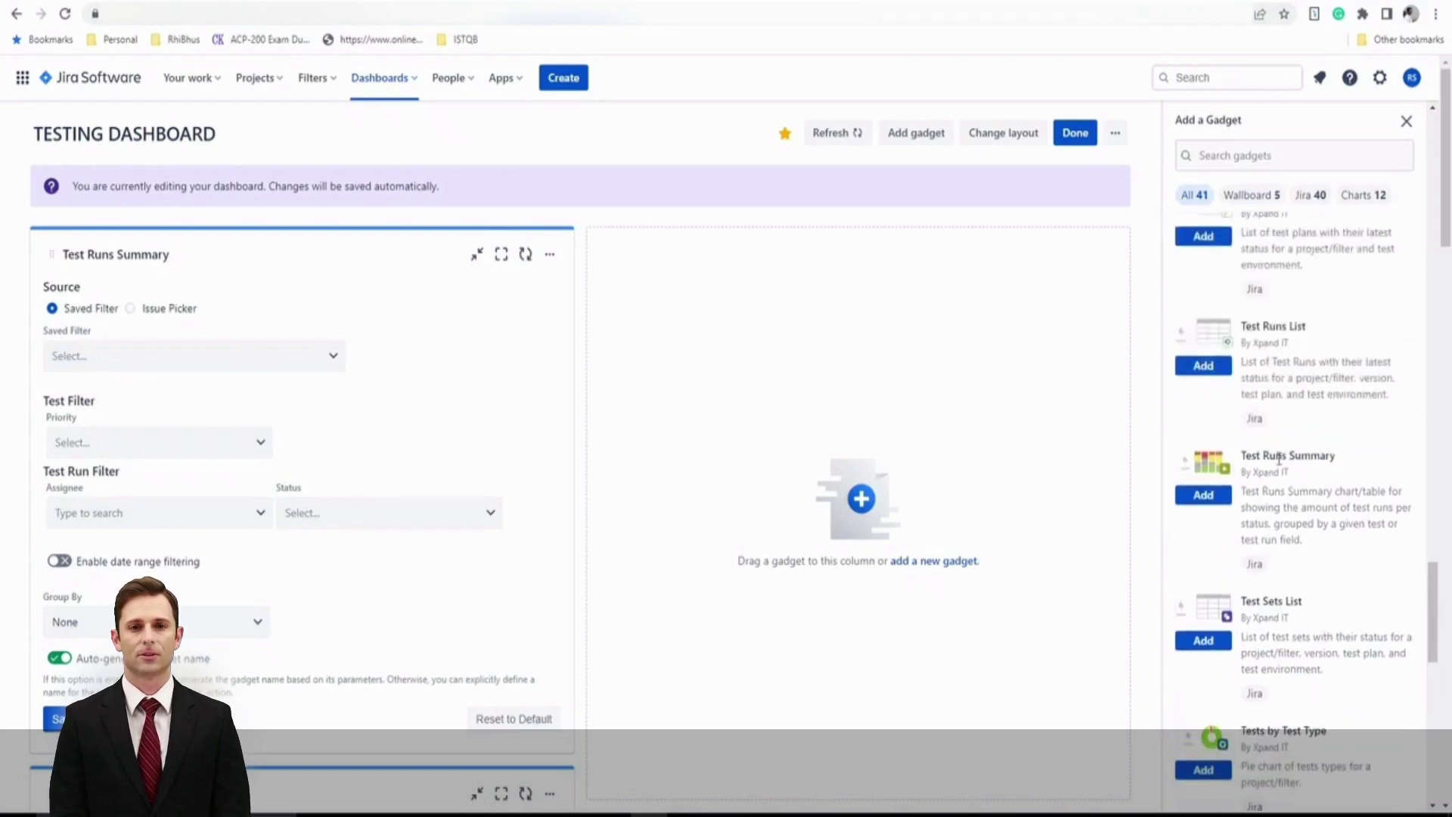
scroll(1341, 694, down, 7)
scroll(1342, 686, down, 4)
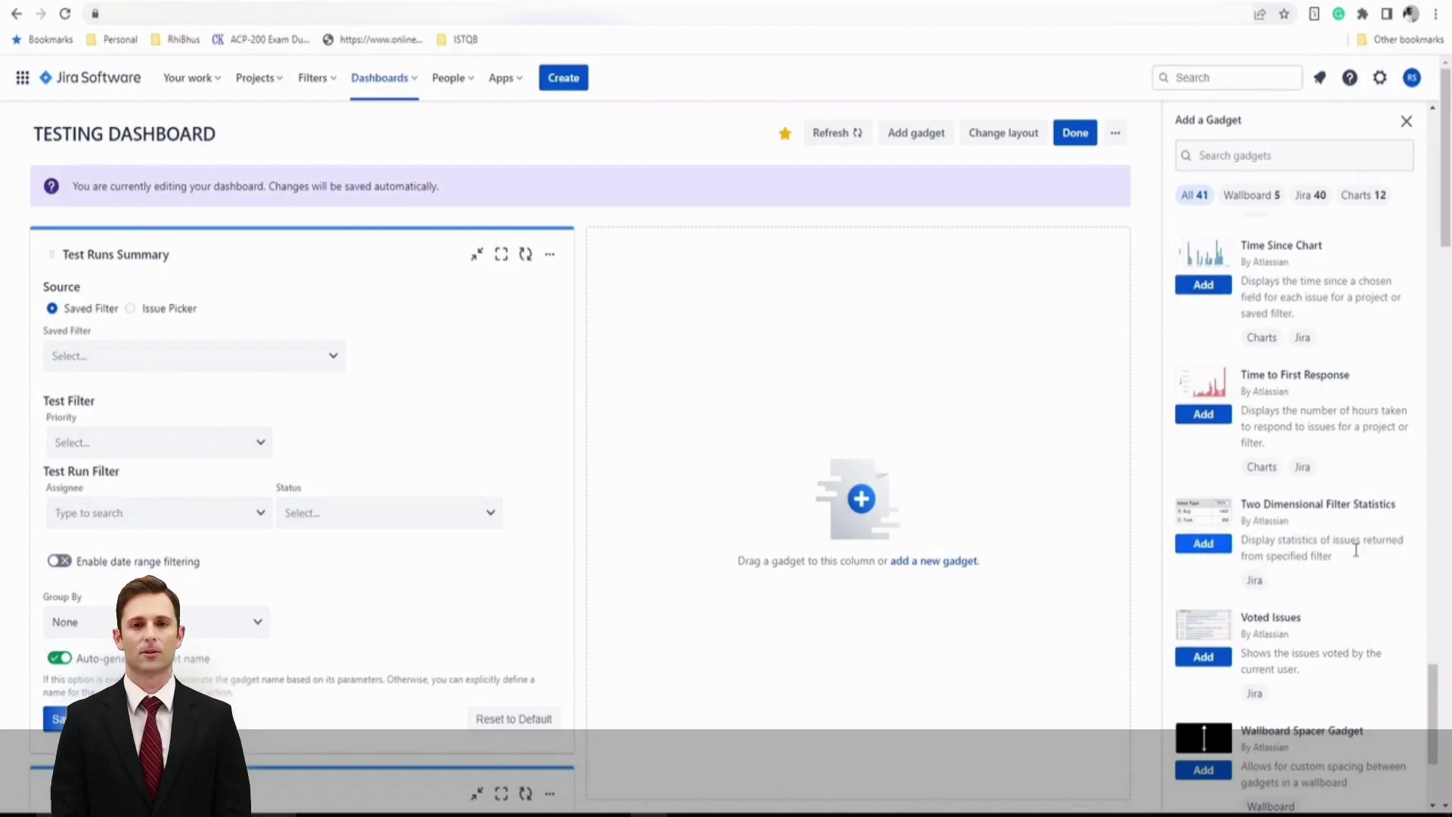
click(1220, 555)
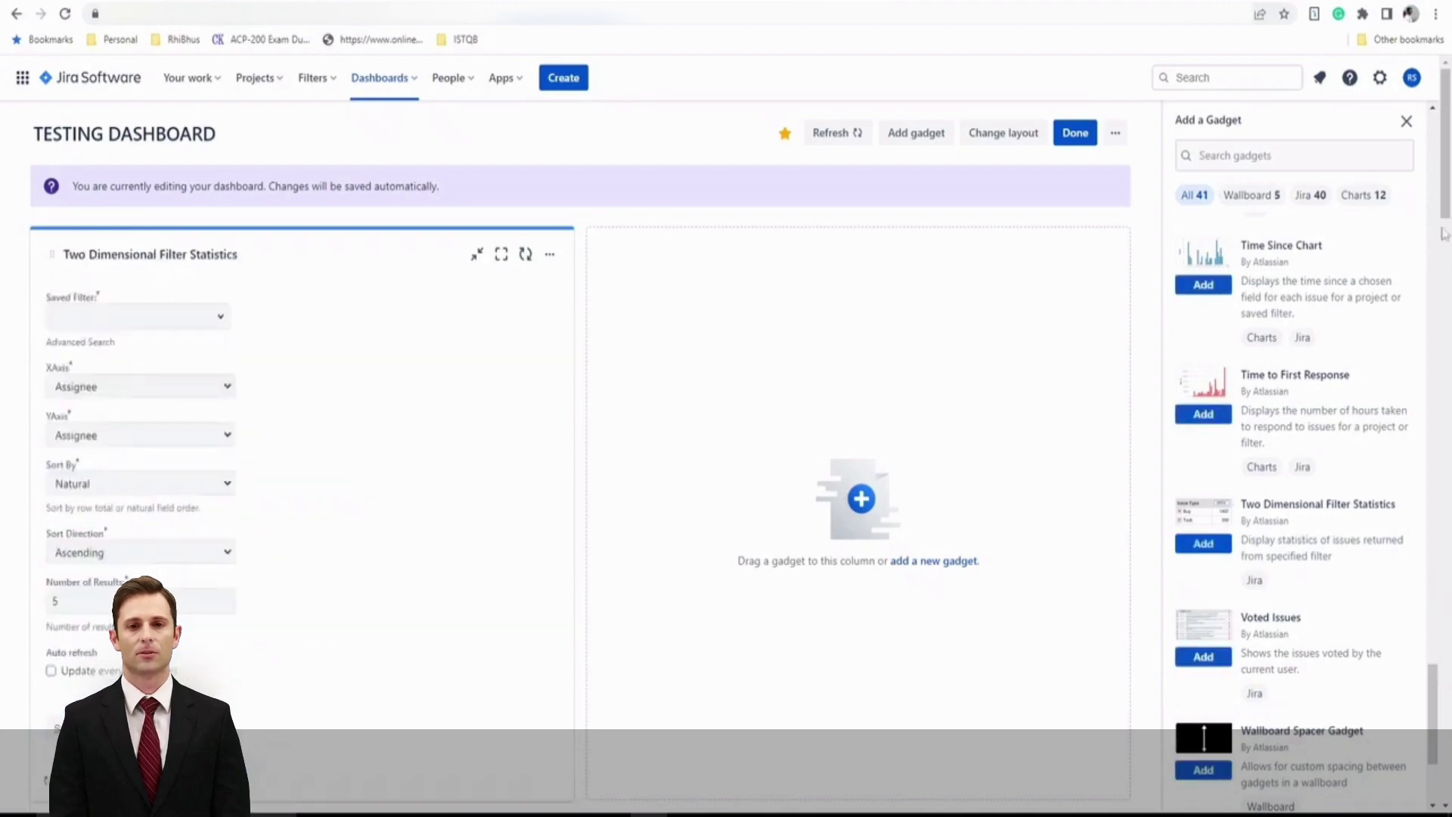
click(1405, 121)
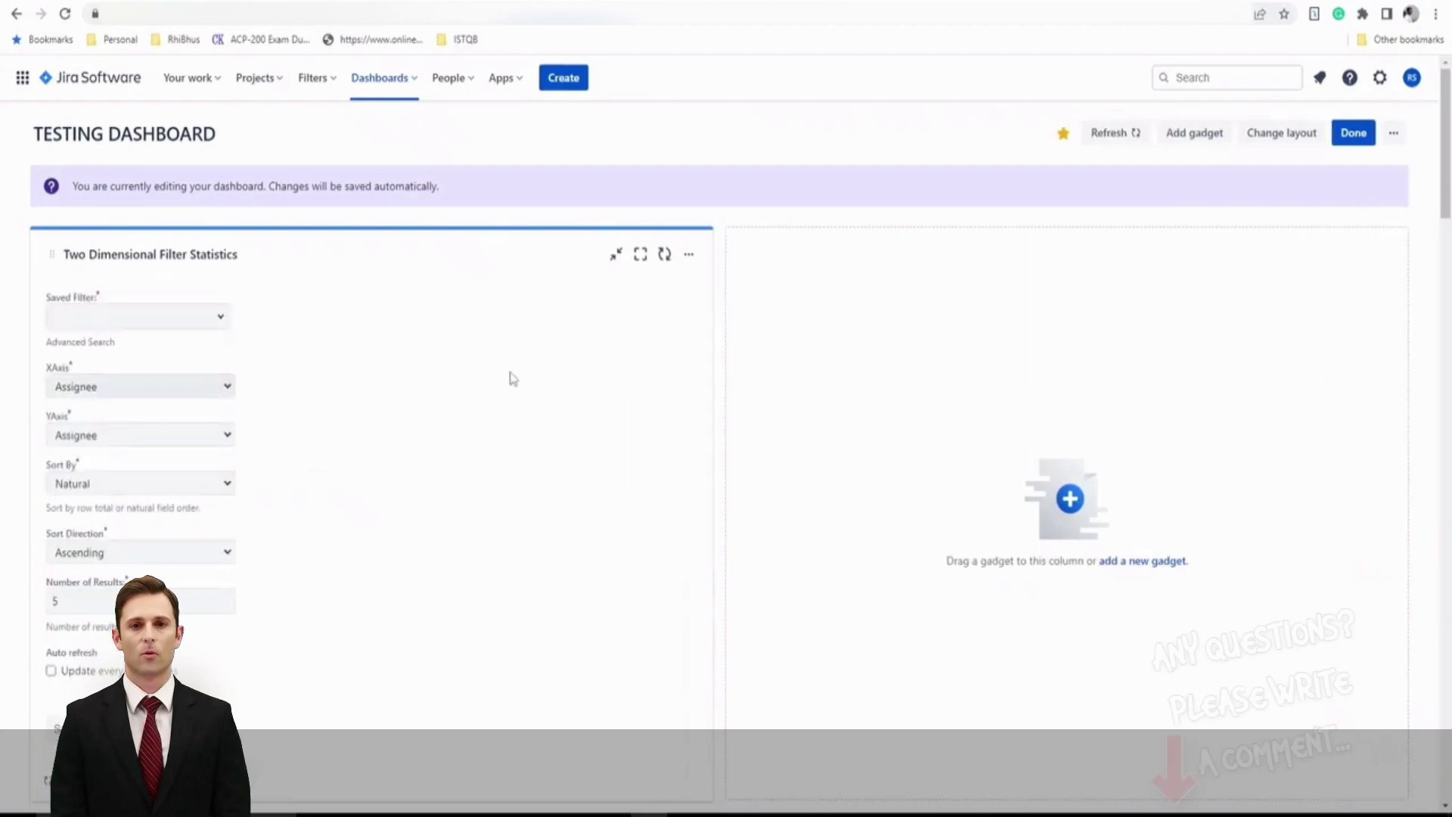
Step: Select MY FIRST PROJECT as the project for the last Overall Test Coverage gadget on the dashboard
scroll(570, 396, down, 10)
scroll(573, 407, down, 10)
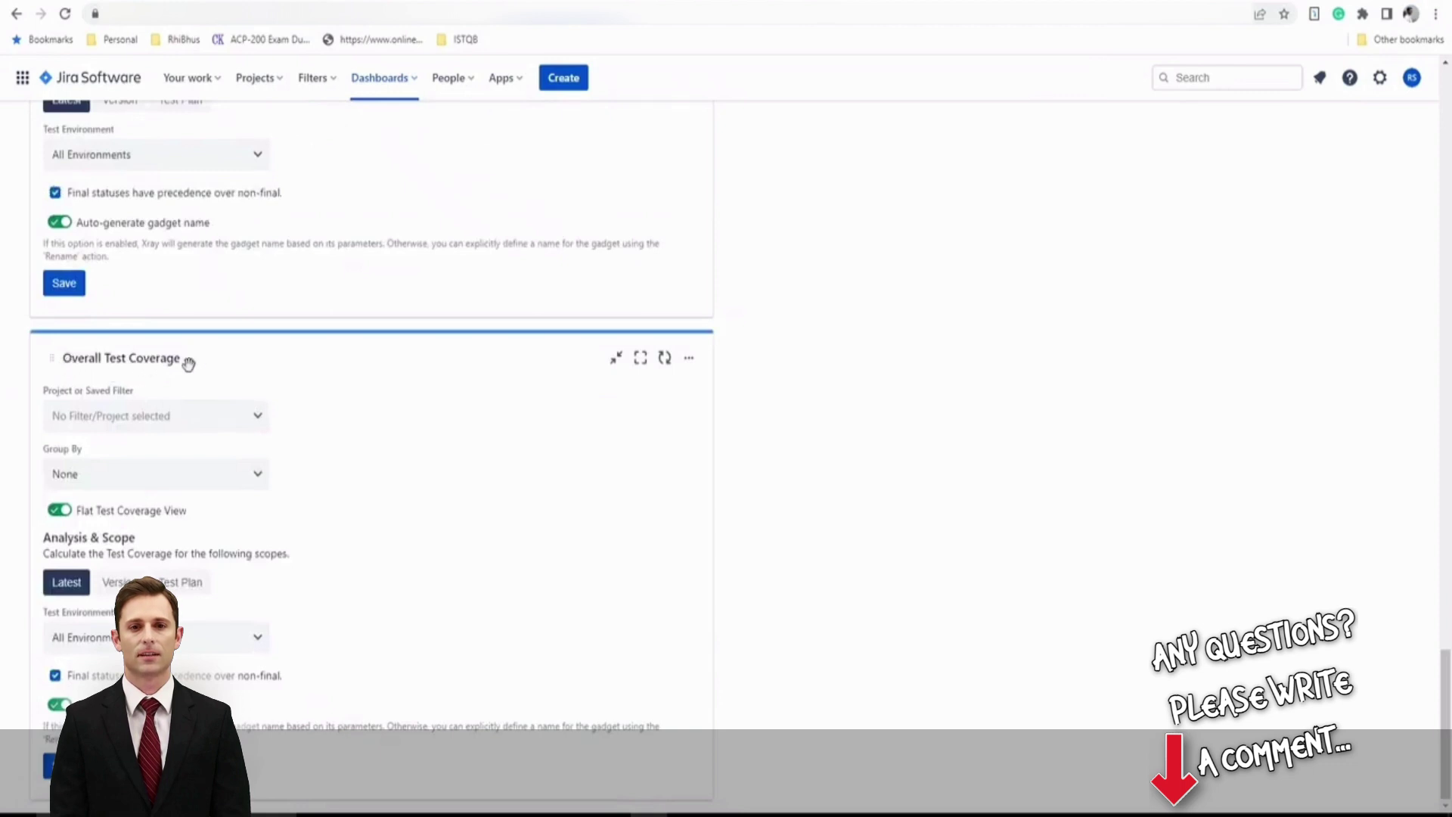
click(255, 415)
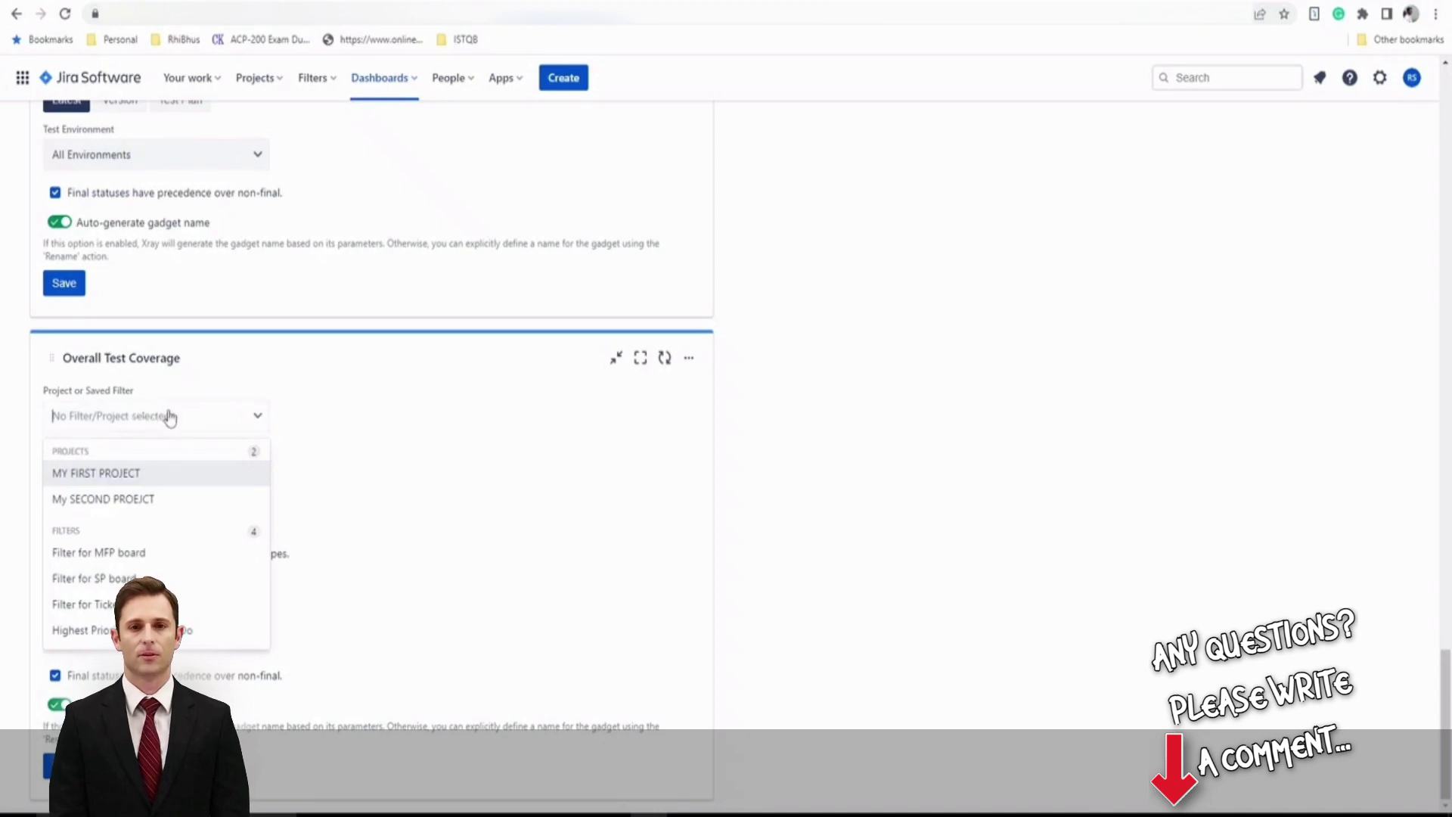
click(104, 482)
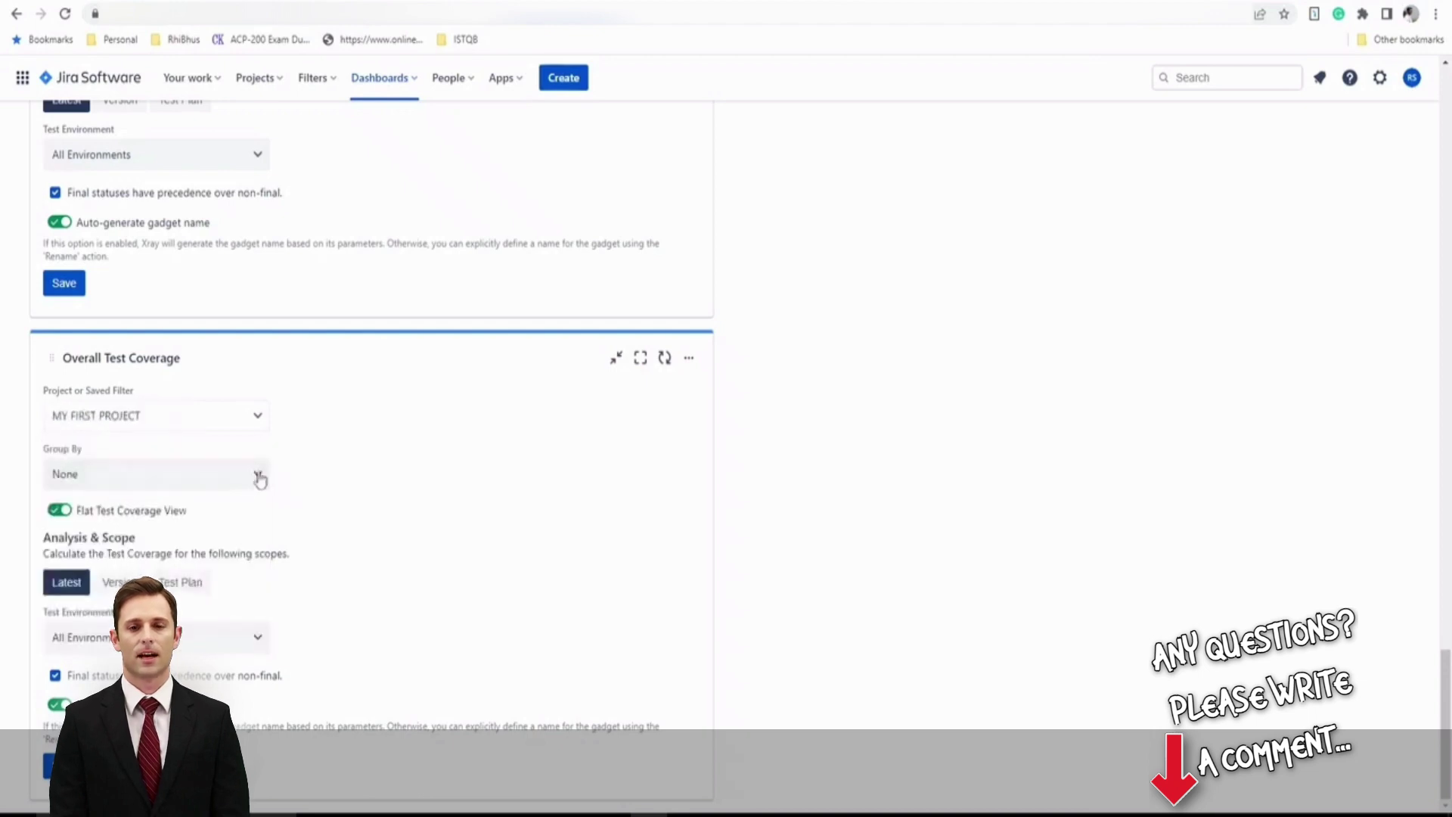
Step: Look through the grouping fields for the last Overall Test Coverage gadget and group it by Priority
click(233, 479)
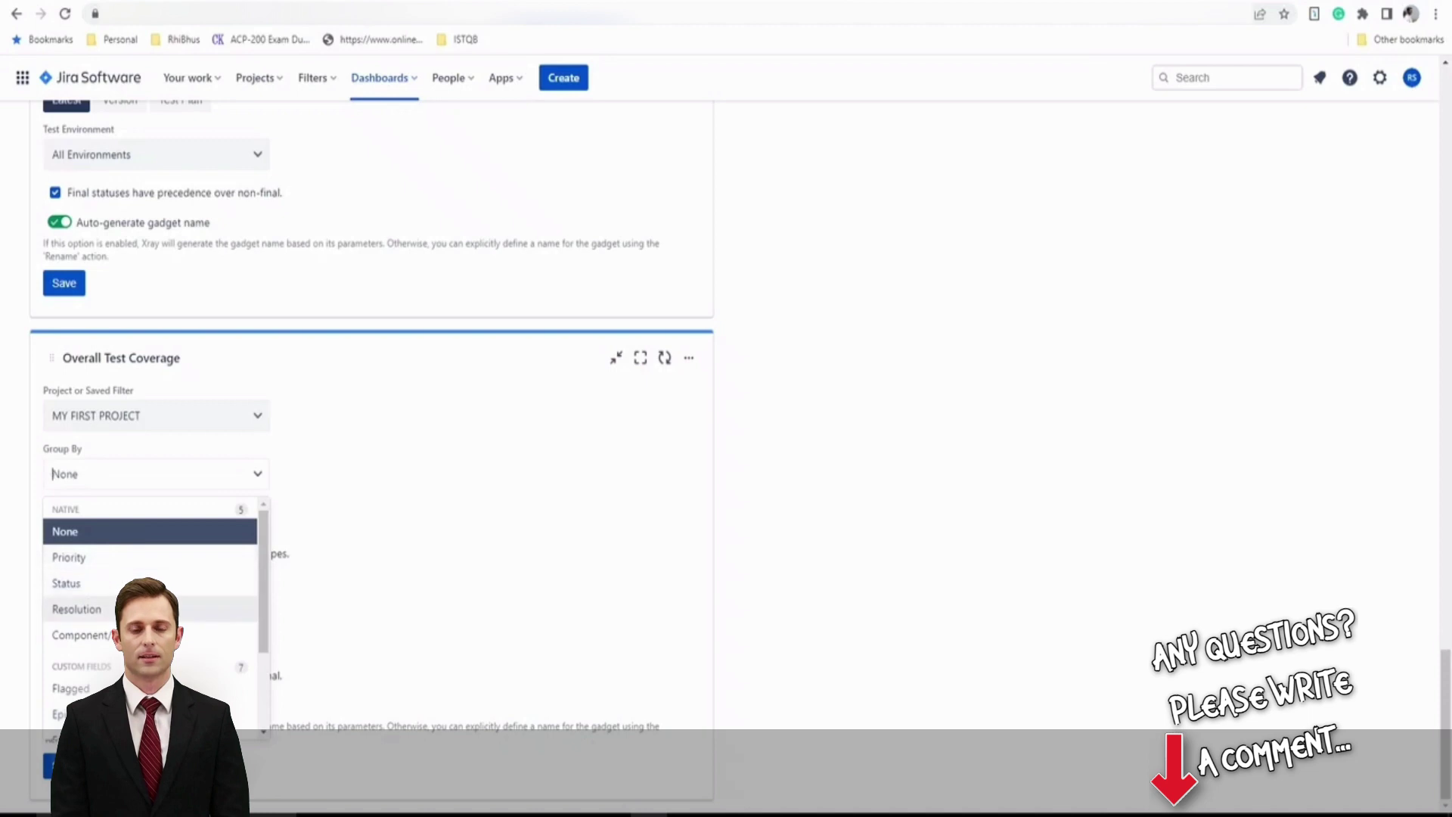
scroll(91, 578, down, 2)
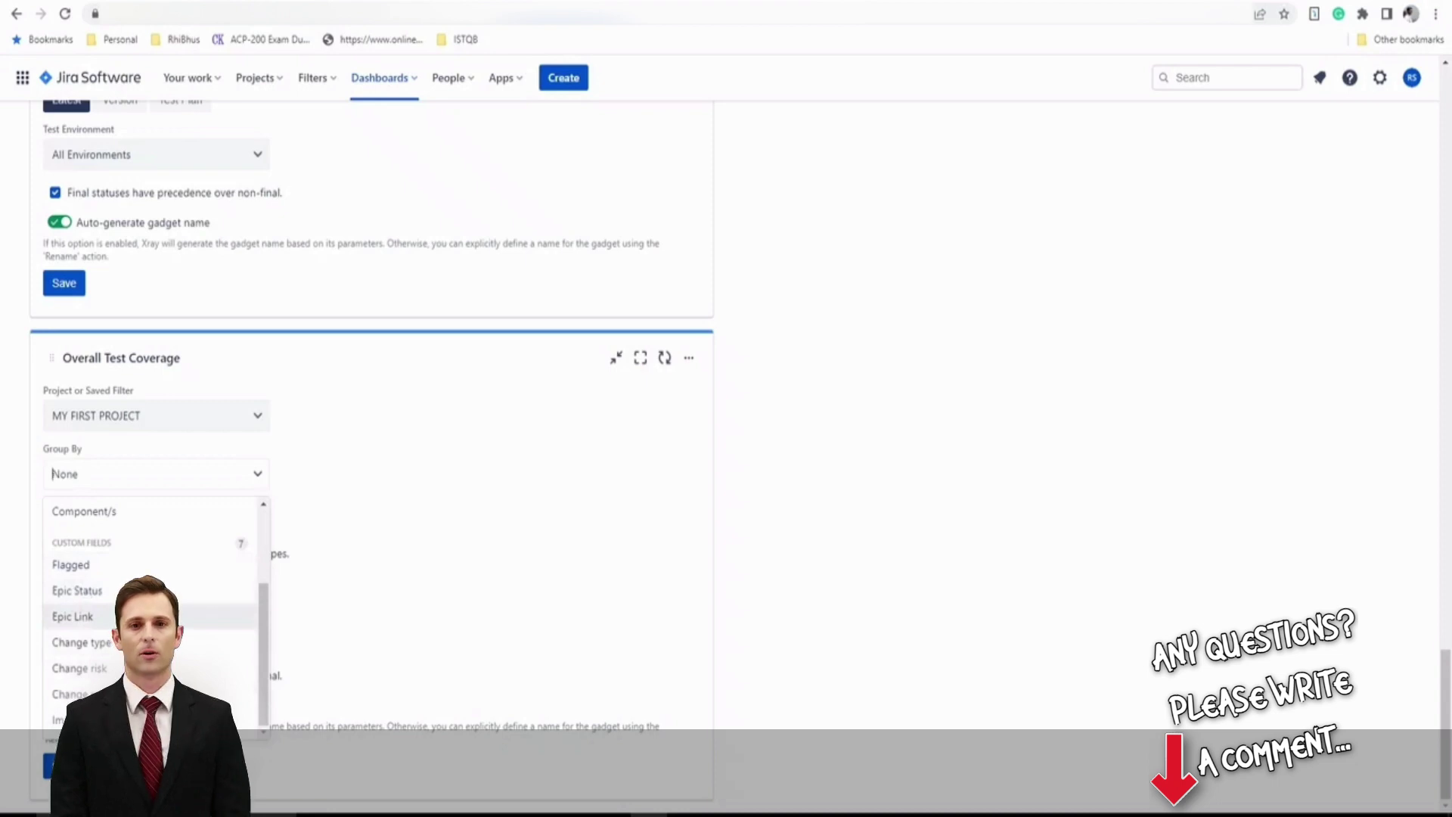
scroll(97, 582, up, 1)
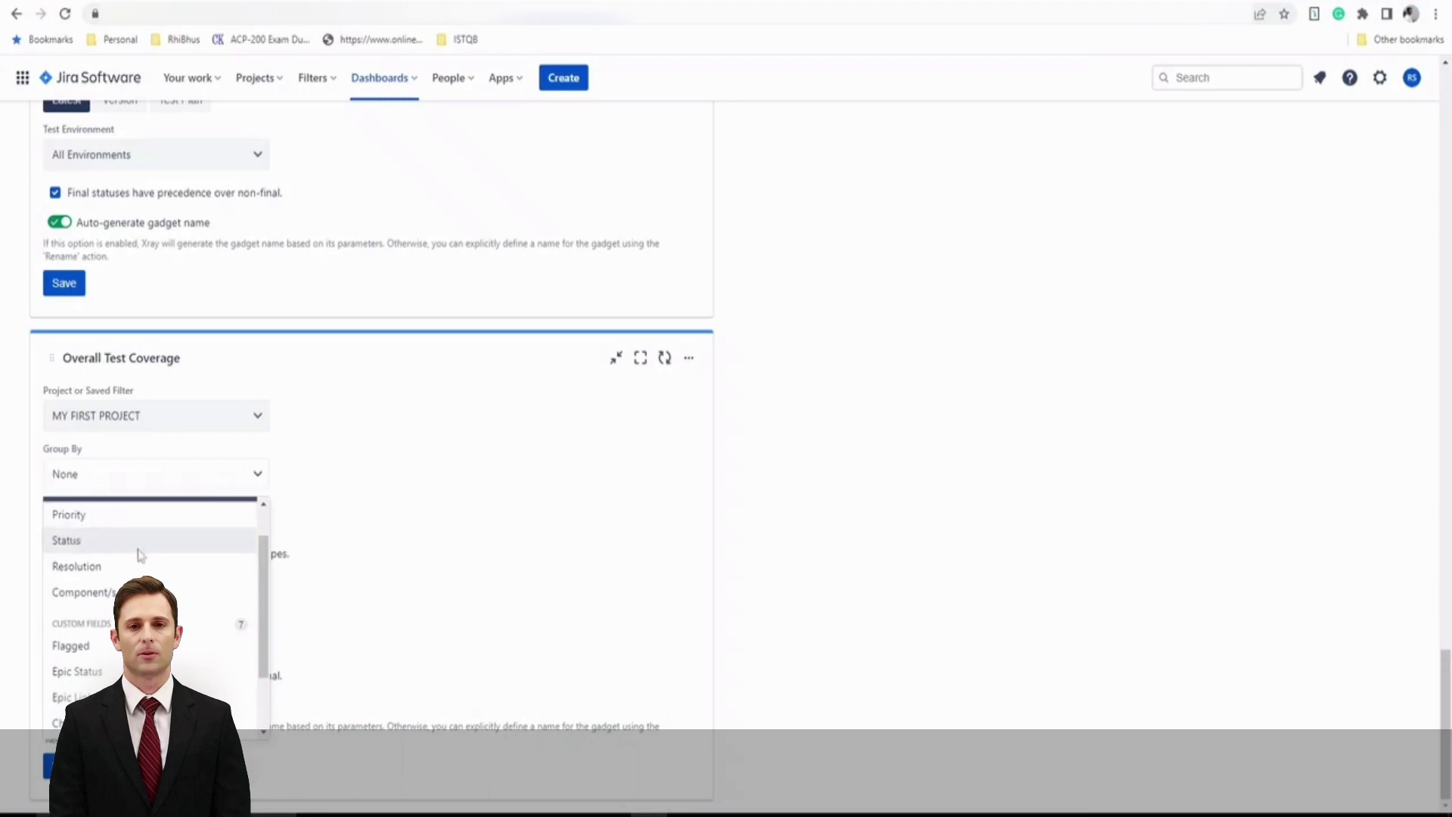
click(90, 527)
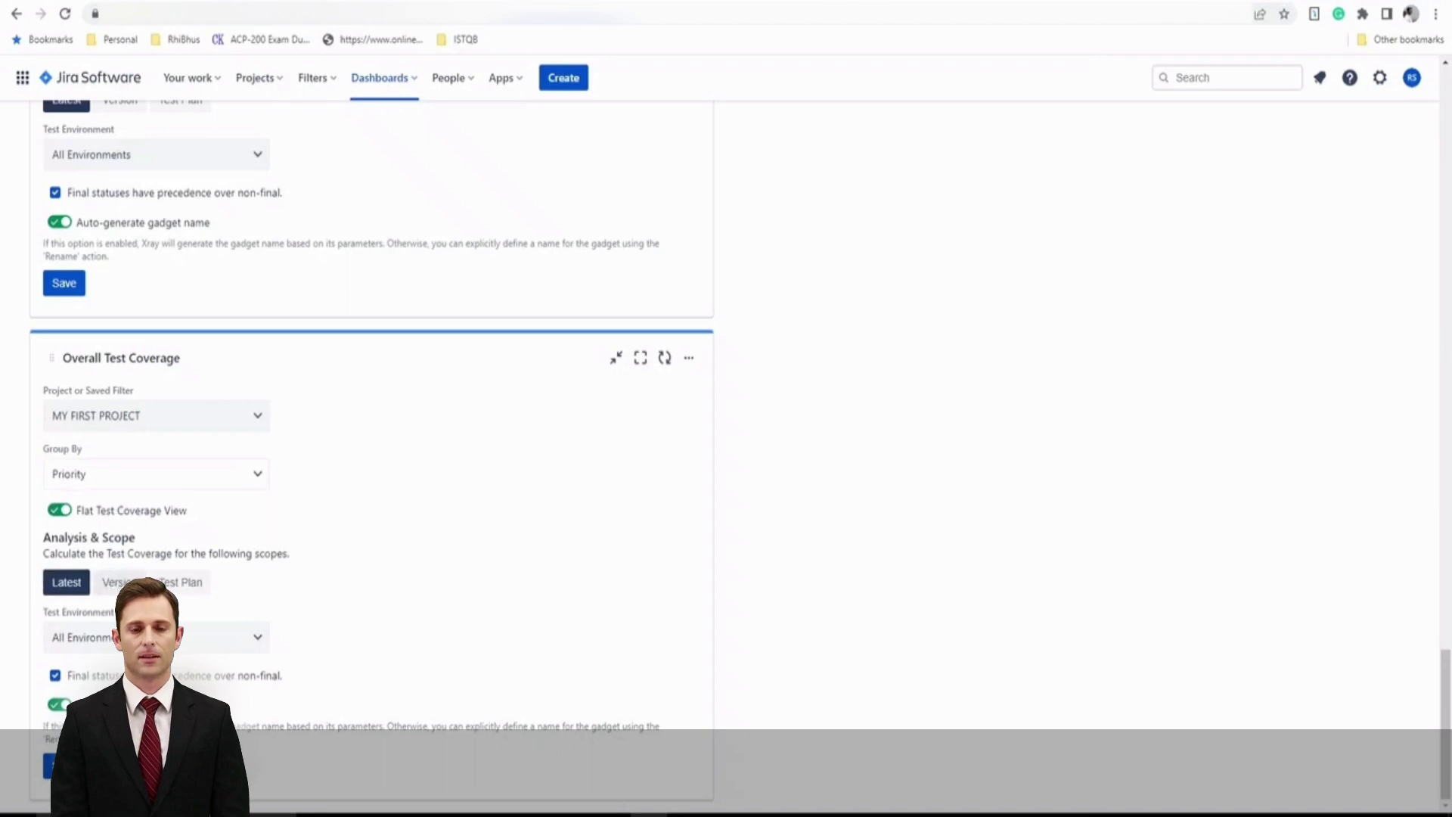
Step: Check the Version and Test Plan analysis scopes of the gadget, set the scope back to Latest, and save the configuration
click(119, 581)
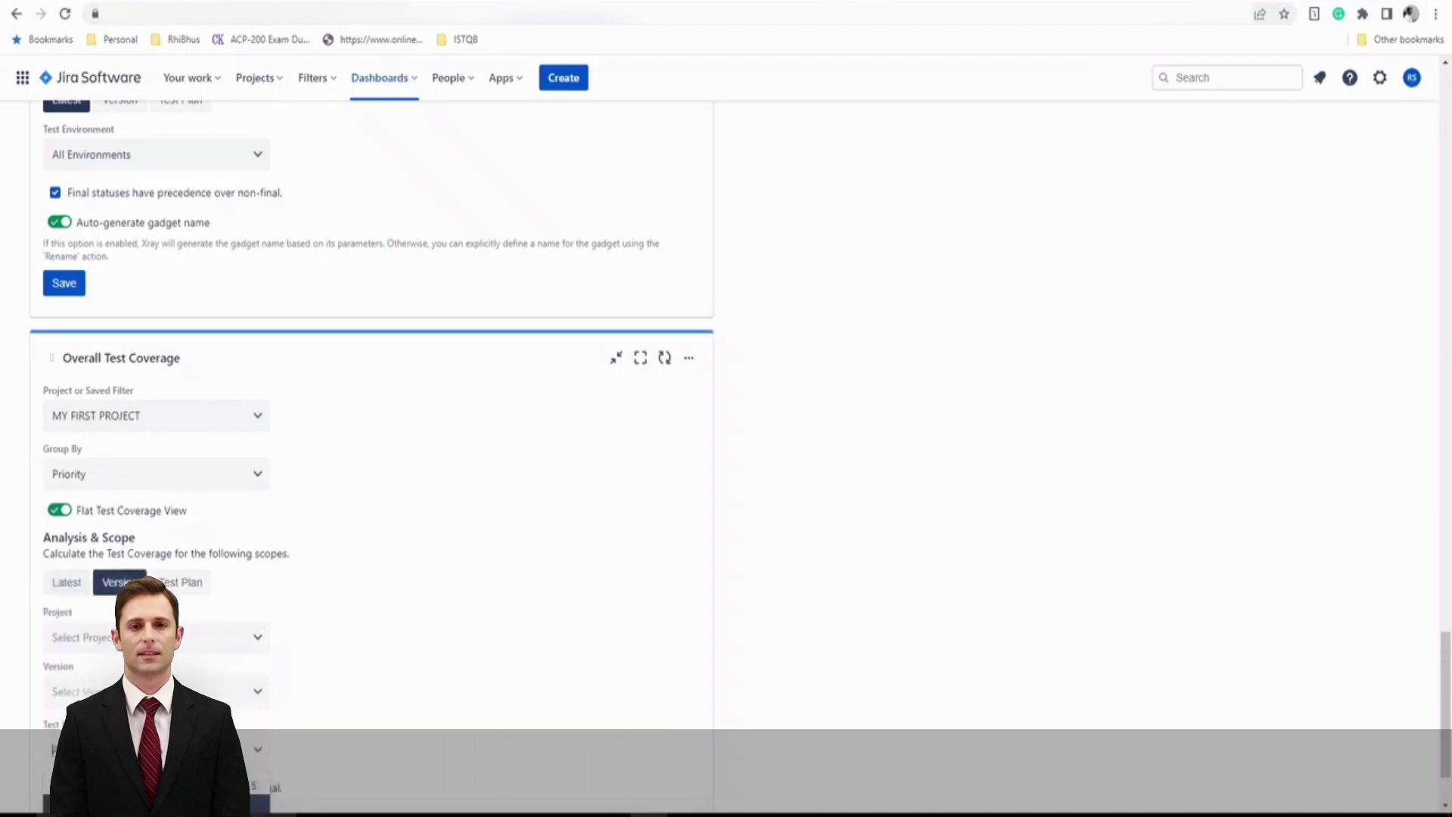
click(195, 592)
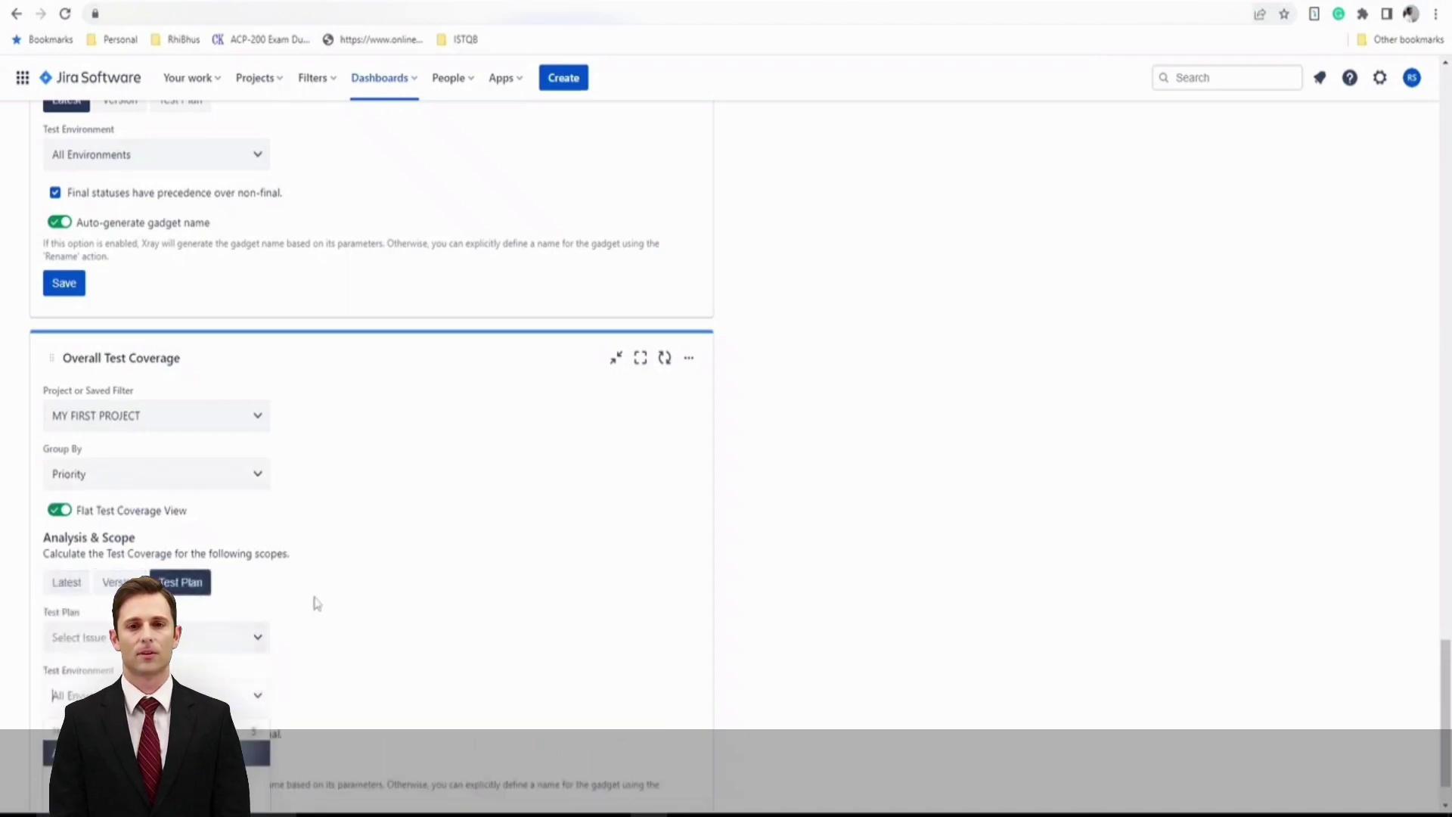
scroll(315, 603, down, 1)
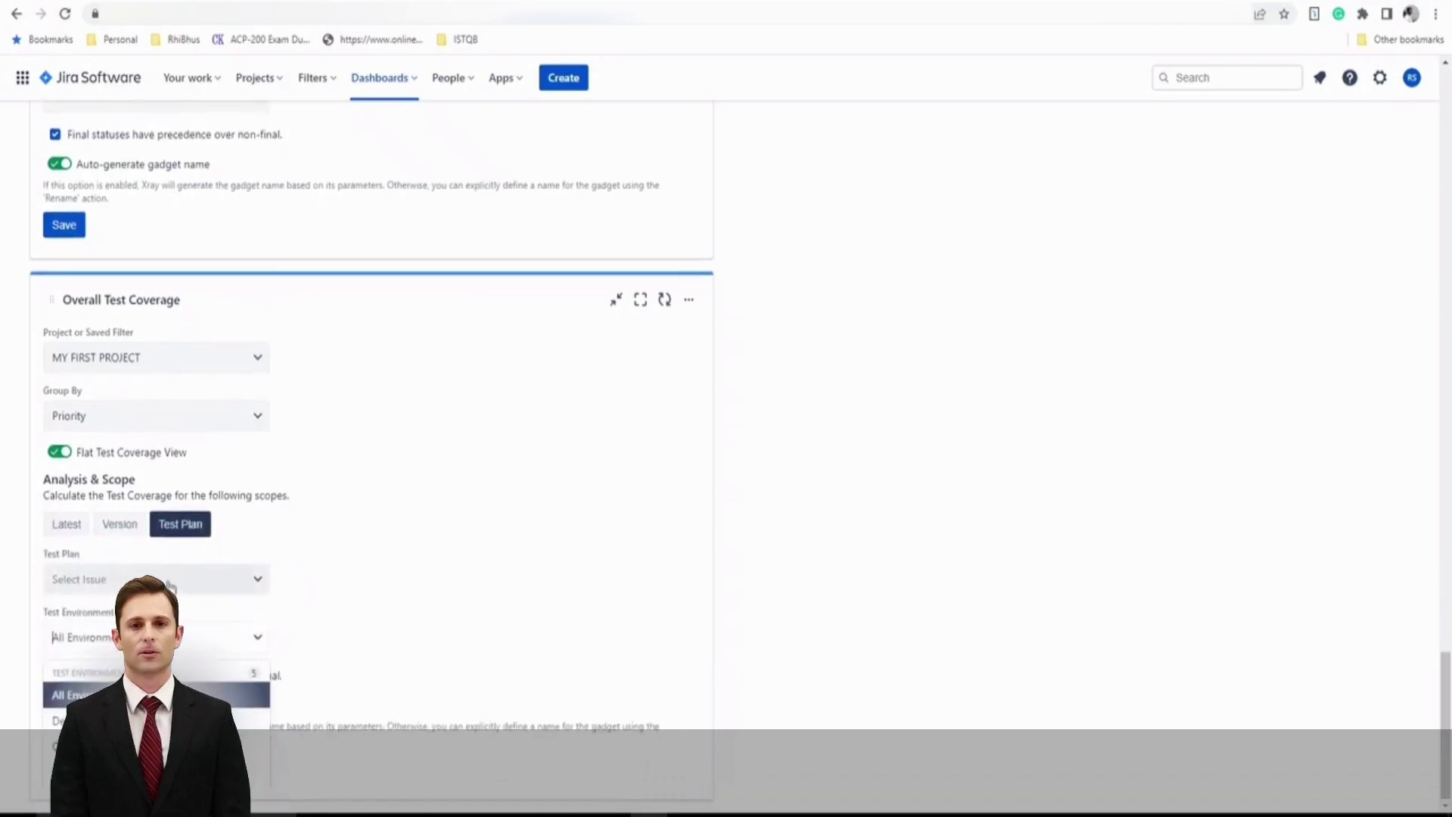
click(168, 583)
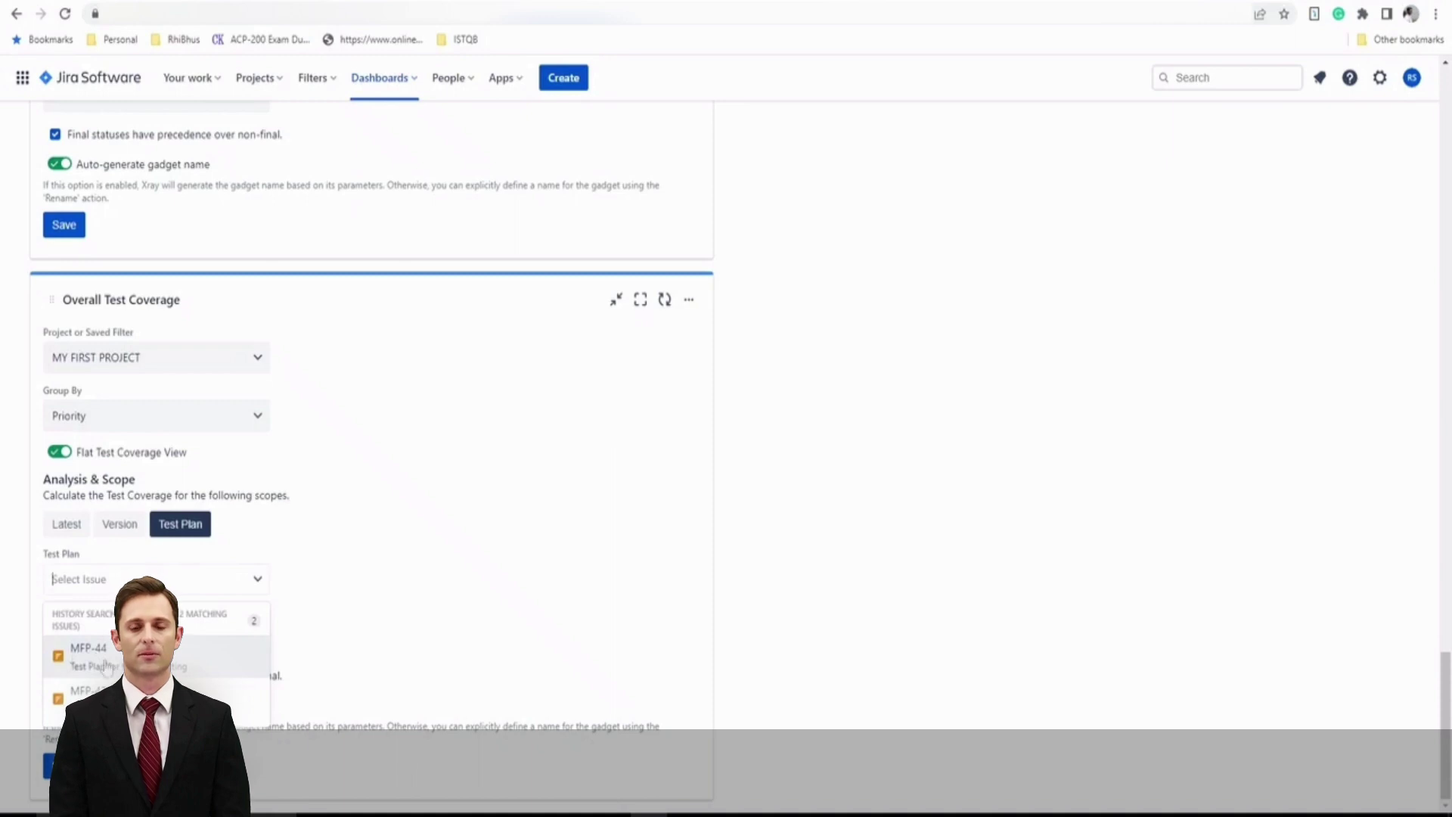
click(56, 524)
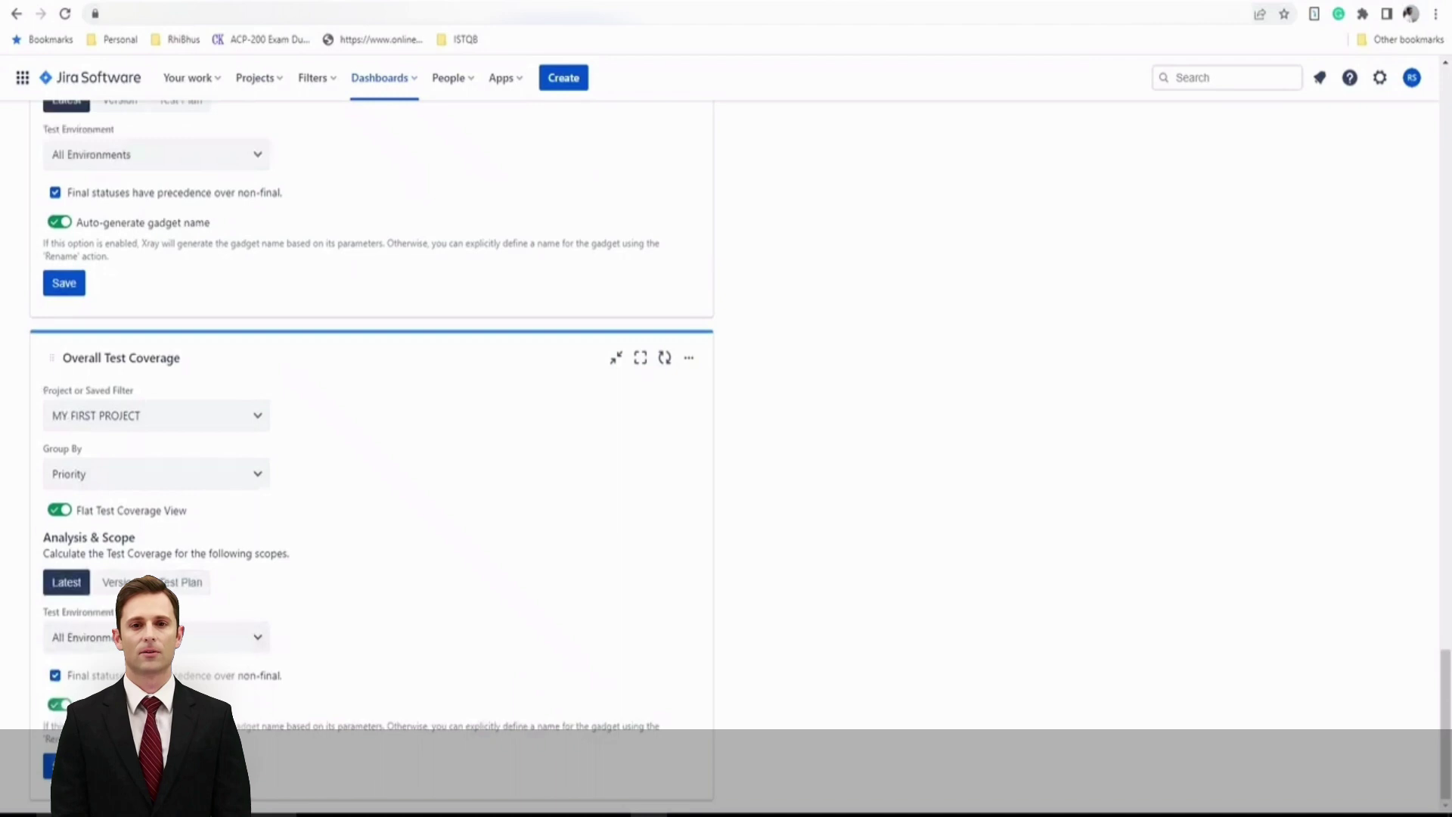
click(64, 765)
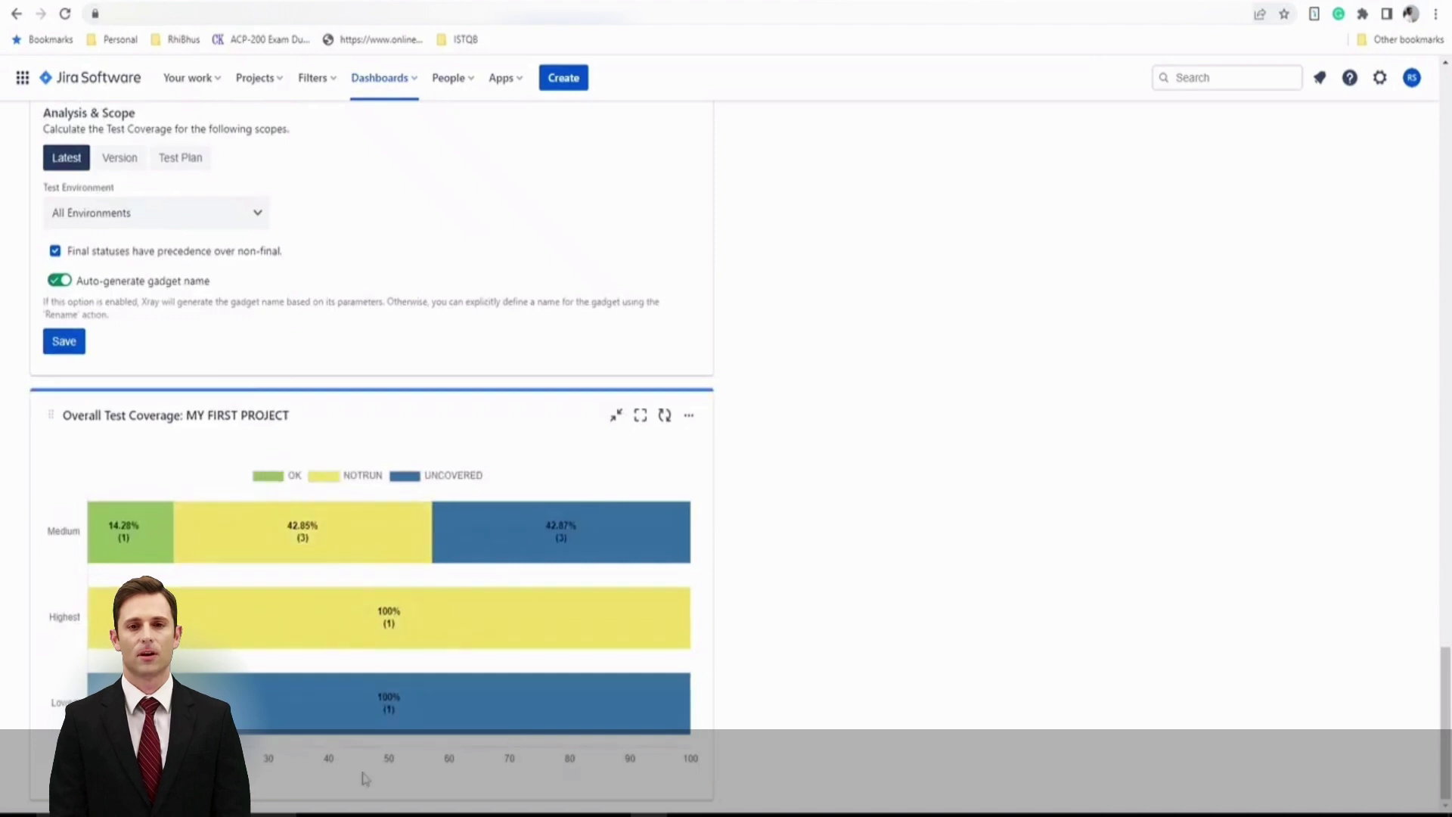
Step: Inspect the priority coverage chart's bars and set the gadget's highlight color to yellow
mouse_move(270, 617)
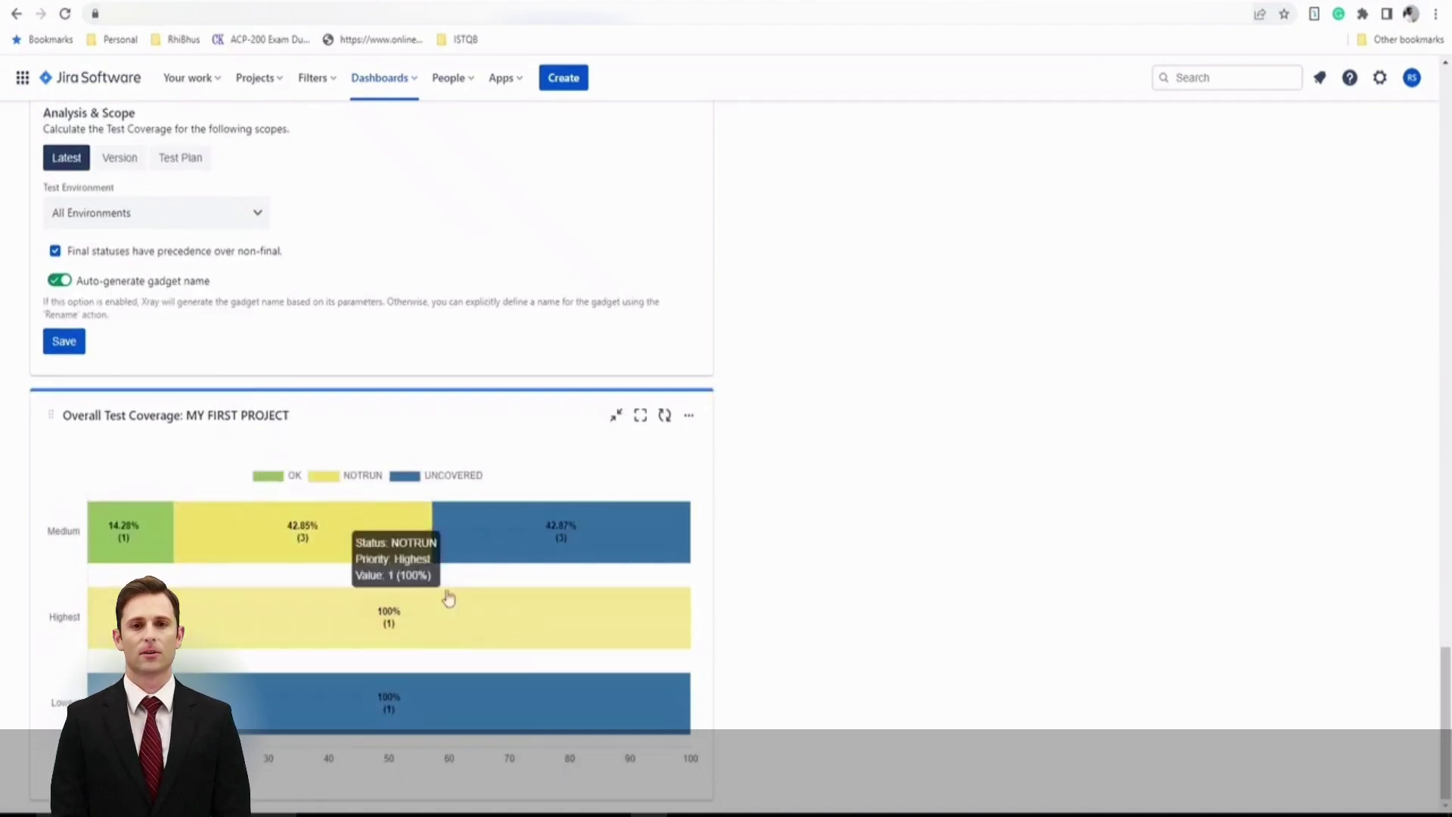
mouse_move(384, 732)
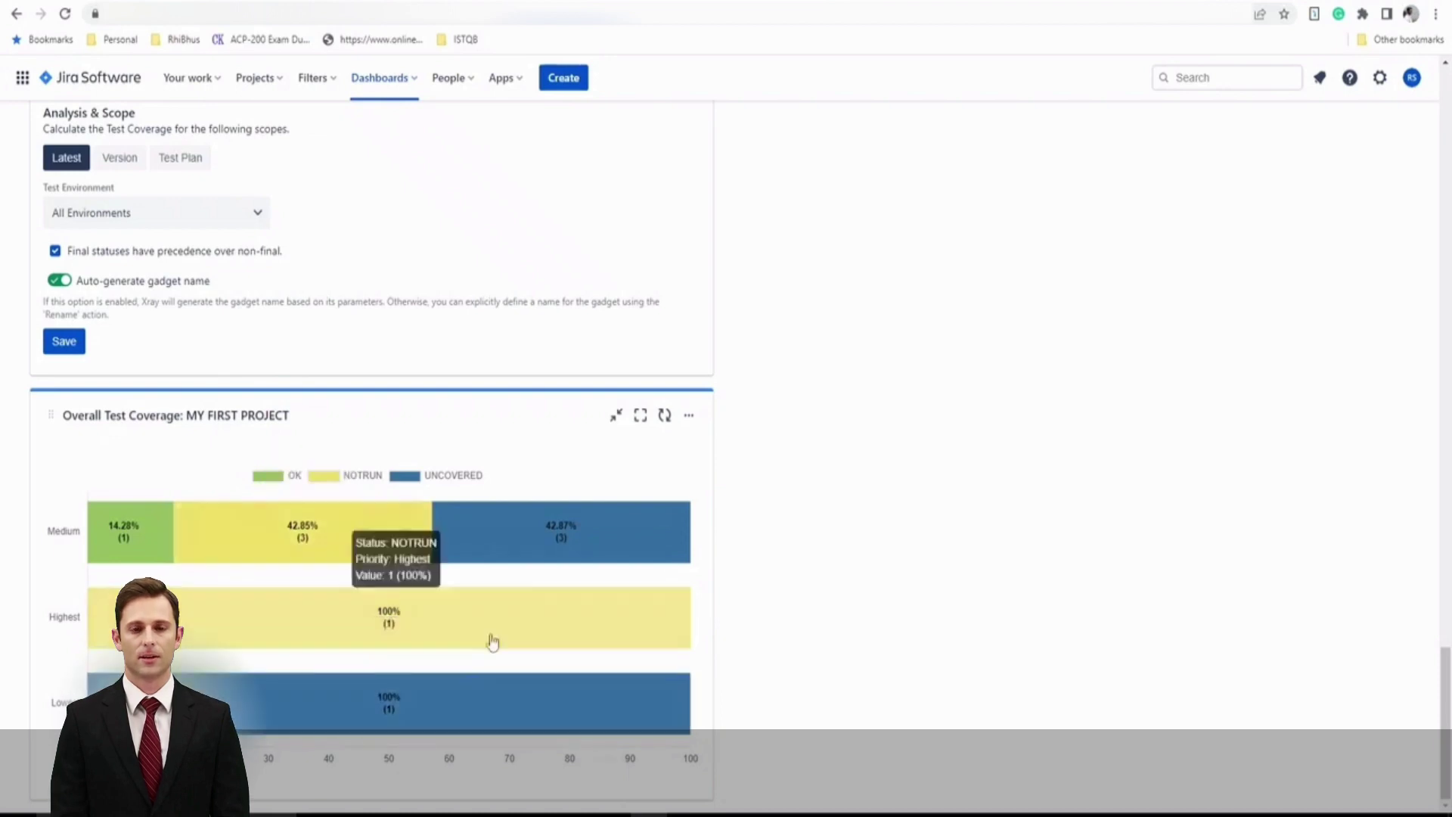
click(690, 417)
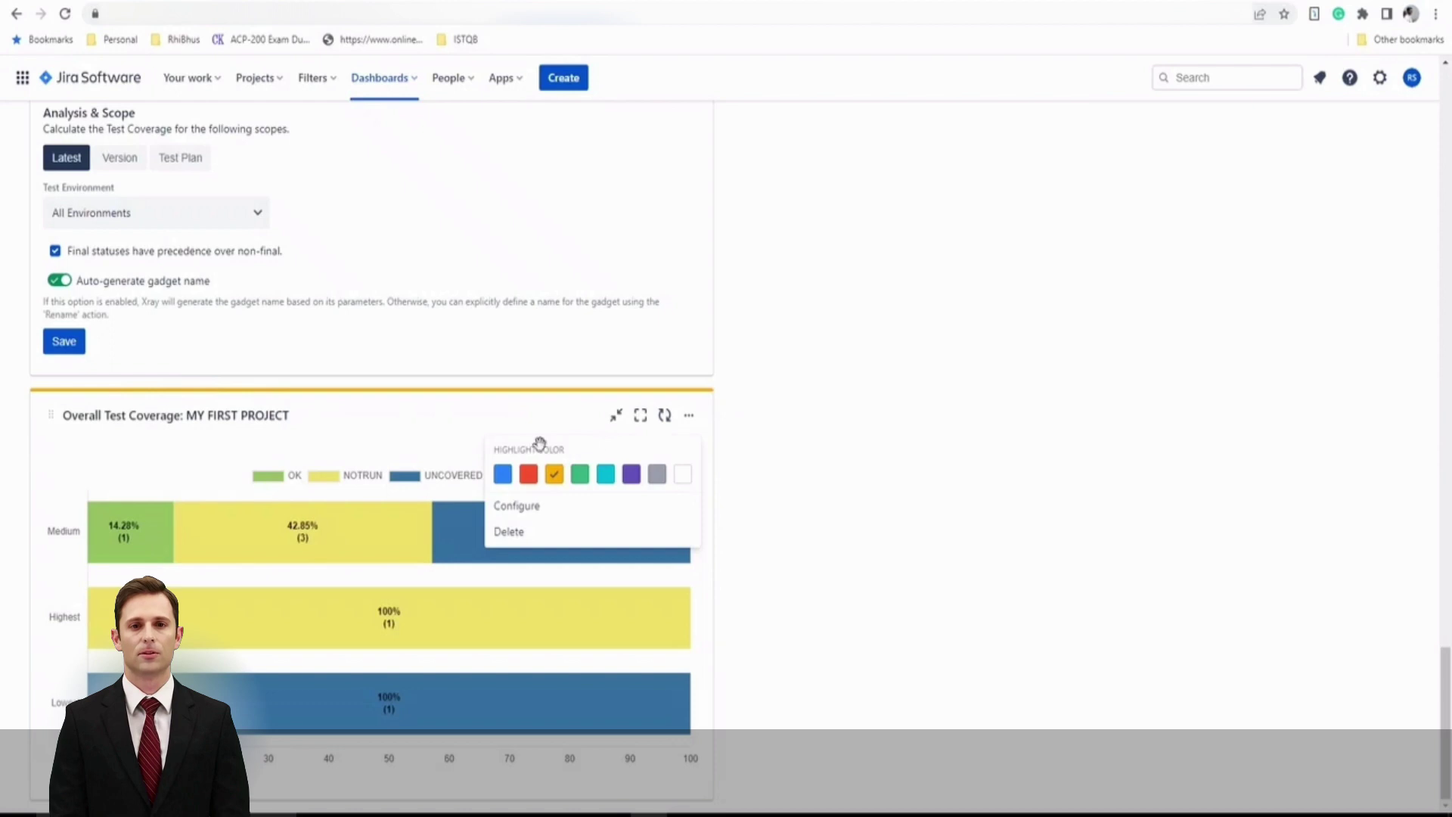
click(443, 426)
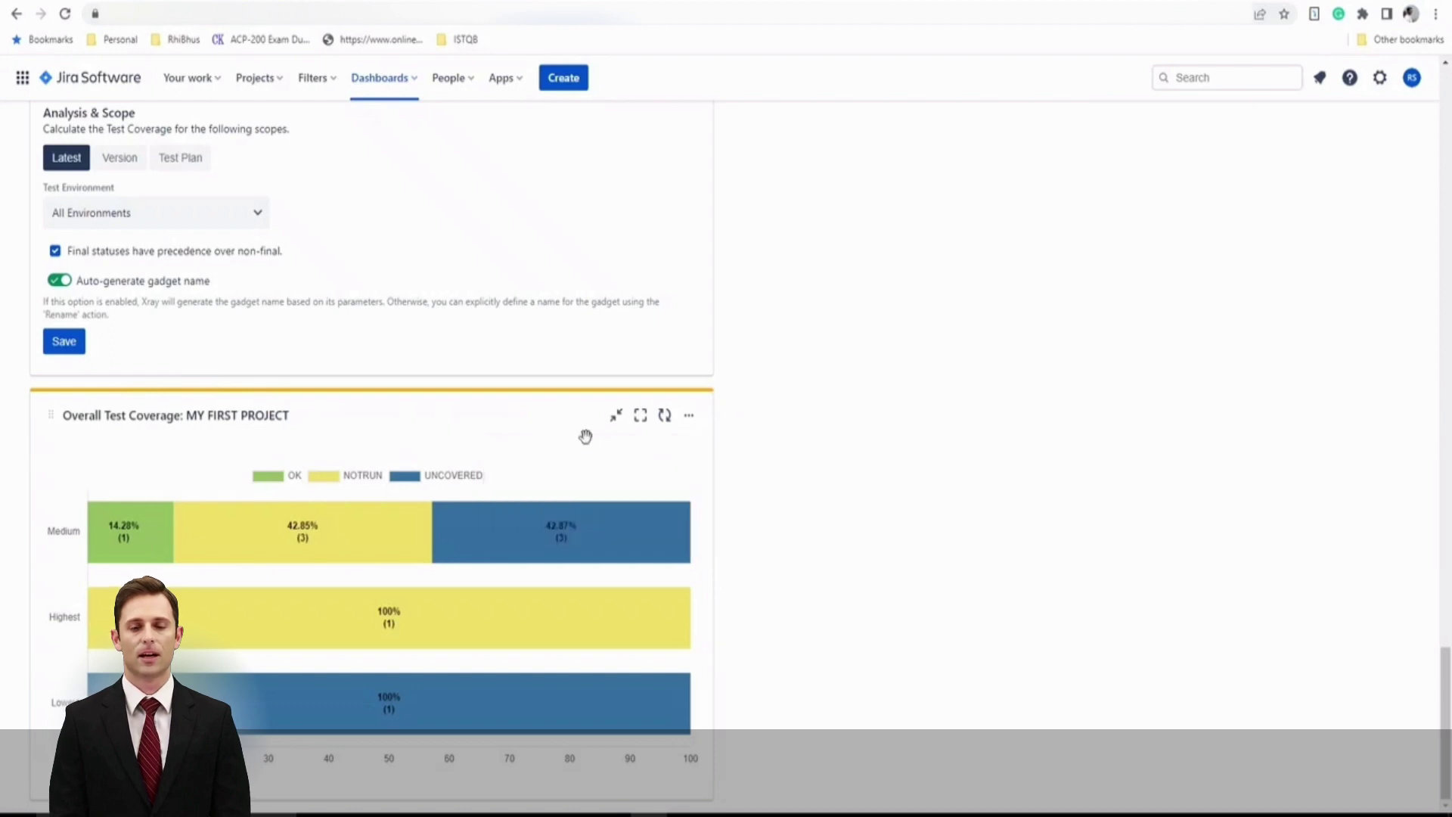
click(688, 416)
click(484, 414)
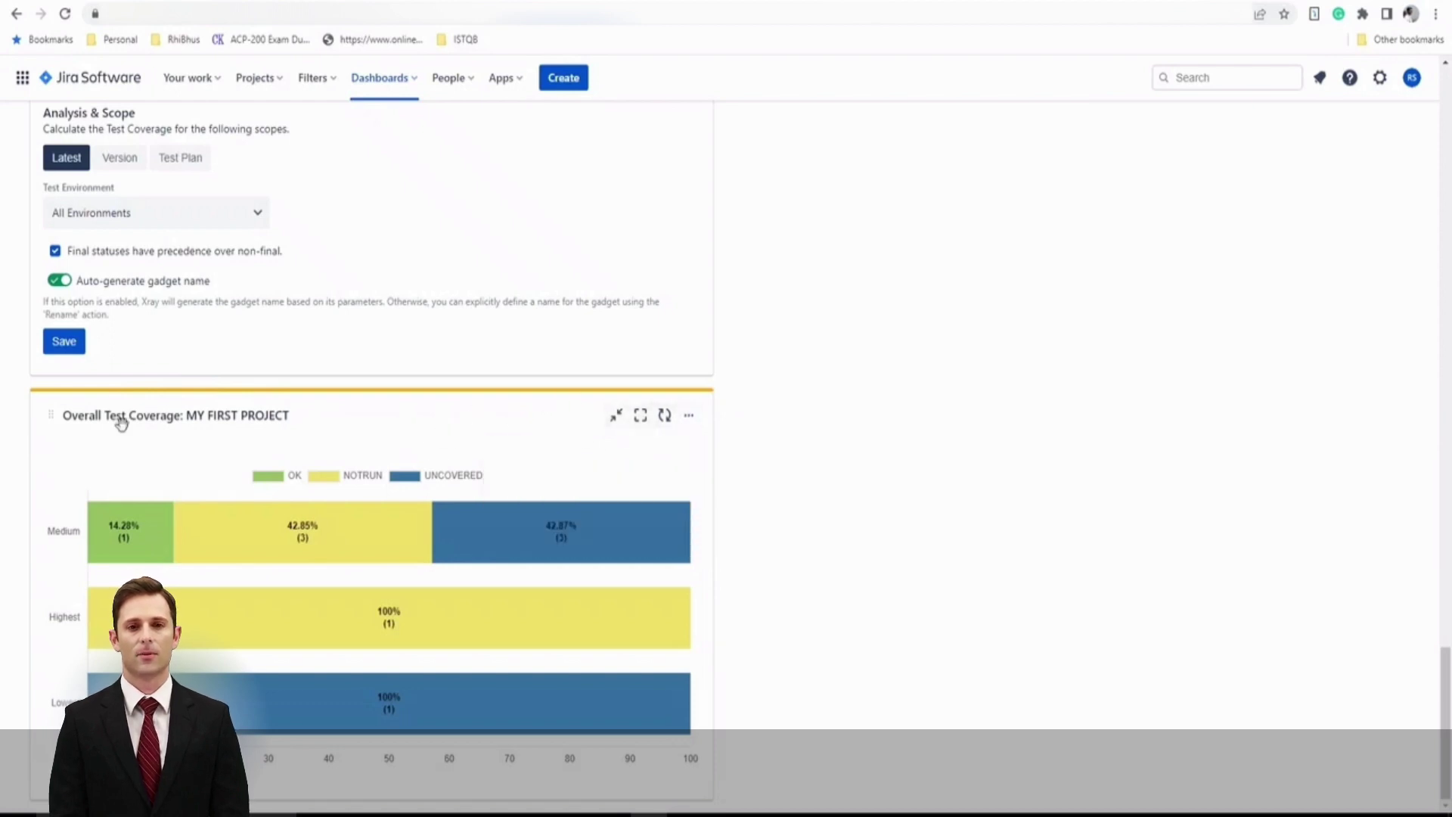
Step: Review the configuration and available actions of the Overall Test Coverage: MY FIRST PROJECT gadget, and save its configuration again
click(687, 415)
click(560, 507)
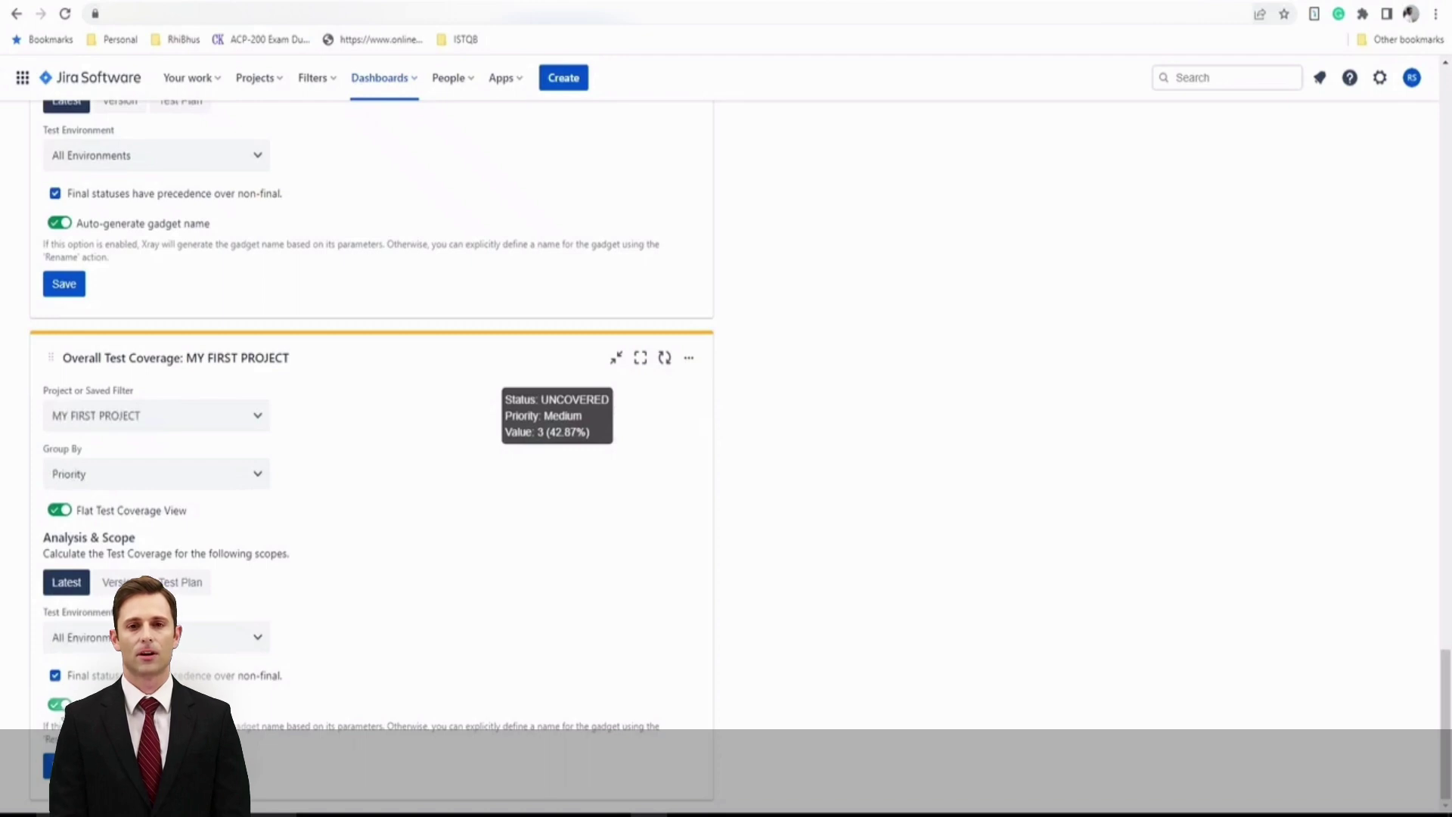
click(63, 765)
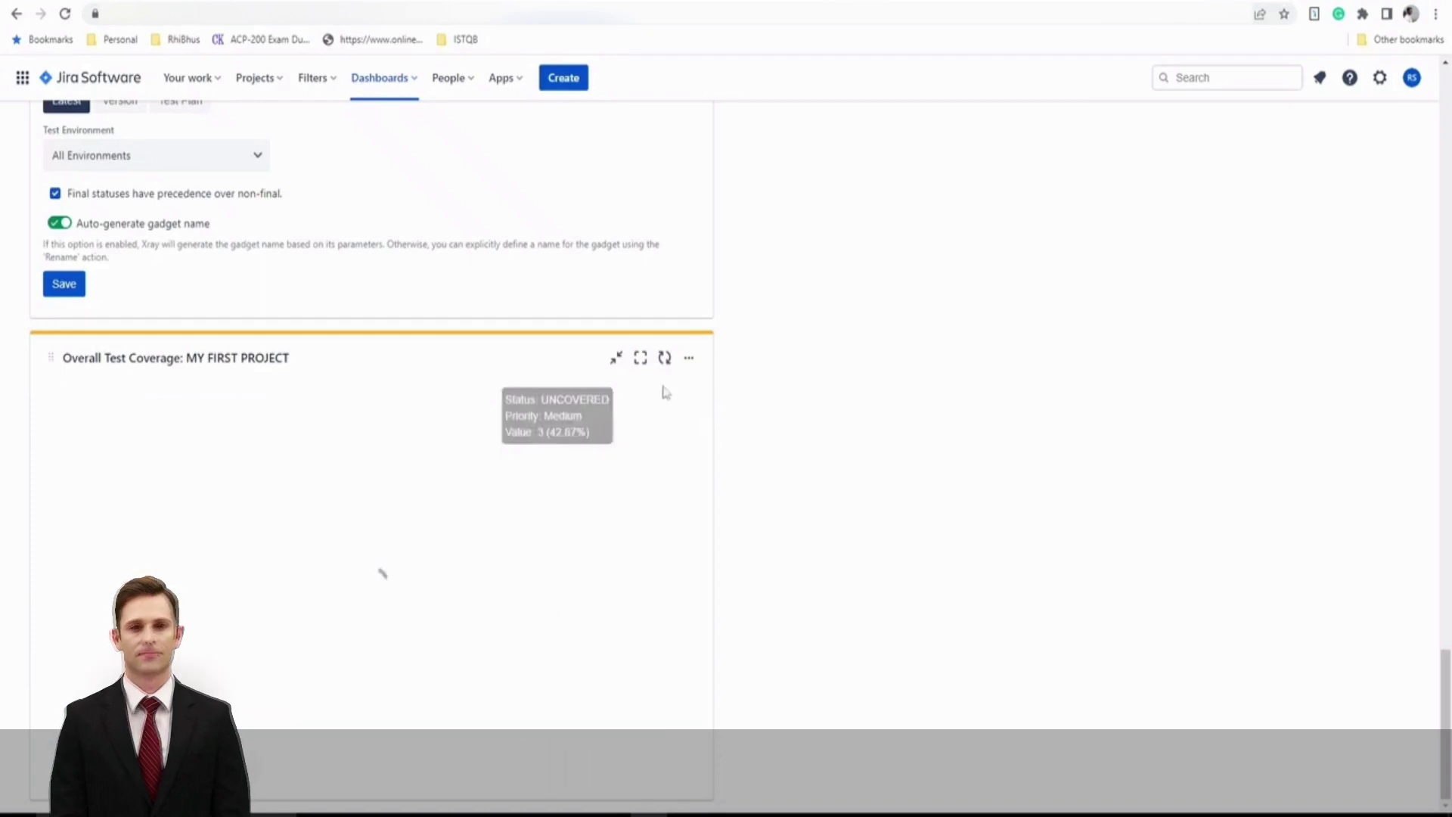
click(688, 416)
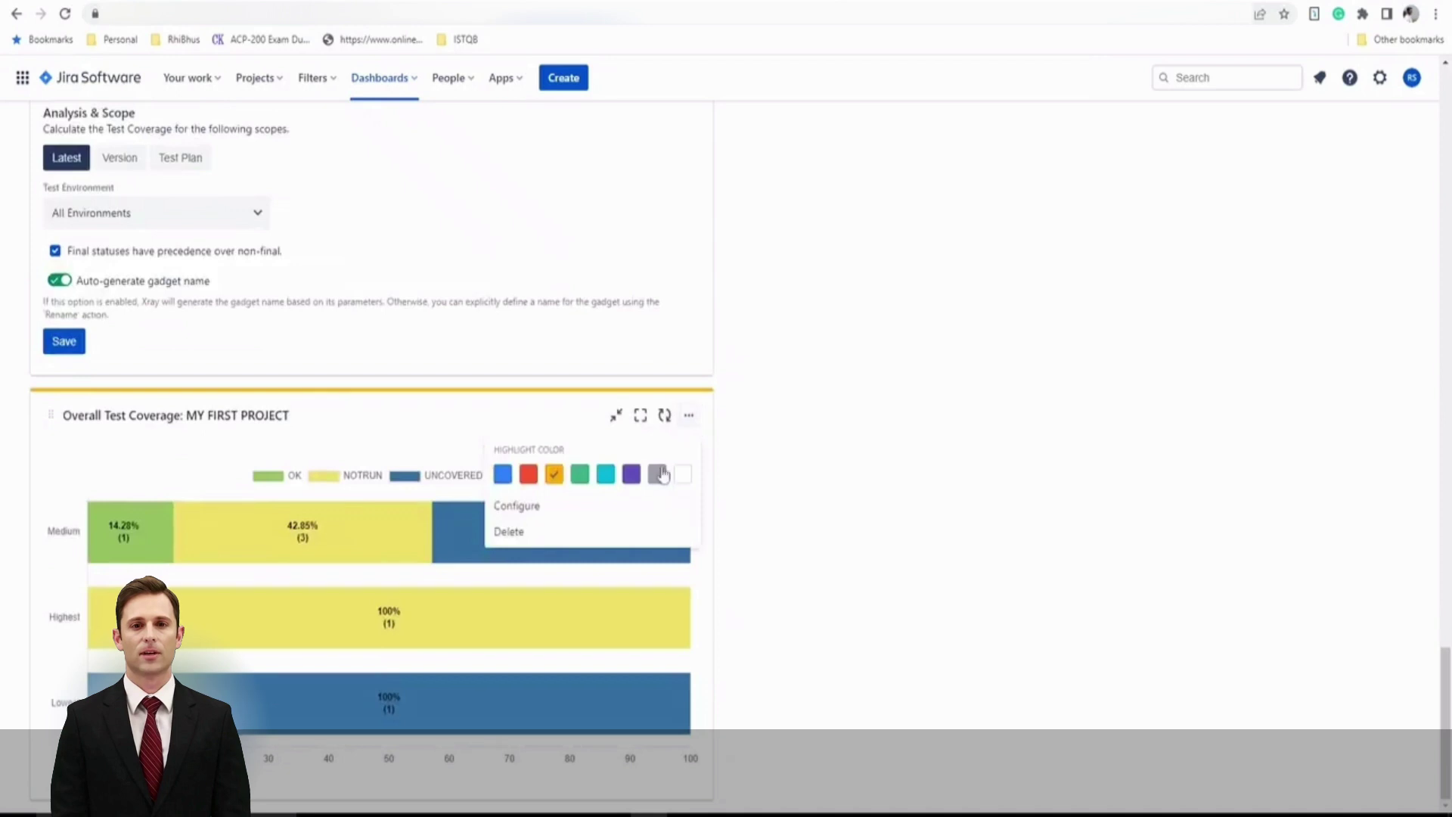
click(516, 417)
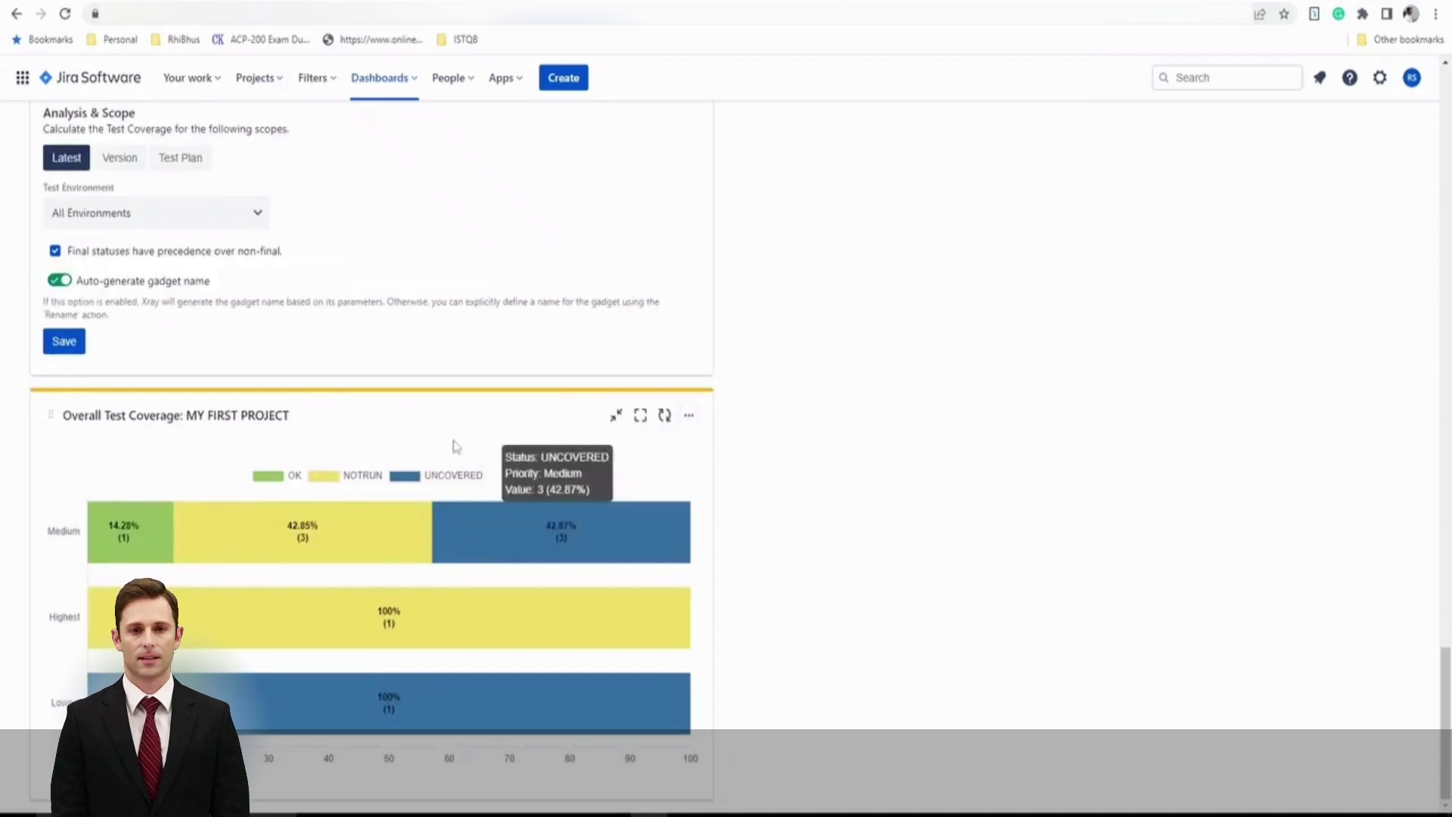
click(688, 415)
click(542, 520)
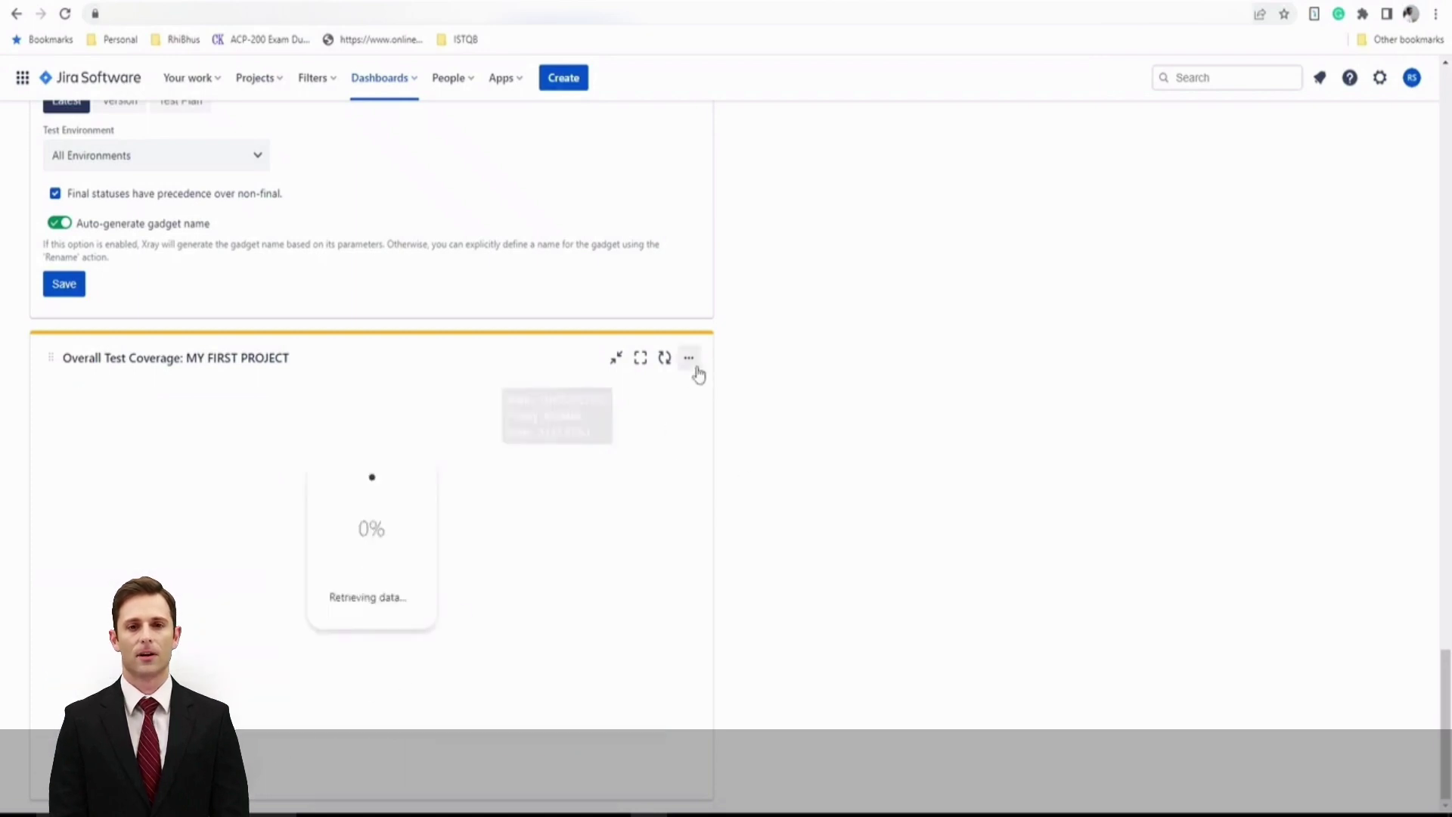
click(689, 422)
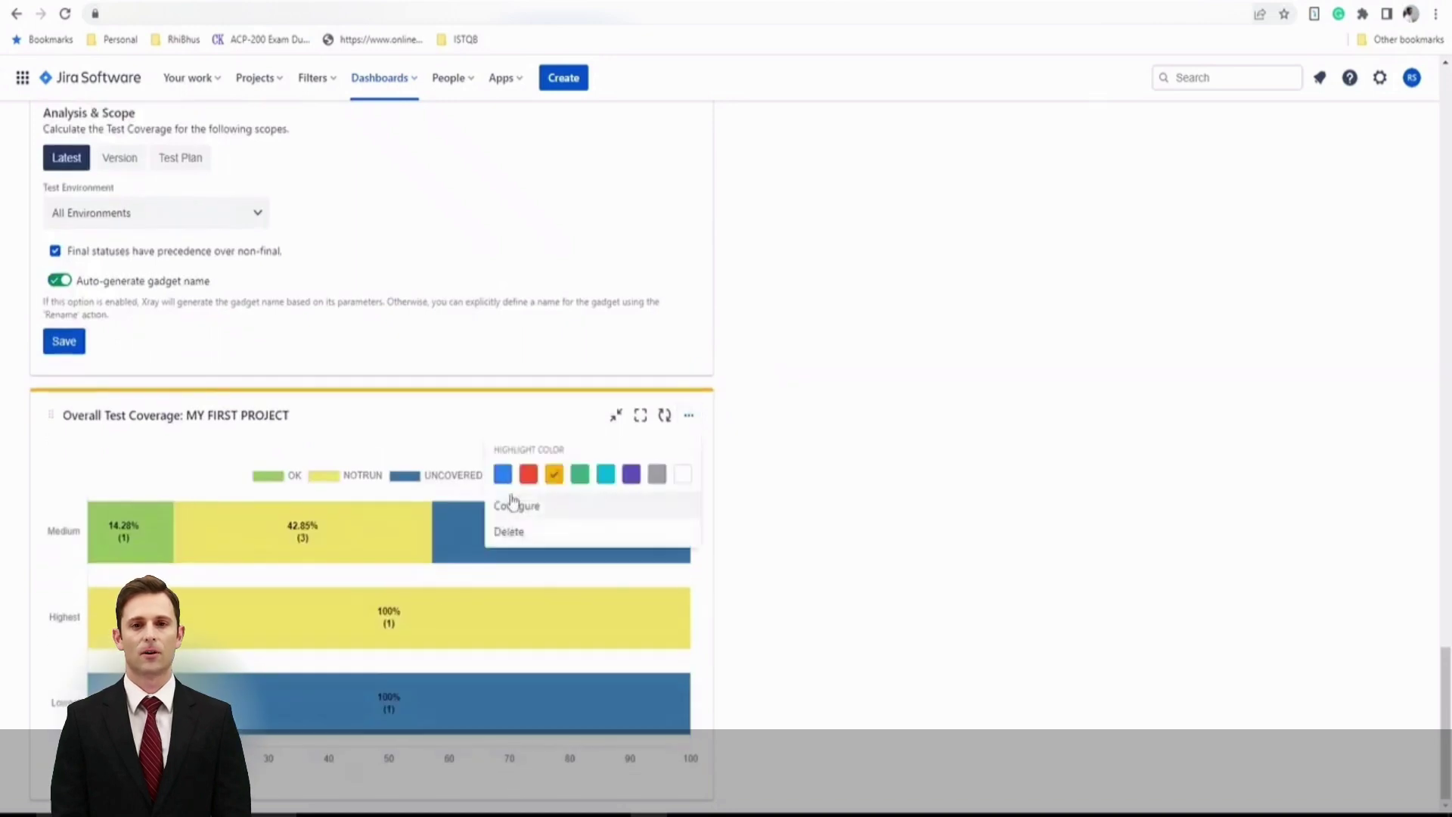
click(742, 517)
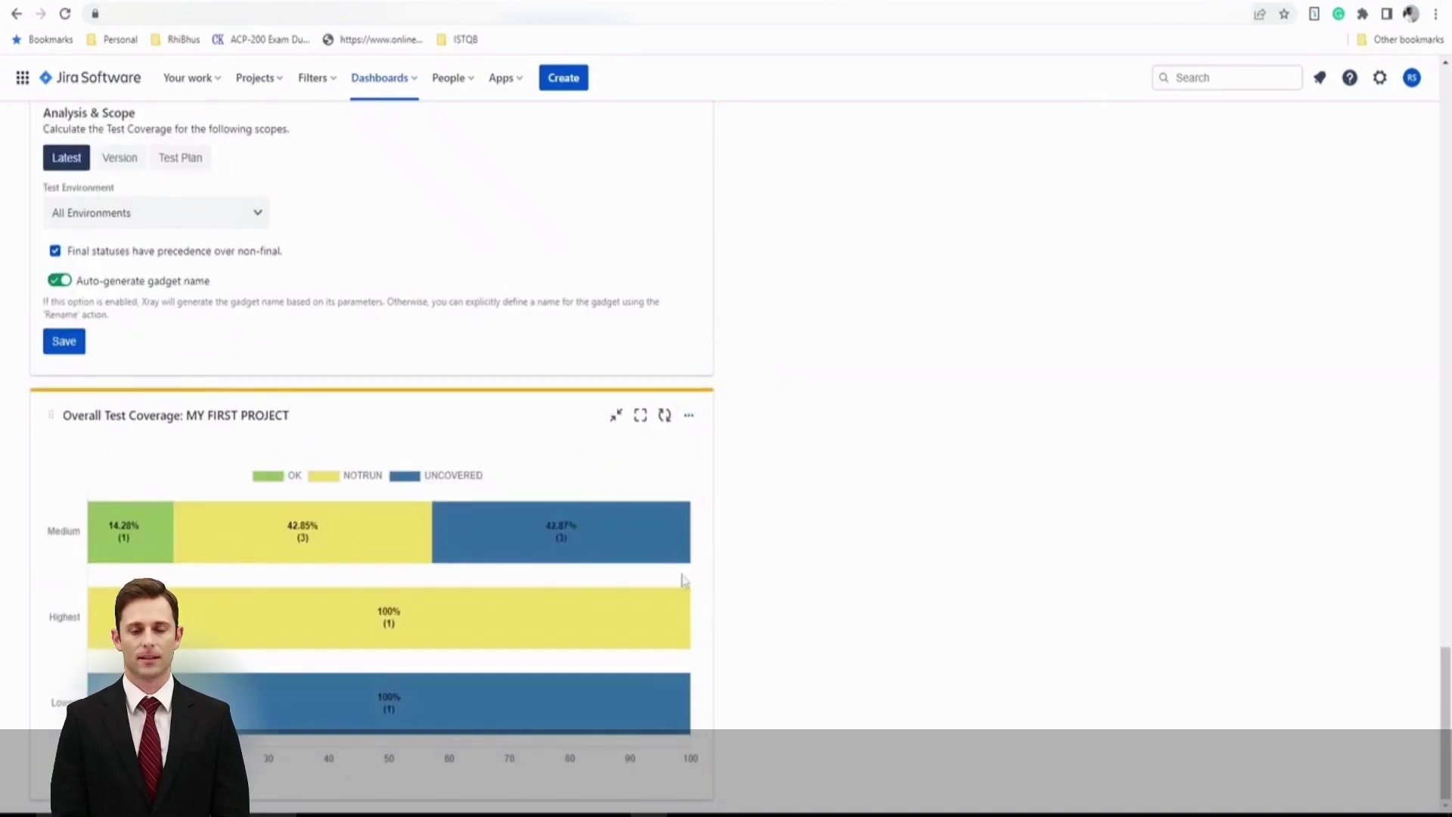
Step: Set the unconfigured Overall Test Coverage gadget just above the priority chart to MY FIRST PROJECT, grouped by Status
scroll(444, 726, up, 4)
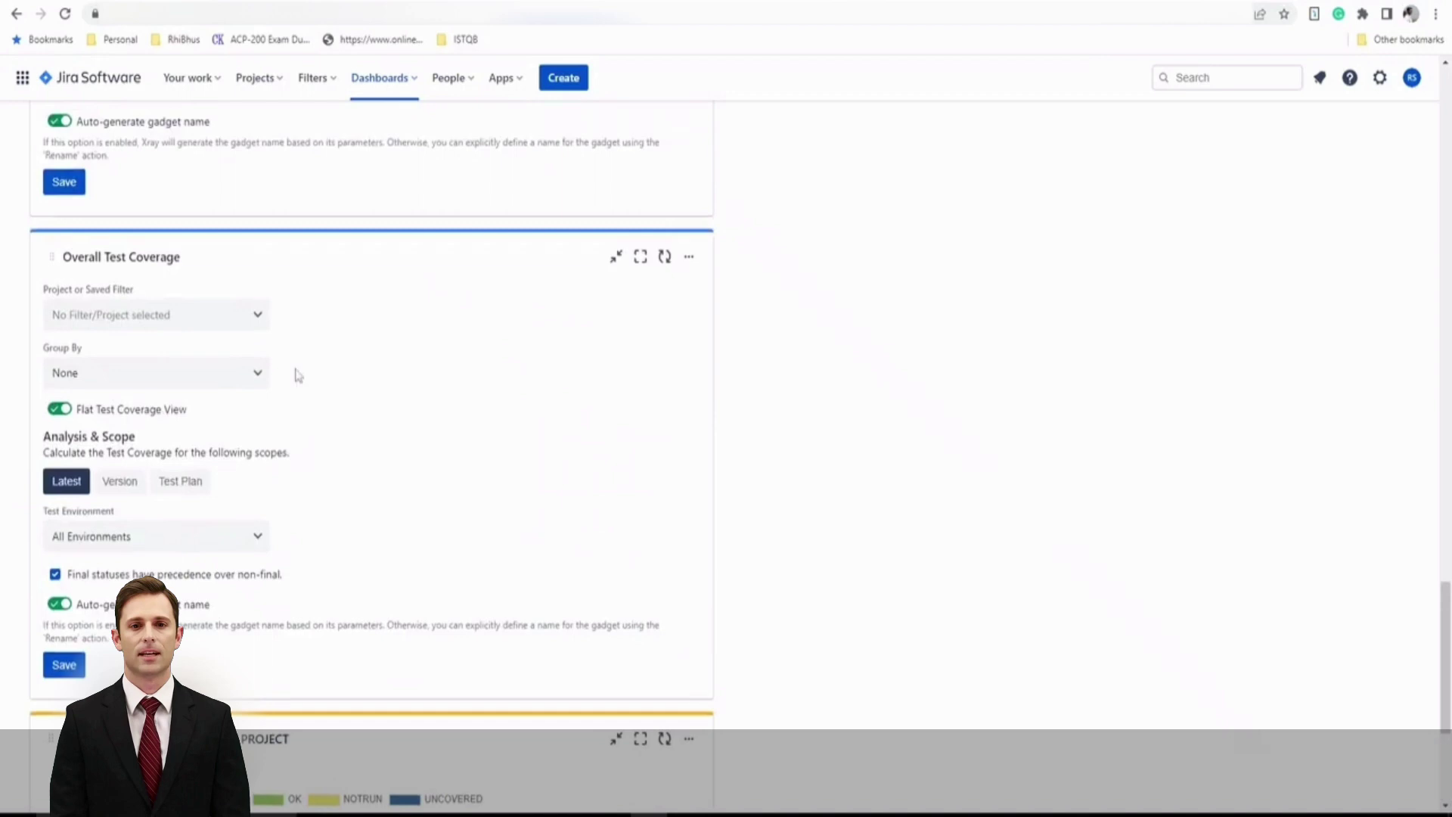
scroll(412, 514, down, 1)
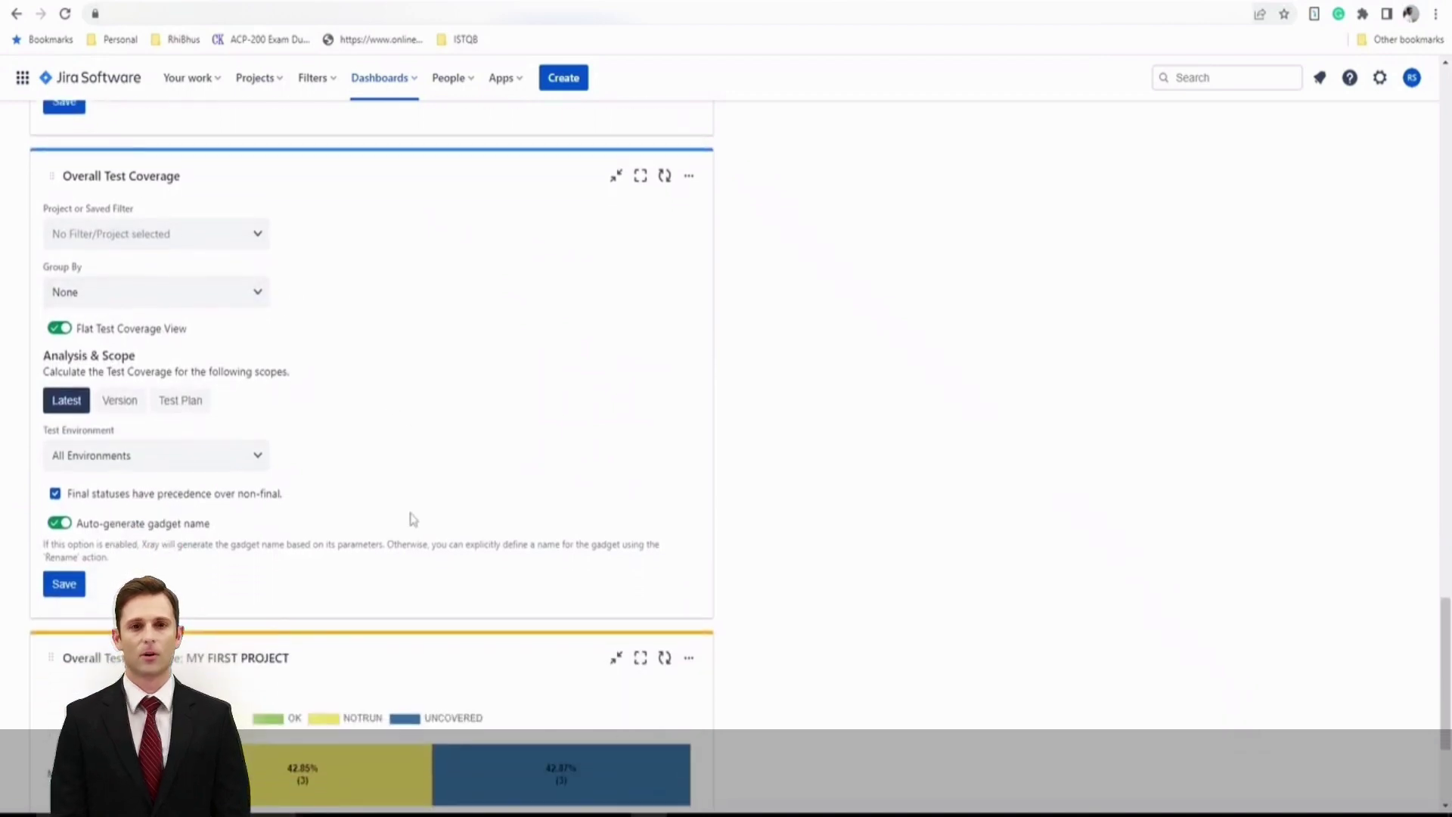
click(177, 241)
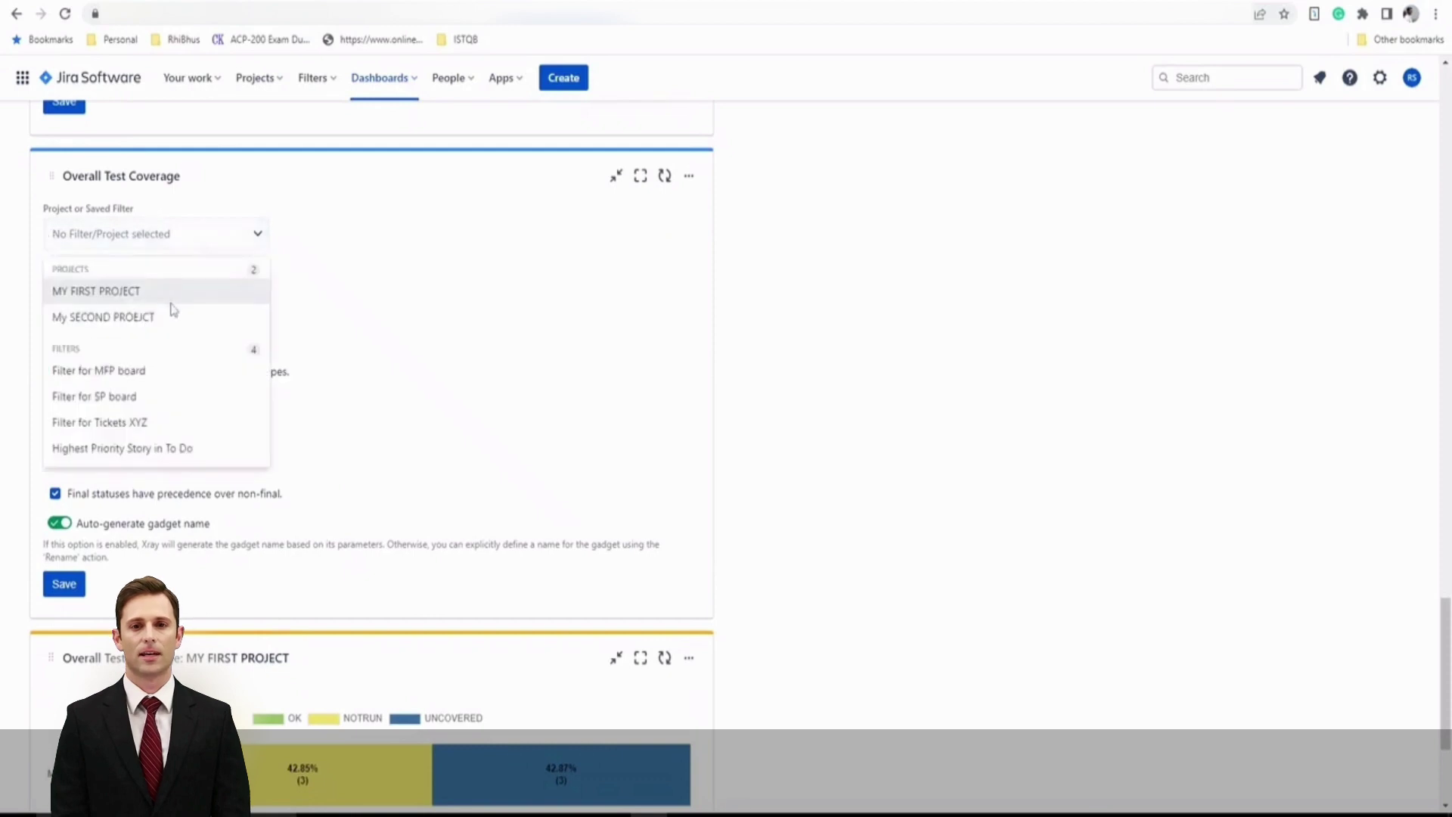
scroll(534, 450, down, 3)
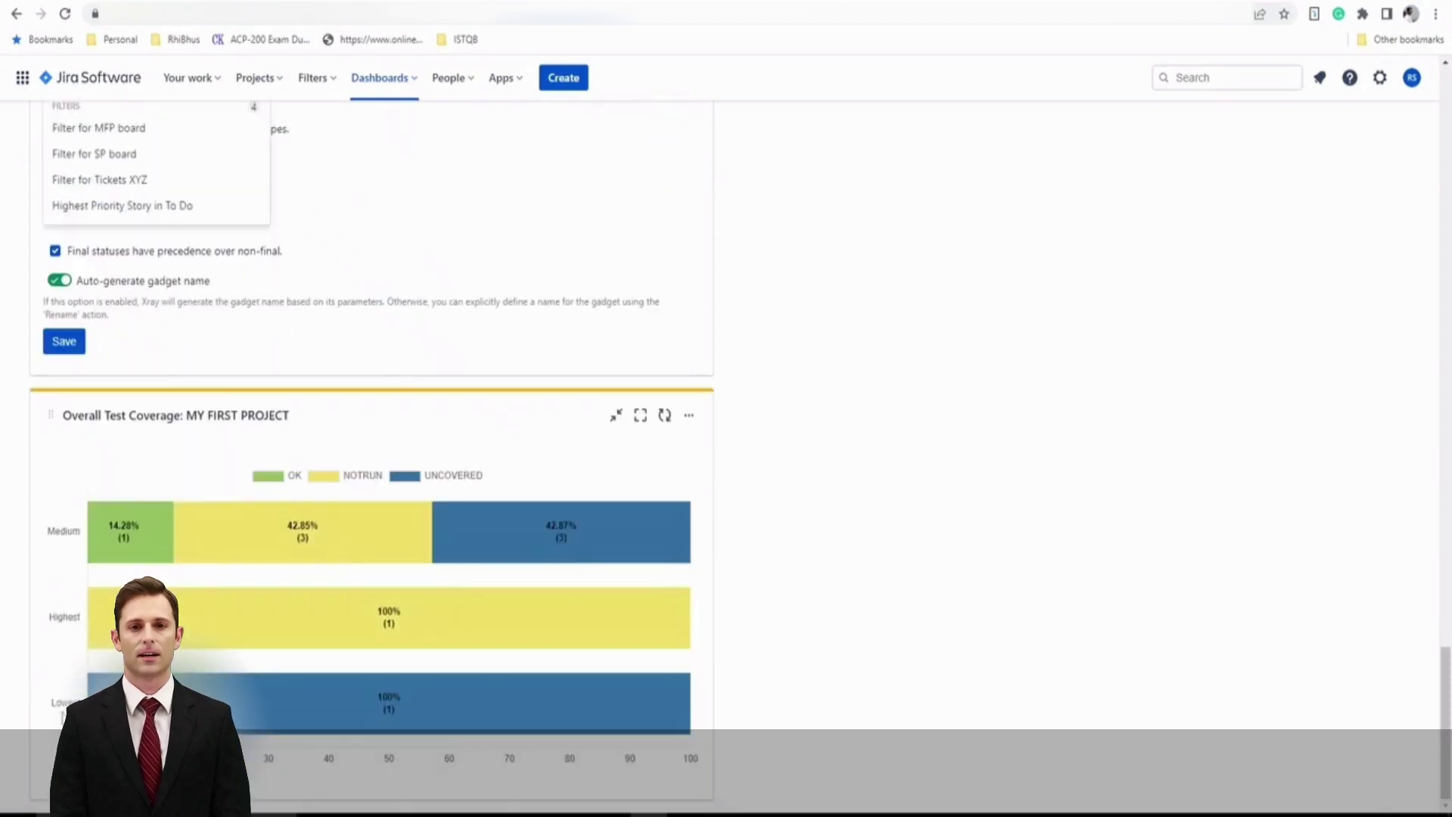
scroll(298, 418, up, 2)
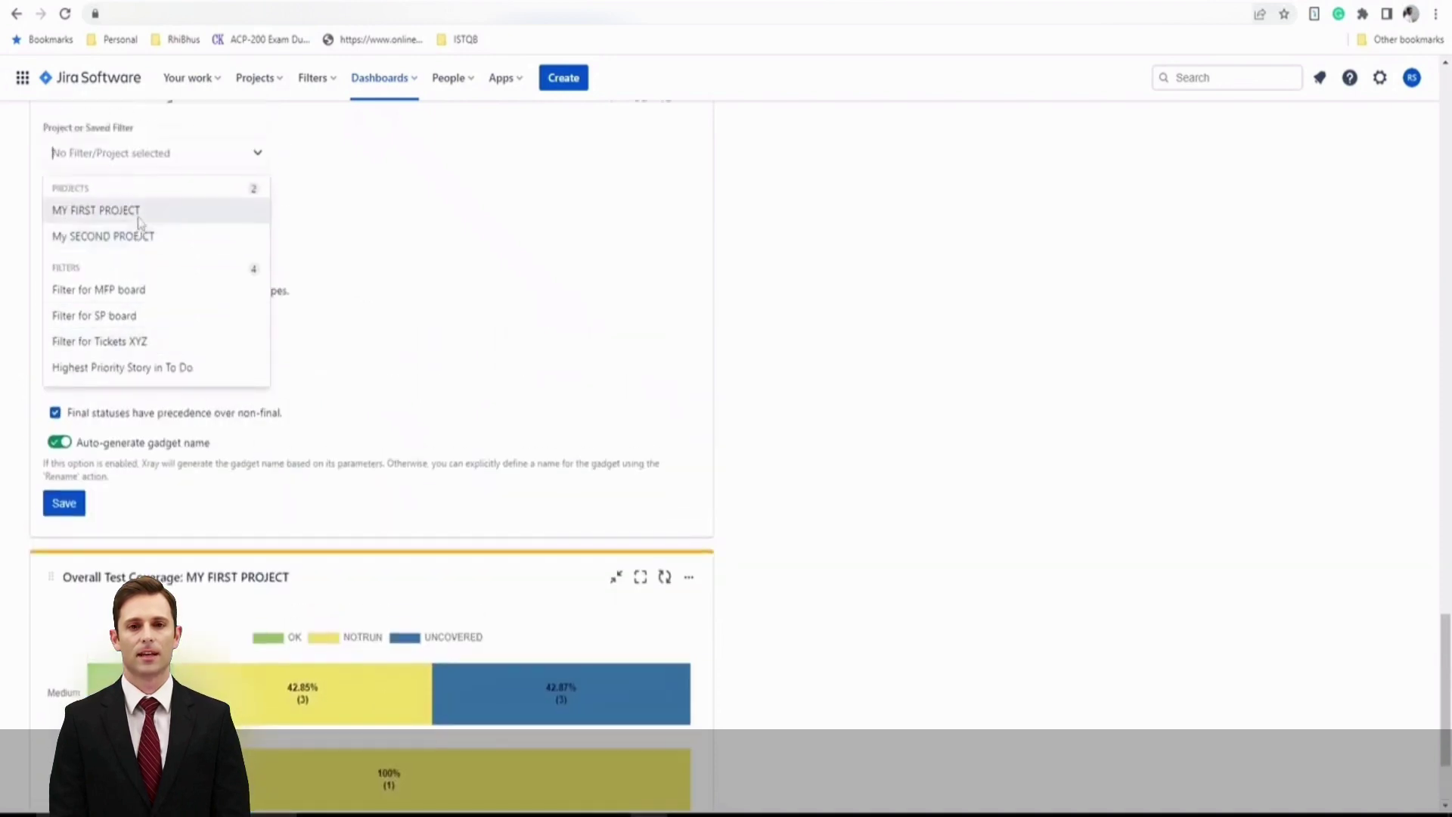
click(139, 217)
click(147, 215)
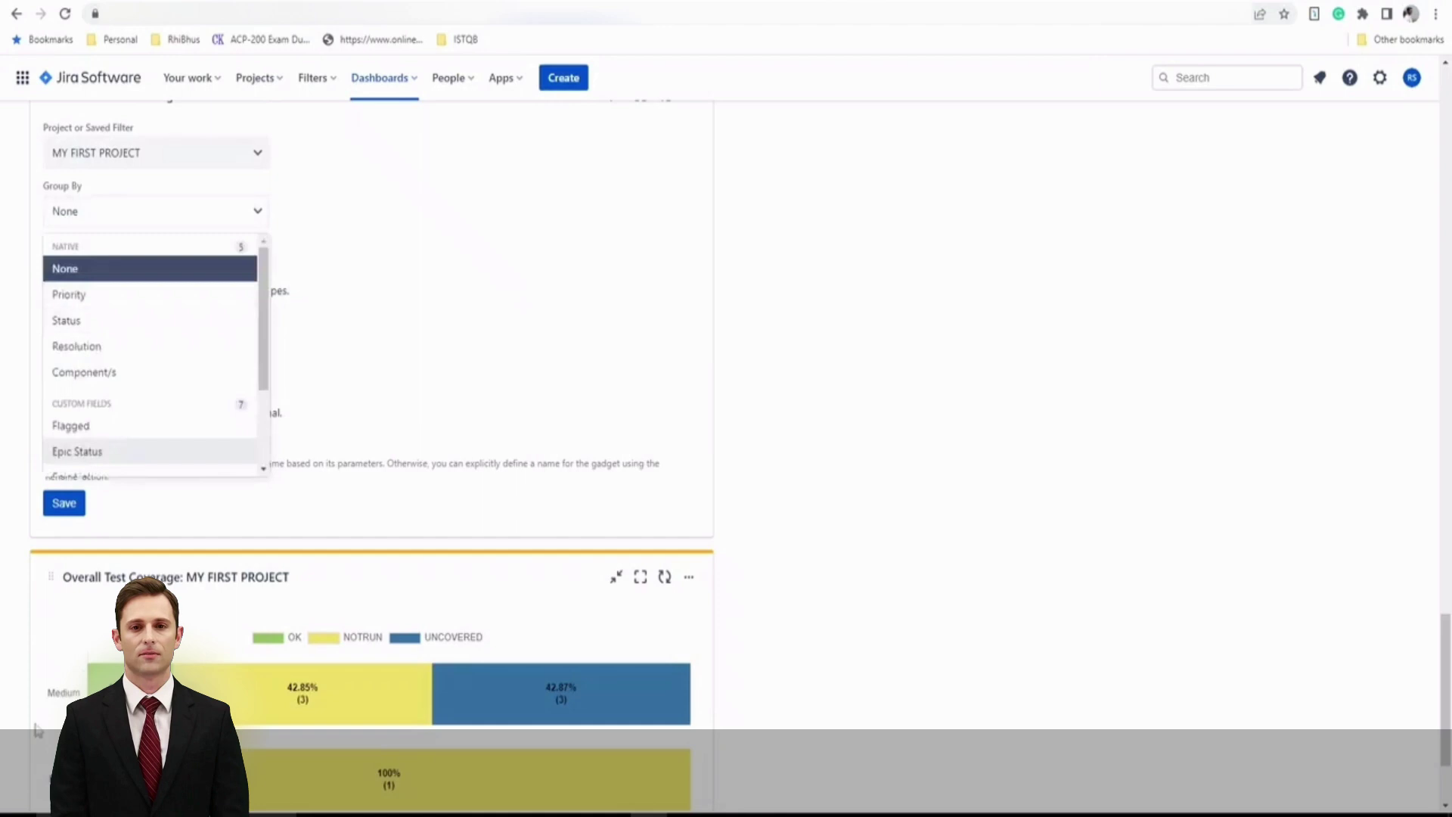
click(136, 320)
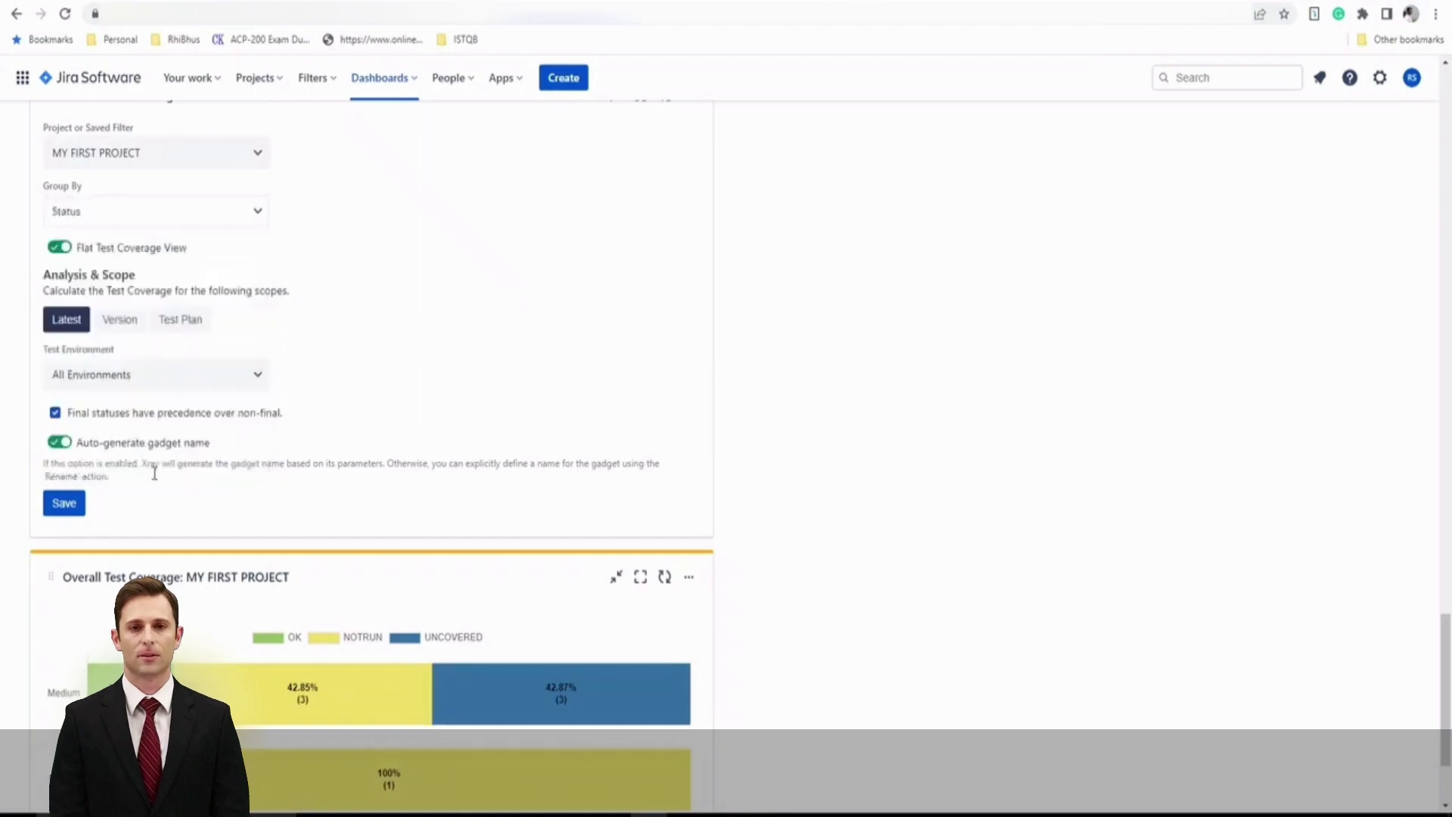
Step: Disable the automatic gadget name, save the Status-grouped coverage gadget, and compare its chart with the priority chart below
click(59, 442)
click(61, 503)
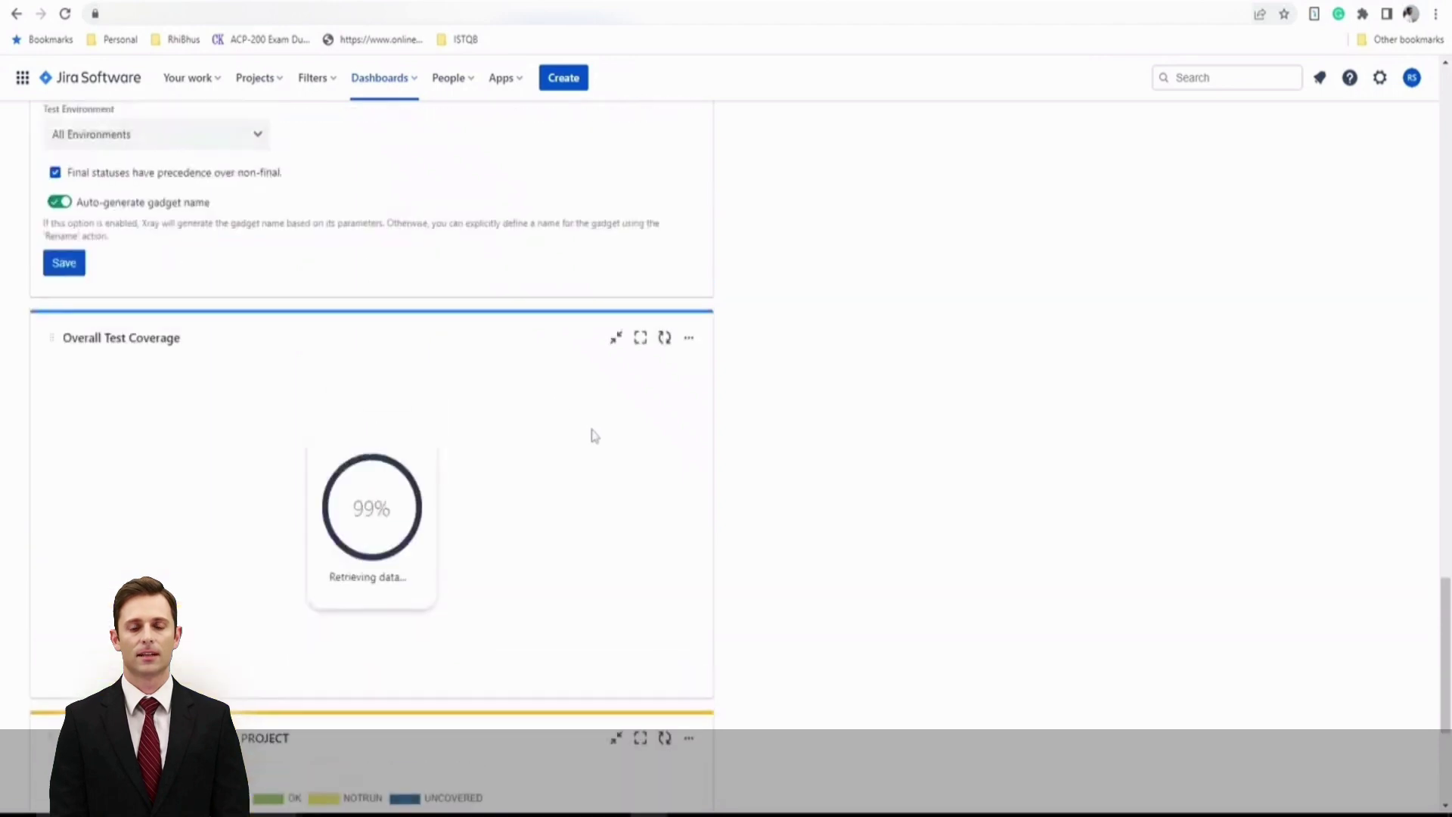
scroll(703, 496, down, 1)
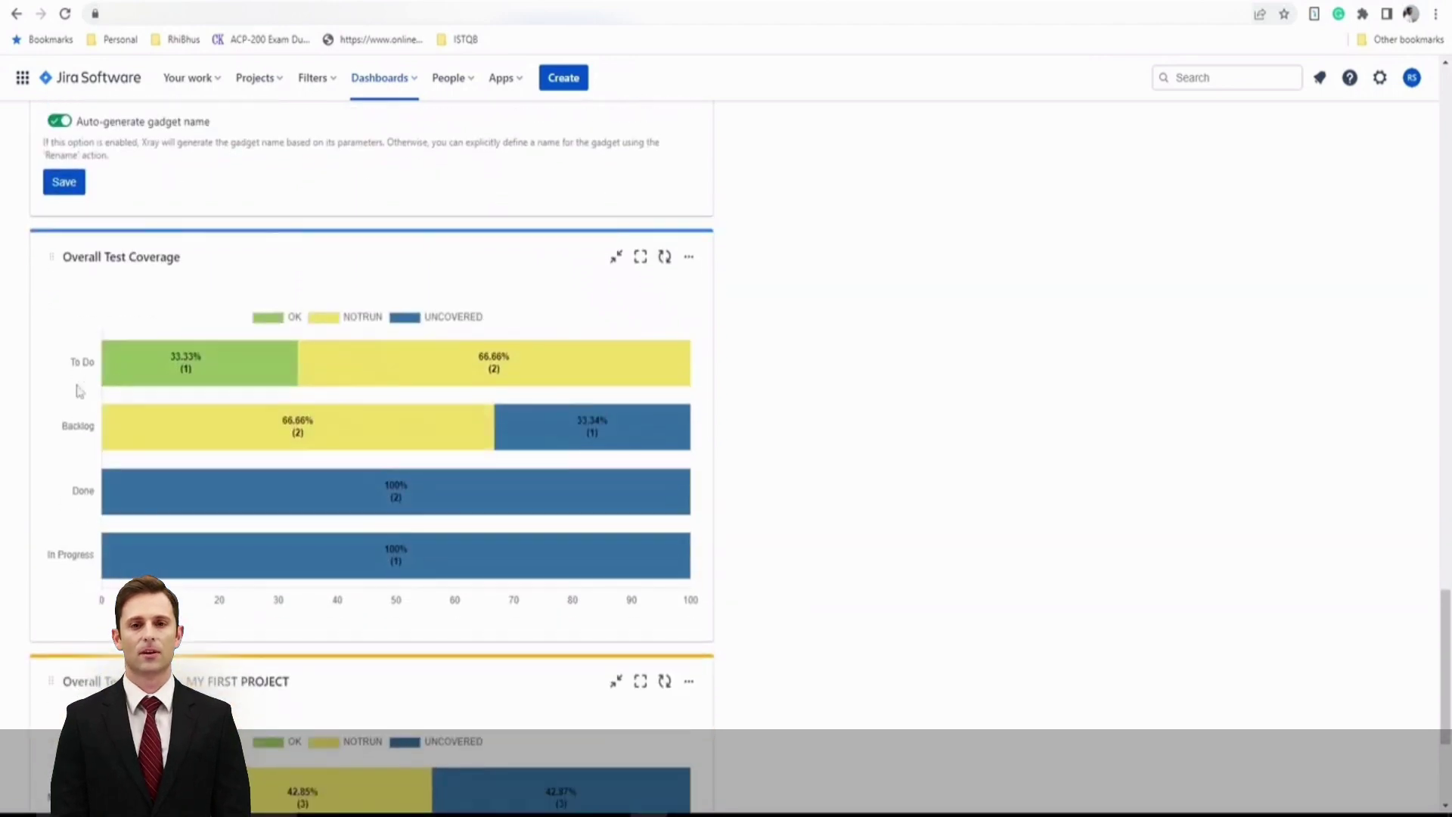
scroll(470, 598, down, 3)
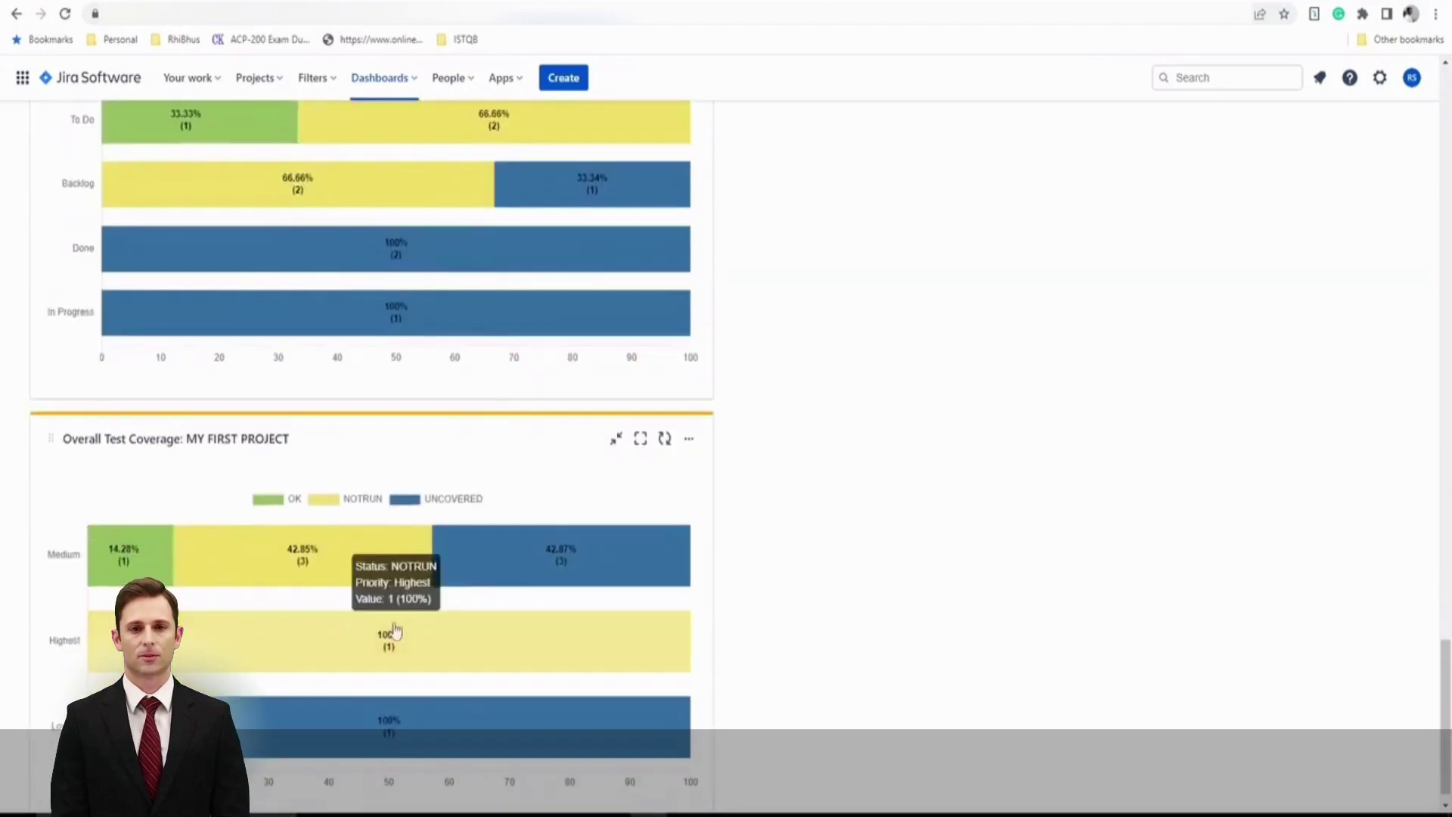
scroll(446, 567, up, 3)
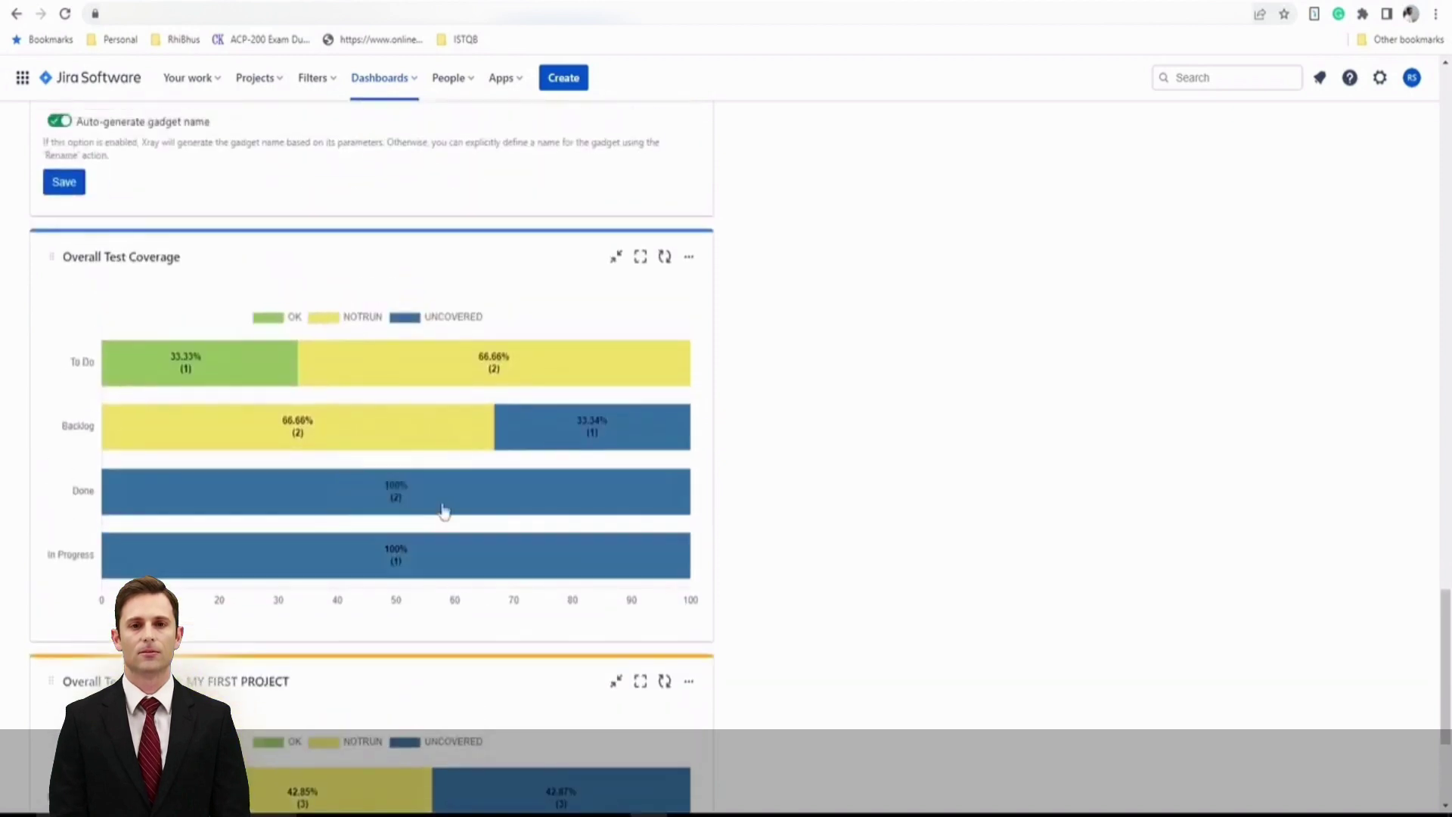
Step: Rename the Status-grouped Overall Test Coverage gadget to "Test Coverage - Status"
click(688, 257)
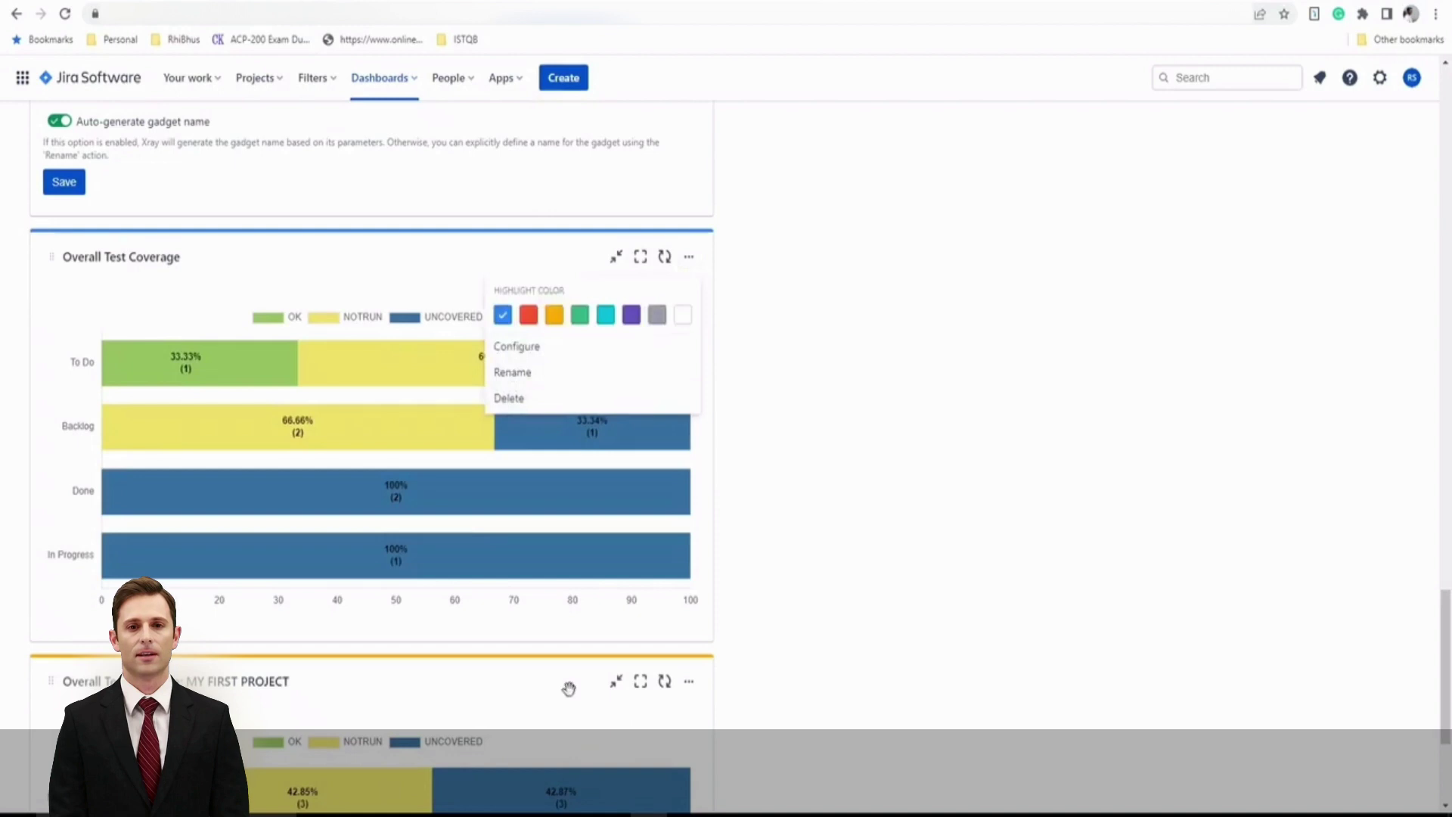
click(570, 380)
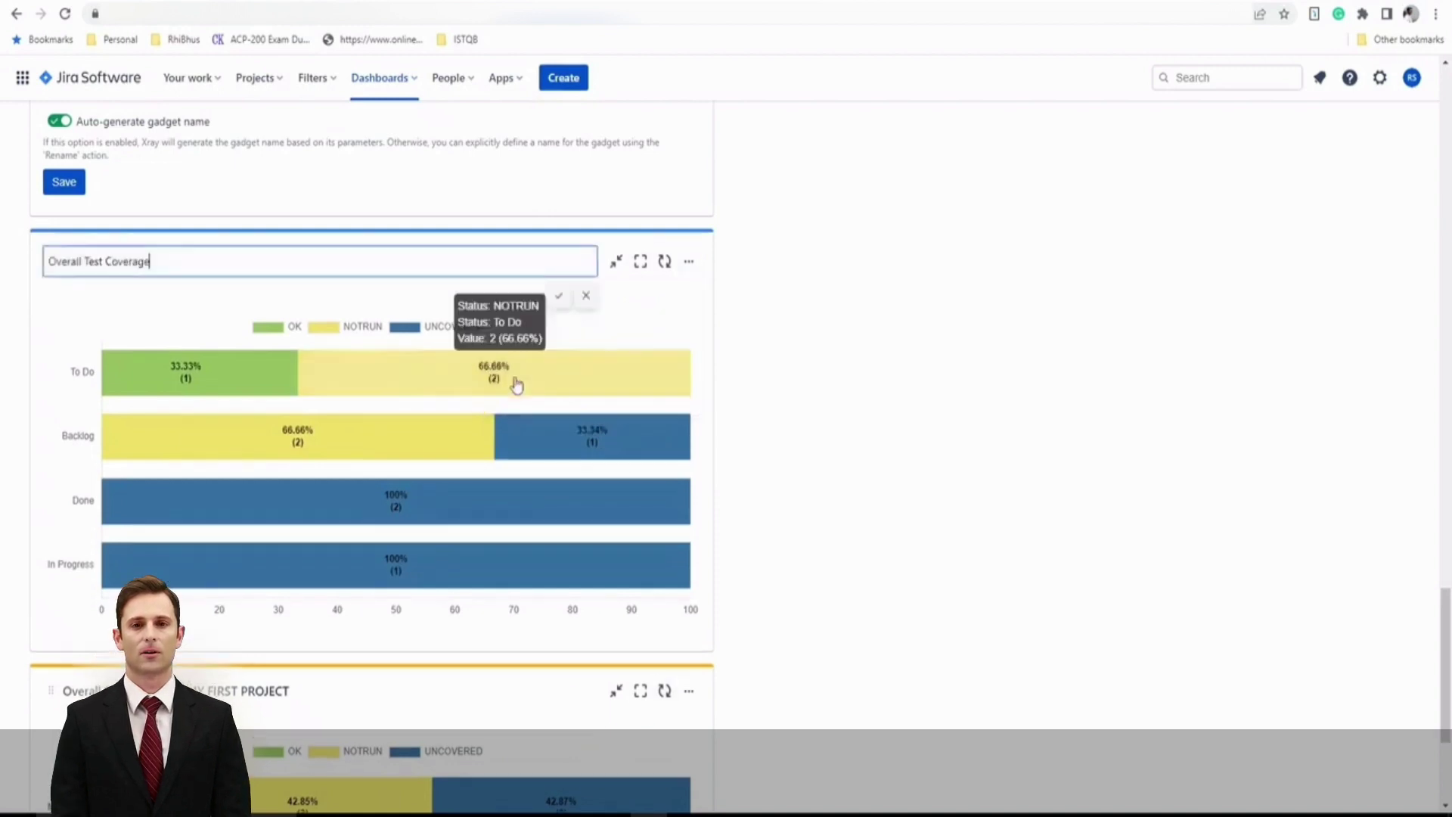
drag(150, 262, 40, 265)
click(83, 260)
key(BackSpace)
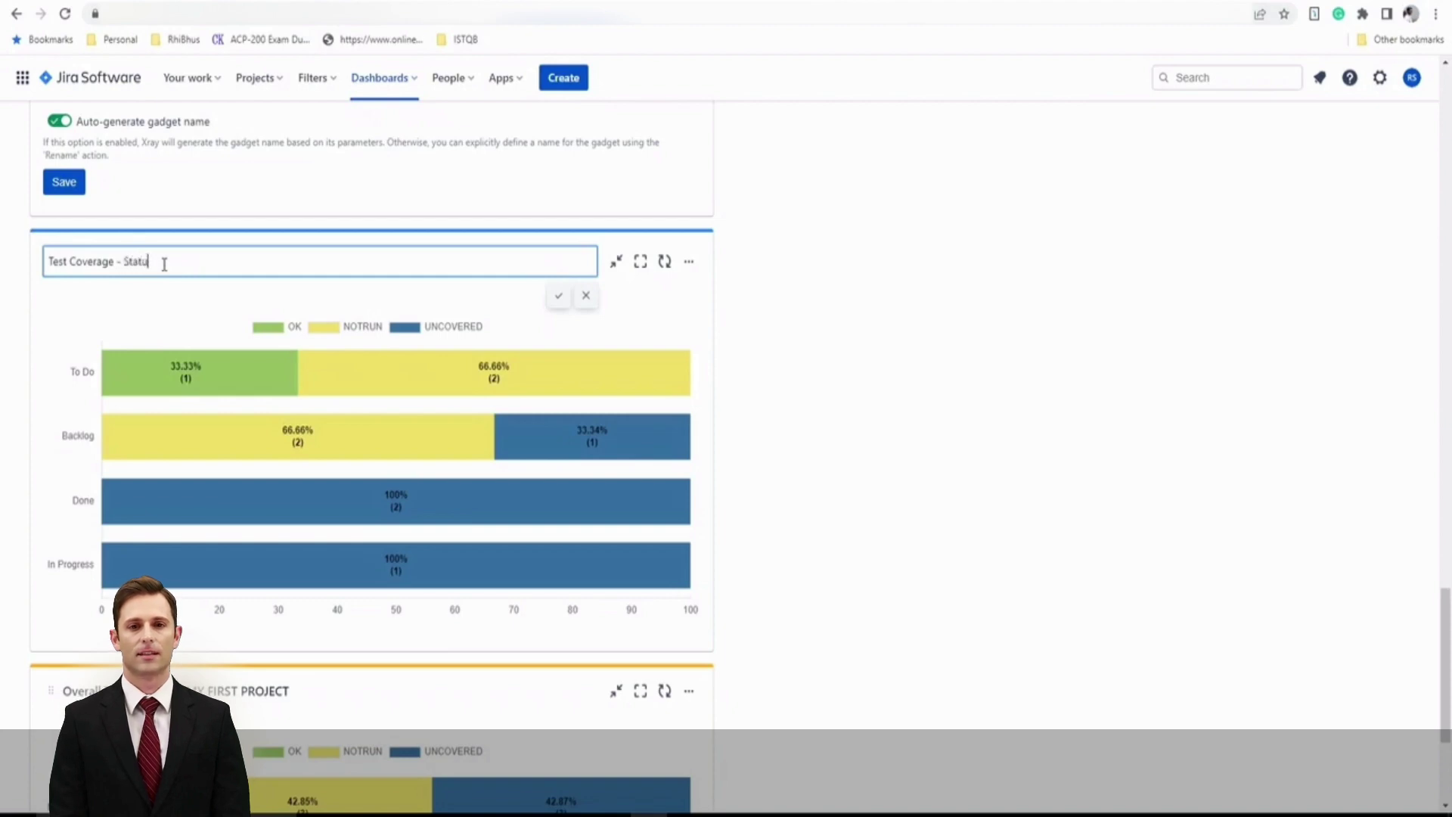
click(558, 296)
Step: Refresh the Overall Test Coverage: MY FIRST PROJECT gadget and check its available actions
click(664, 680)
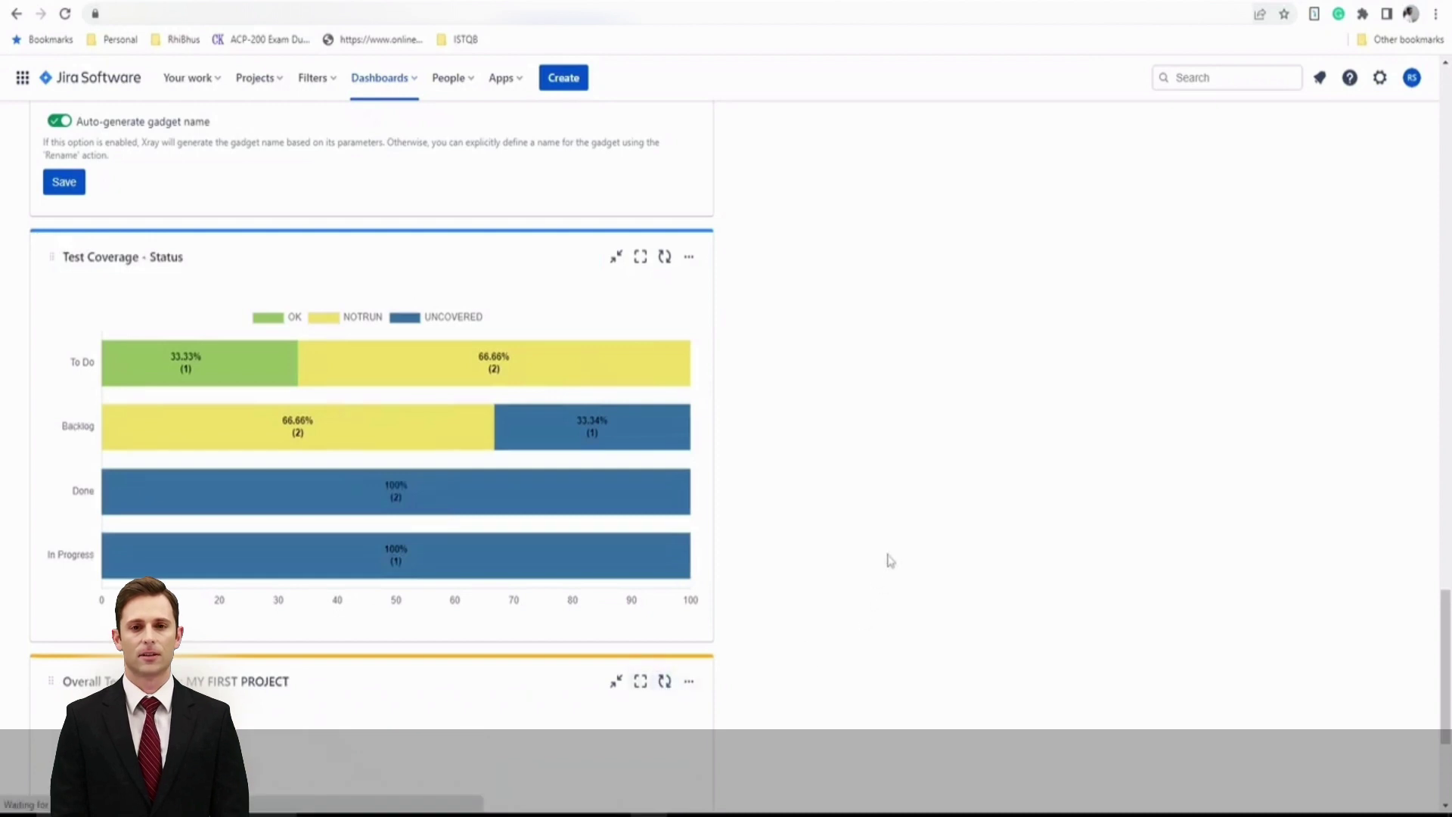
scroll(888, 558, down, 3)
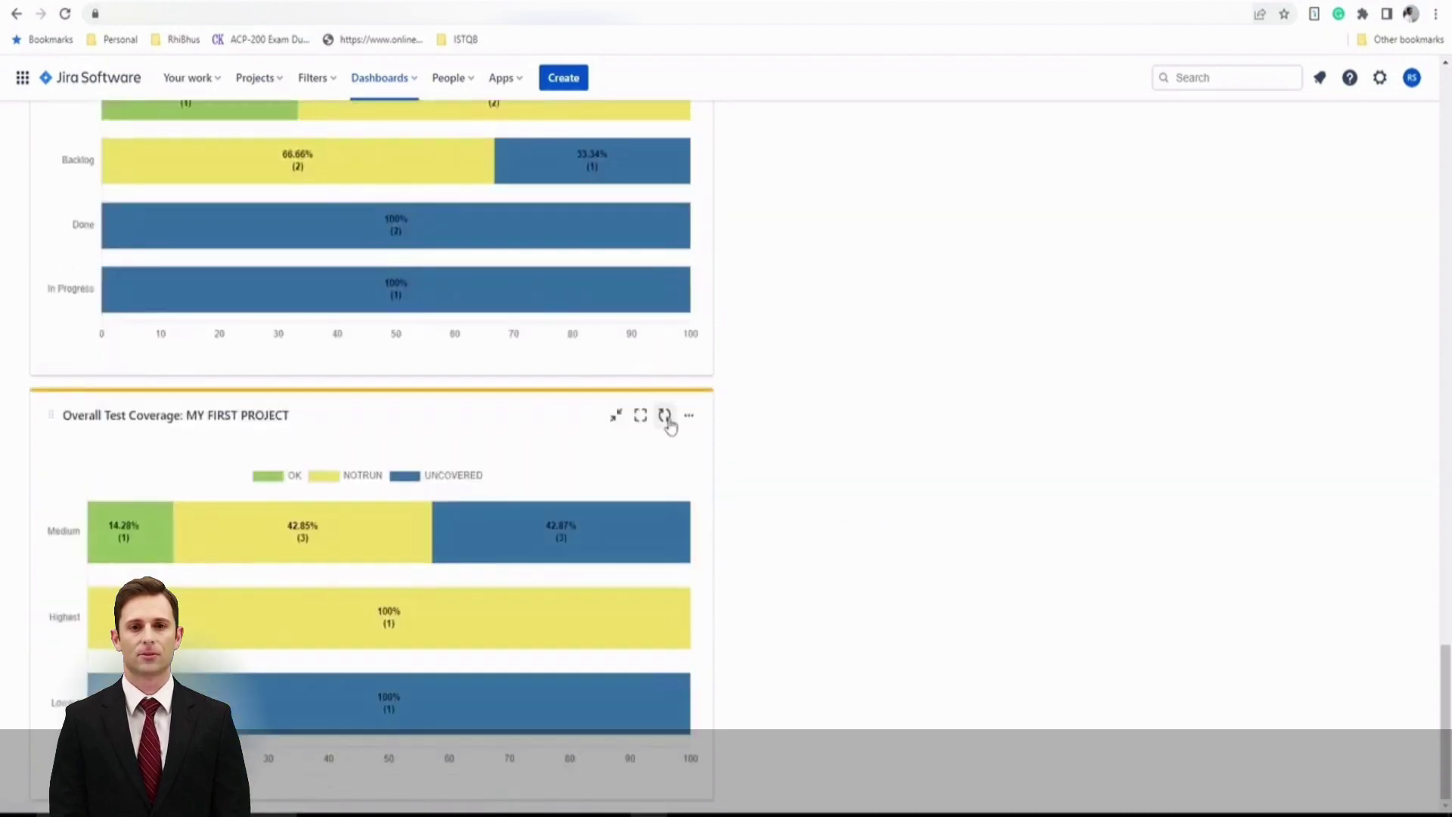
click(688, 416)
click(641, 424)
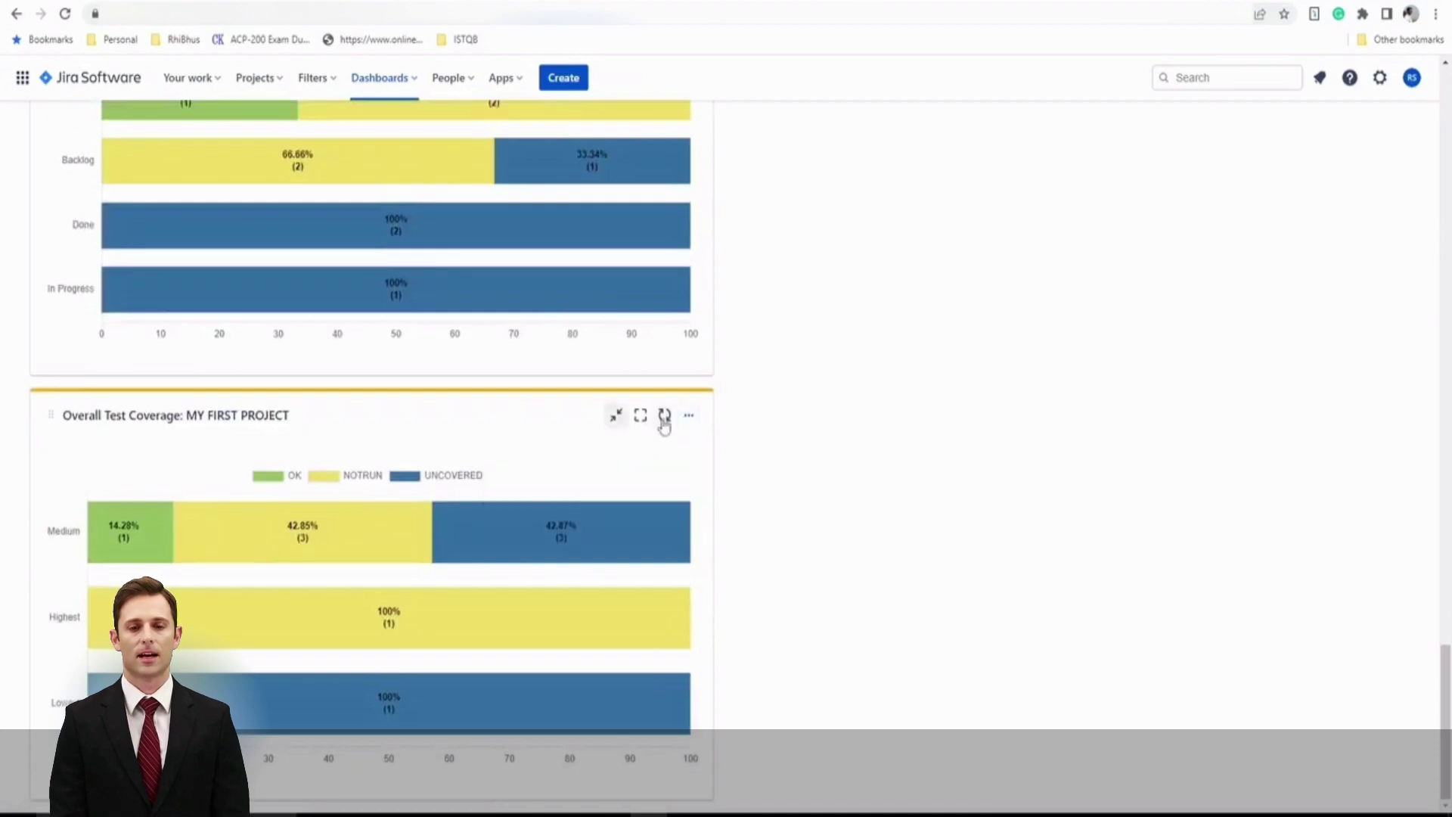
Step: Set the Overall Test Results gadget to MY FIRST PROJECT, disable its automatic gadget name, and save it
scroll(813, 508, up, 8)
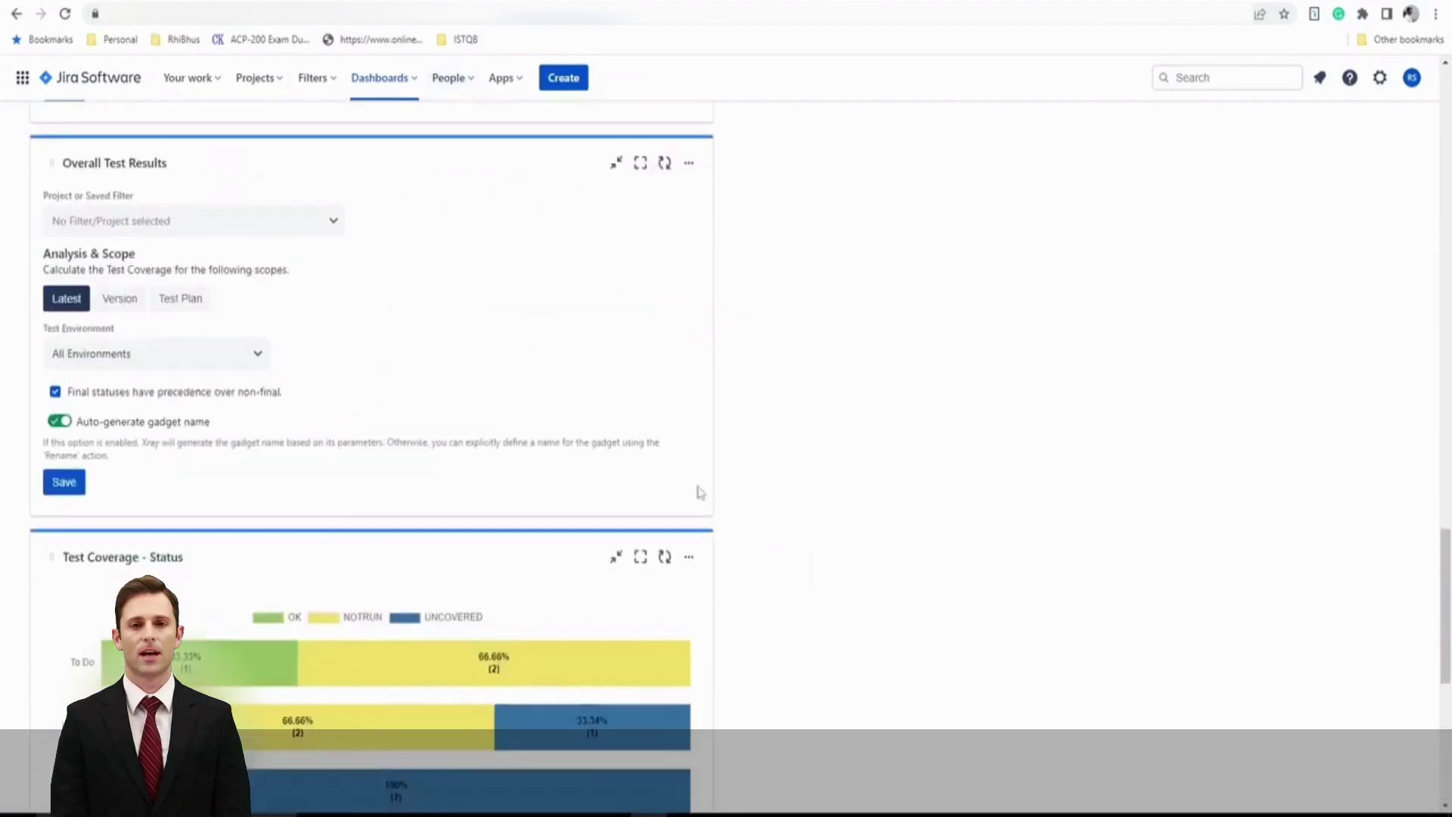
scroll(697, 491, up, 3)
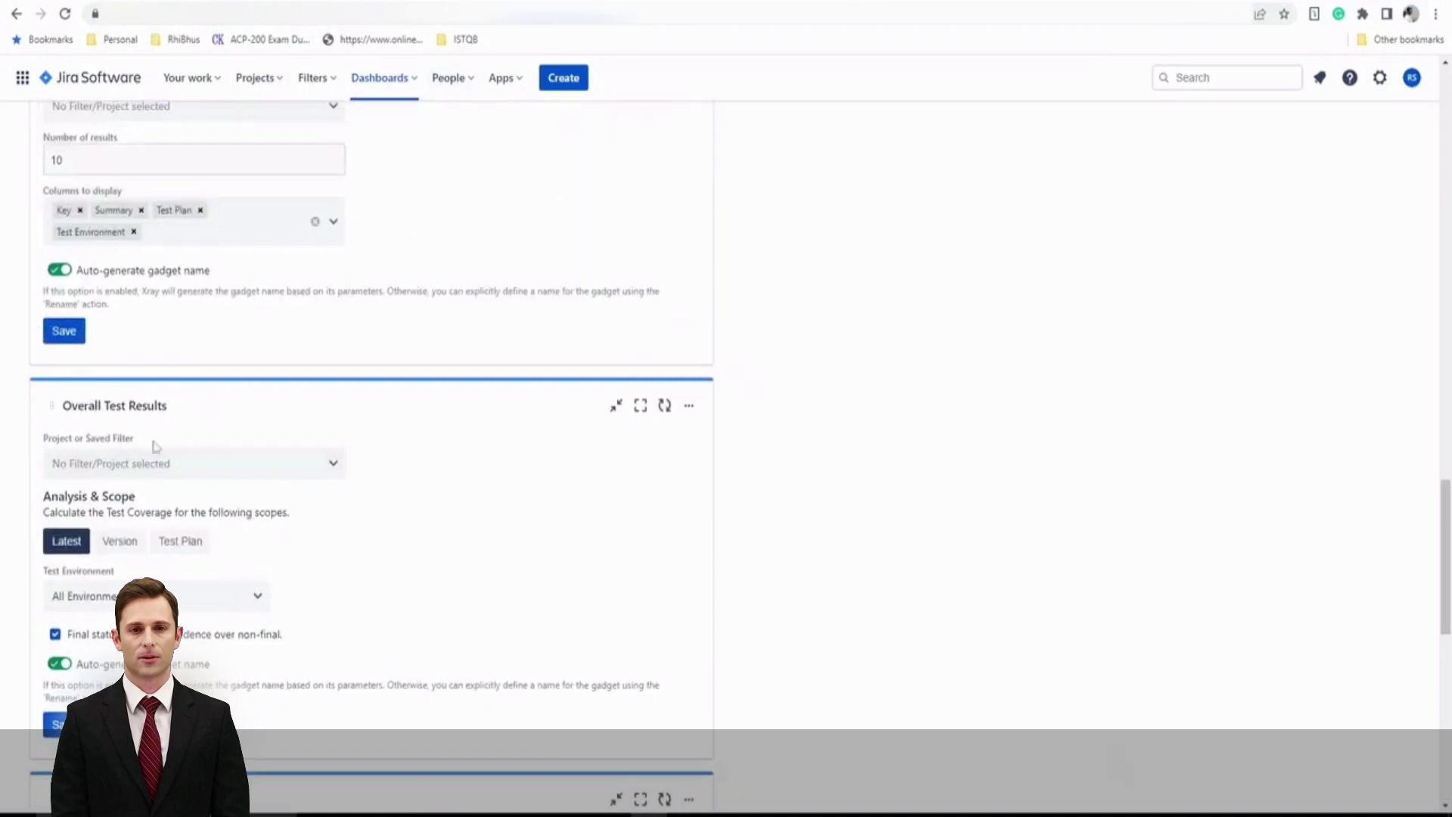
click(148, 465)
click(114, 522)
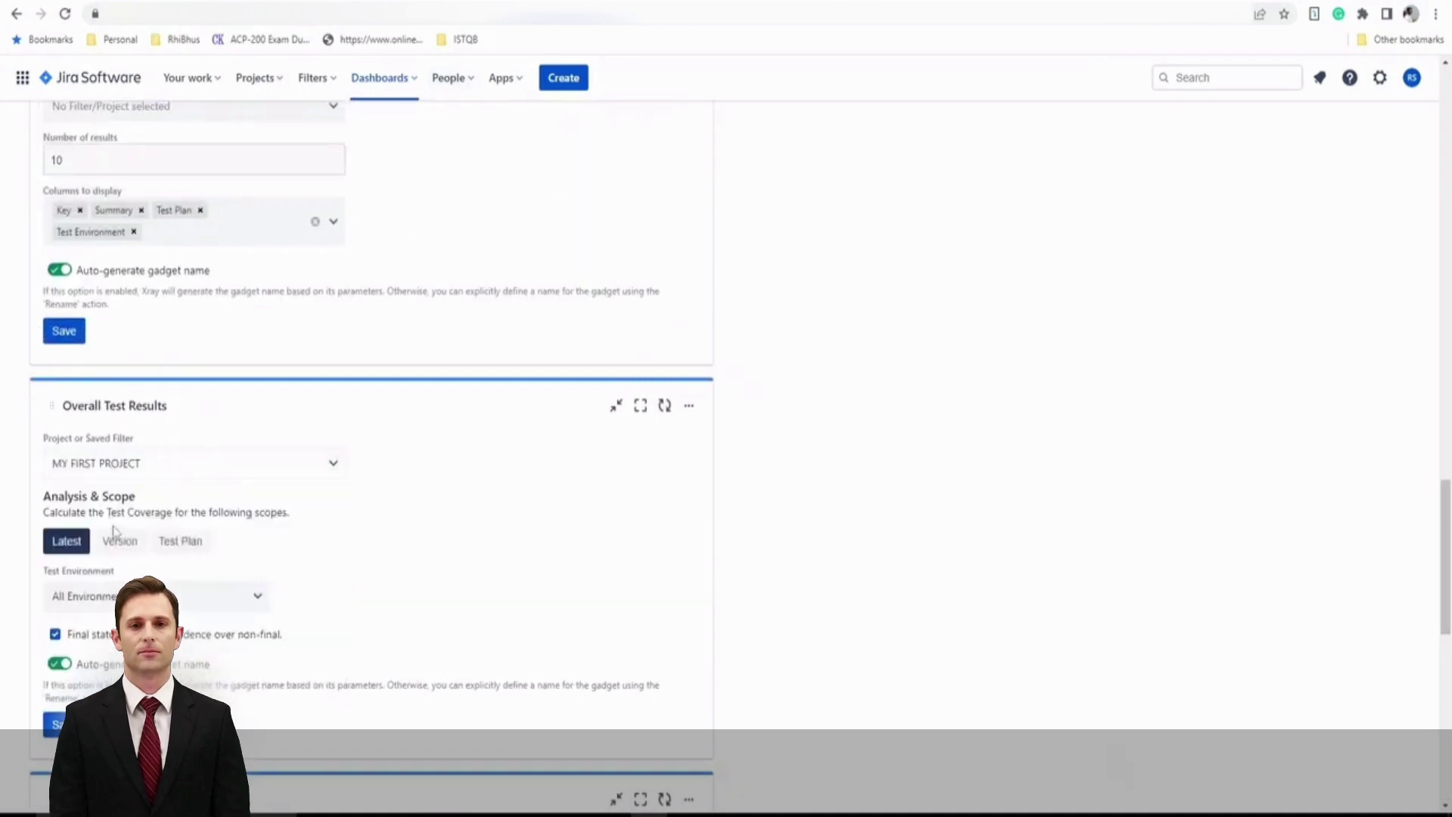
click(65, 664)
click(57, 724)
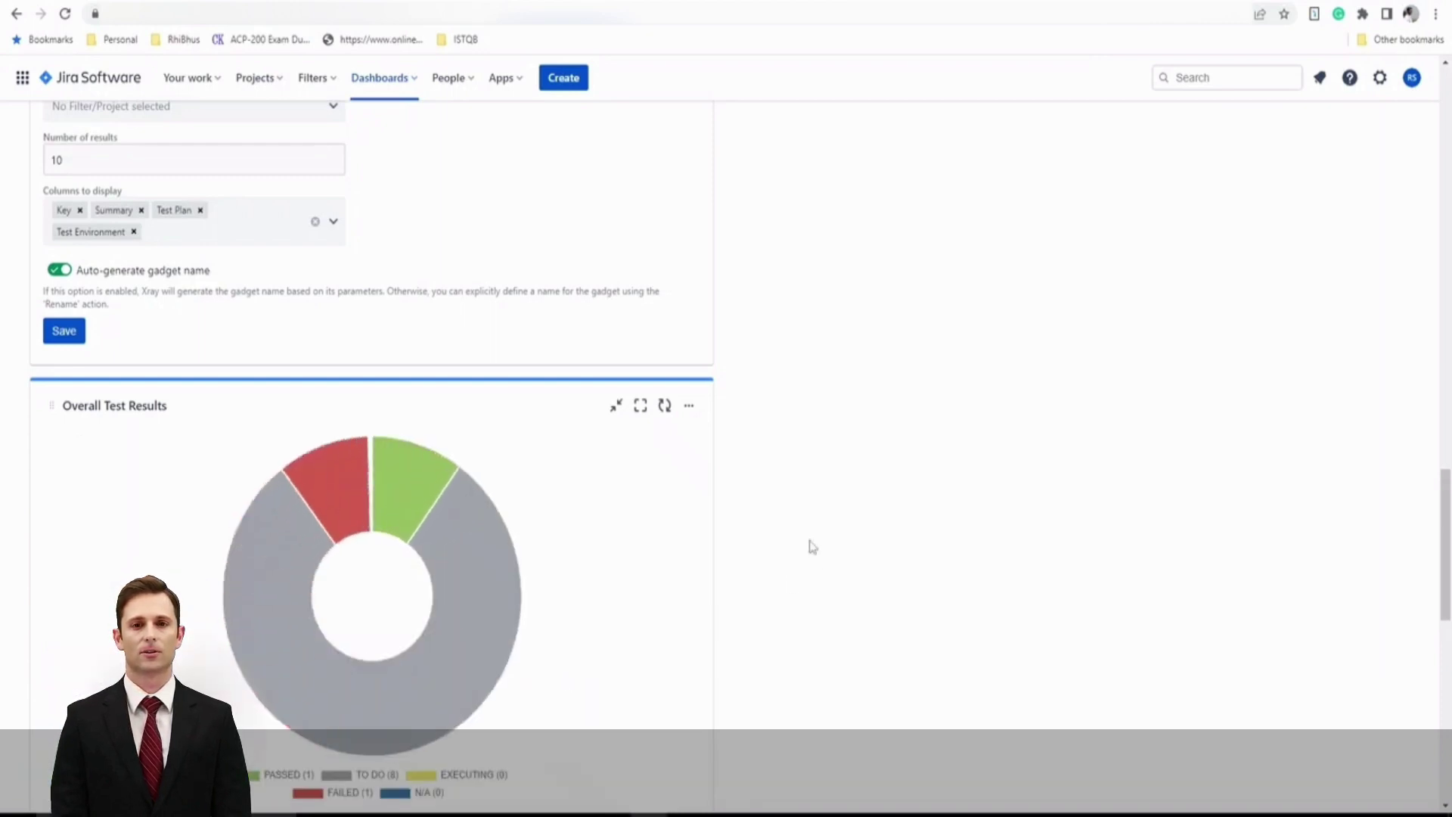
Step: Examine the Overall Test Results doughnut chart with its status legend, and check the gadget's available actions
scroll(810, 545, down, 2)
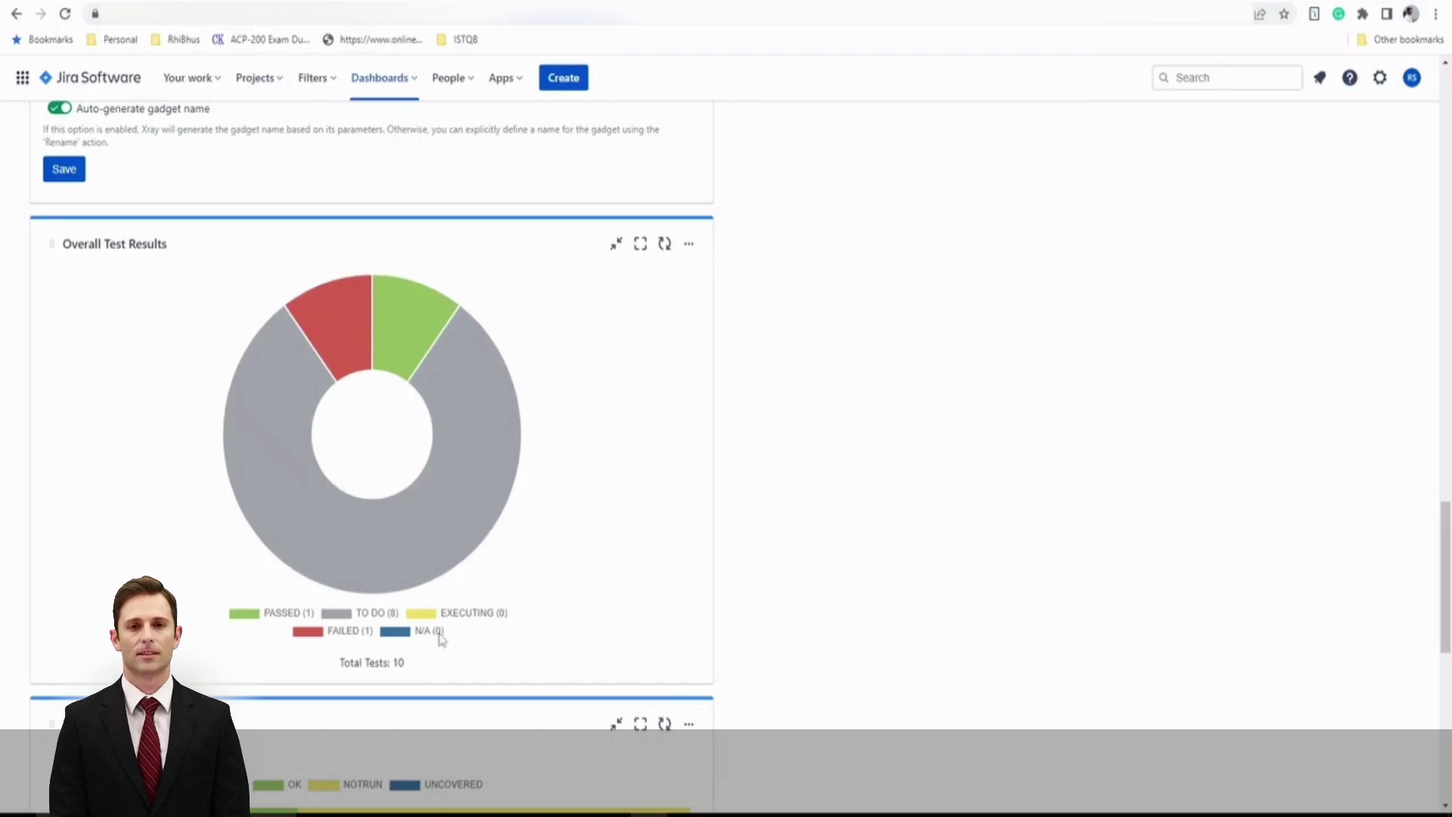
mouse_move(266, 486)
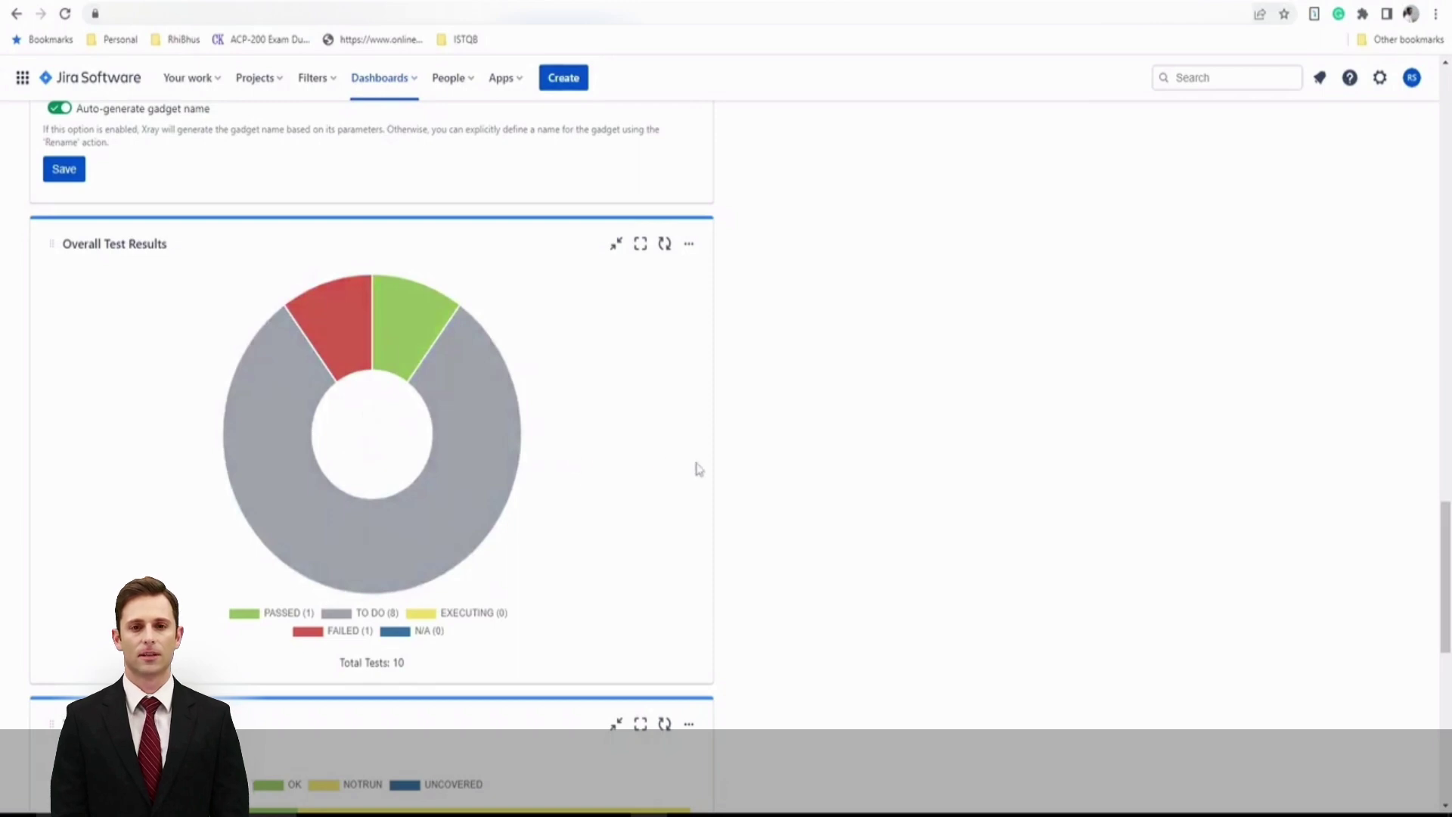
scroll(694, 470, down, 1)
scroll(694, 470, up, 5)
click(689, 567)
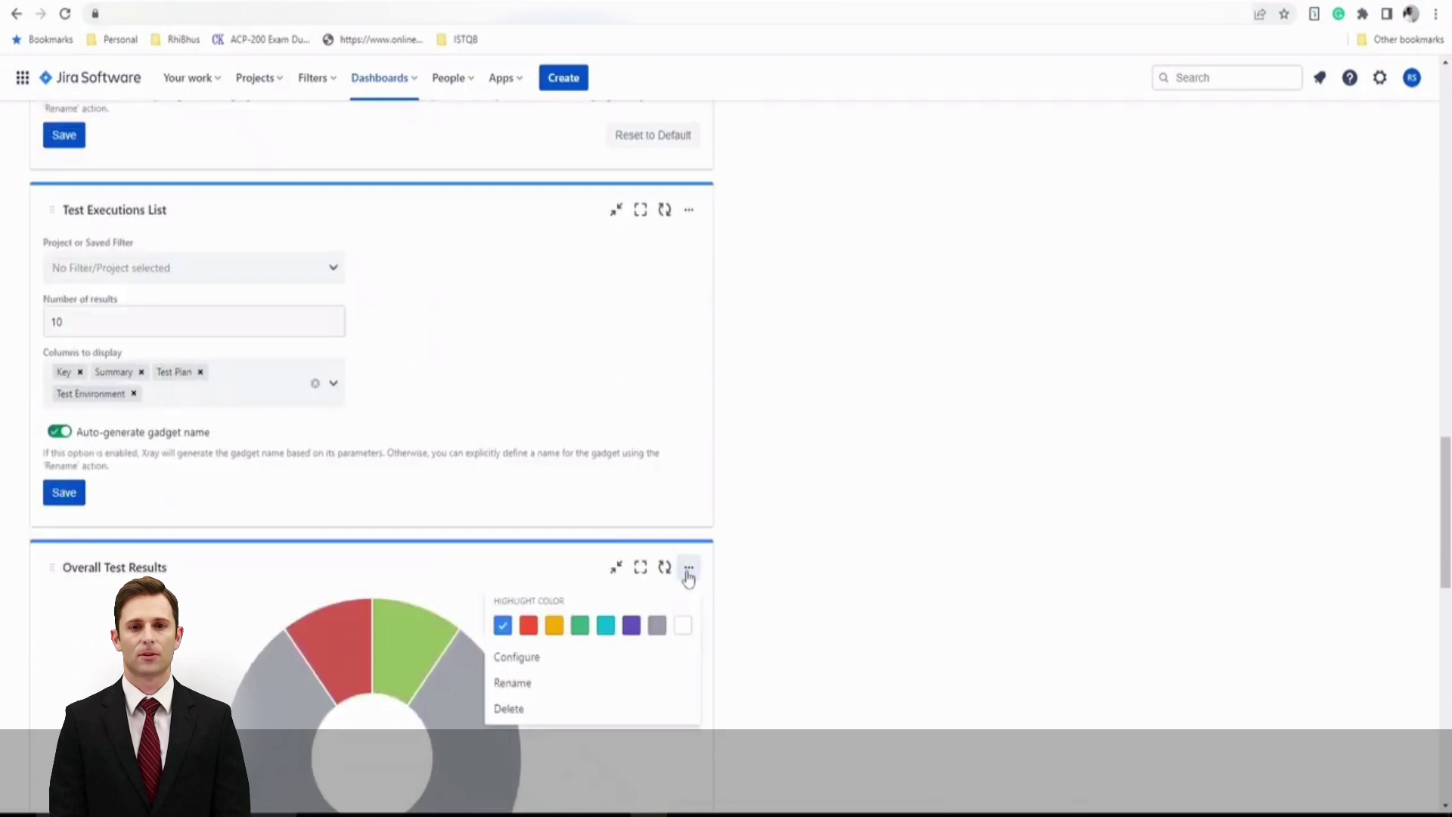
Step: Set the Test Executions List gadget to MY FIRST PROJECT and add Begin Date to its displayed columns
scroll(810, 489, up, 2)
click(300, 428)
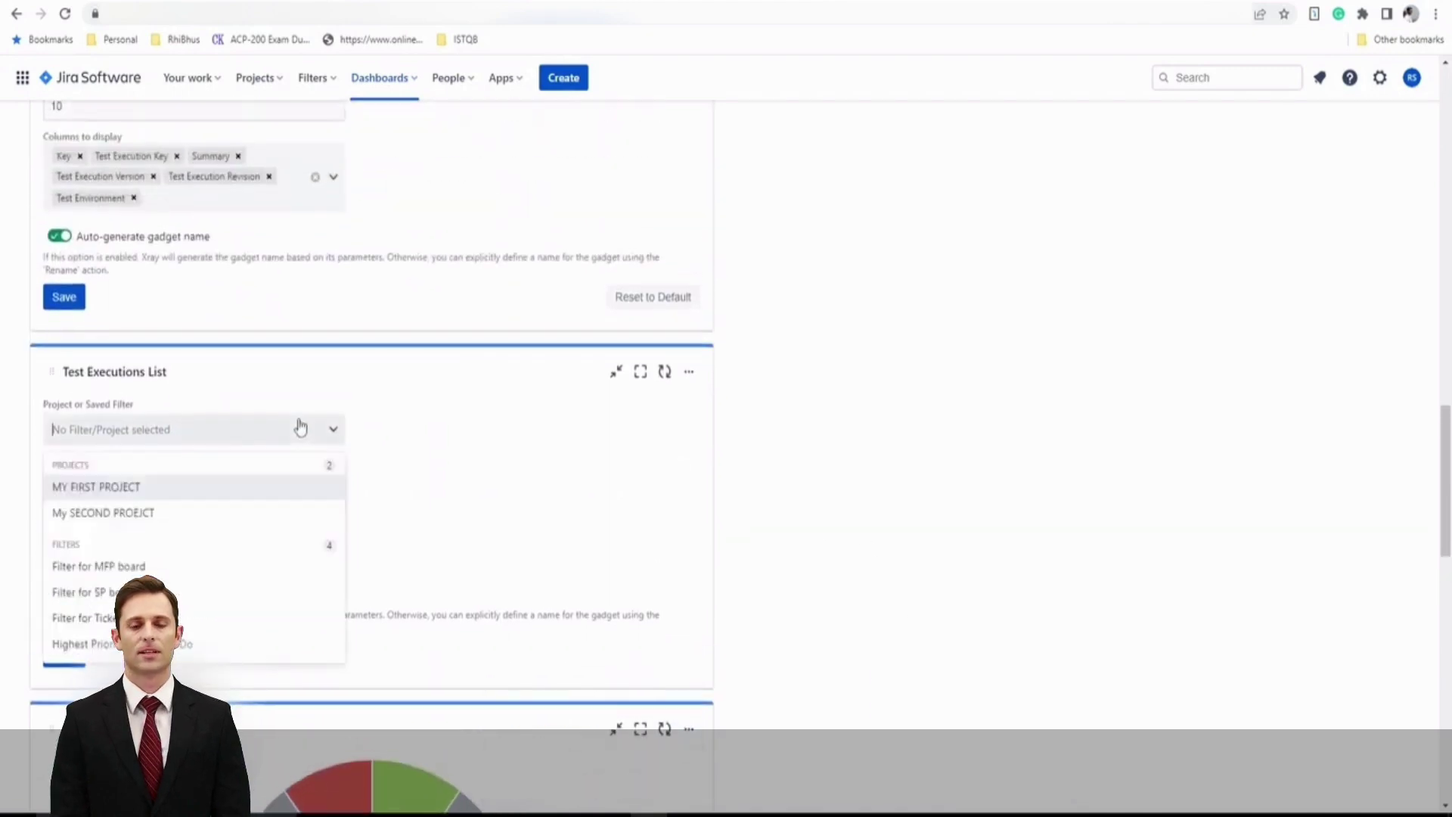
click(108, 489)
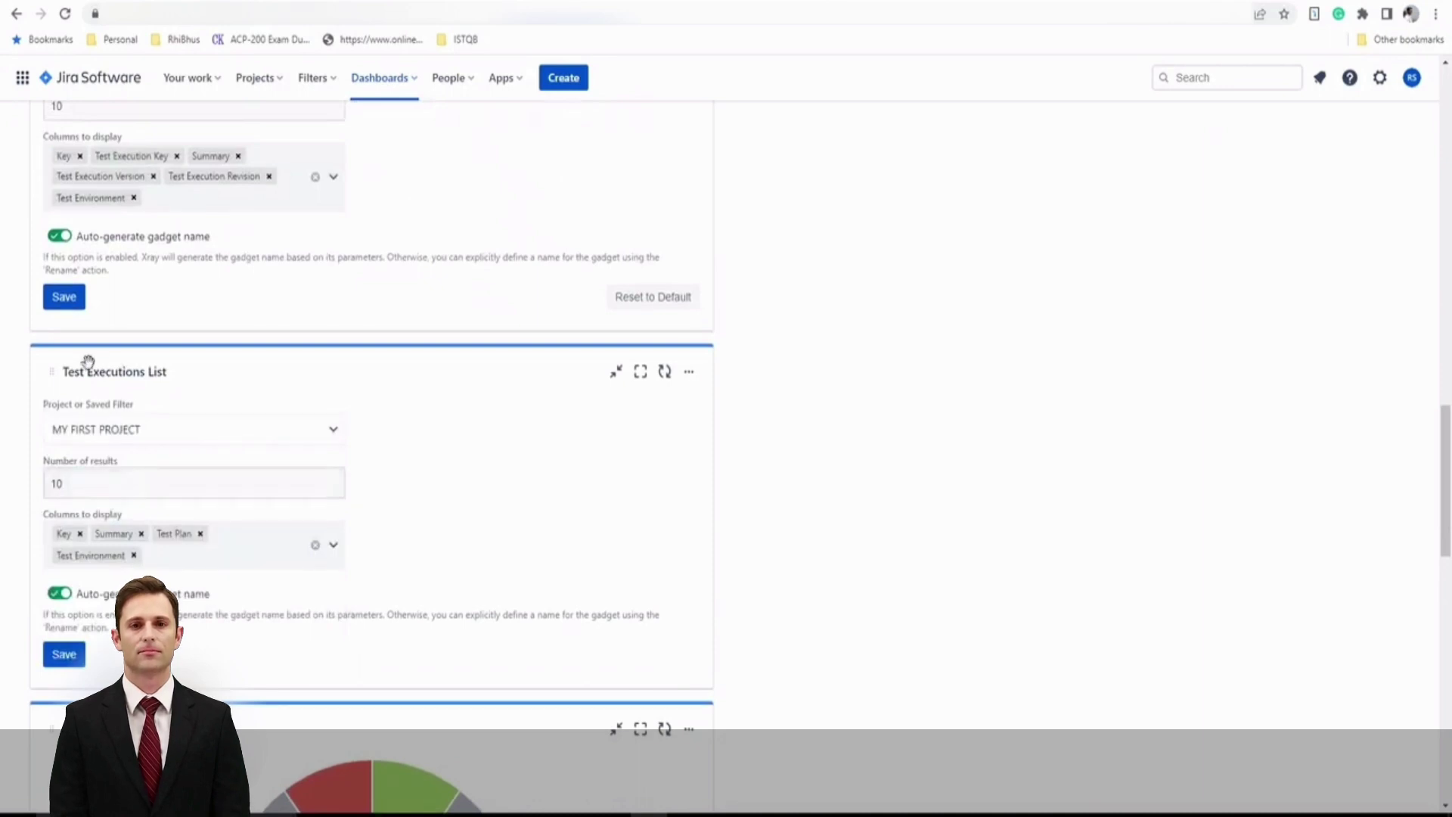
click(157, 564)
scroll(421, 574, down, 2)
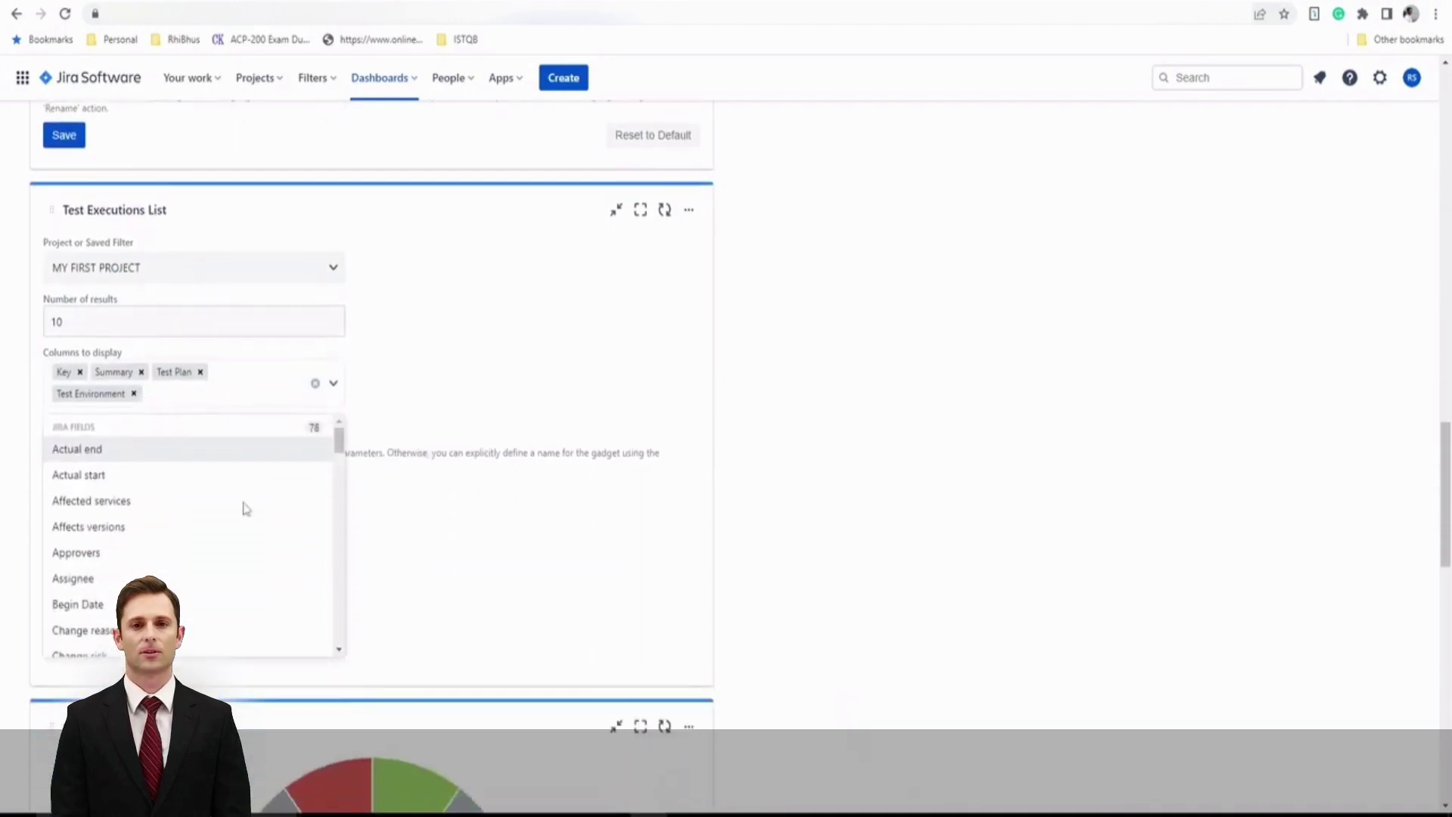
scroll(174, 522, down, 3)
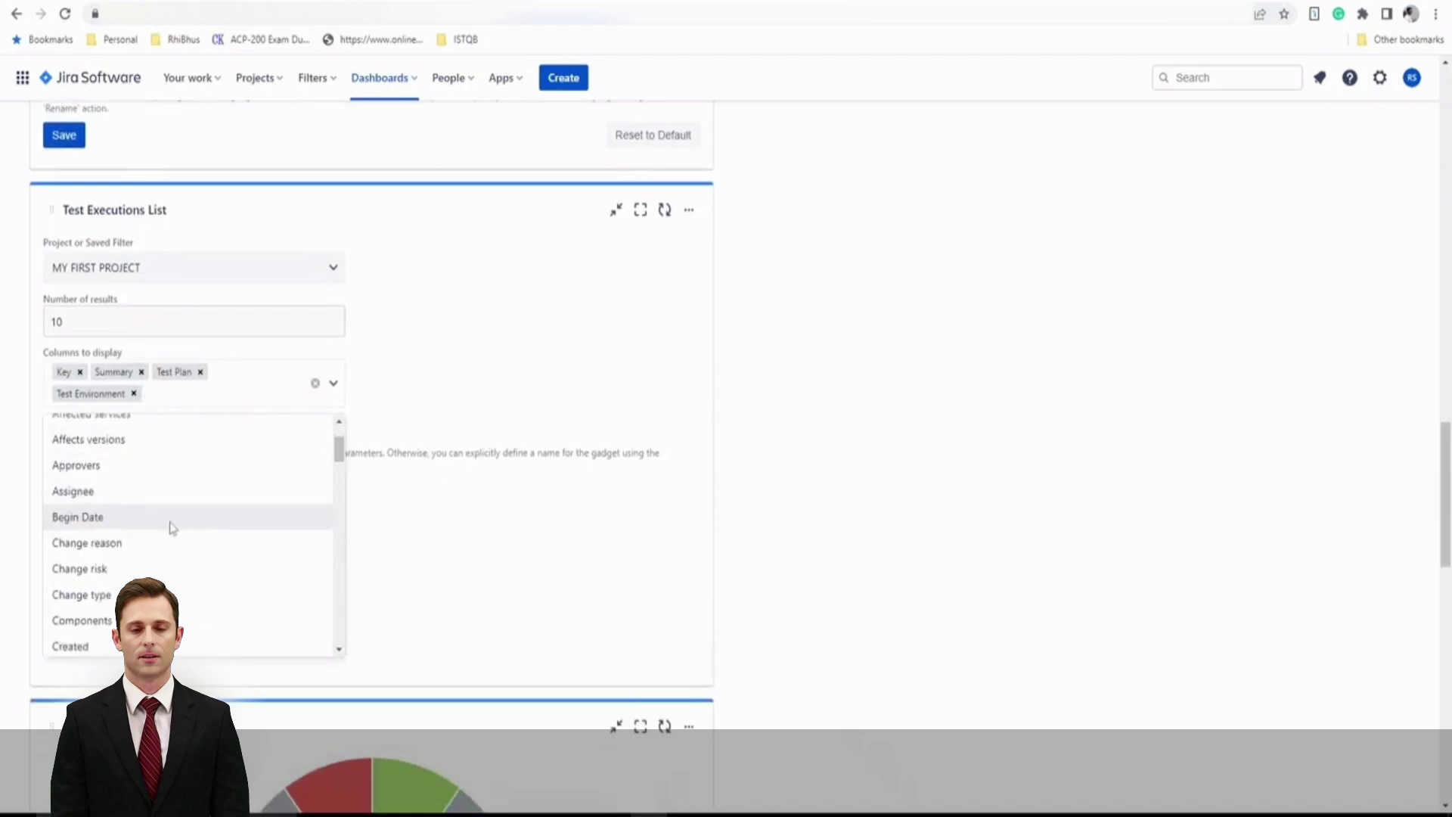
click(103, 455)
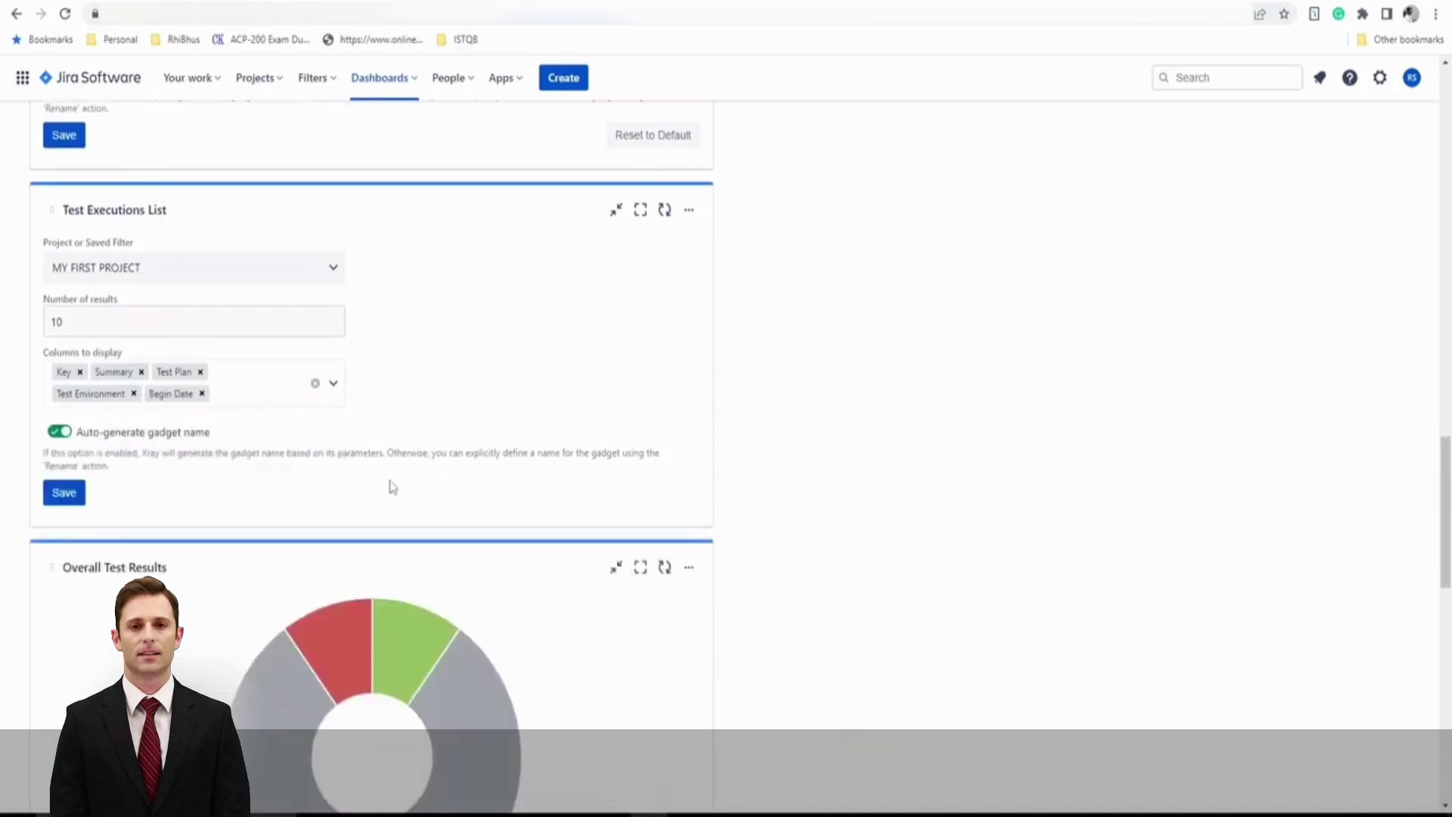
Step: Add the Environment column to the Test Executions List gadget, disable its automatic name, and save it
click(227, 400)
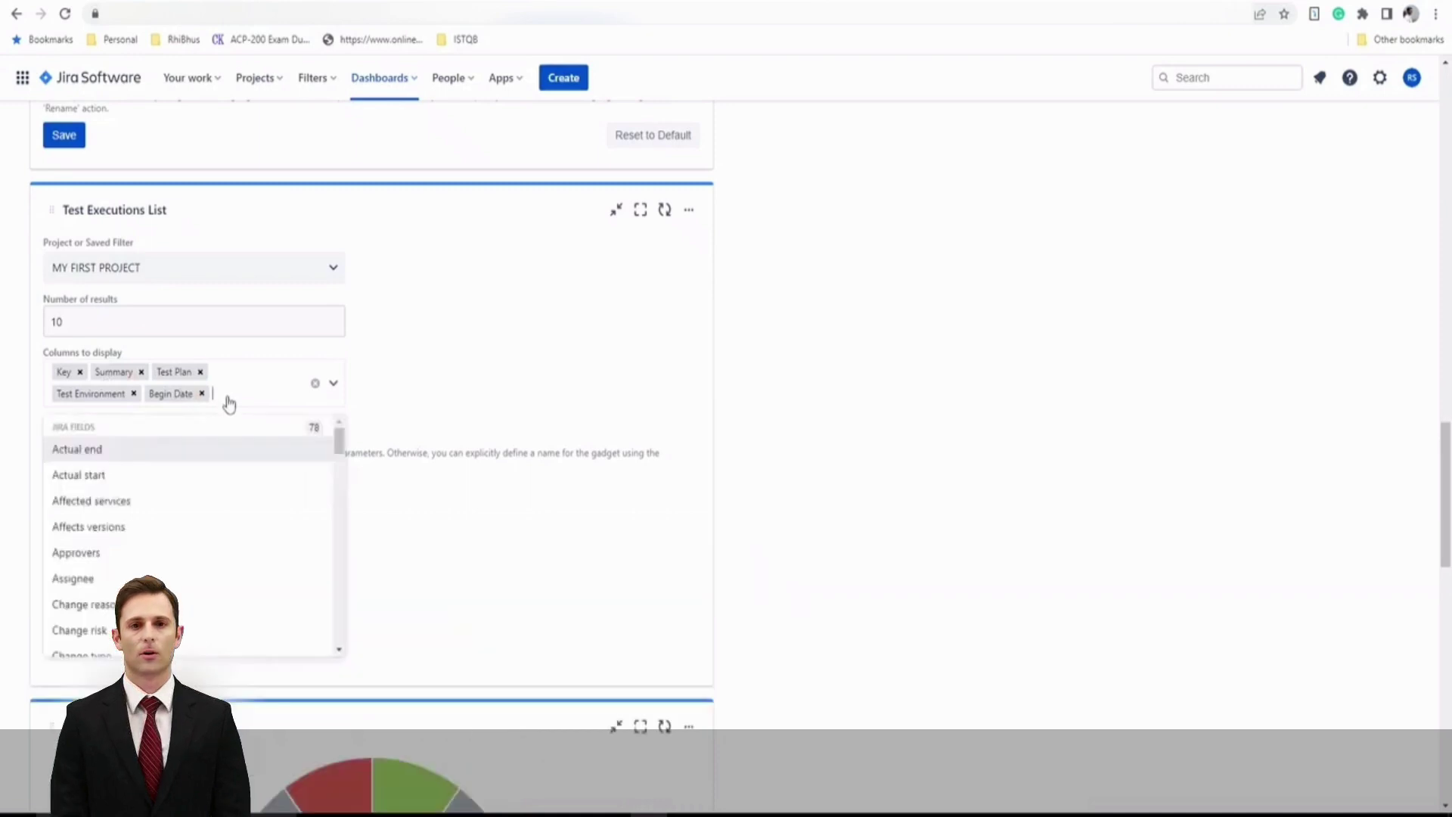
scroll(168, 550, down, 3)
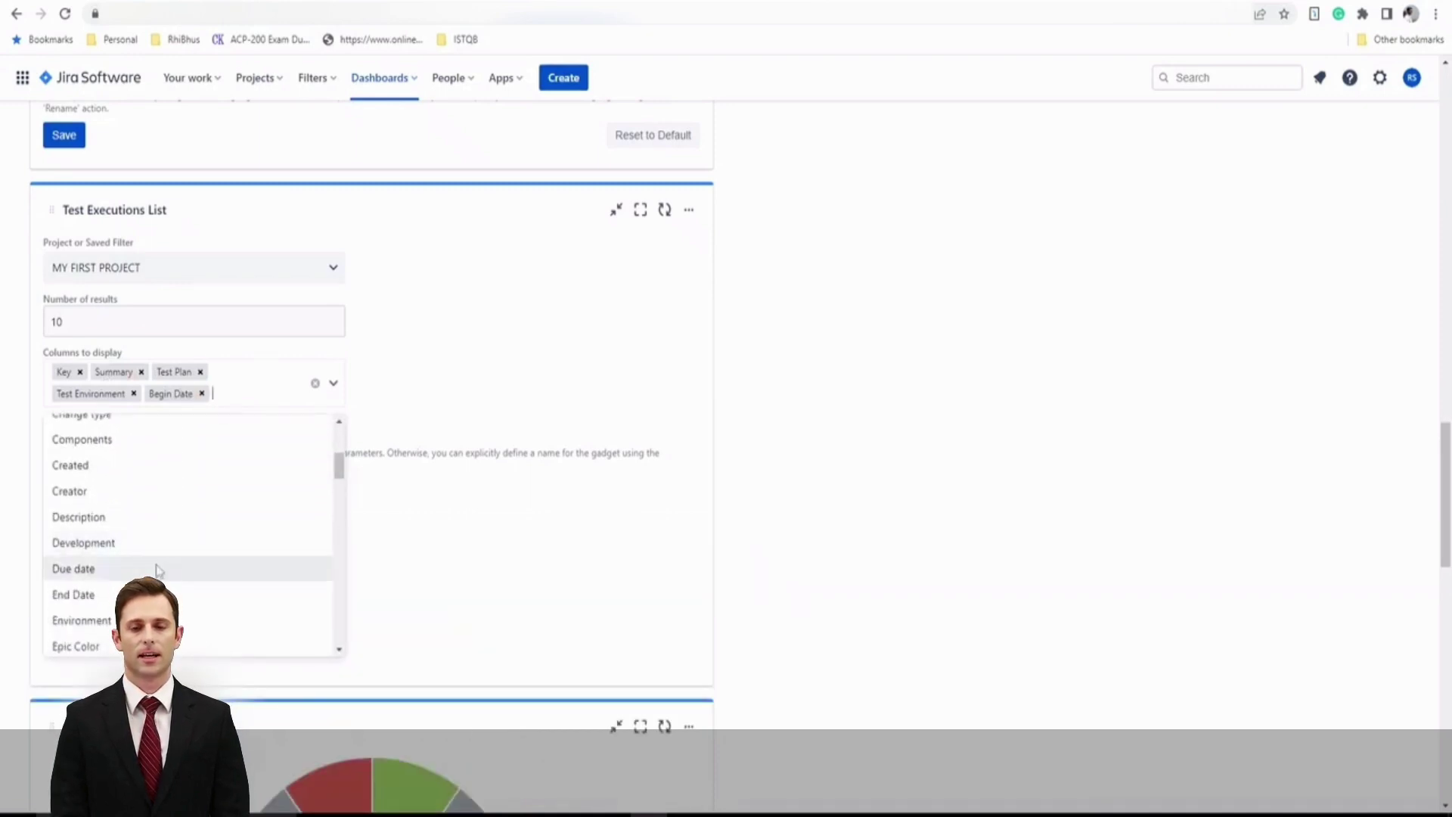
click(162, 620)
click(59, 431)
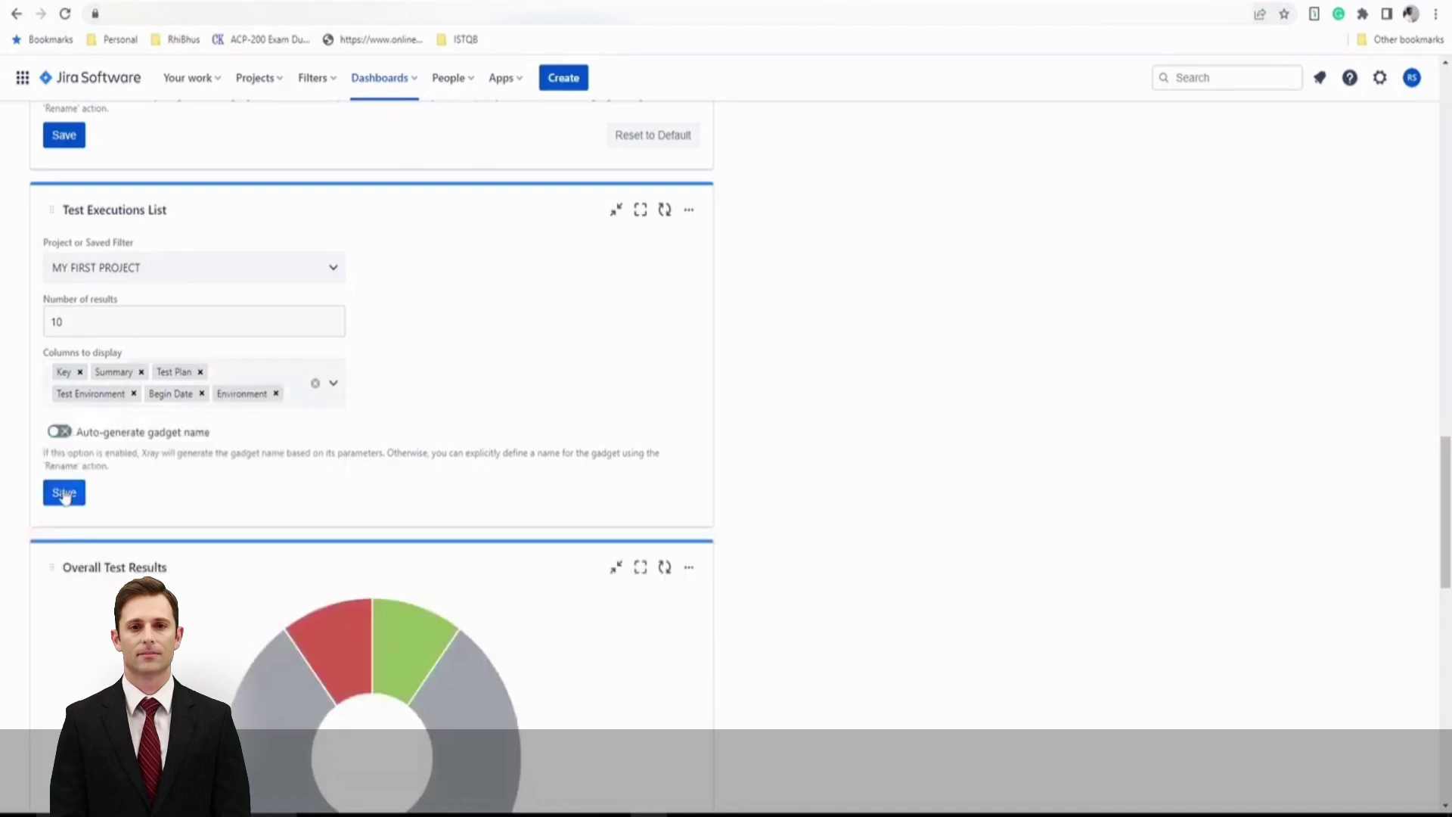
click(65, 493)
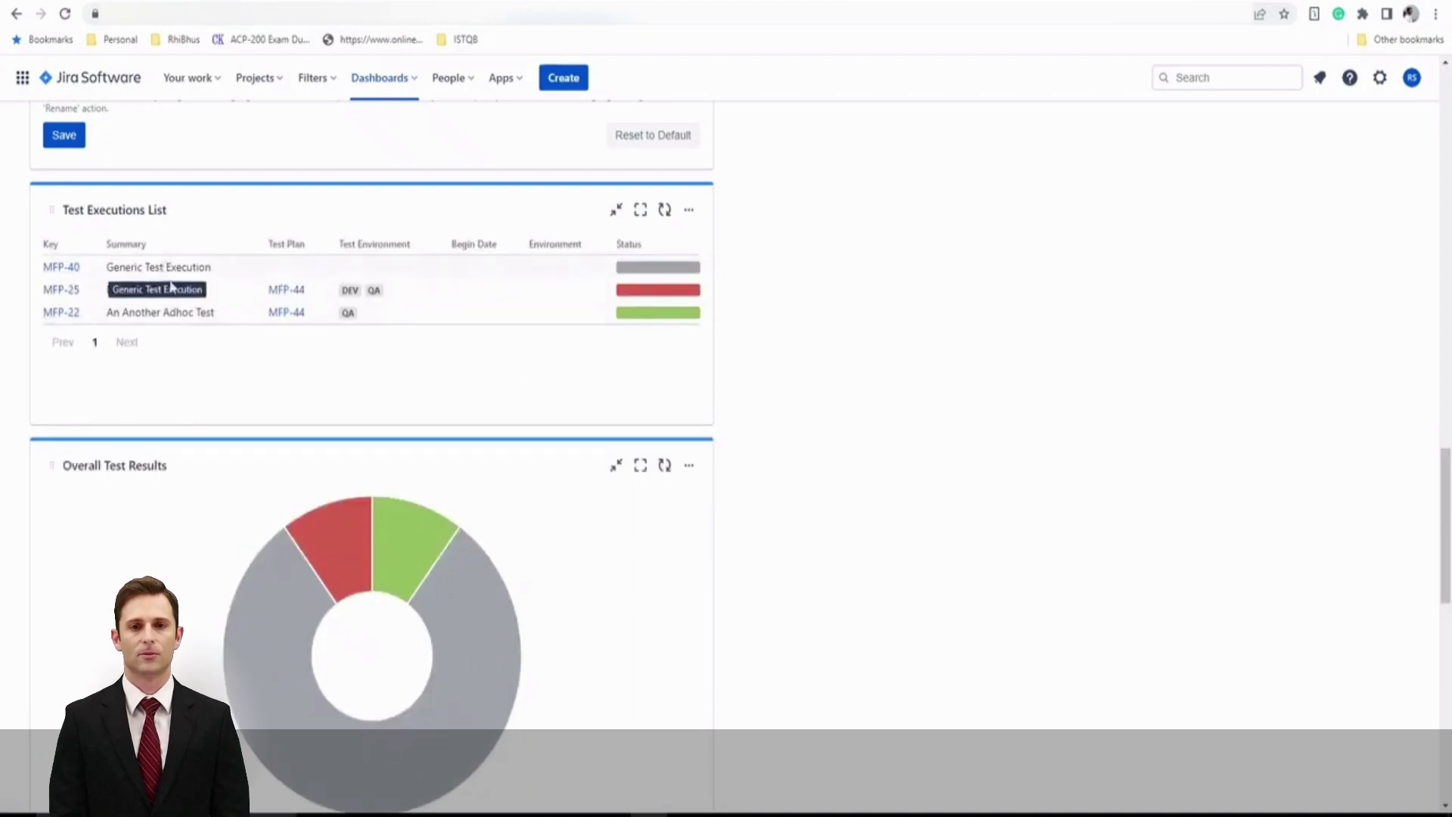
Step: Examine the status bars and the environment columns in the Test Executions List table
mouse_move(657, 270)
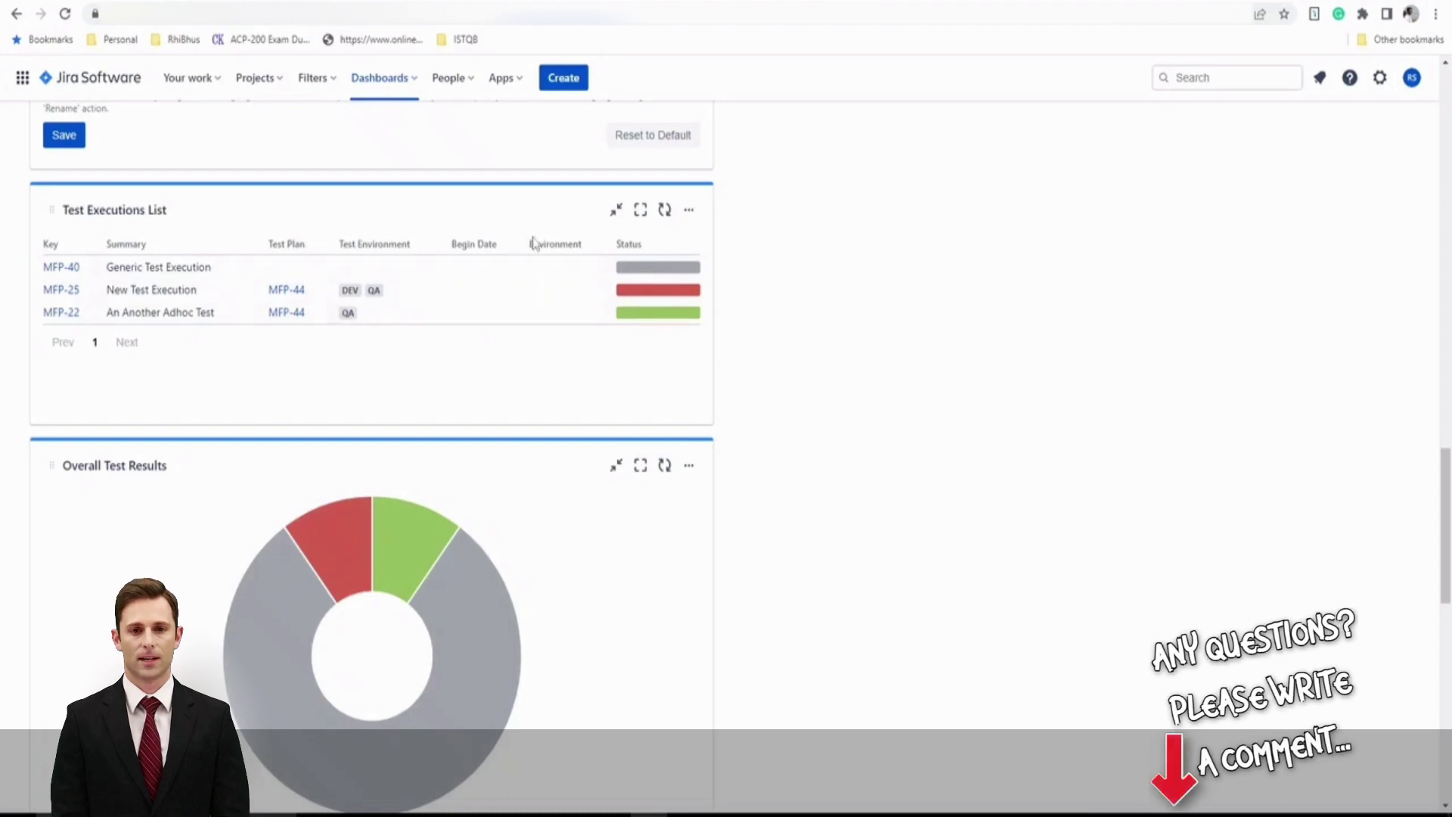
drag(531, 246, 592, 248)
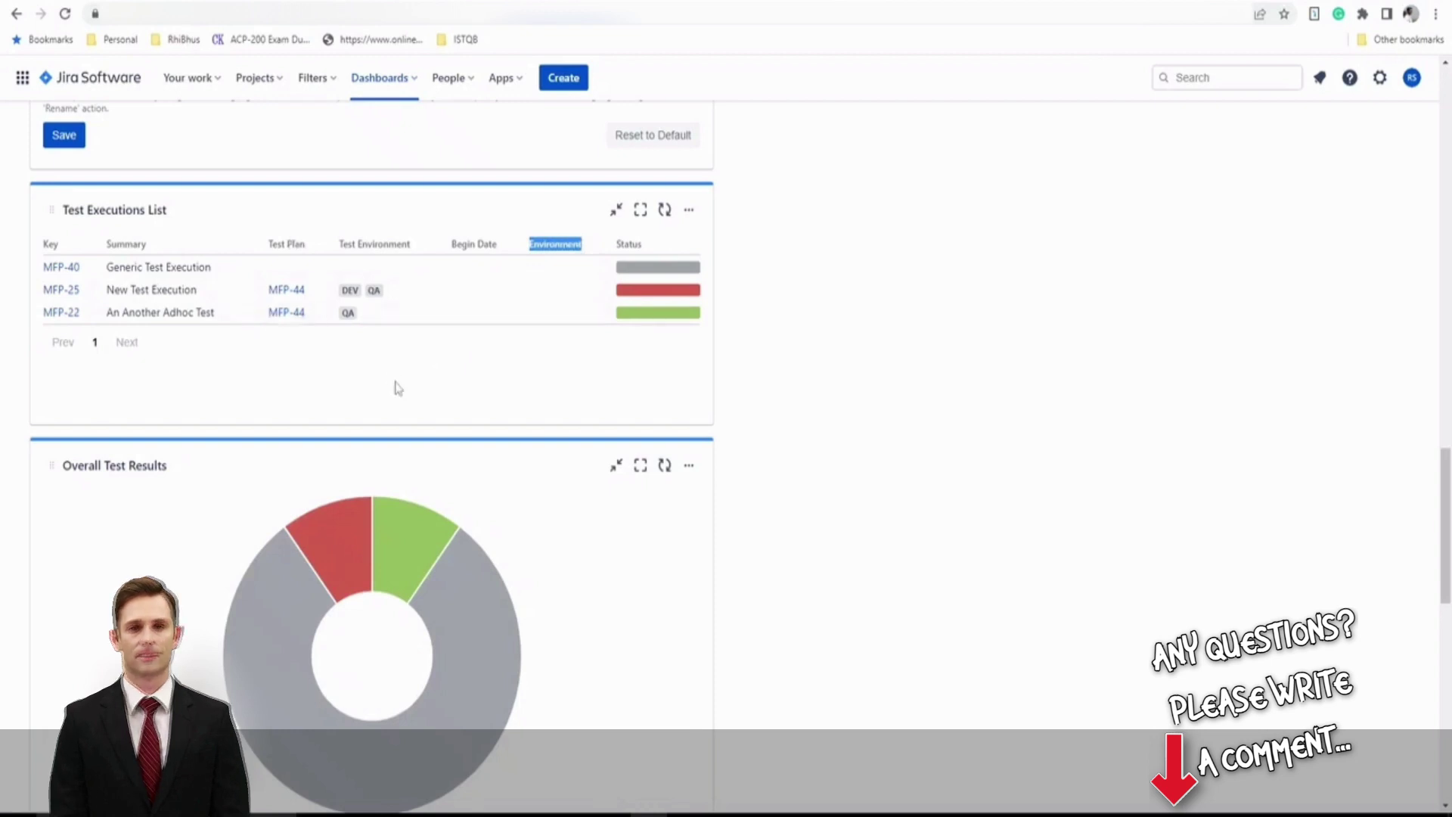
scroll(408, 391, up, 1)
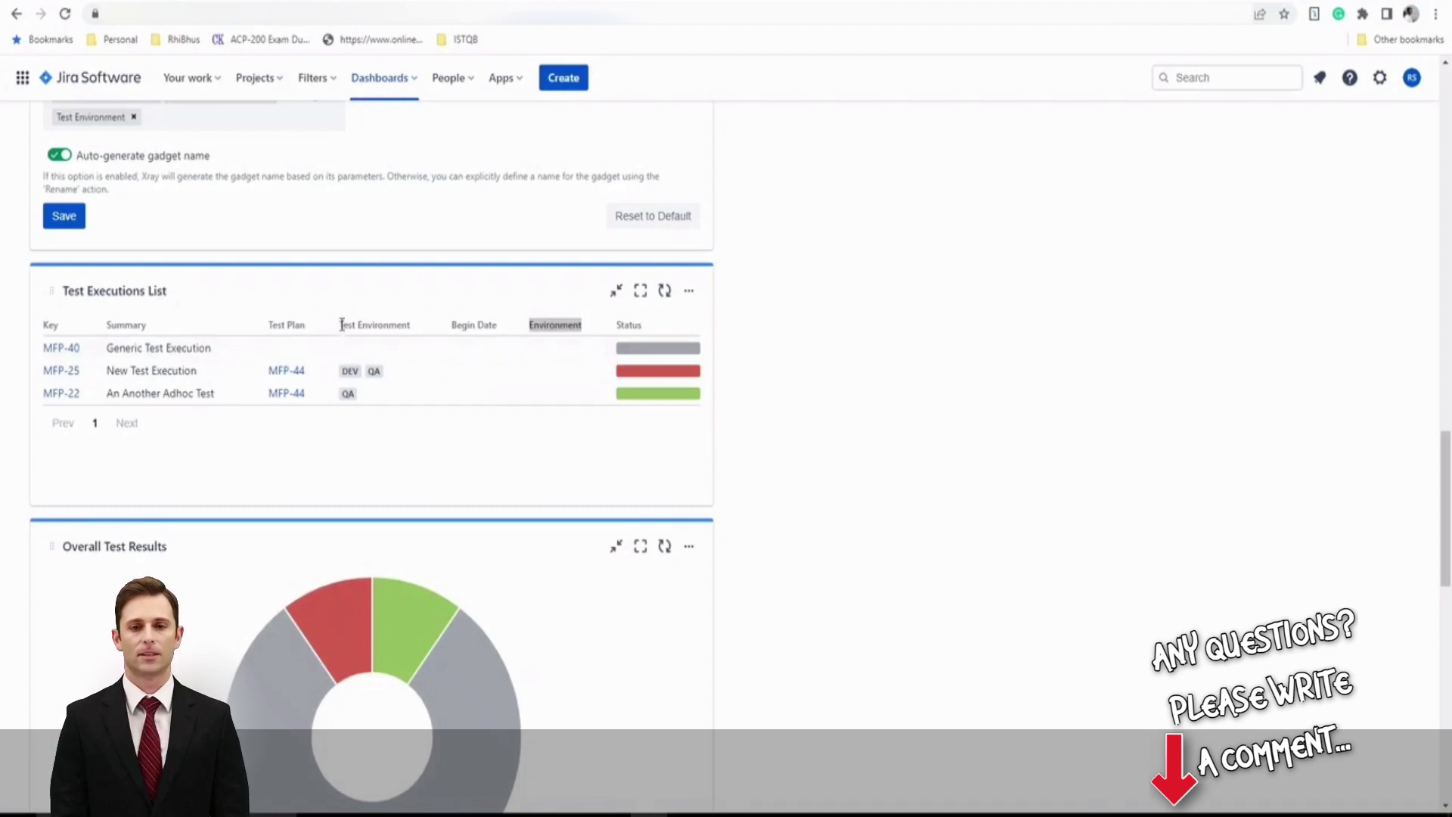
Step: Review the Test Runs List gadget's test filters, test run filters, date range option, result limit and displayed columns
scroll(514, 333, up, 4)
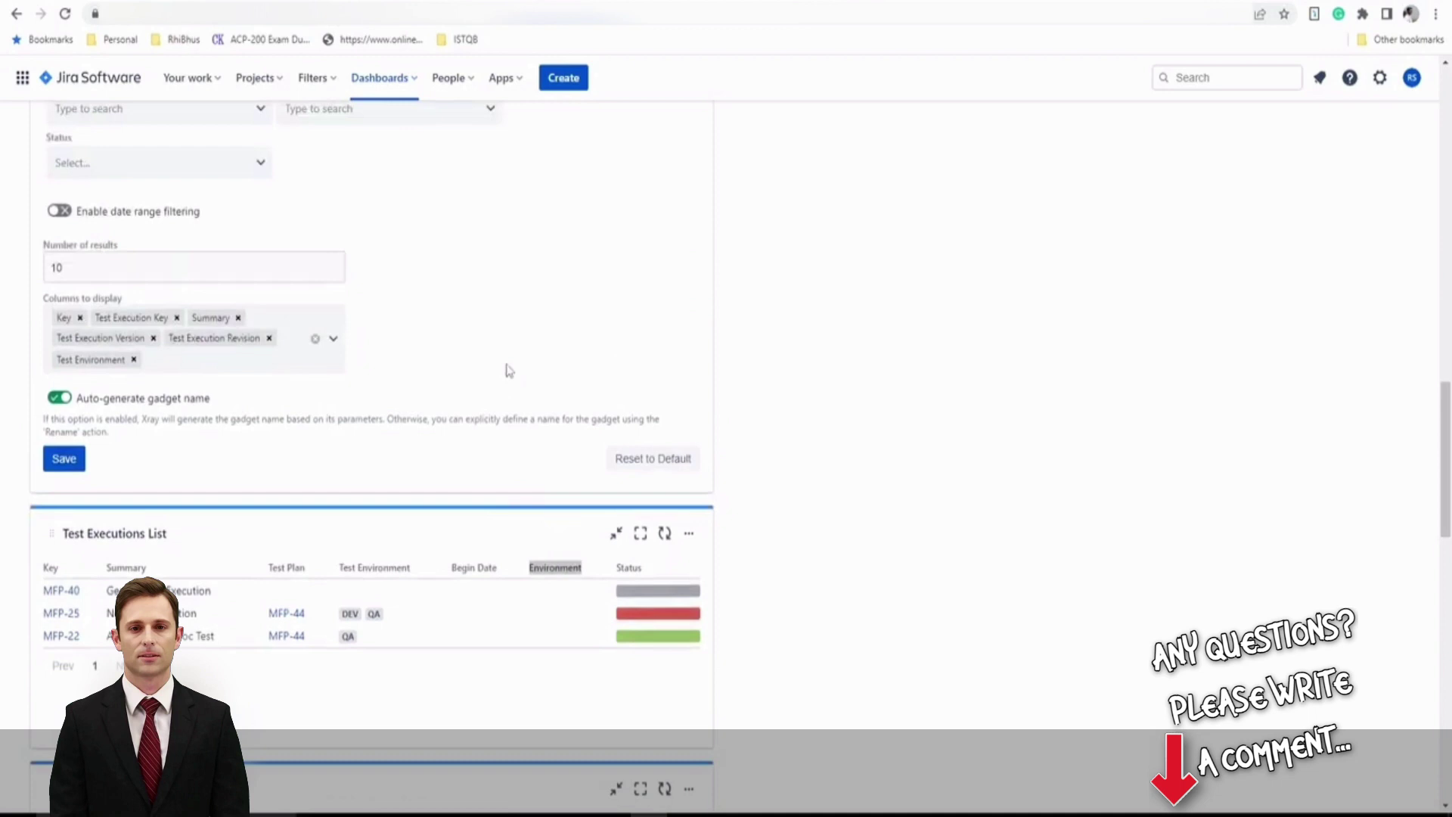
scroll(527, 372, up, 5)
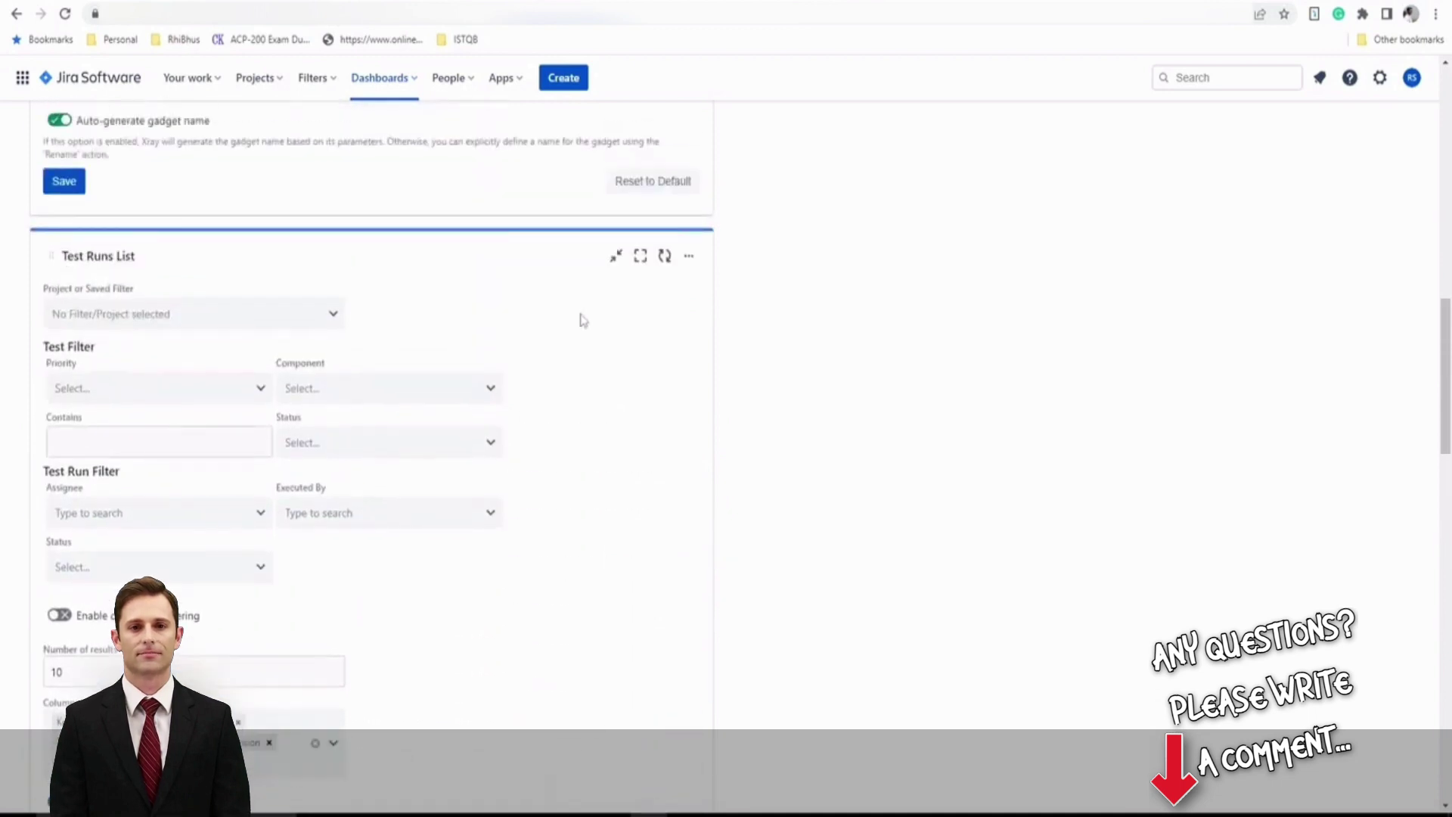
scroll(645, 420, down, 3)
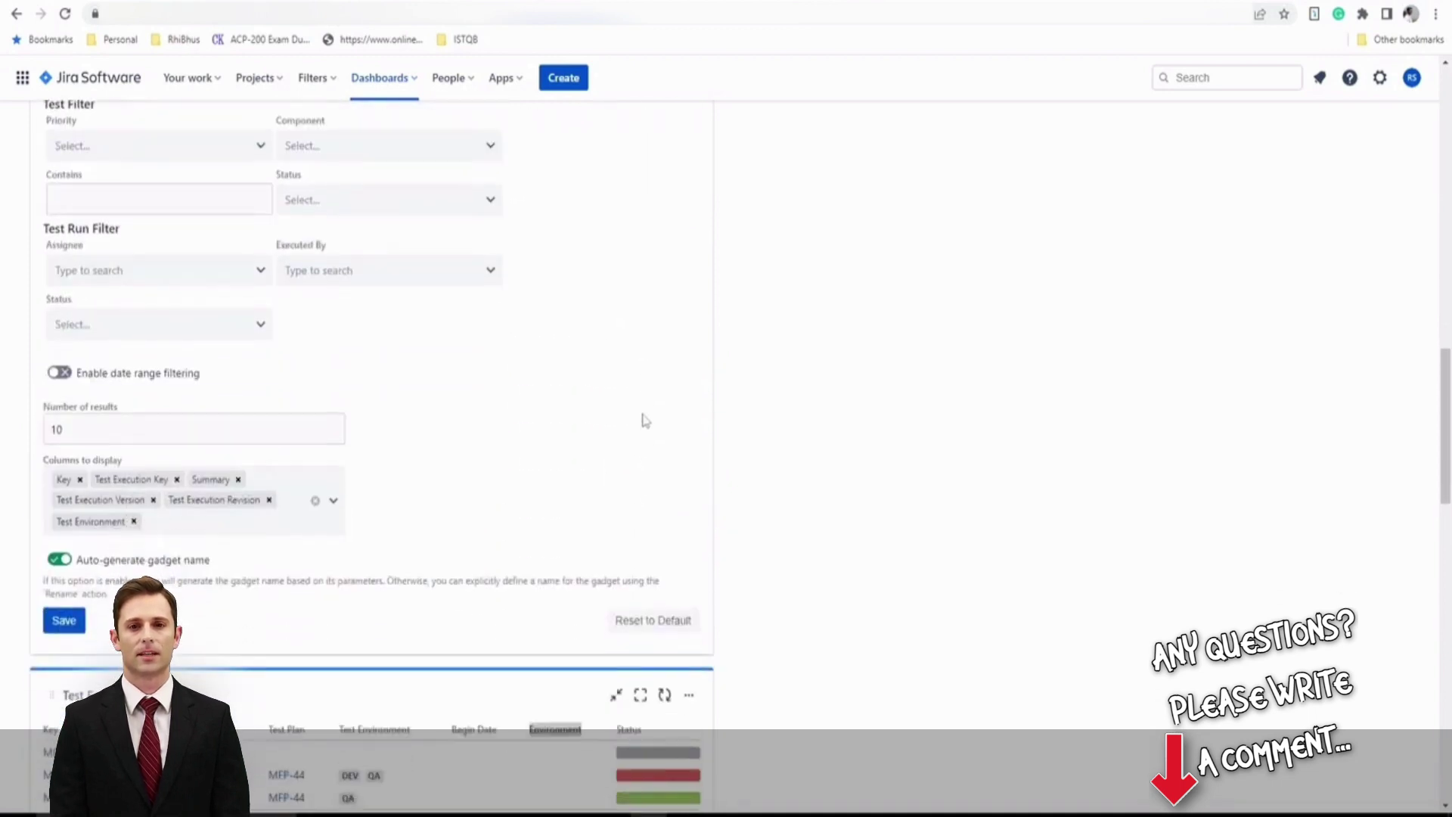
scroll(532, 509, up, 2)
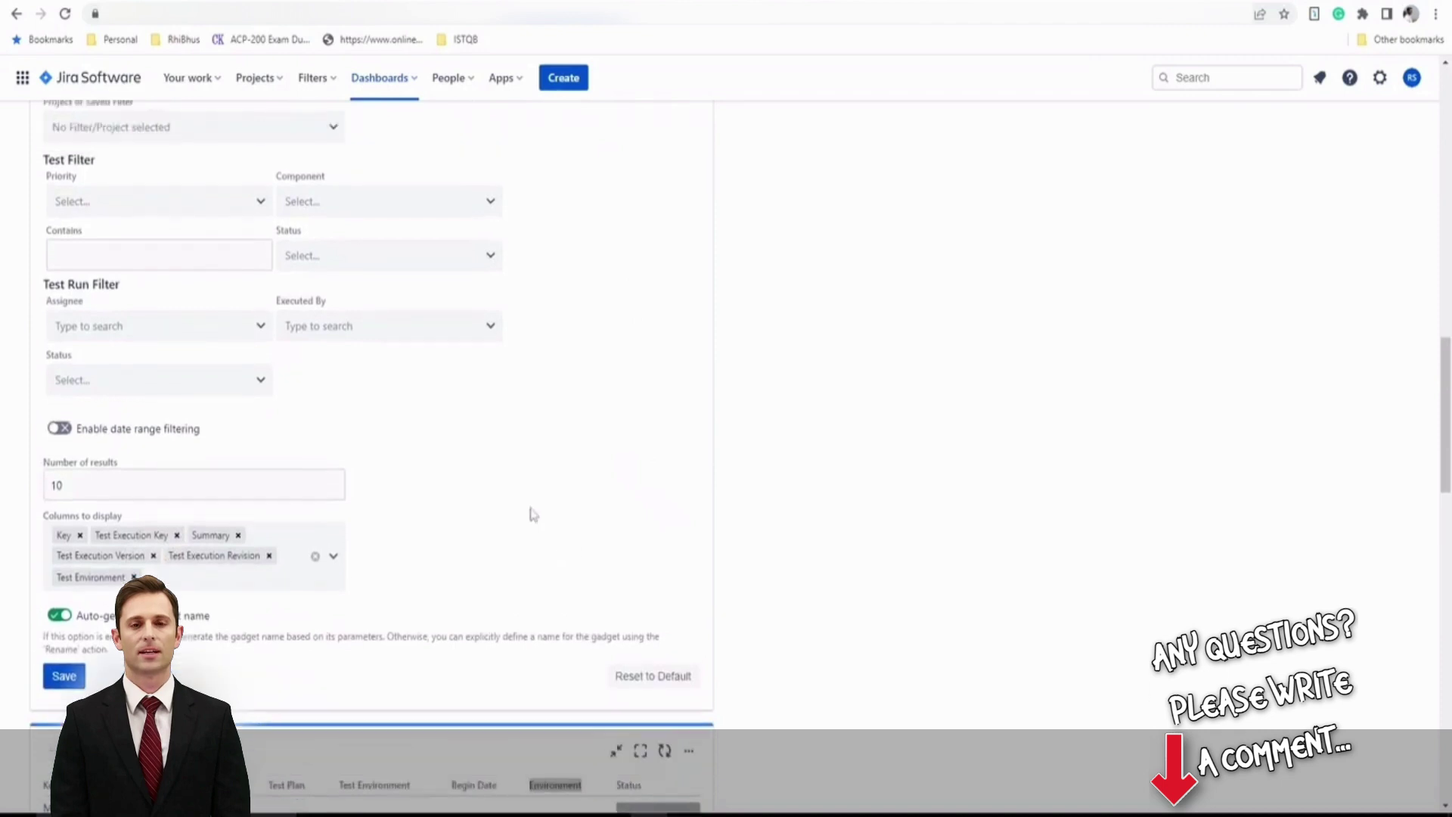
scroll(227, 583, down, 2)
scroll(174, 334, up, 1)
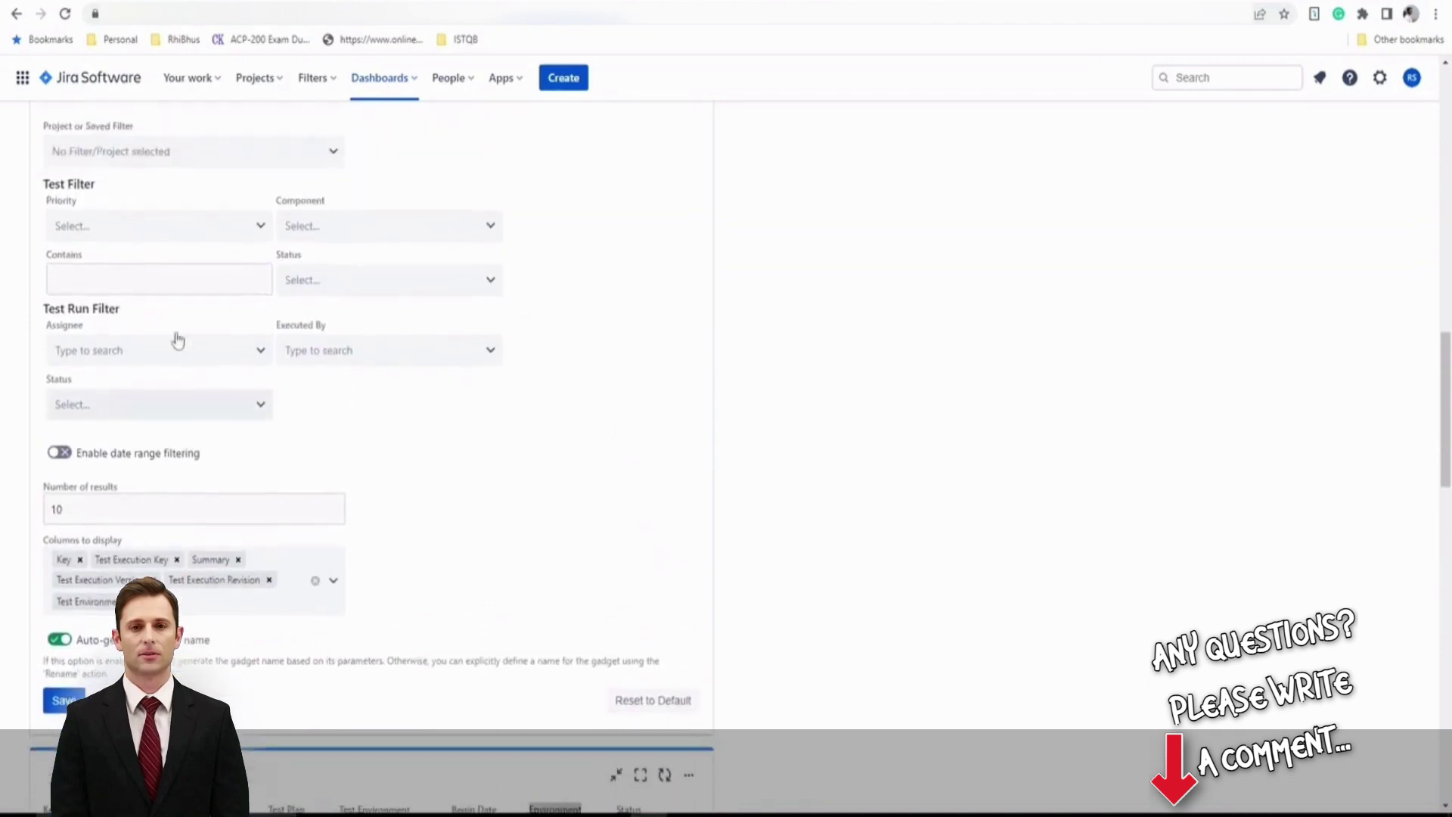
scroll(133, 333, up, 1)
scroll(133, 244, down, 2)
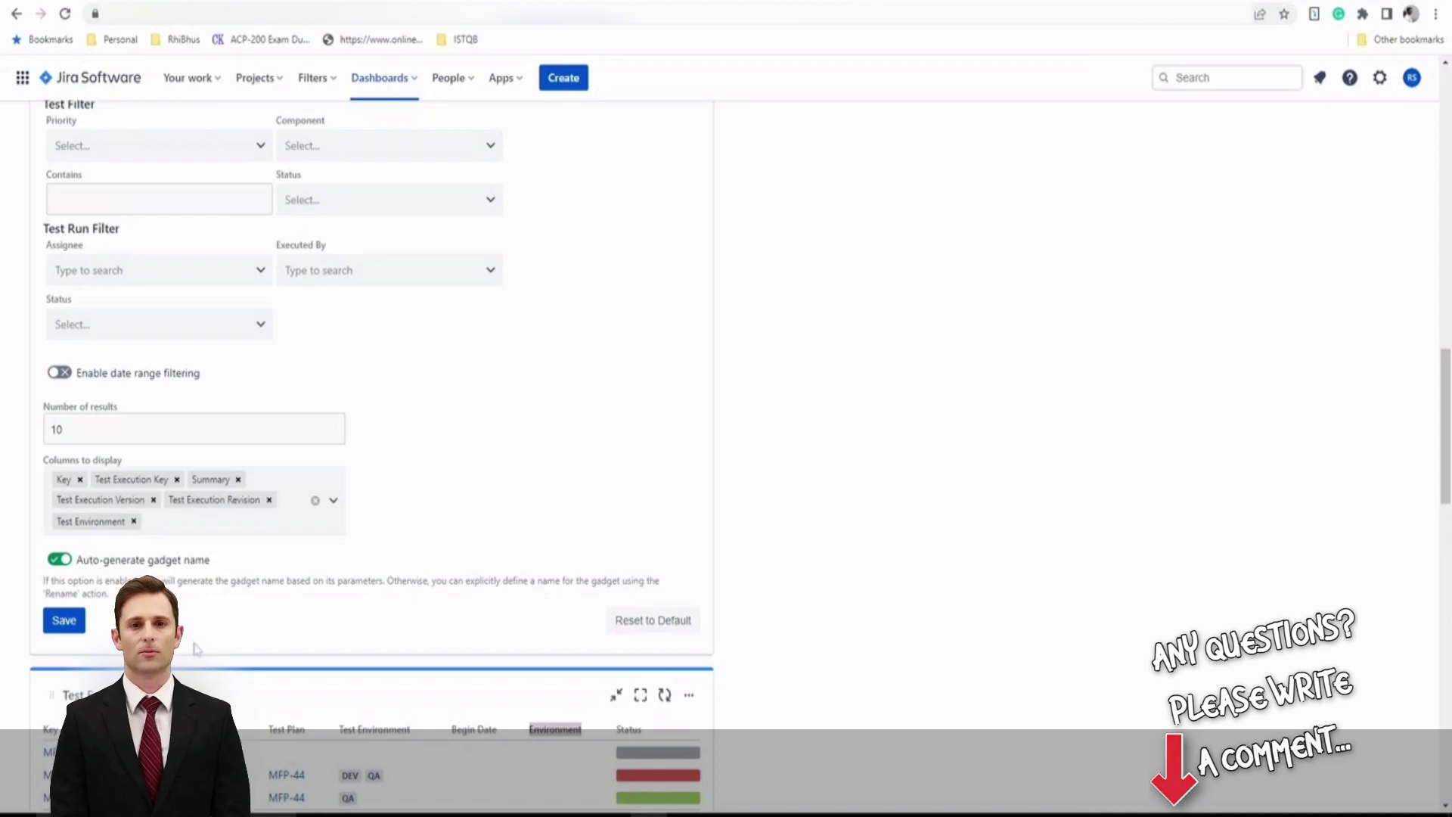
scroll(195, 639, down, 5)
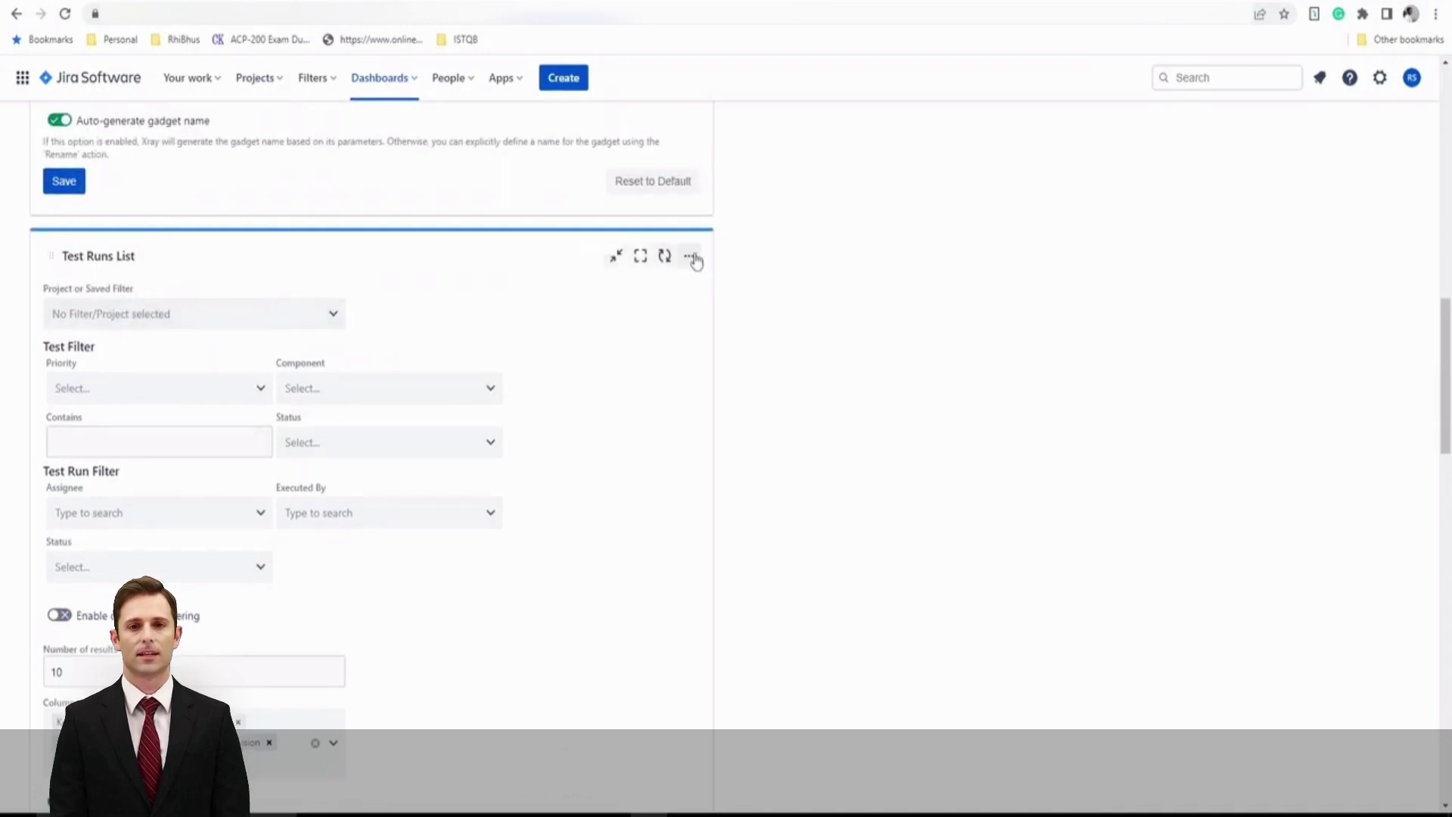
Step: Set the Test Runs List gadget's project to MY FIRST PROJECT
click(227, 326)
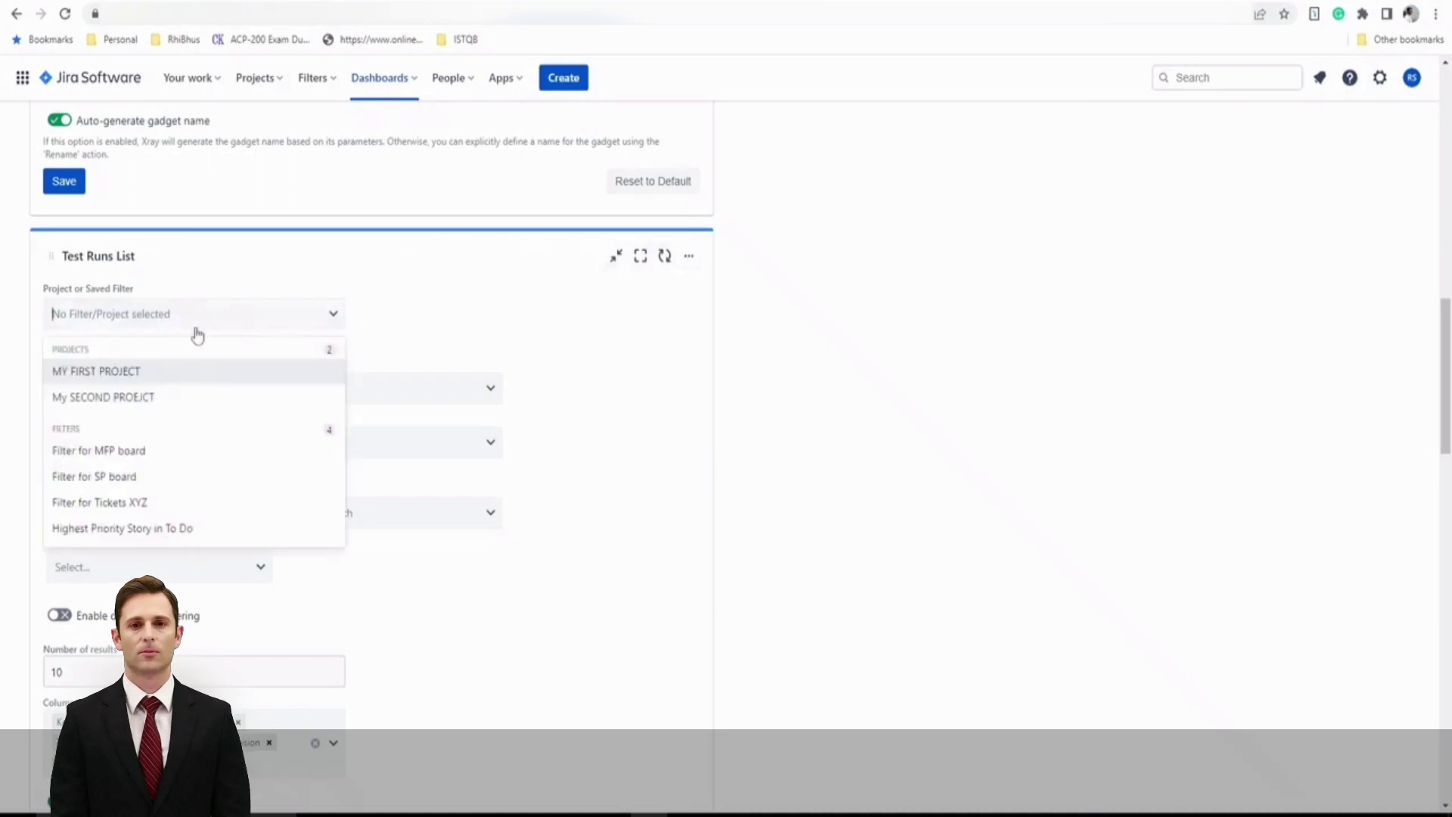
click(99, 370)
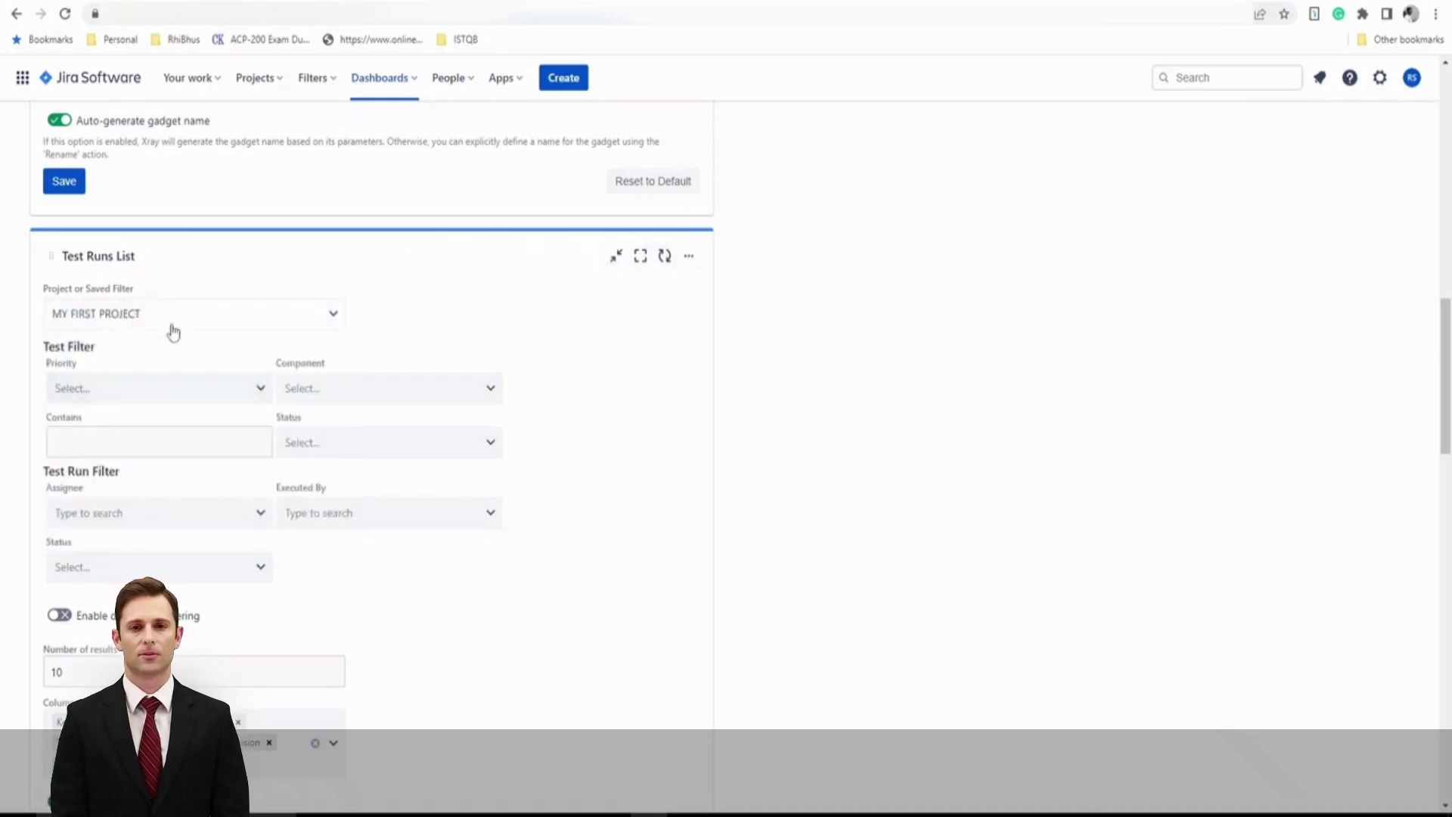
click(128, 393)
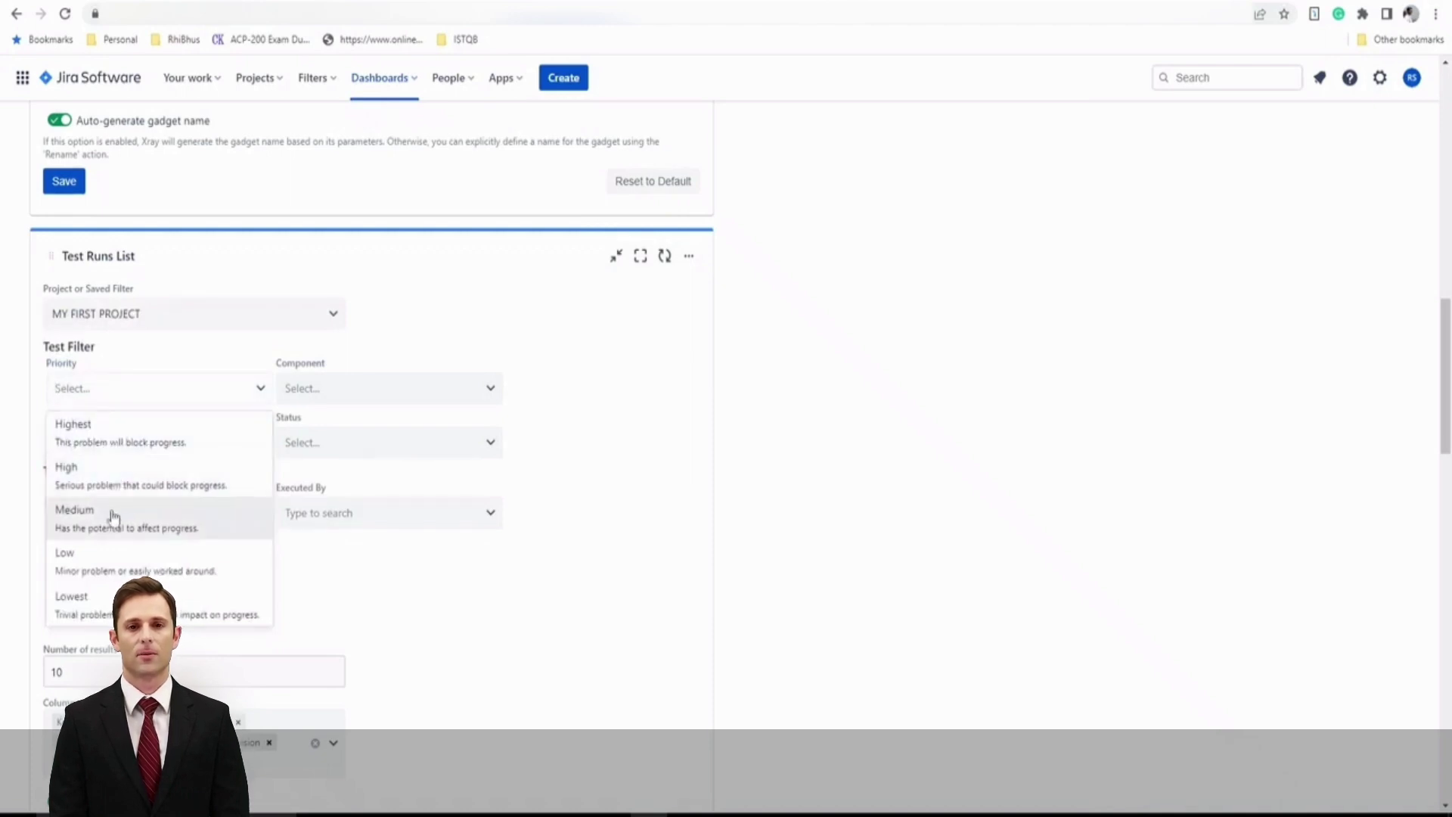
click(105, 437)
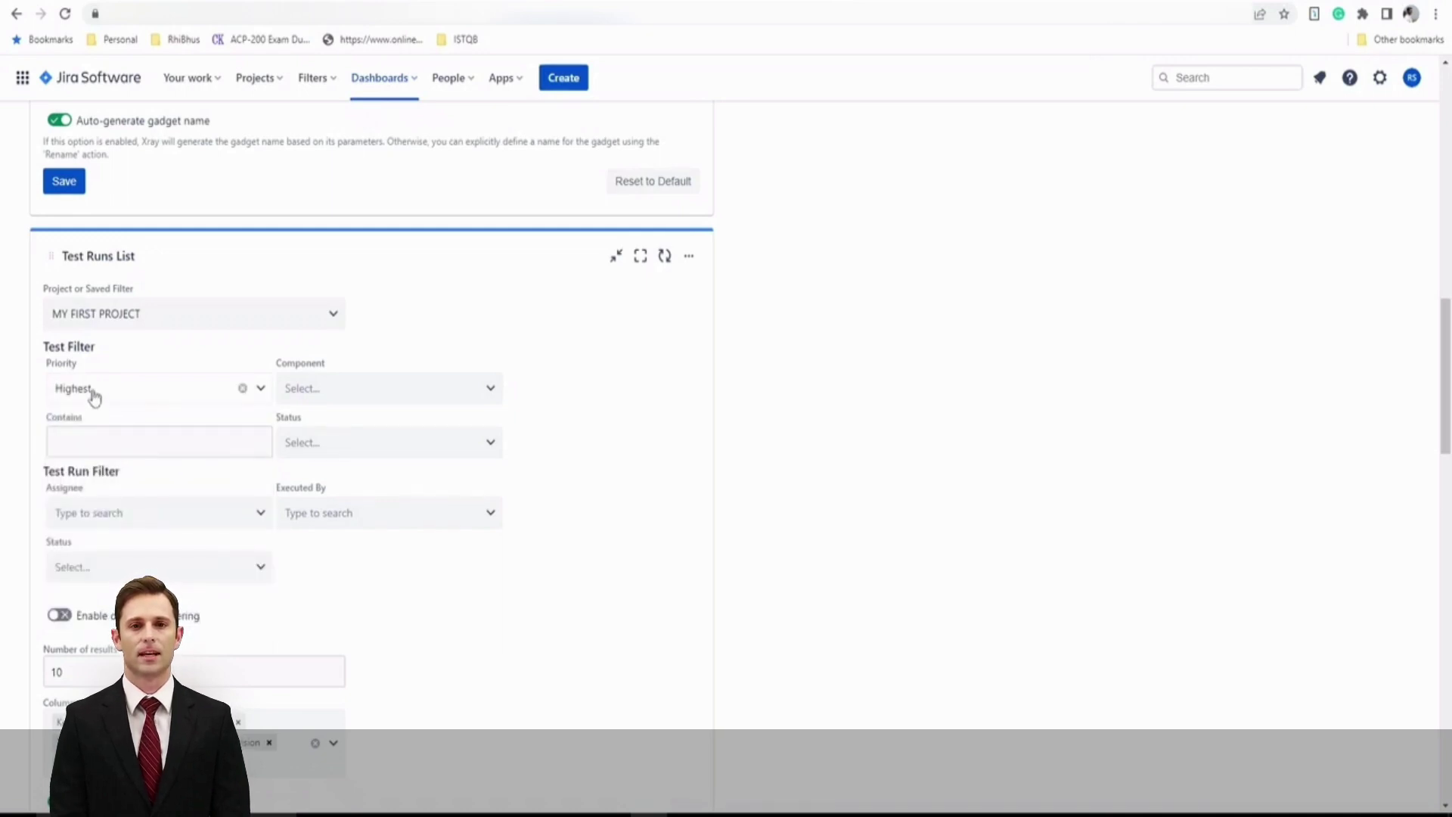
click(242, 388)
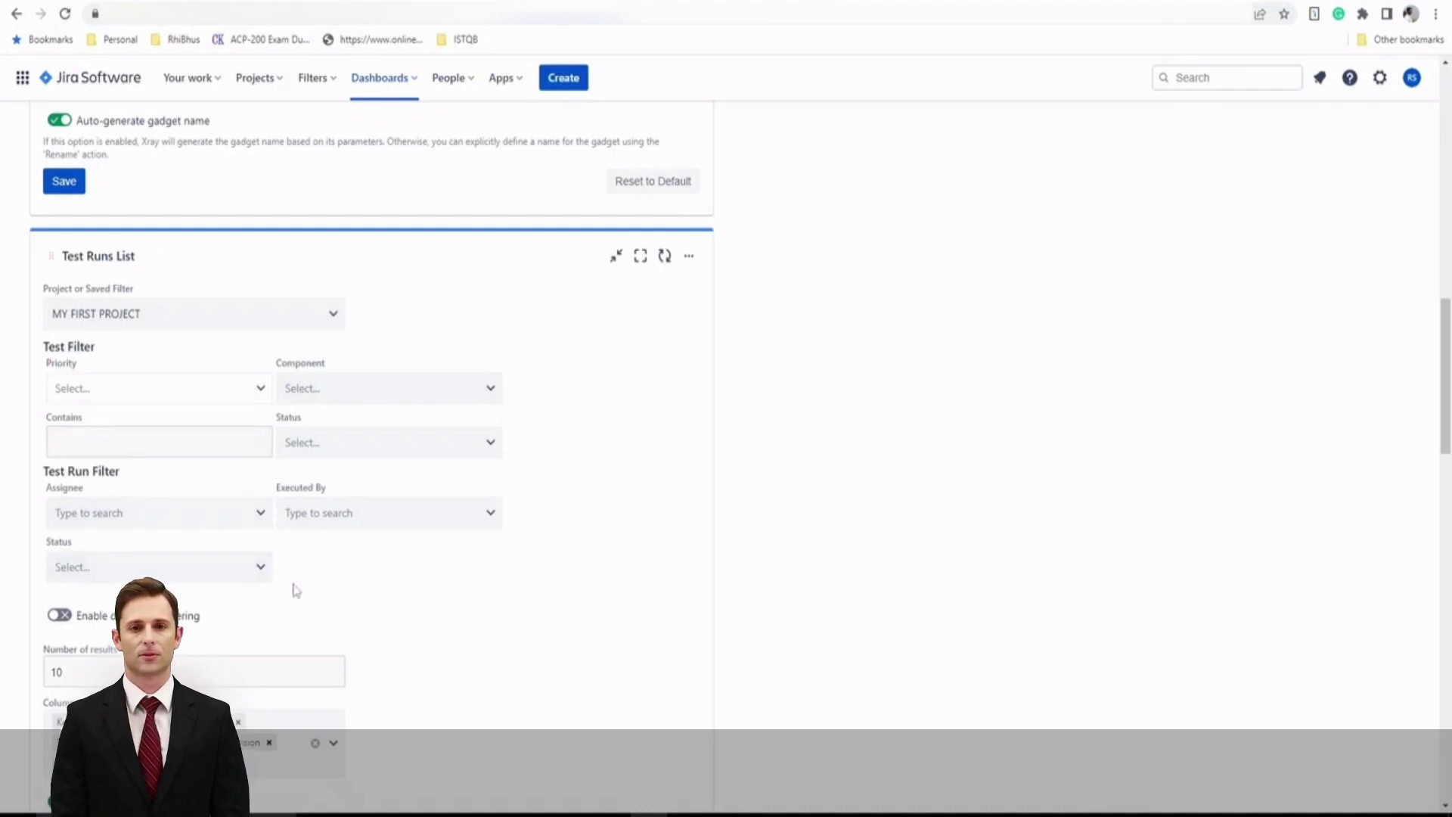
click(254, 400)
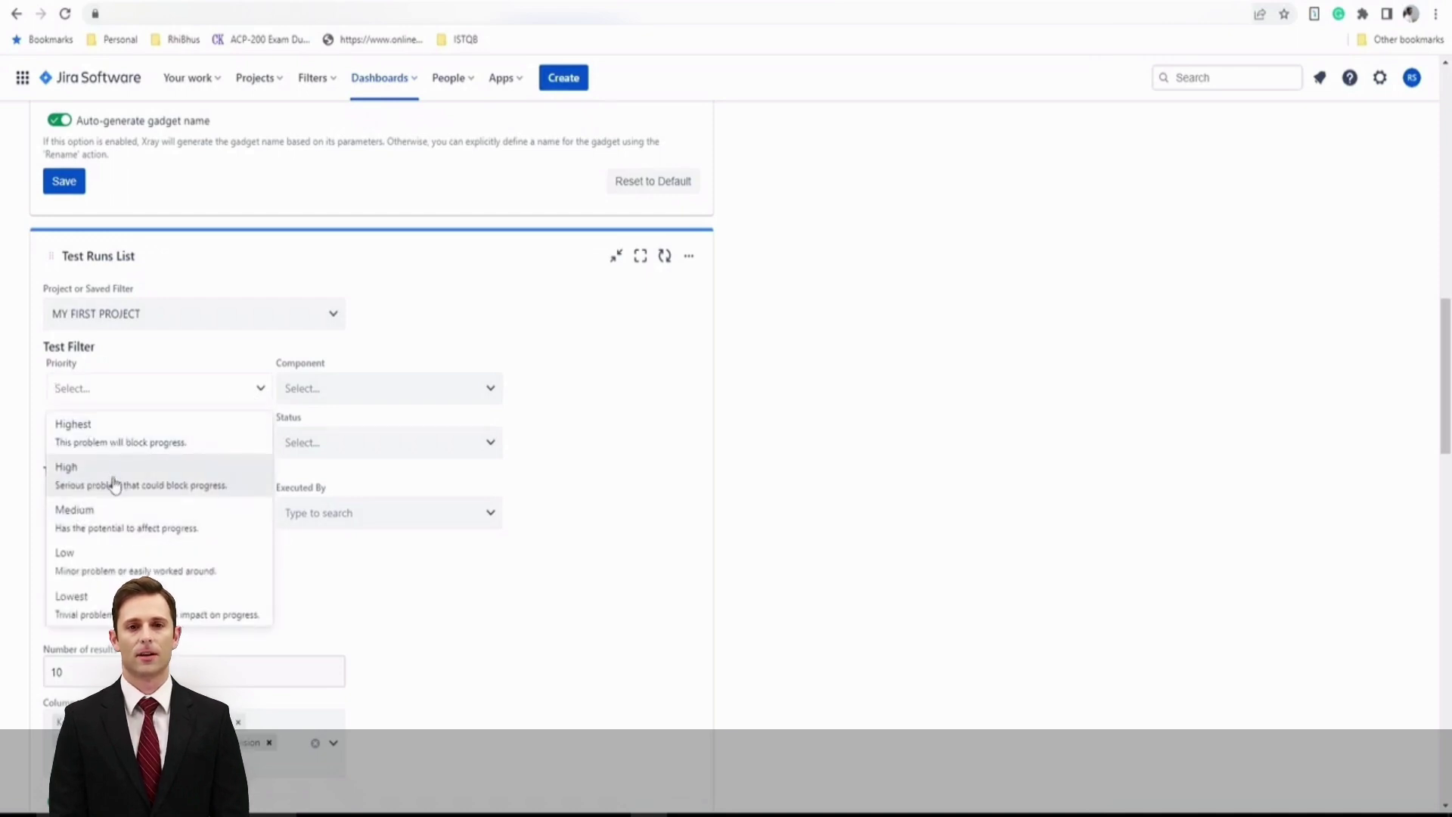
click(541, 583)
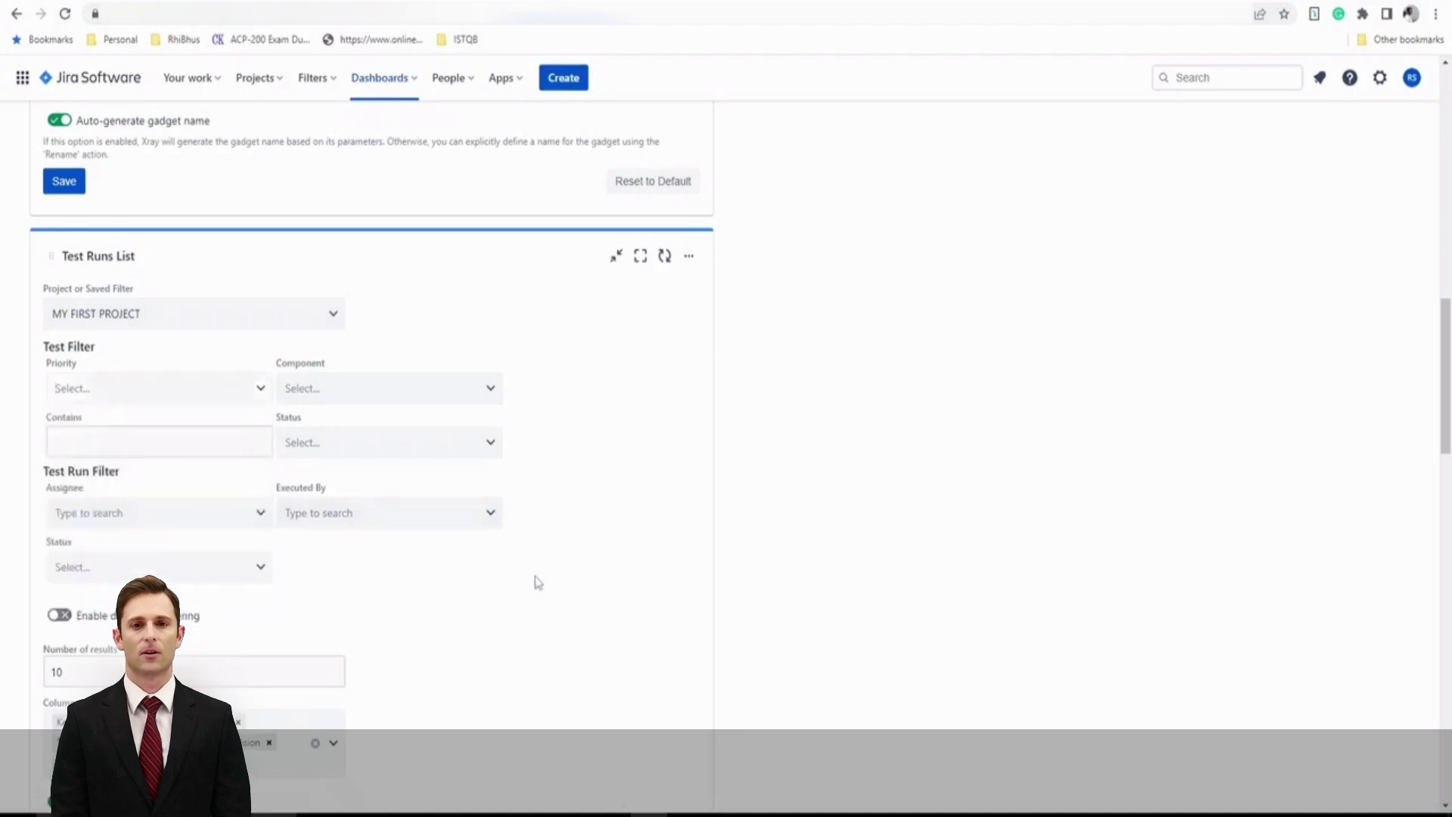
Step: Try date range filtering in the Test Runs List gadget, switch it back off, and save the gadget
scroll(371, 454, down, 2)
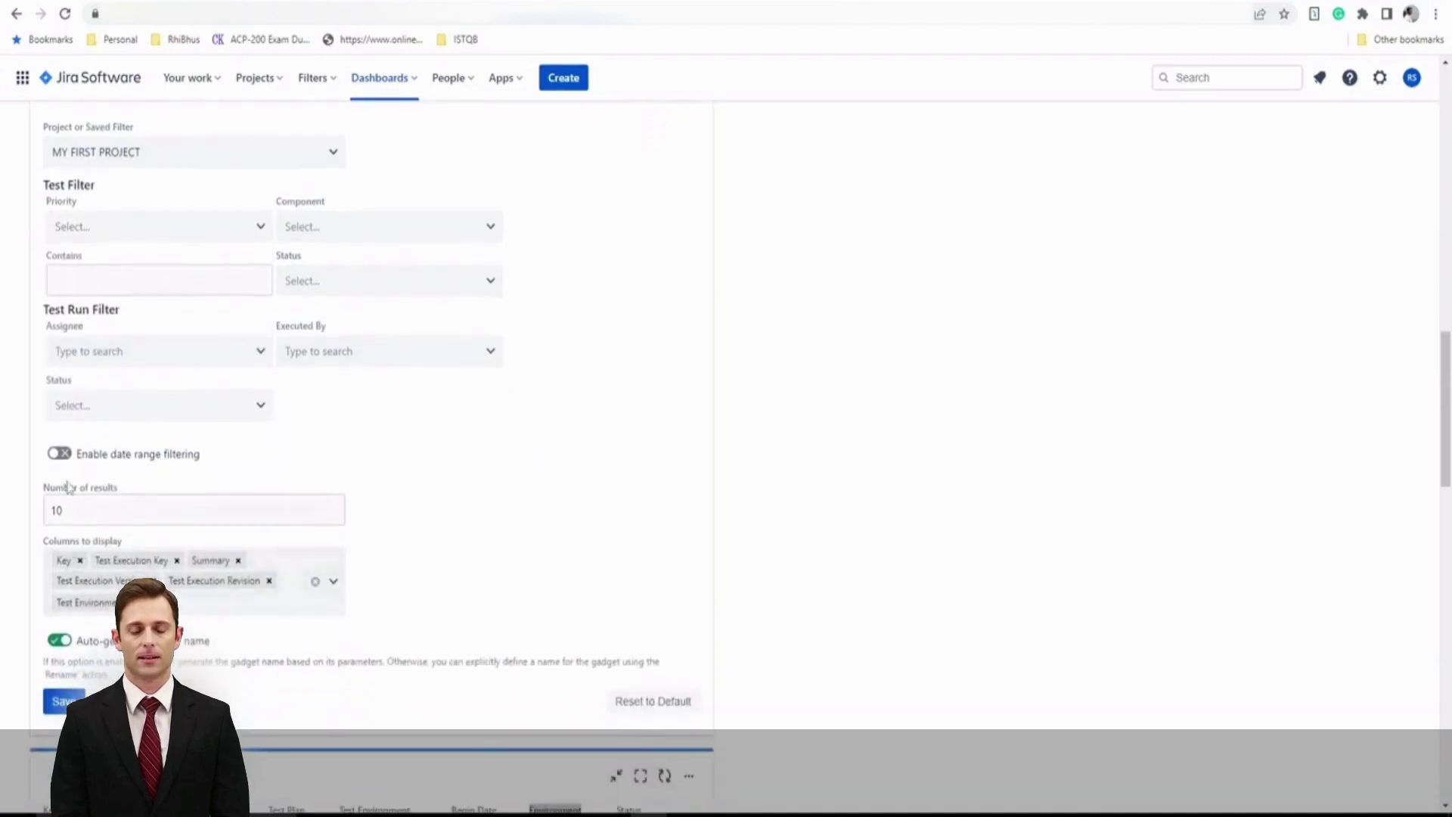
click(65, 456)
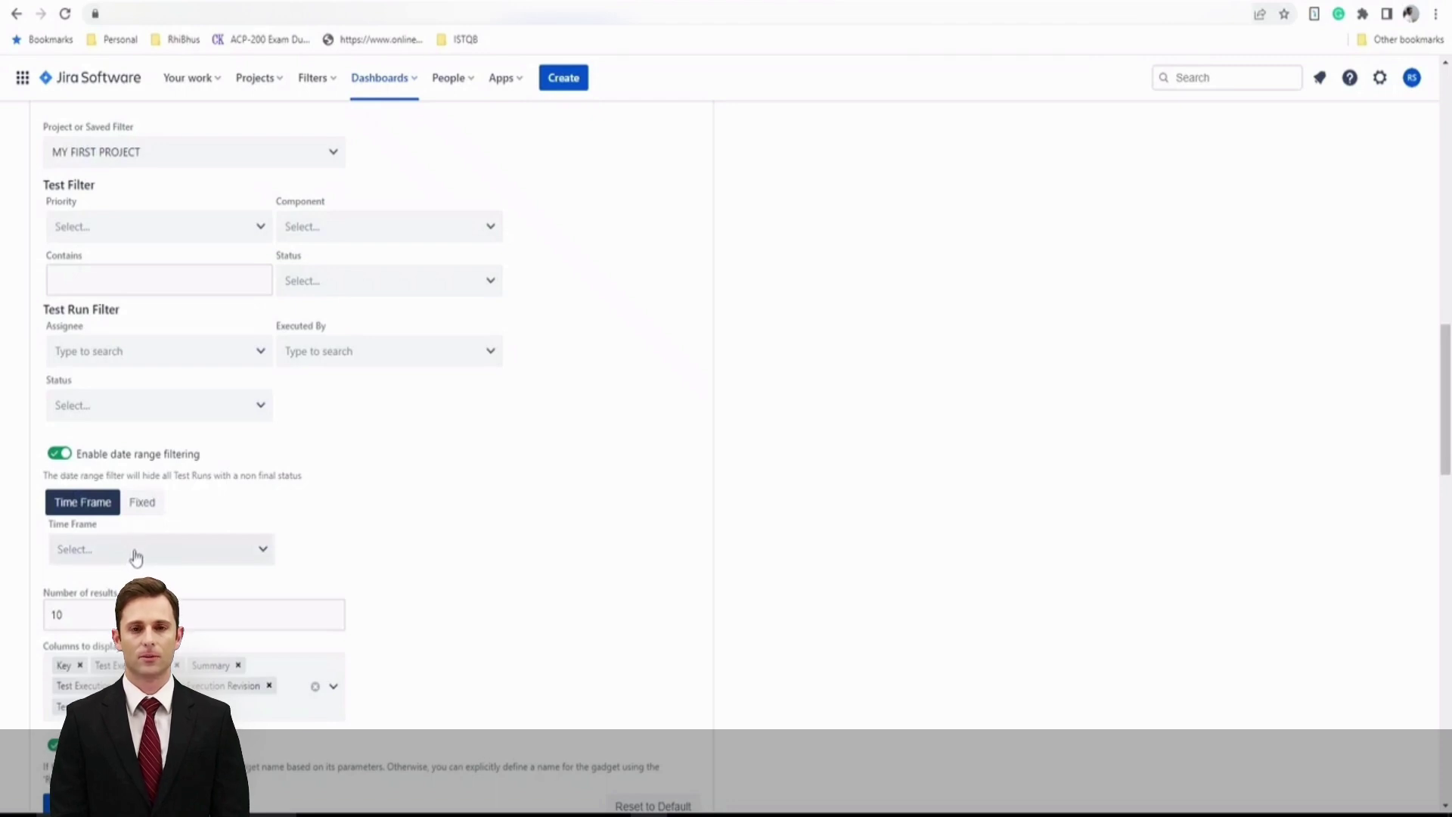
click(65, 453)
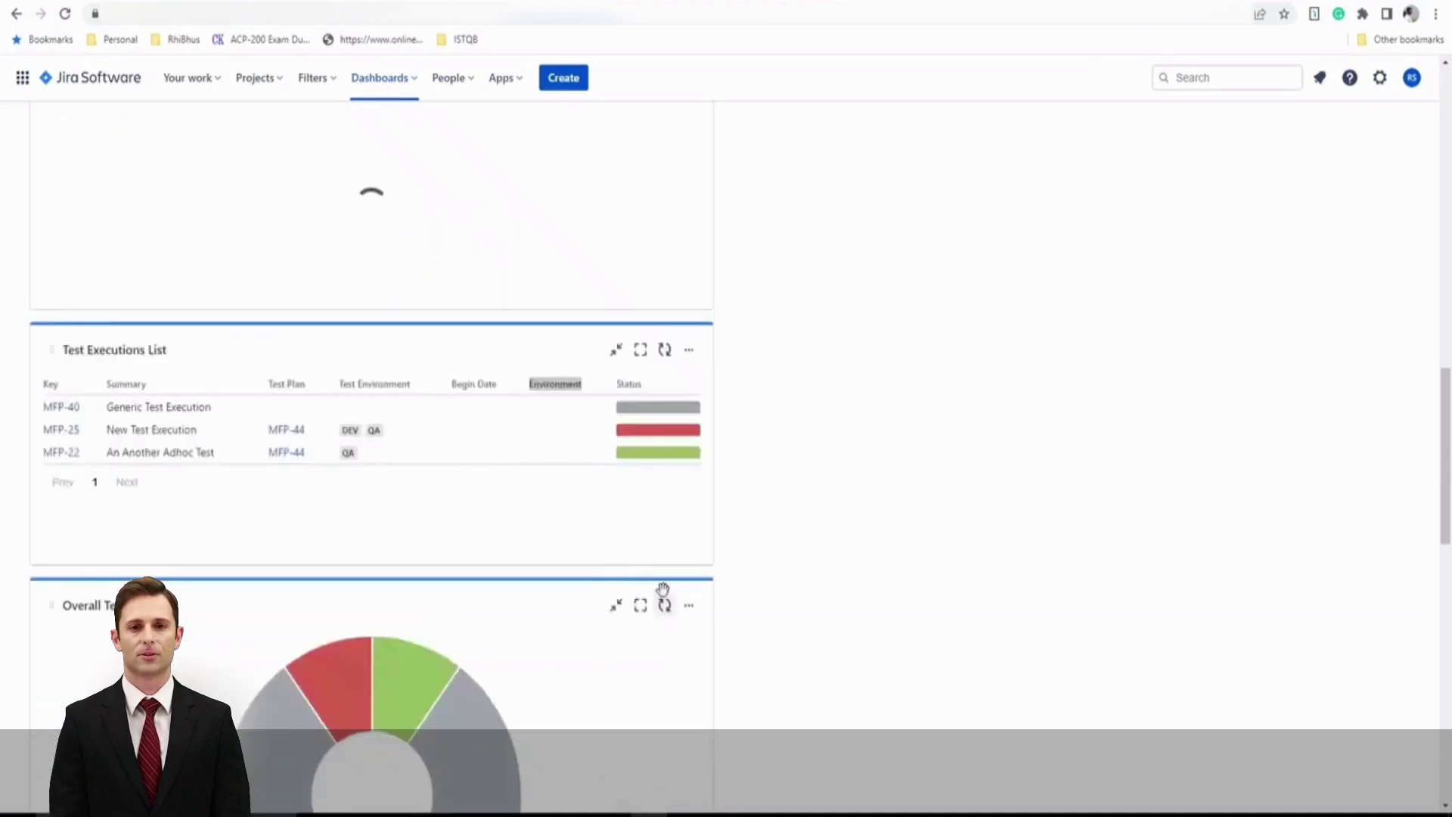
scroll(652, 598, up, 2)
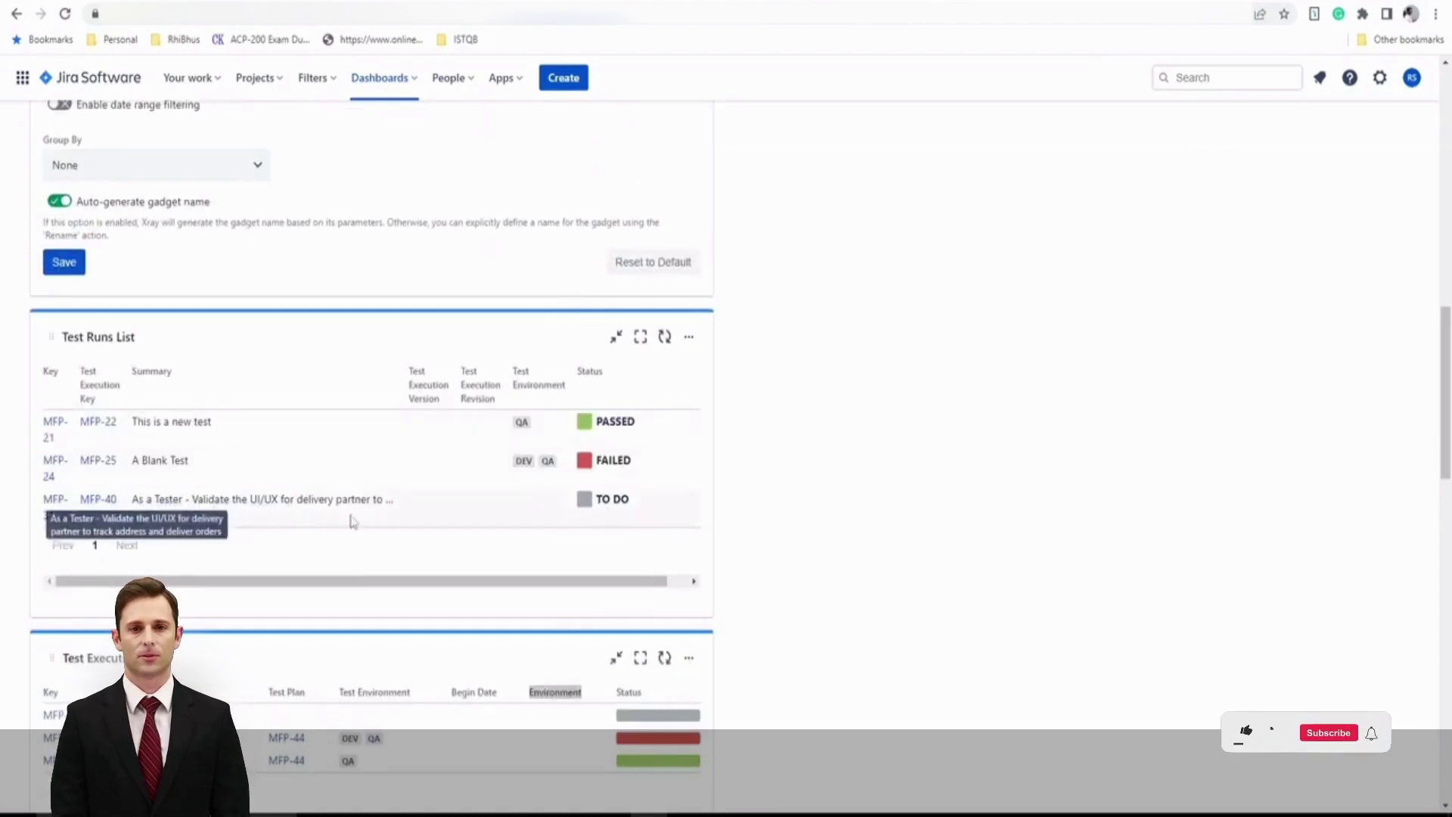
Step: Set the Test Runs Summary gadget's source to Issue Picker and select test plans MFP-44 and MFP-43
scroll(423, 521, up, 6)
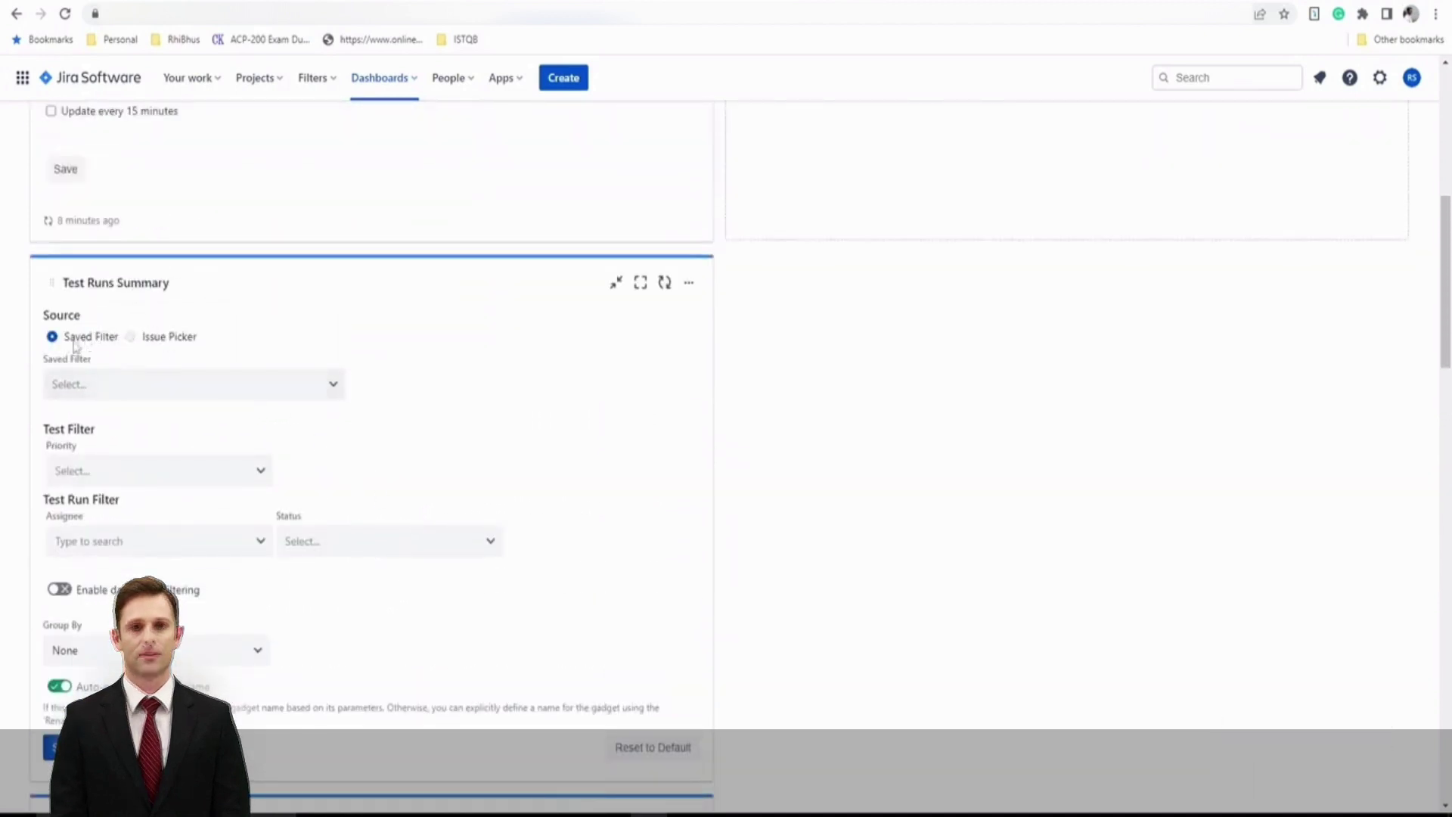
click(131, 337)
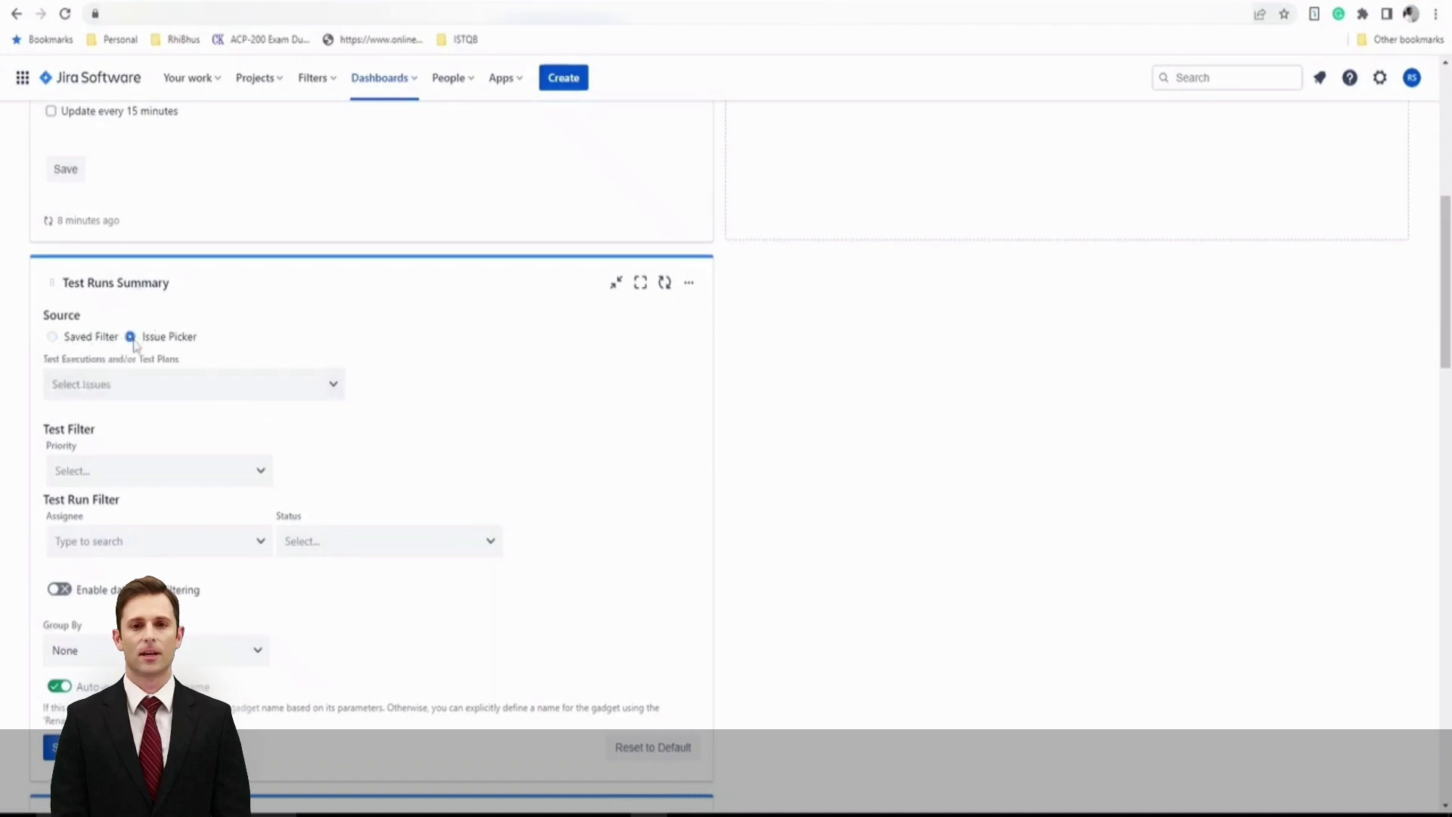
click(159, 387)
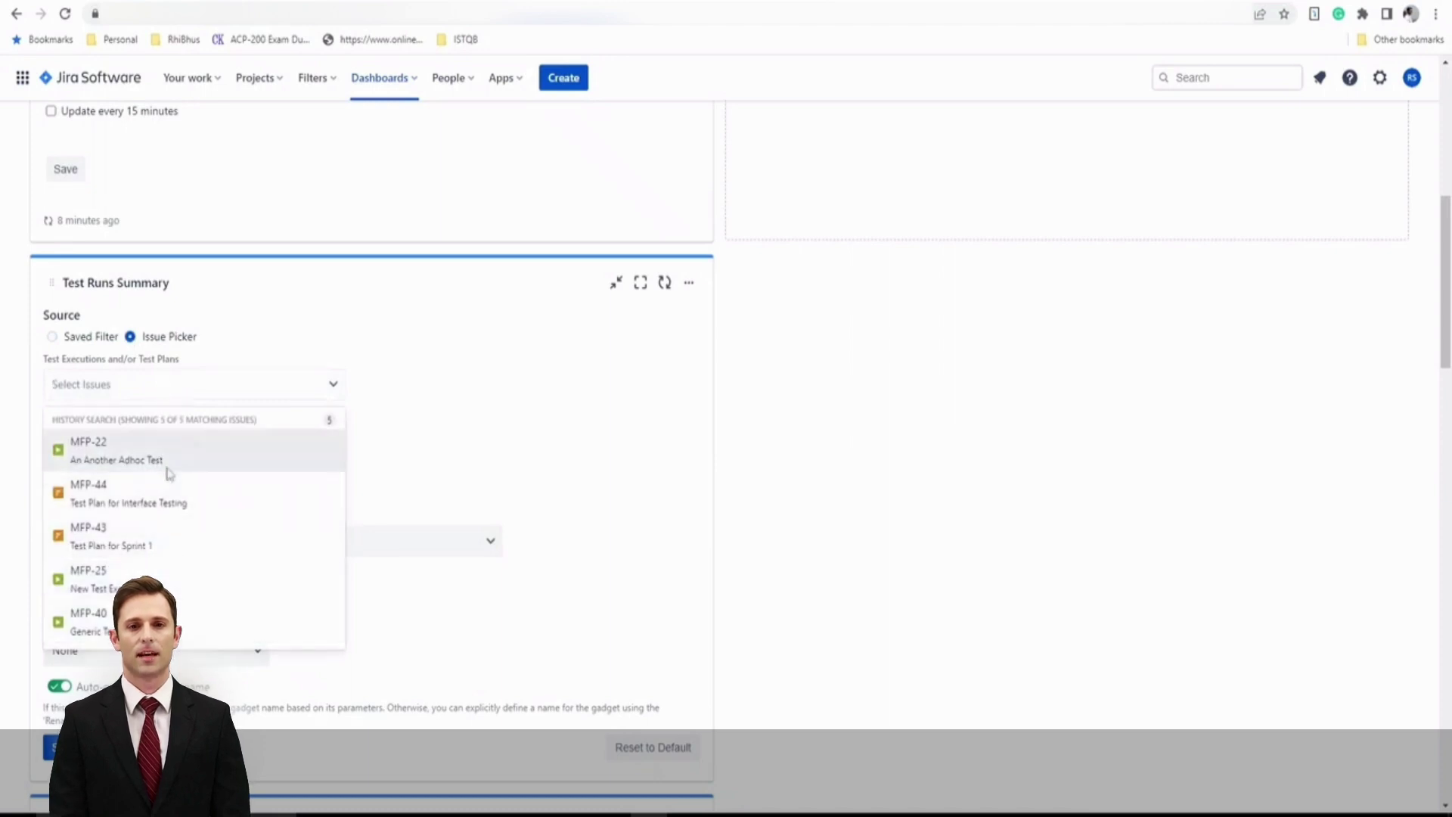
click(167, 495)
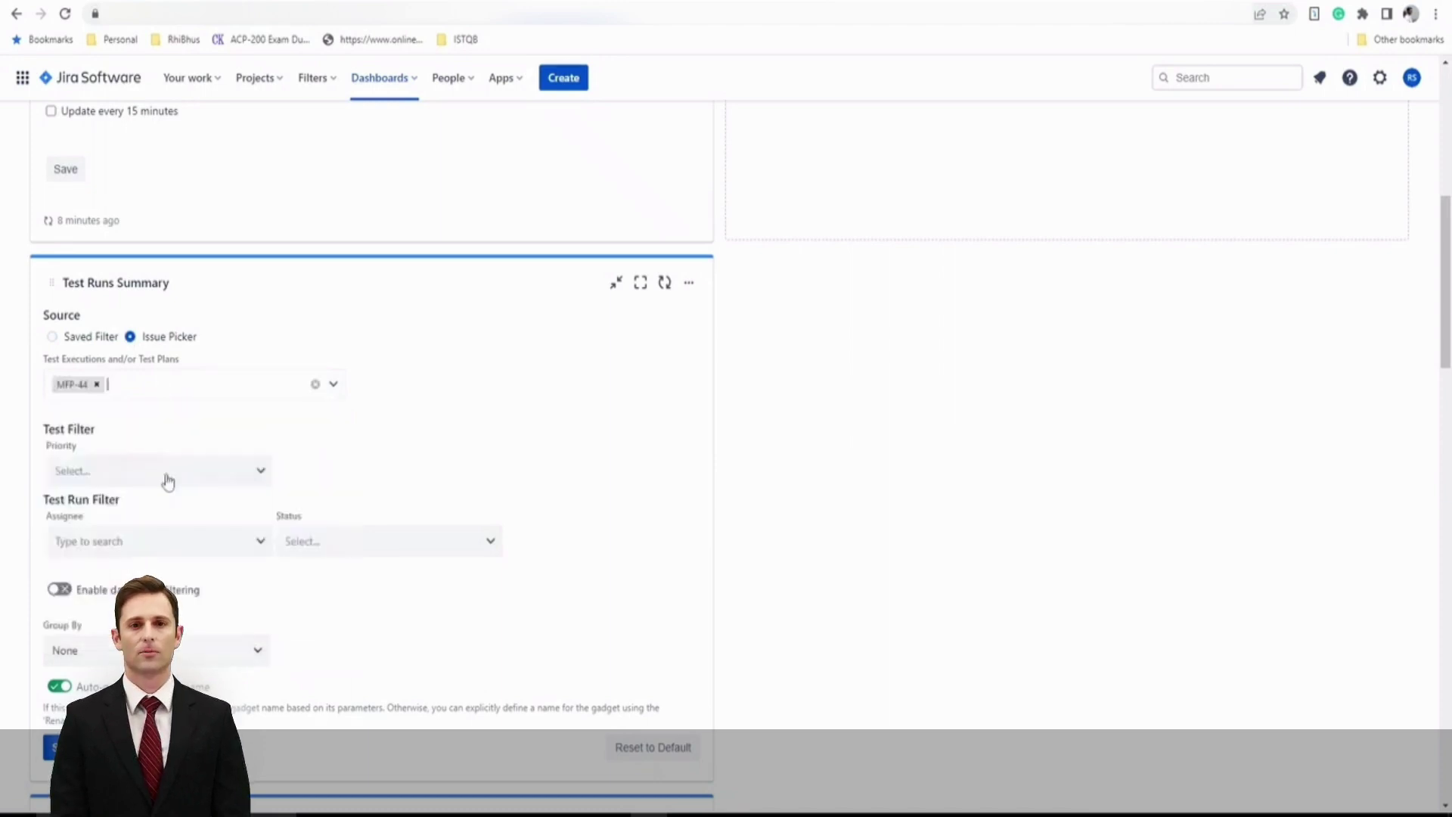
click(200, 390)
click(196, 495)
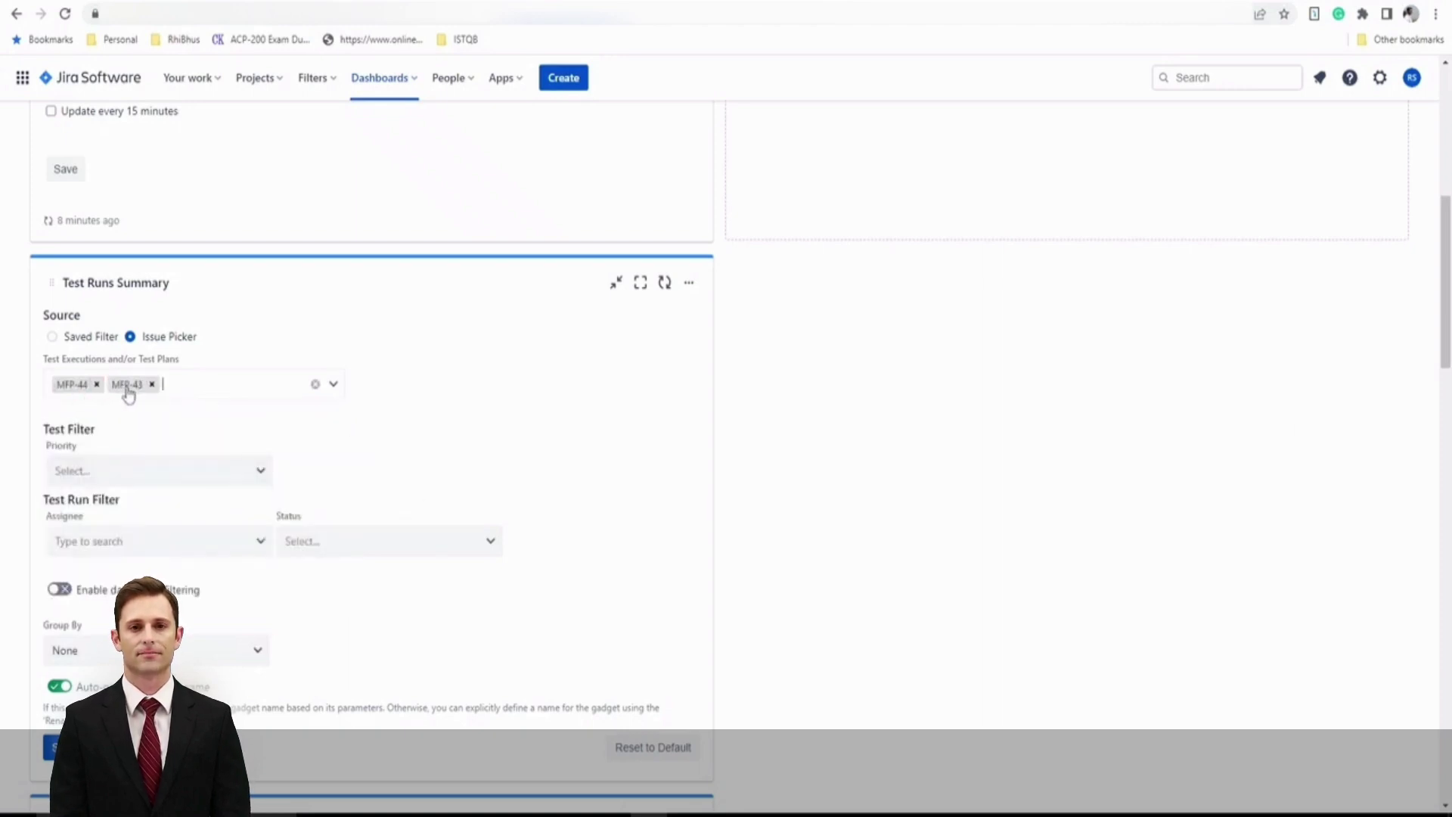
Step: Leave the Test Runs Summary gadget's priority filter empty and group its results by Priority
click(168, 472)
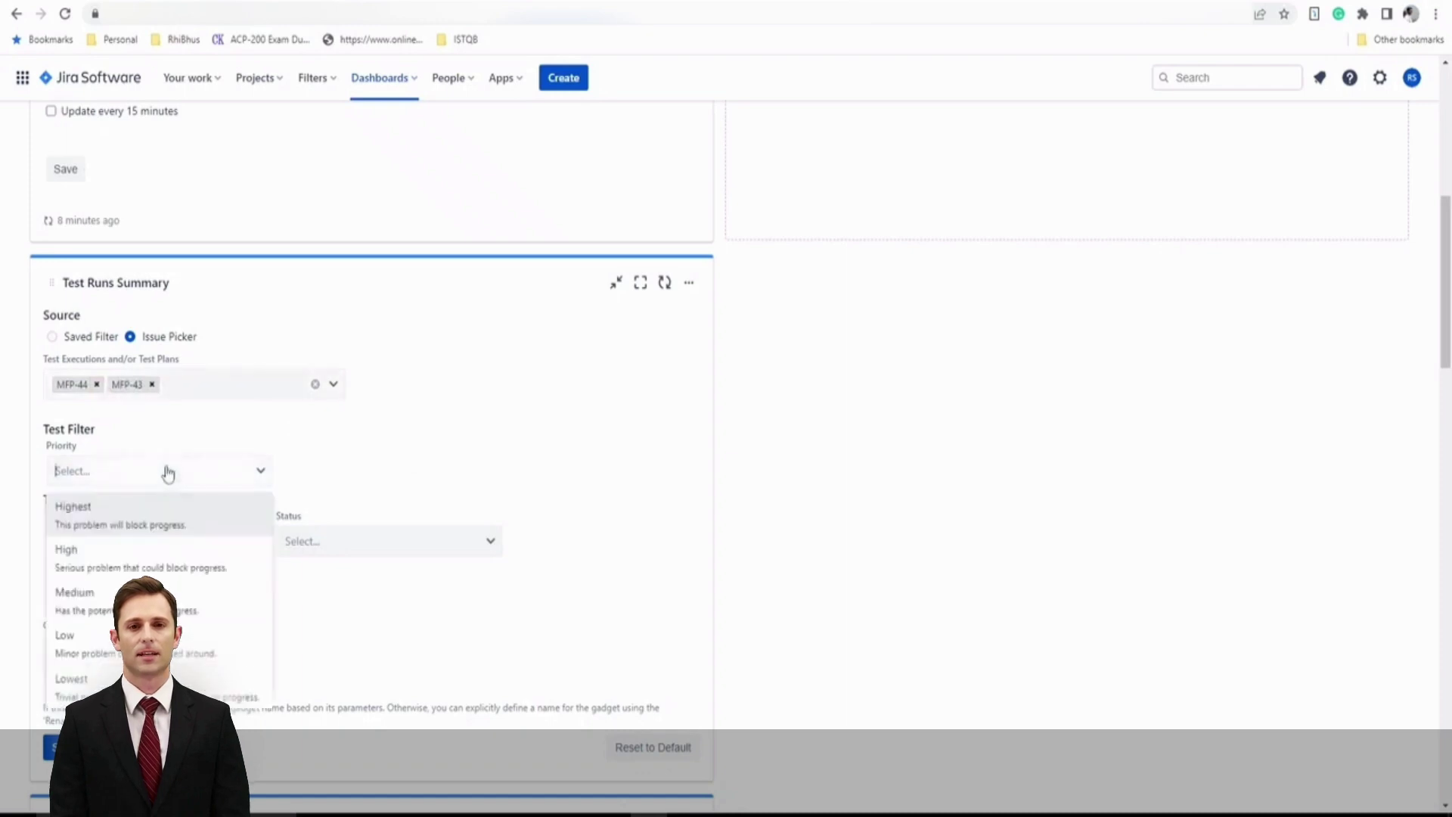
click(337, 473)
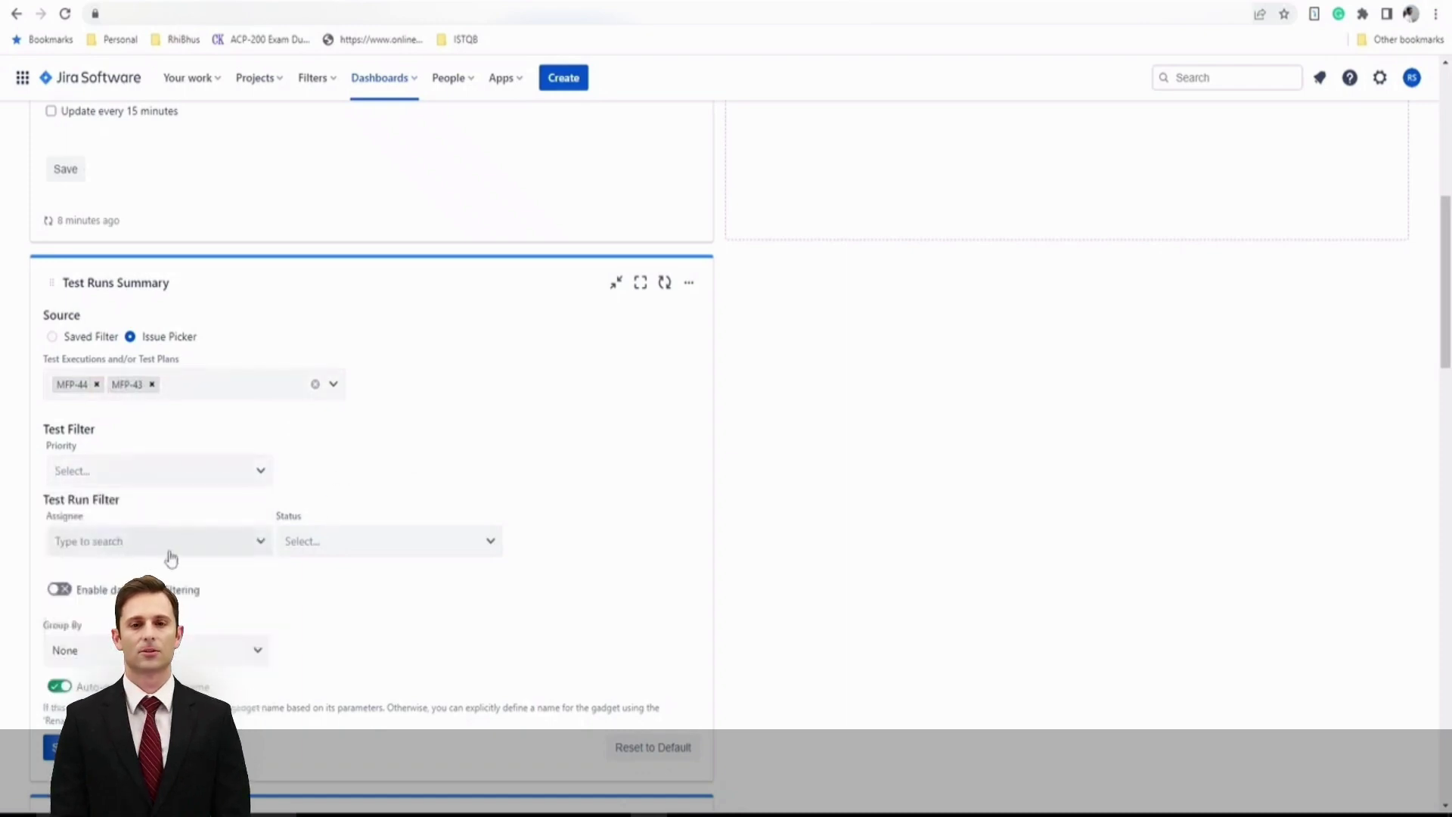
scroll(337, 603, down, 1)
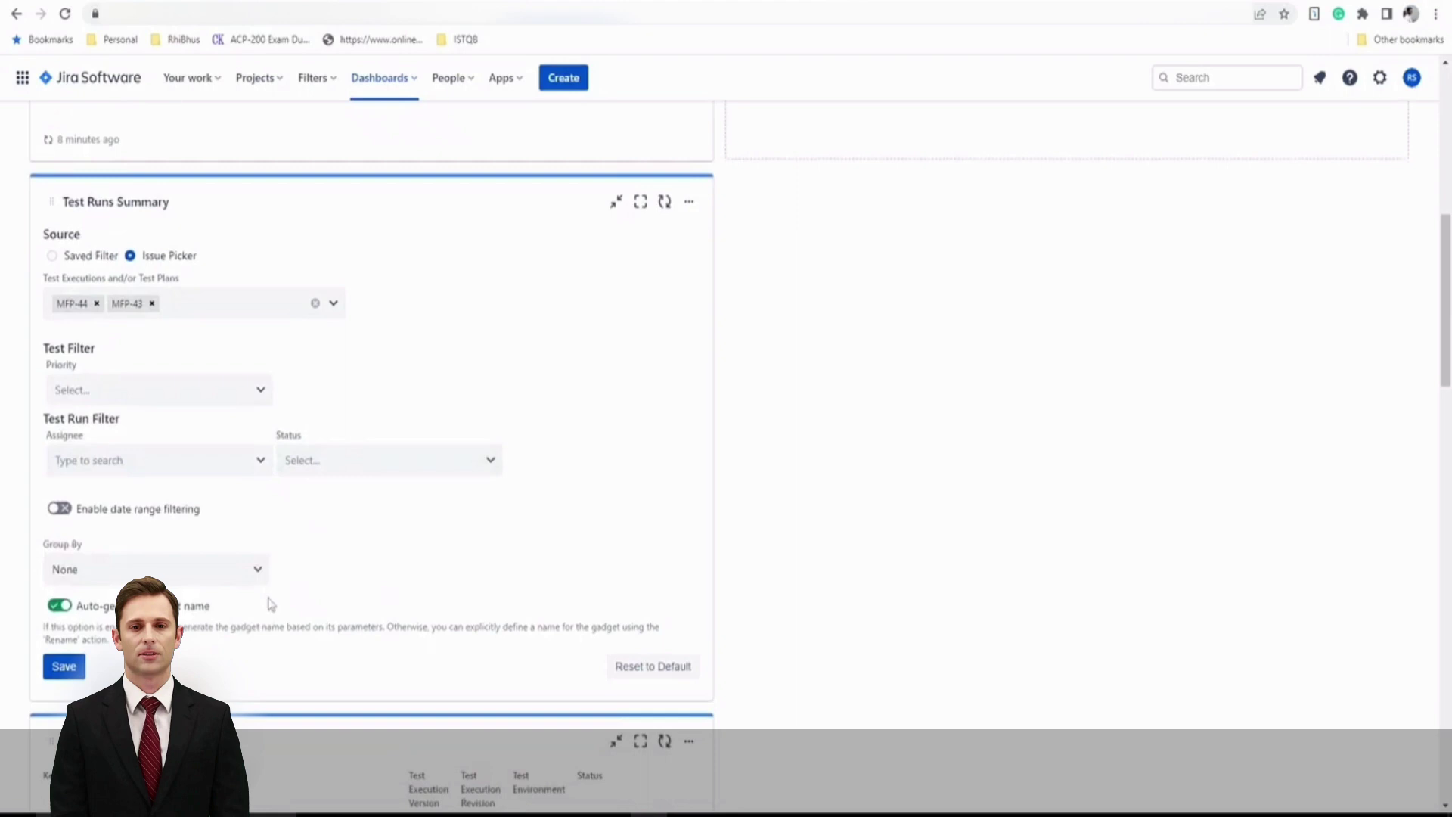
click(175, 579)
scroll(367, 590, down, 2)
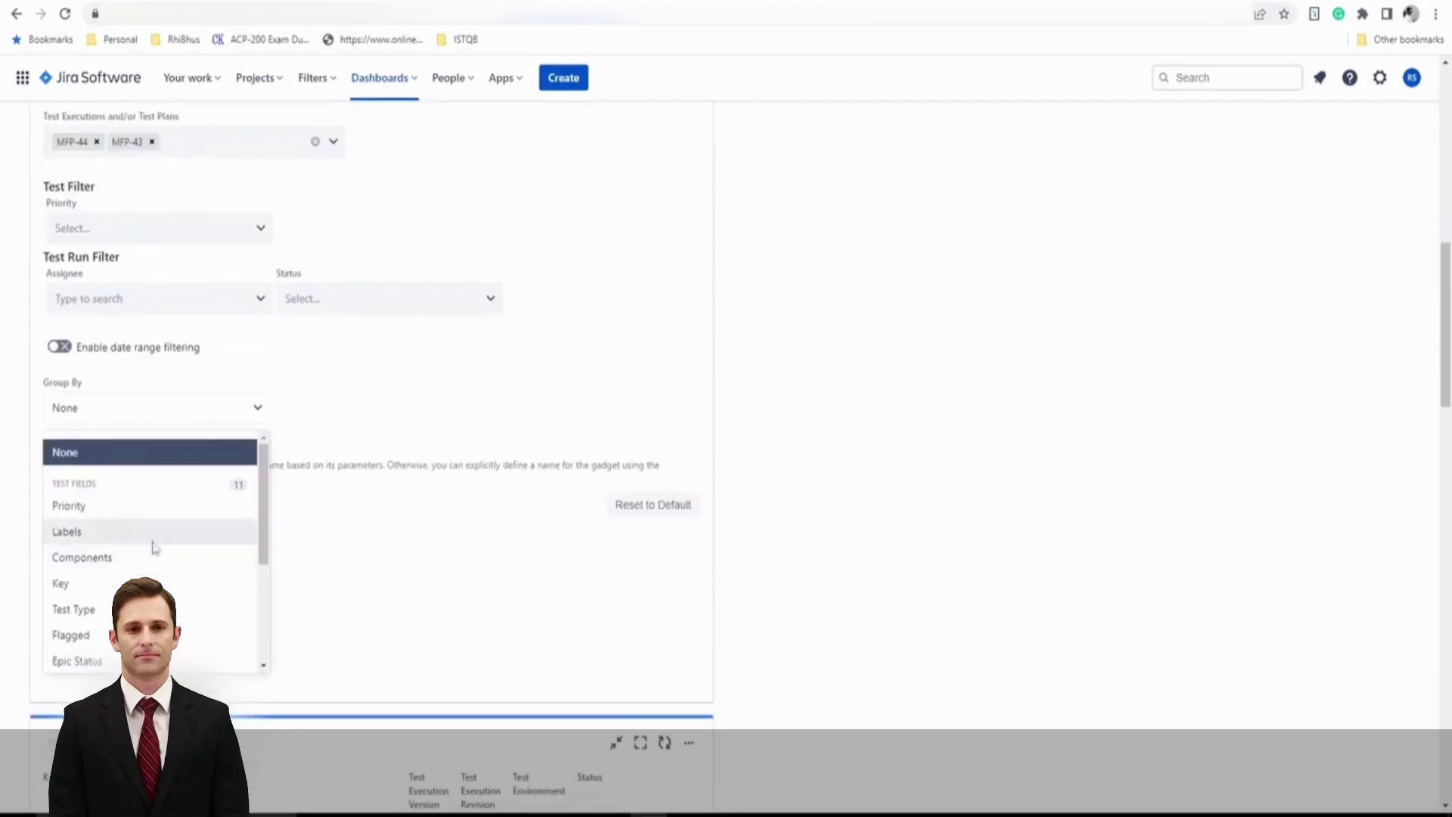
scroll(150, 605, down, 3)
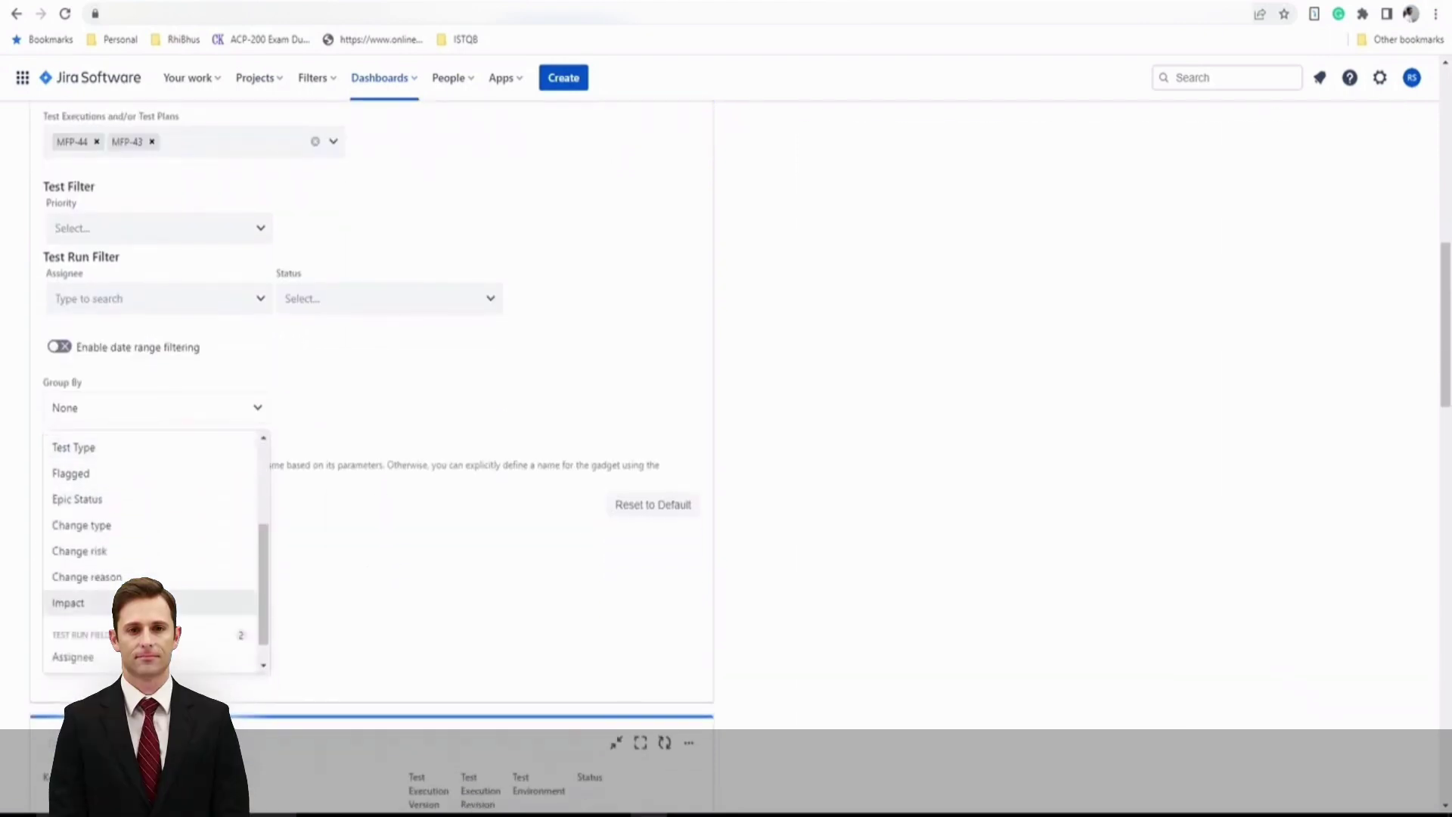
scroll(150, 605, up, 3)
click(136, 506)
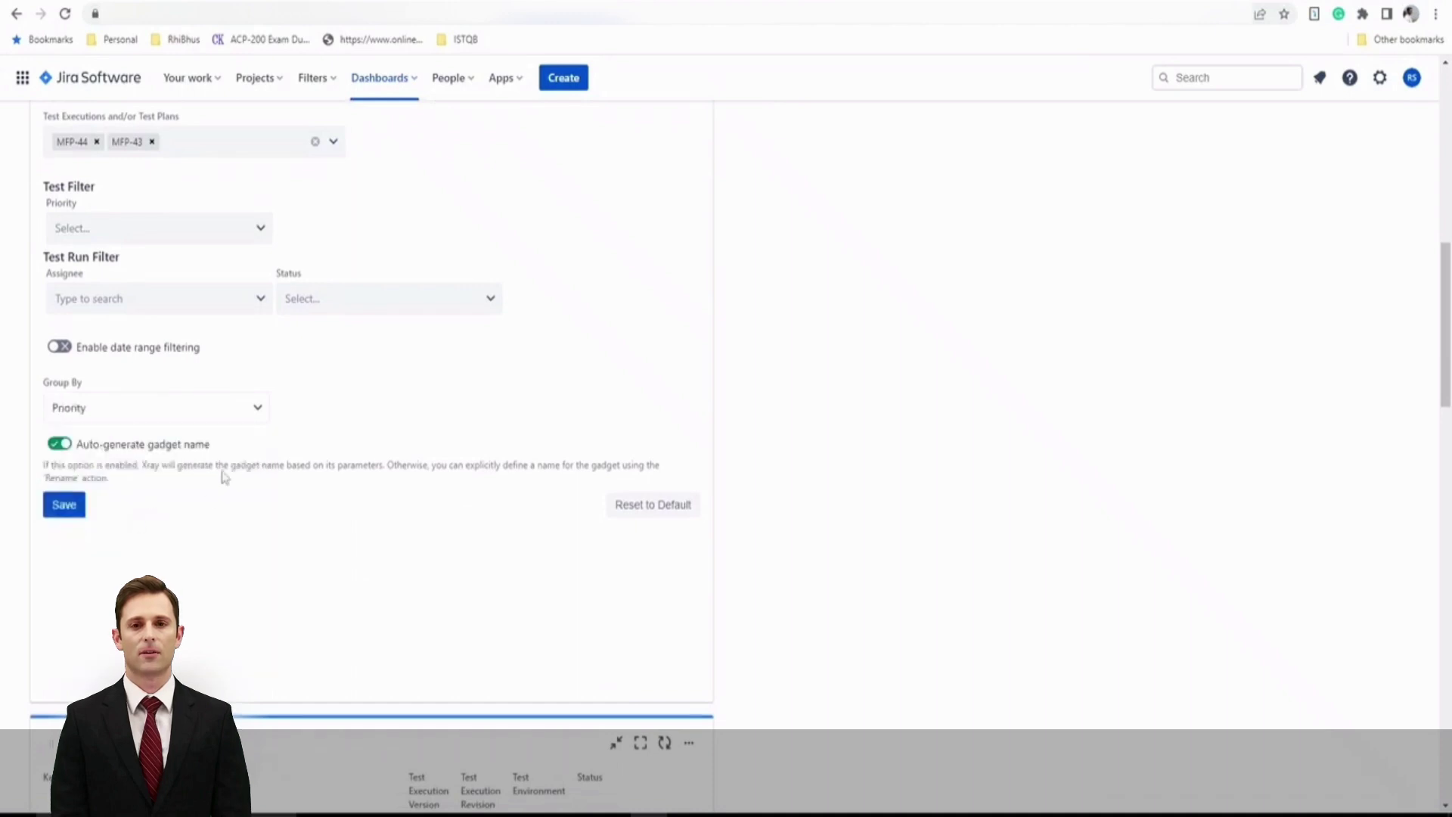
Step: Disable the Test Runs Summary gadget's automatic name and save the gadget
click(59, 444)
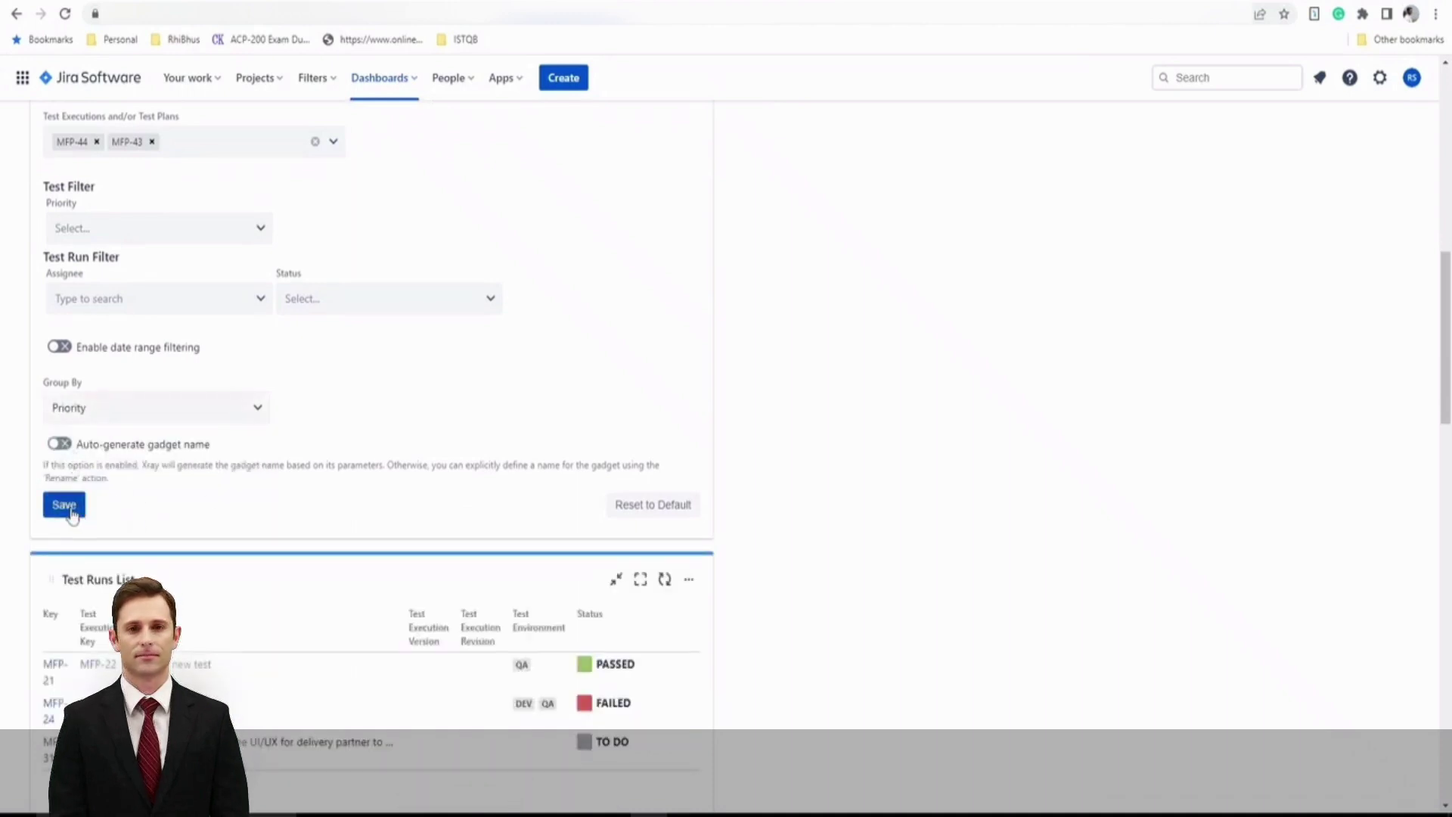
click(64, 504)
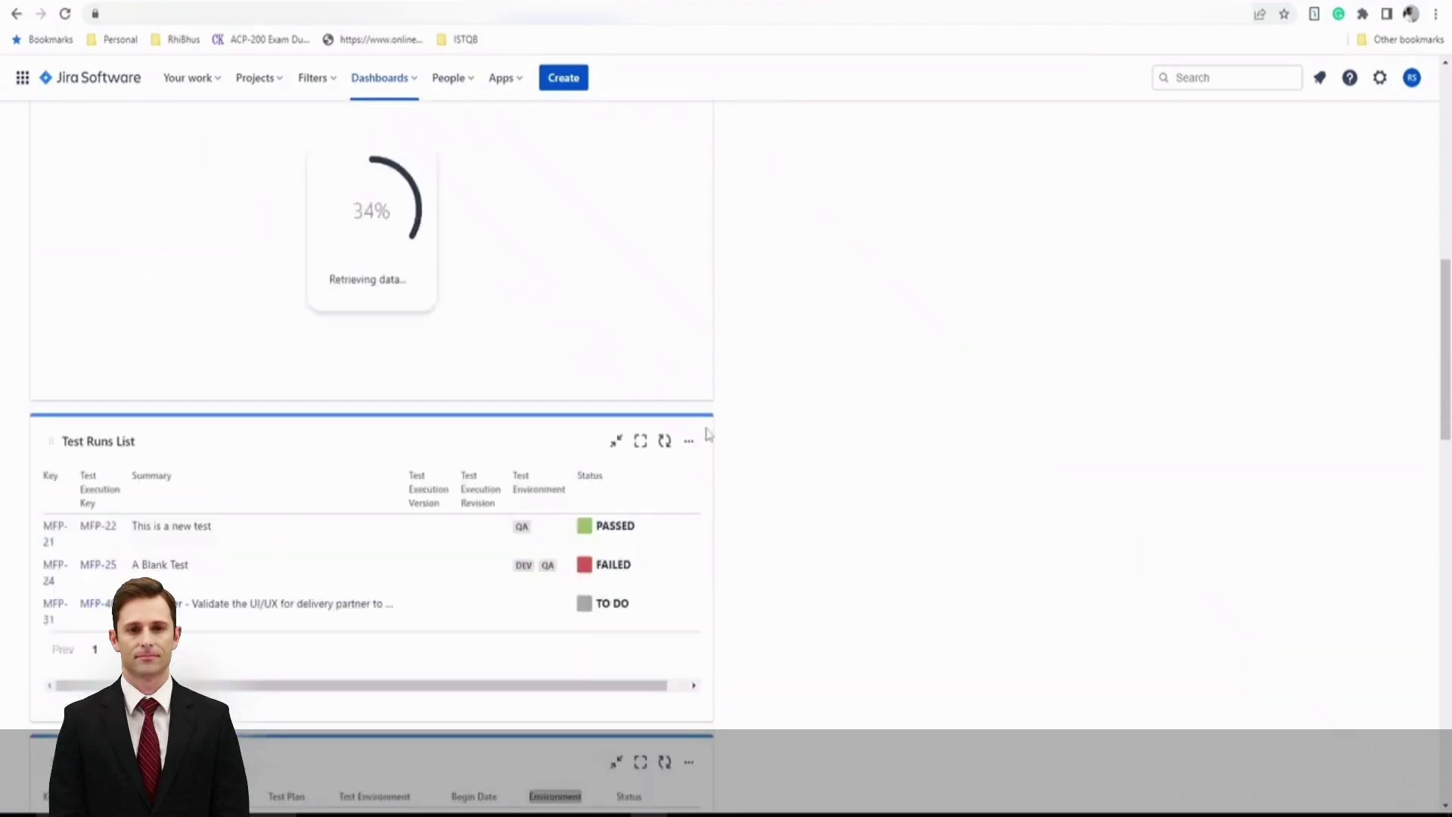
scroll(678, 499, up, 3)
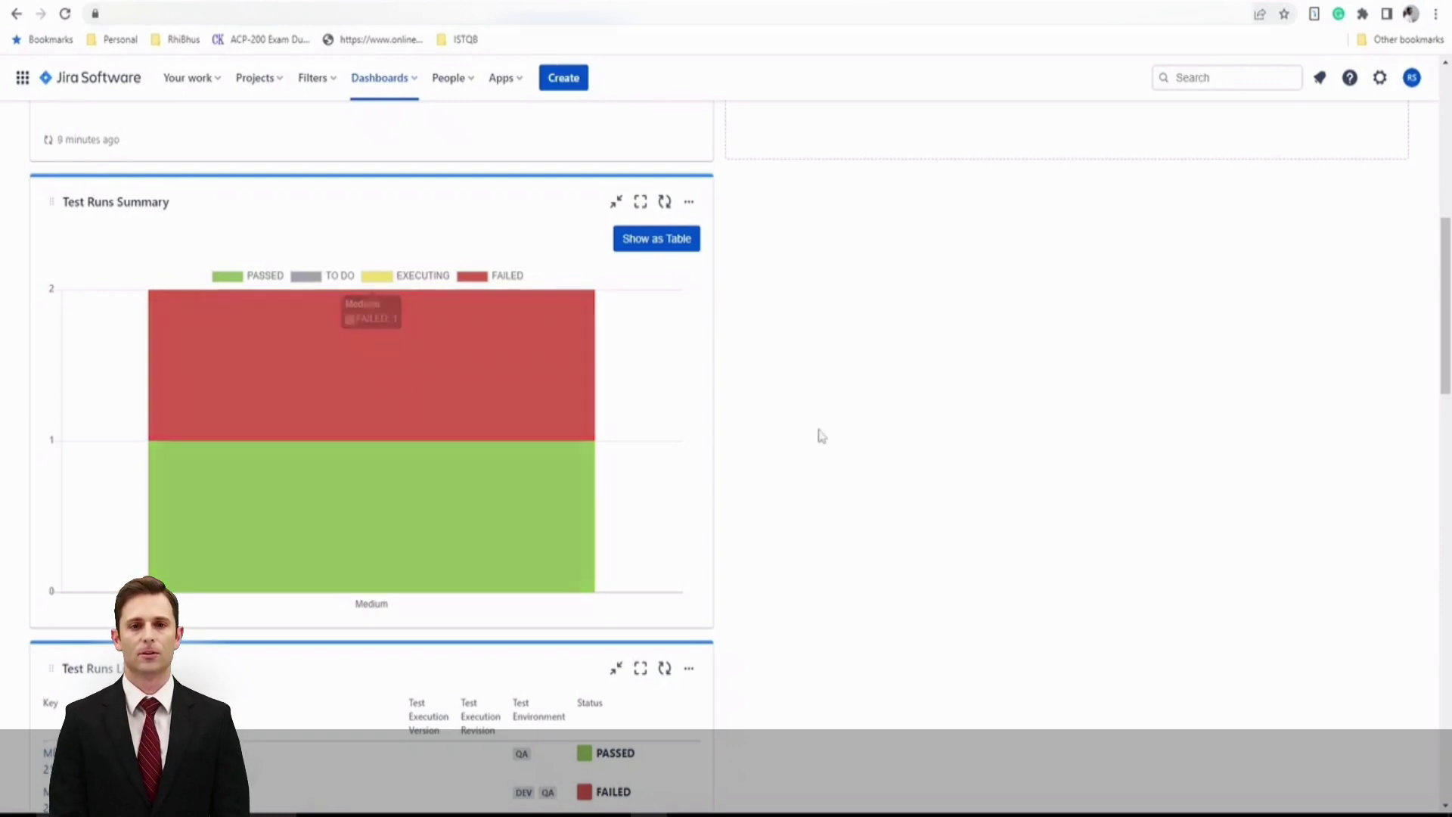
Step: Show the Test Runs Summary results as a table instead of a chart
click(659, 244)
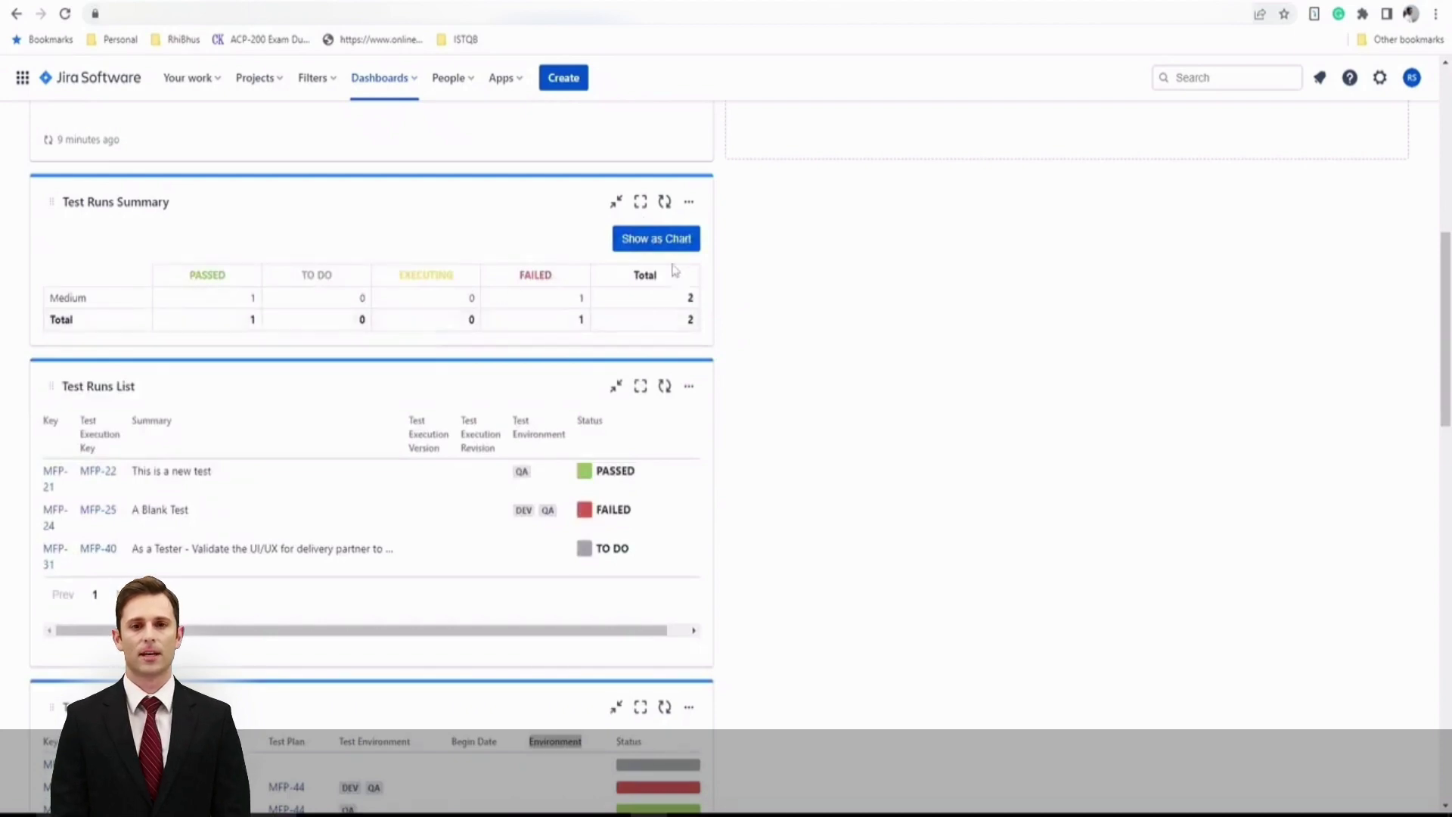
scroll(717, 700, down, 2)
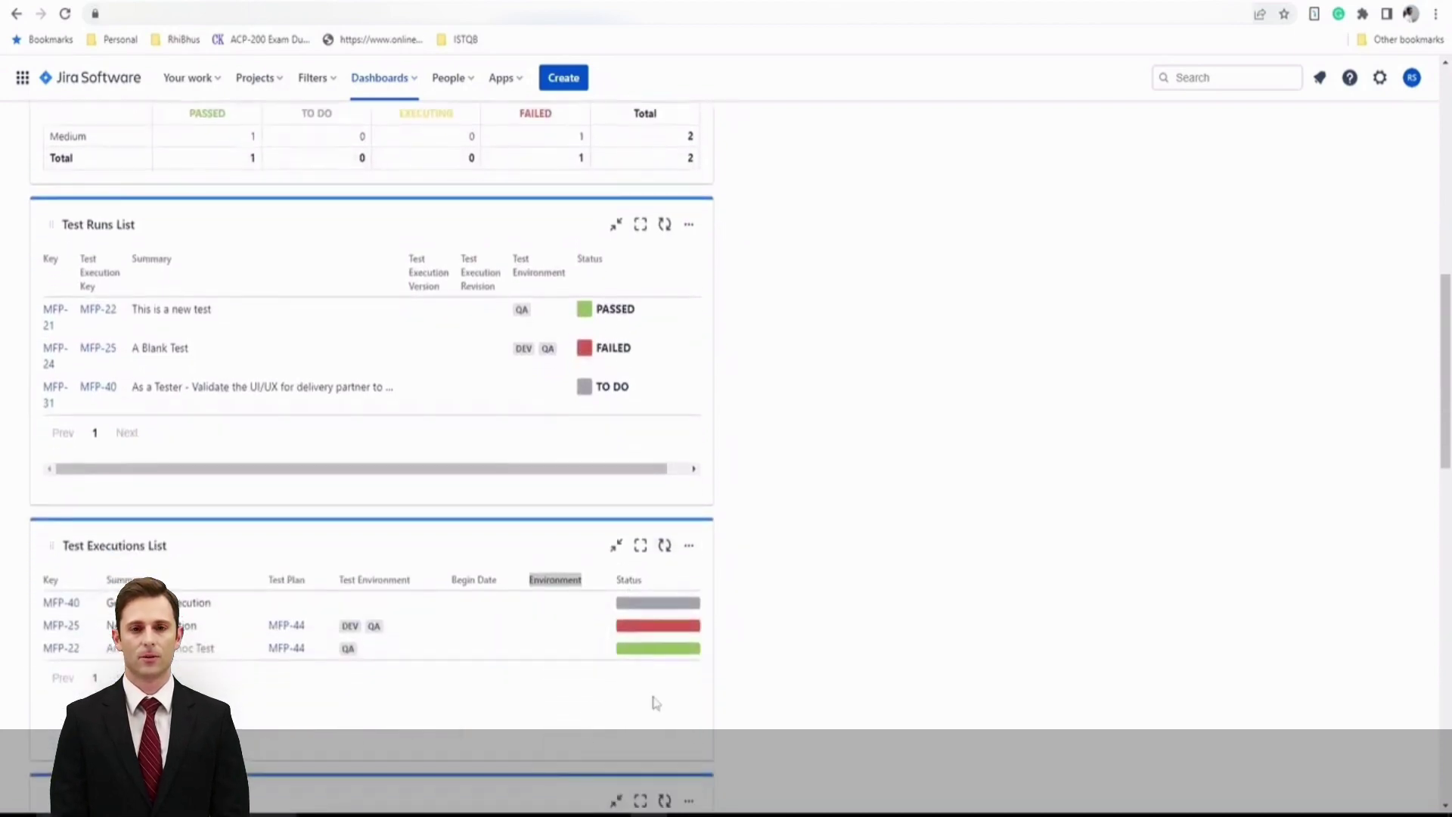
scroll(759, 661, up, 2)
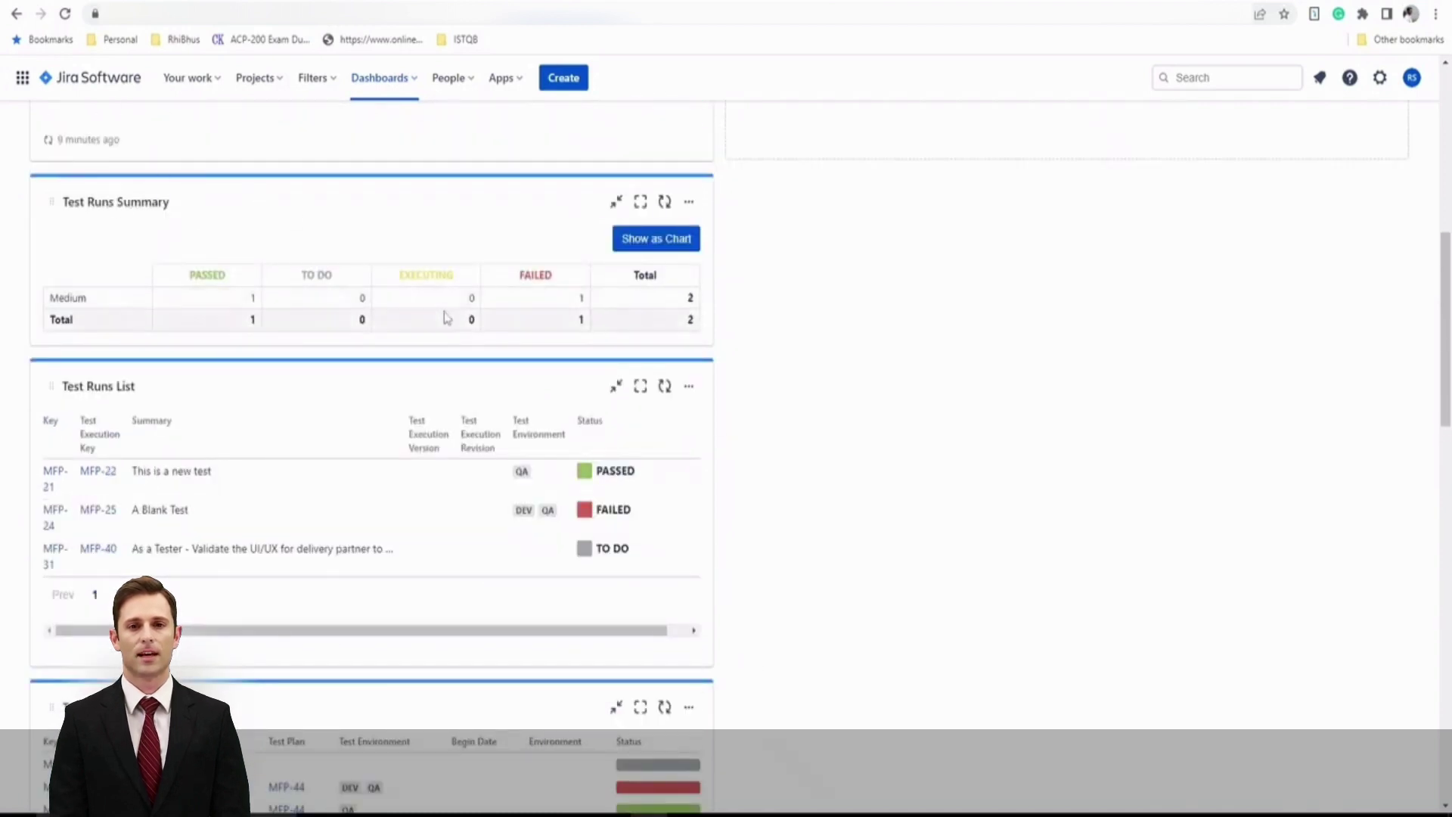
Step: Compare the chart and table views of the Test Runs Summary gadget, ending on the table view
click(657, 241)
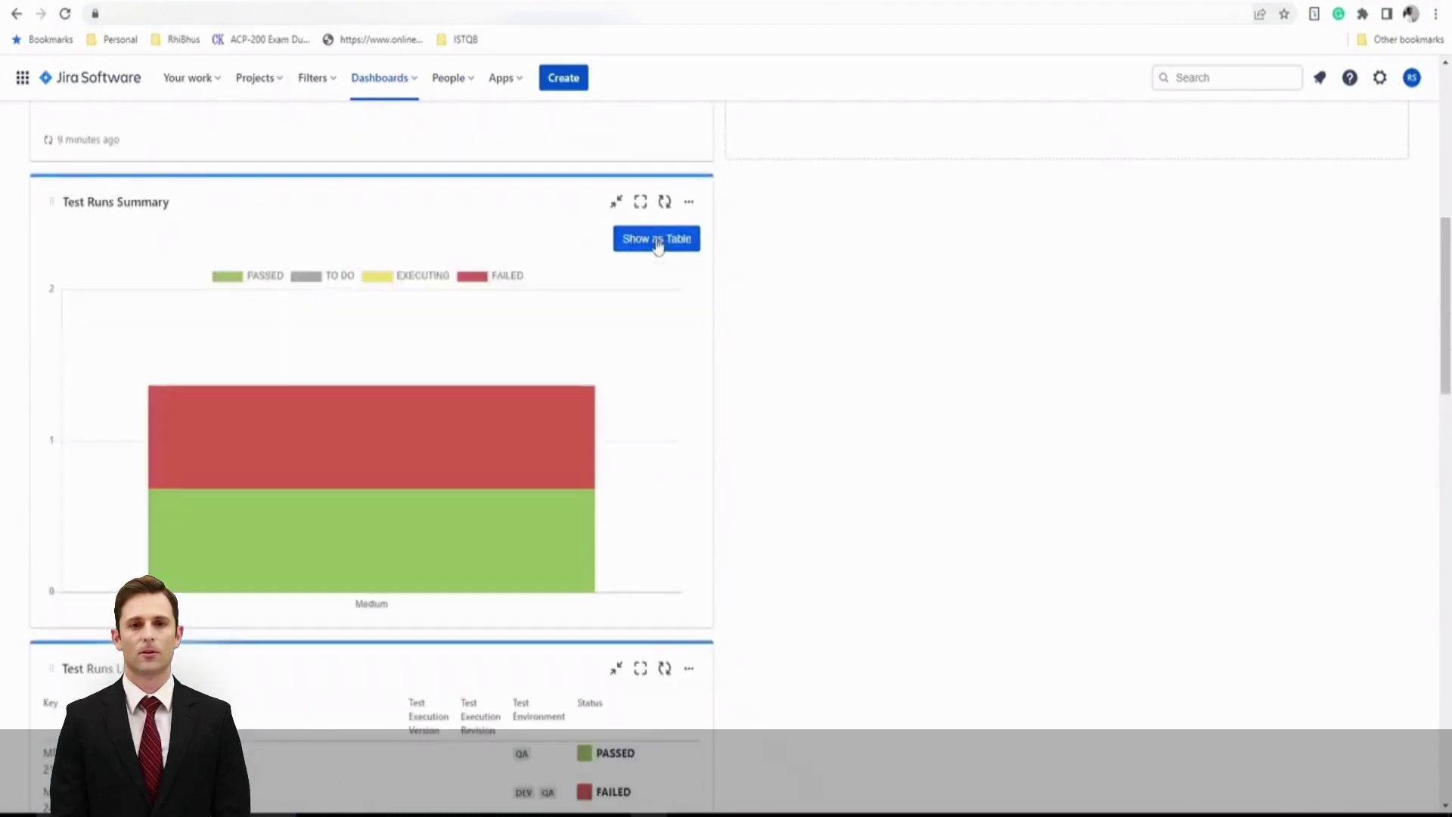
click(656, 240)
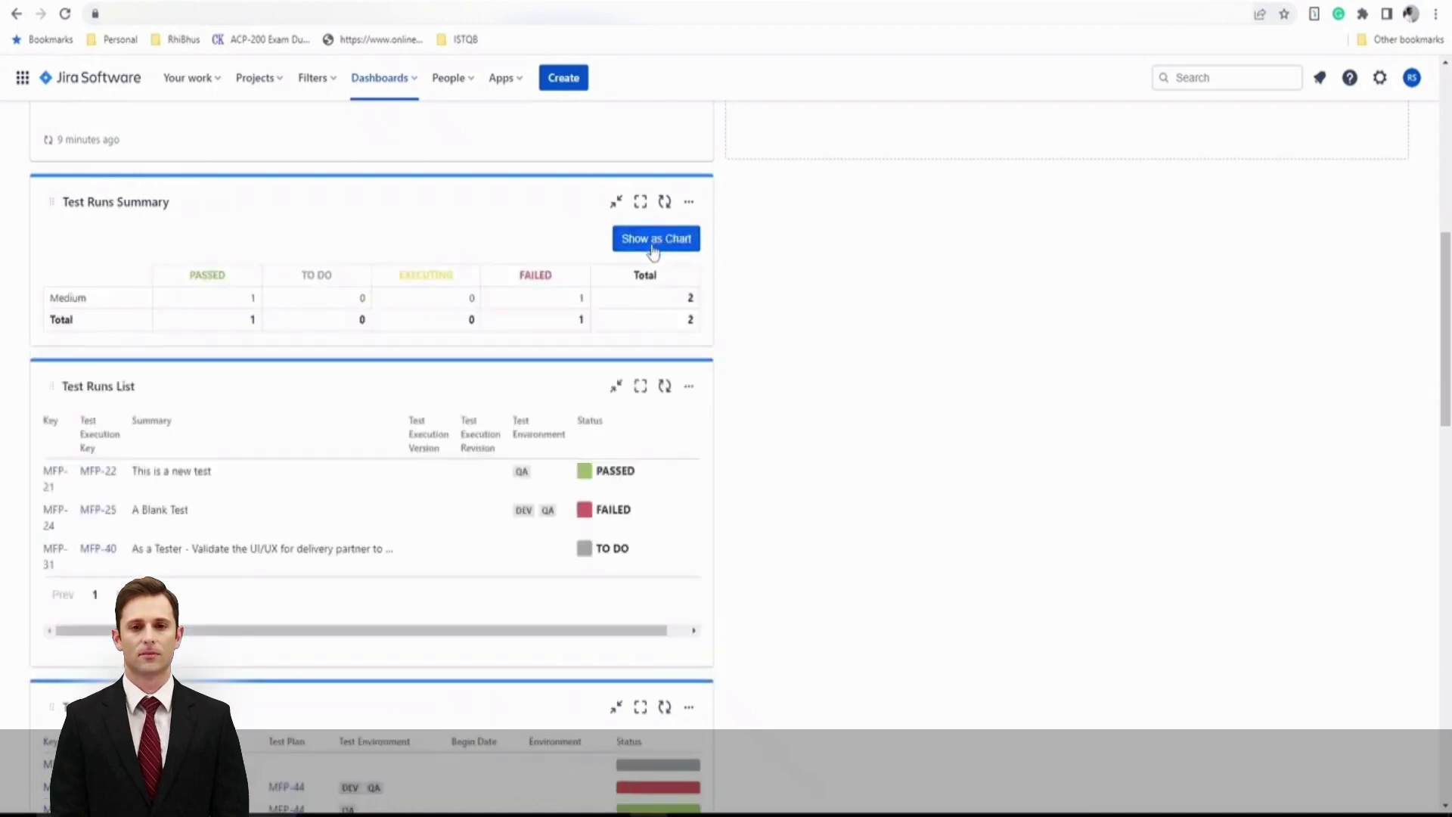
scroll(541, 465, up, 2)
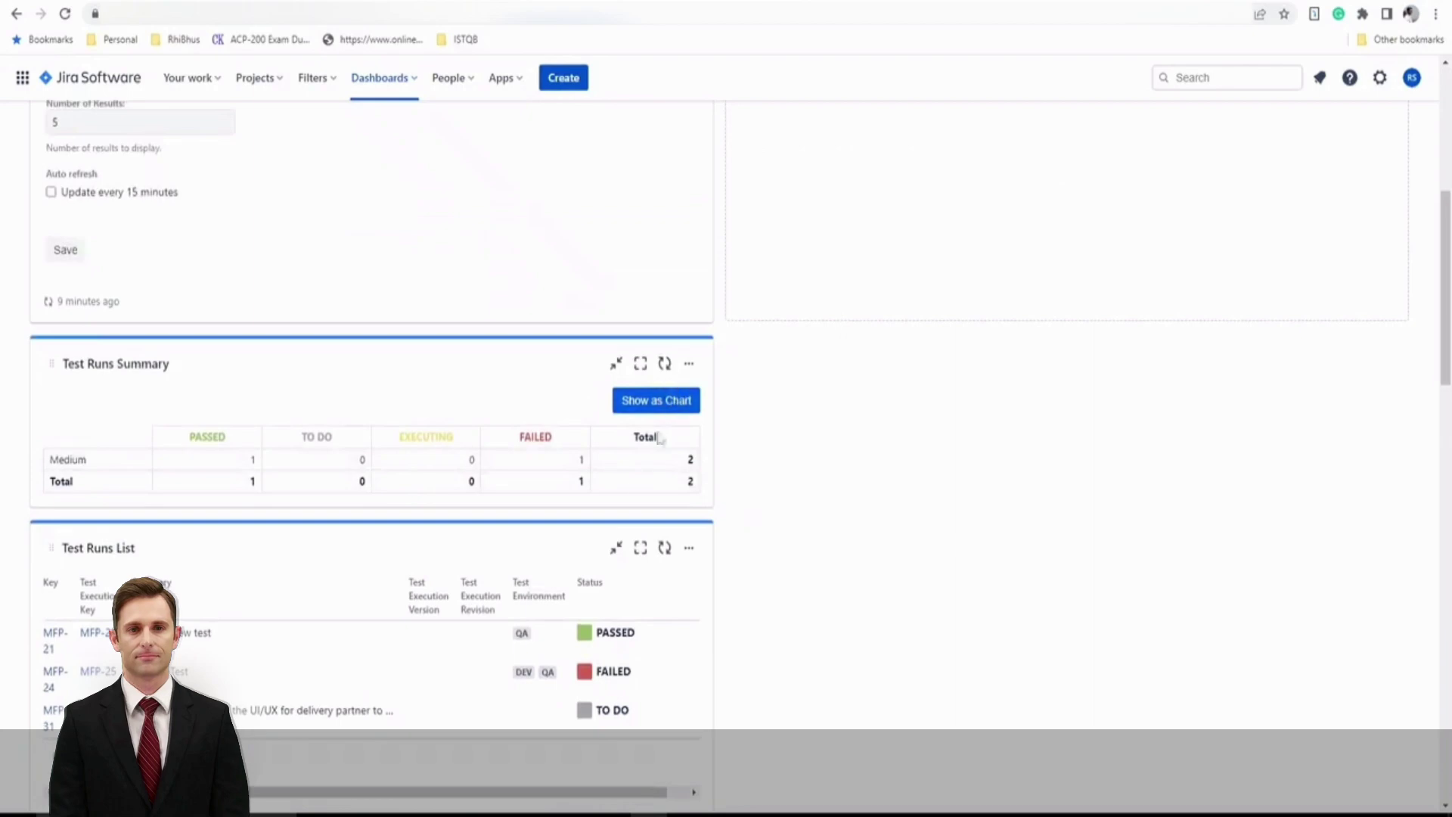
scroll(593, 554, down, 8)
scroll(596, 565, up, 8)
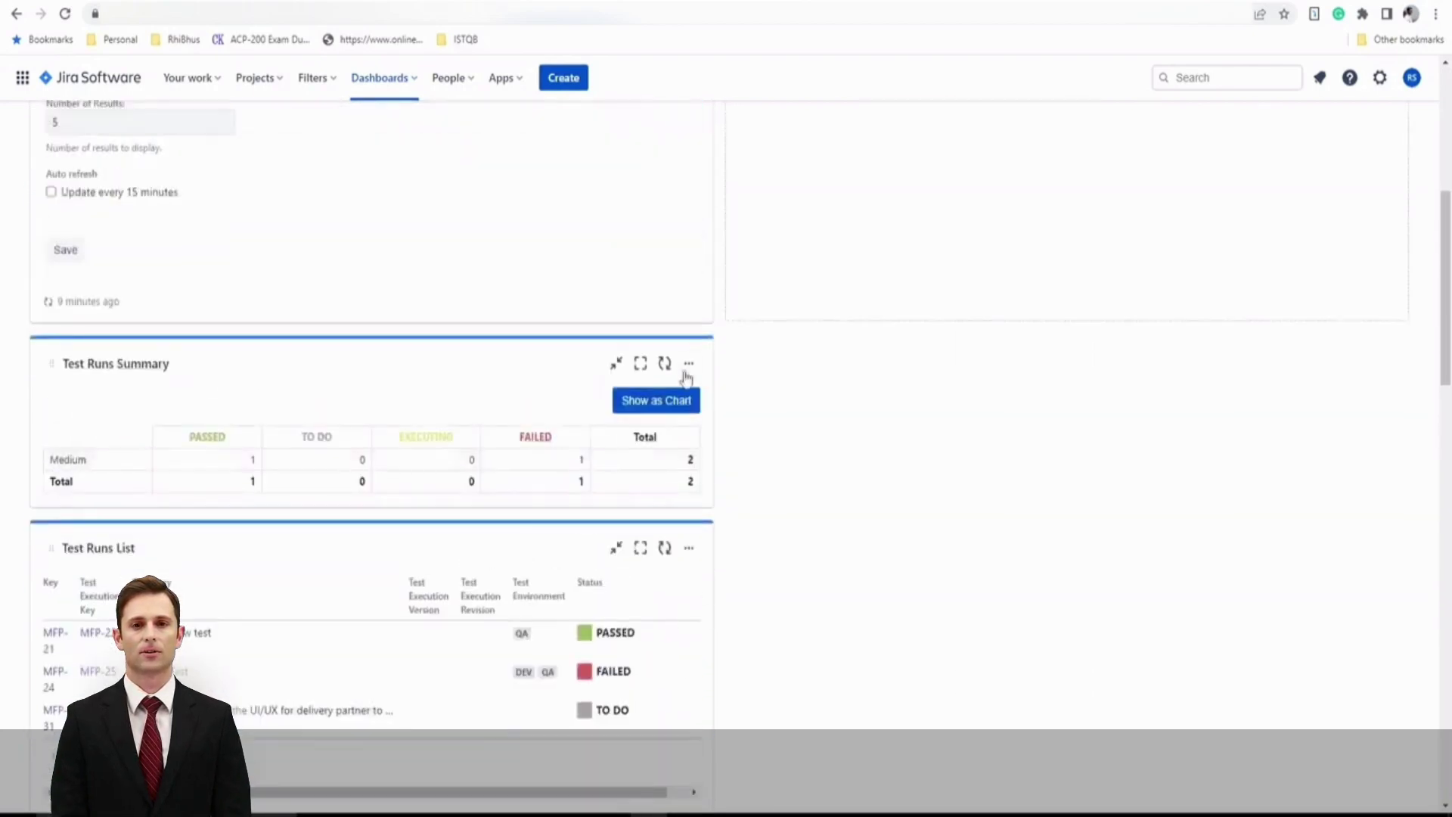
click(641, 415)
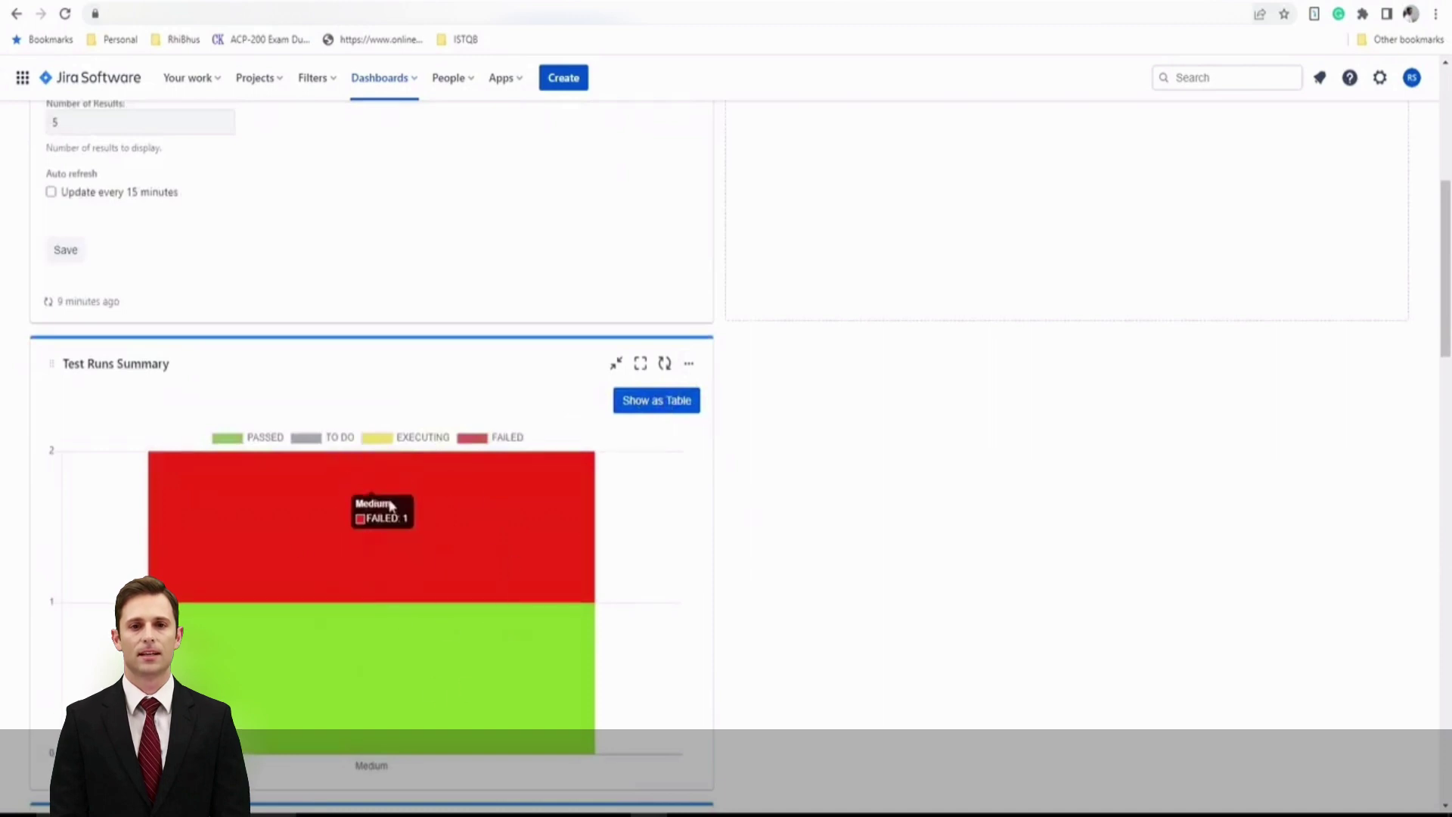
click(672, 417)
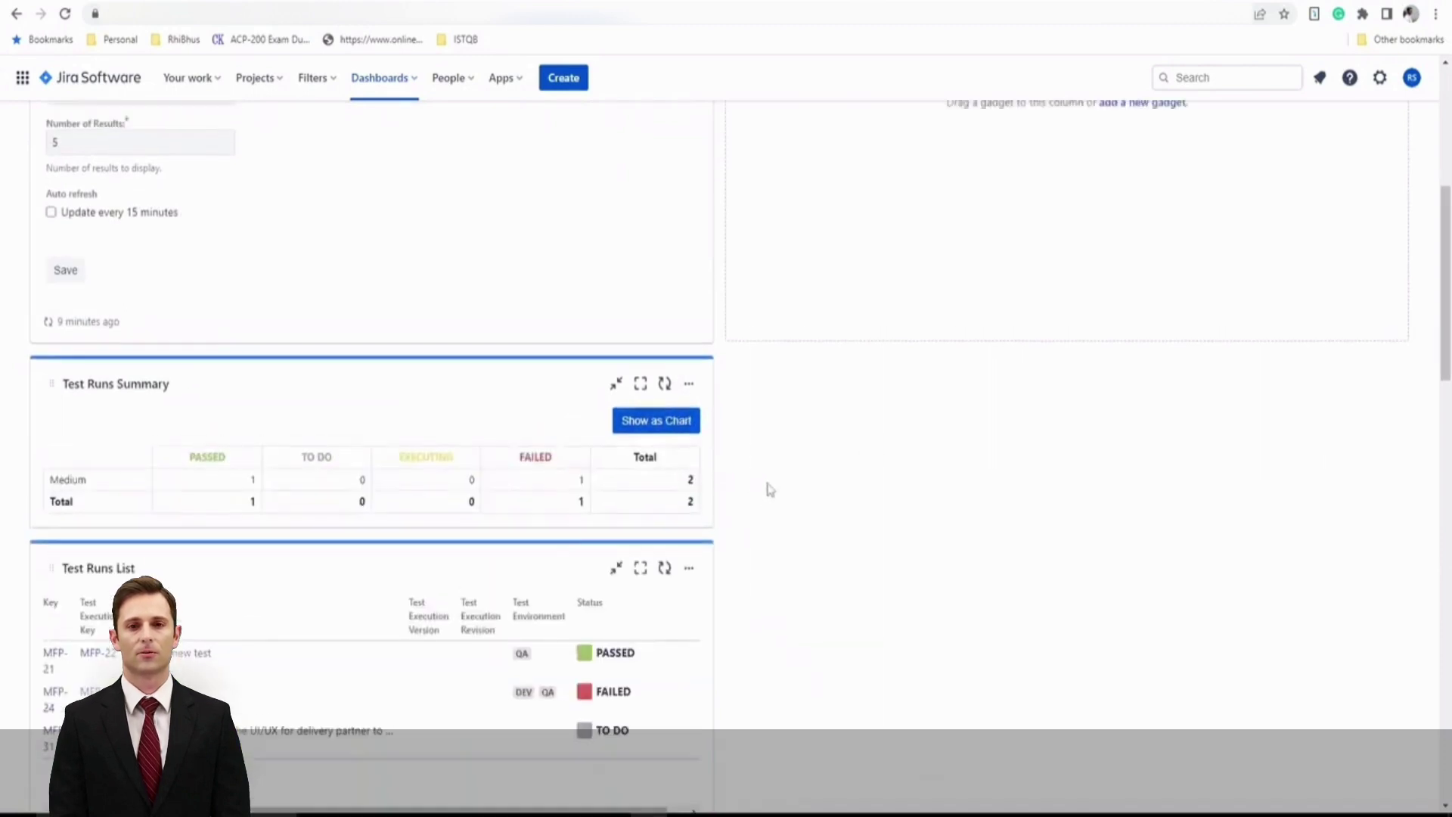
Step: Select the saved filter Filter for MFP board in the Two Dimensional Filter Statistics gadget
scroll(768, 489, up, 5)
scroll(694, 472, up, 2)
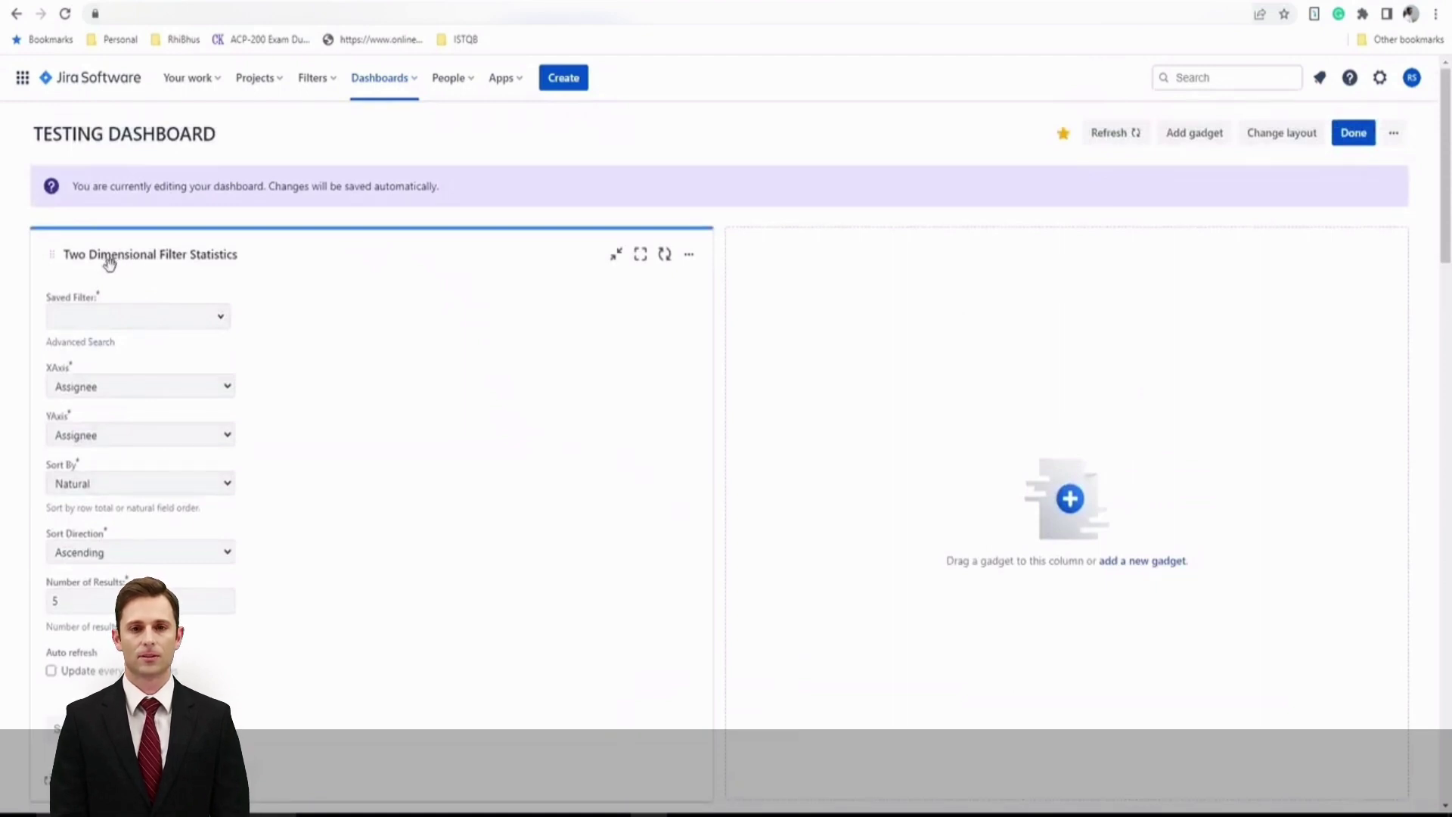
click(124, 316)
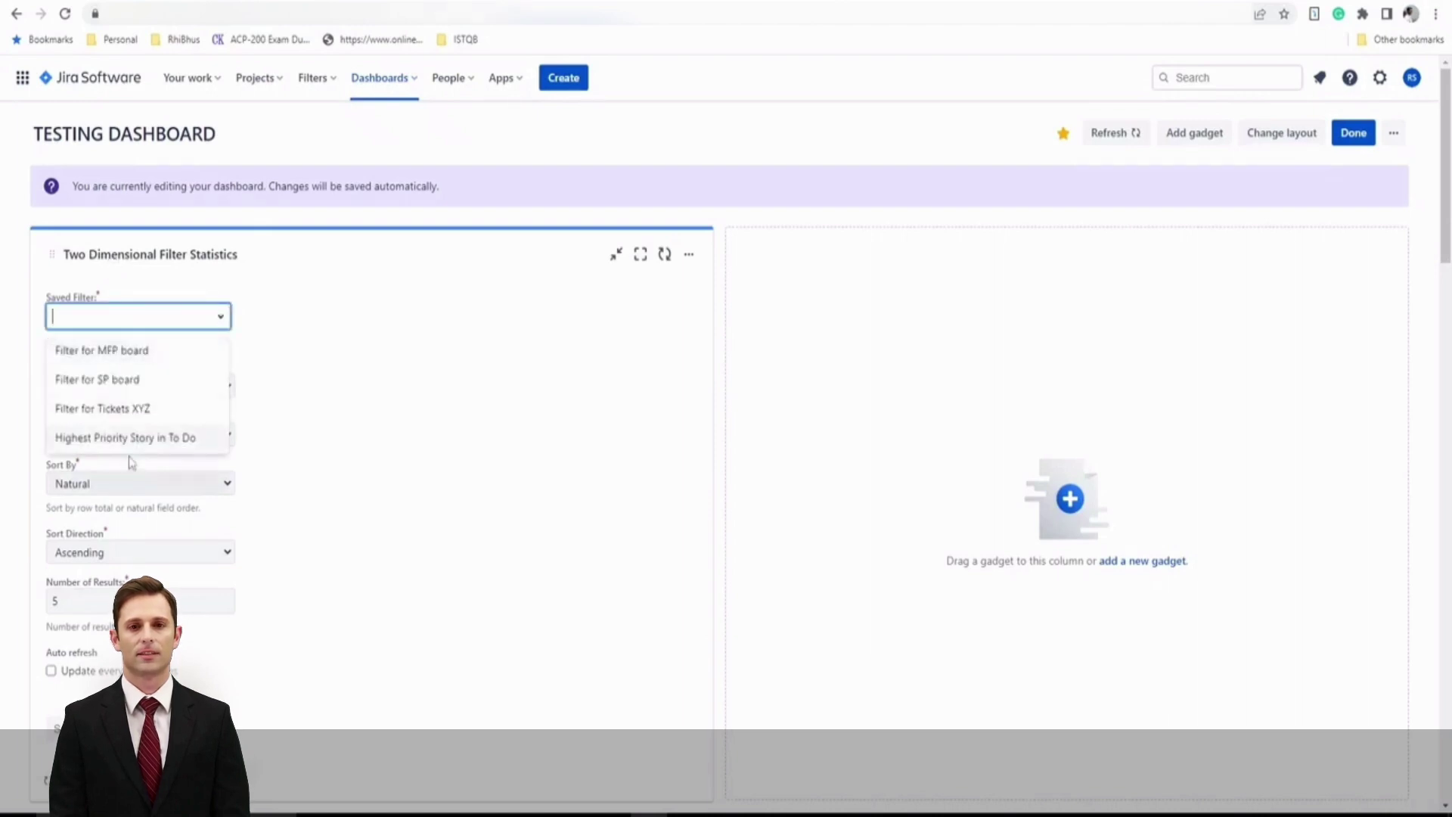
click(126, 353)
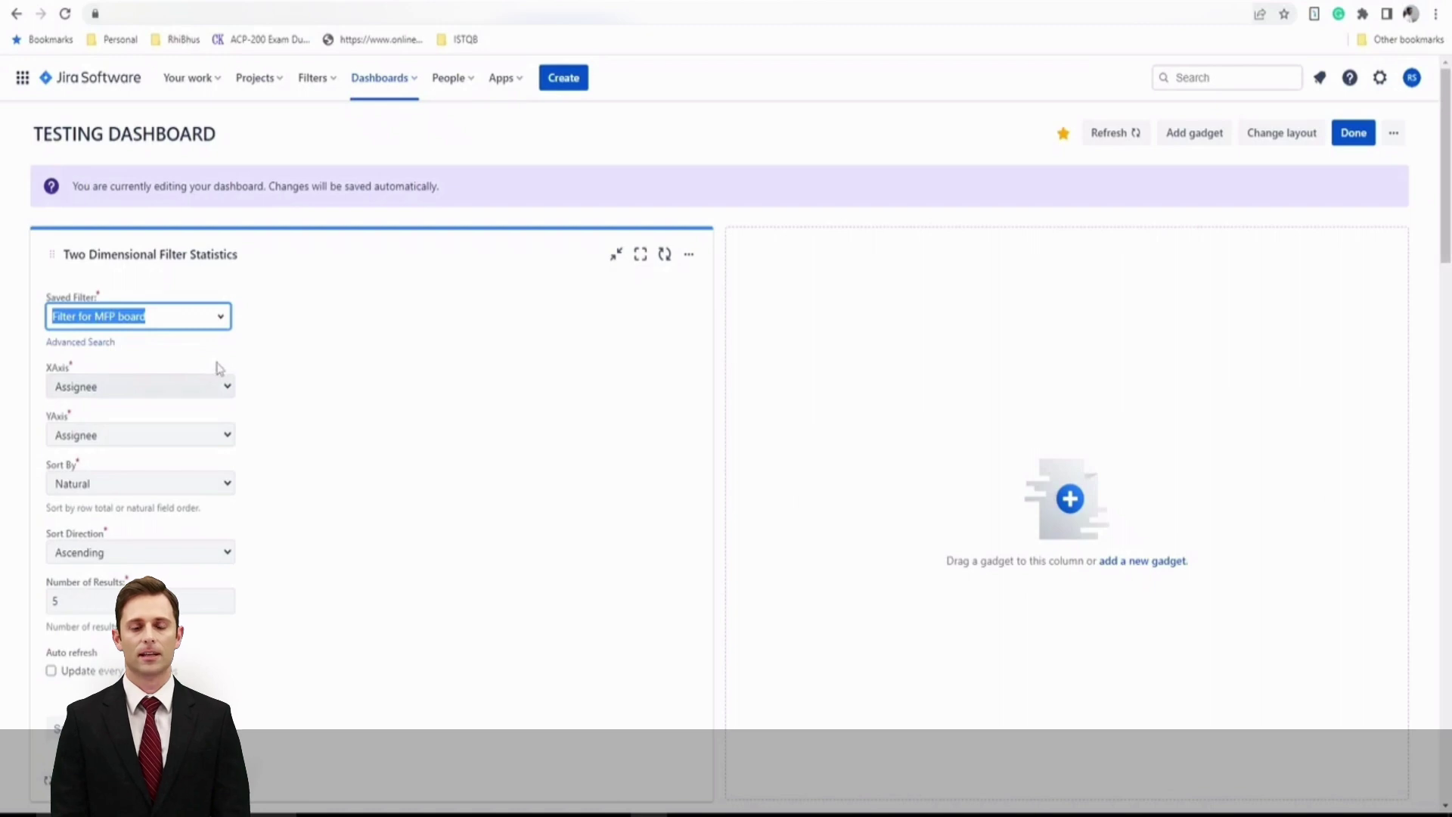
Step: Set the Two Dimensional Filter Statistics gadget's X axis to Priority and its Y axis to Issue Type
click(202, 387)
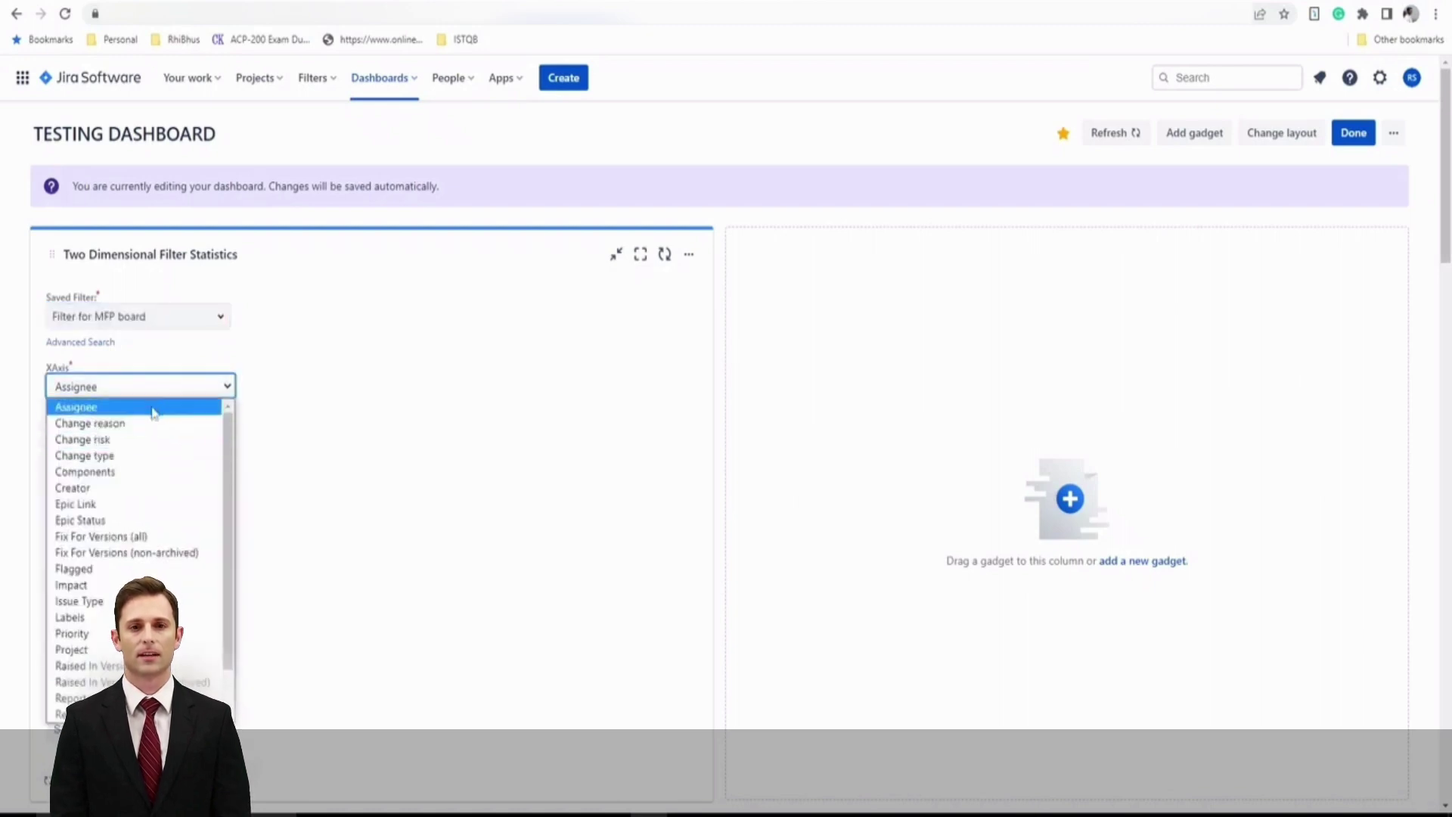
click(153, 412)
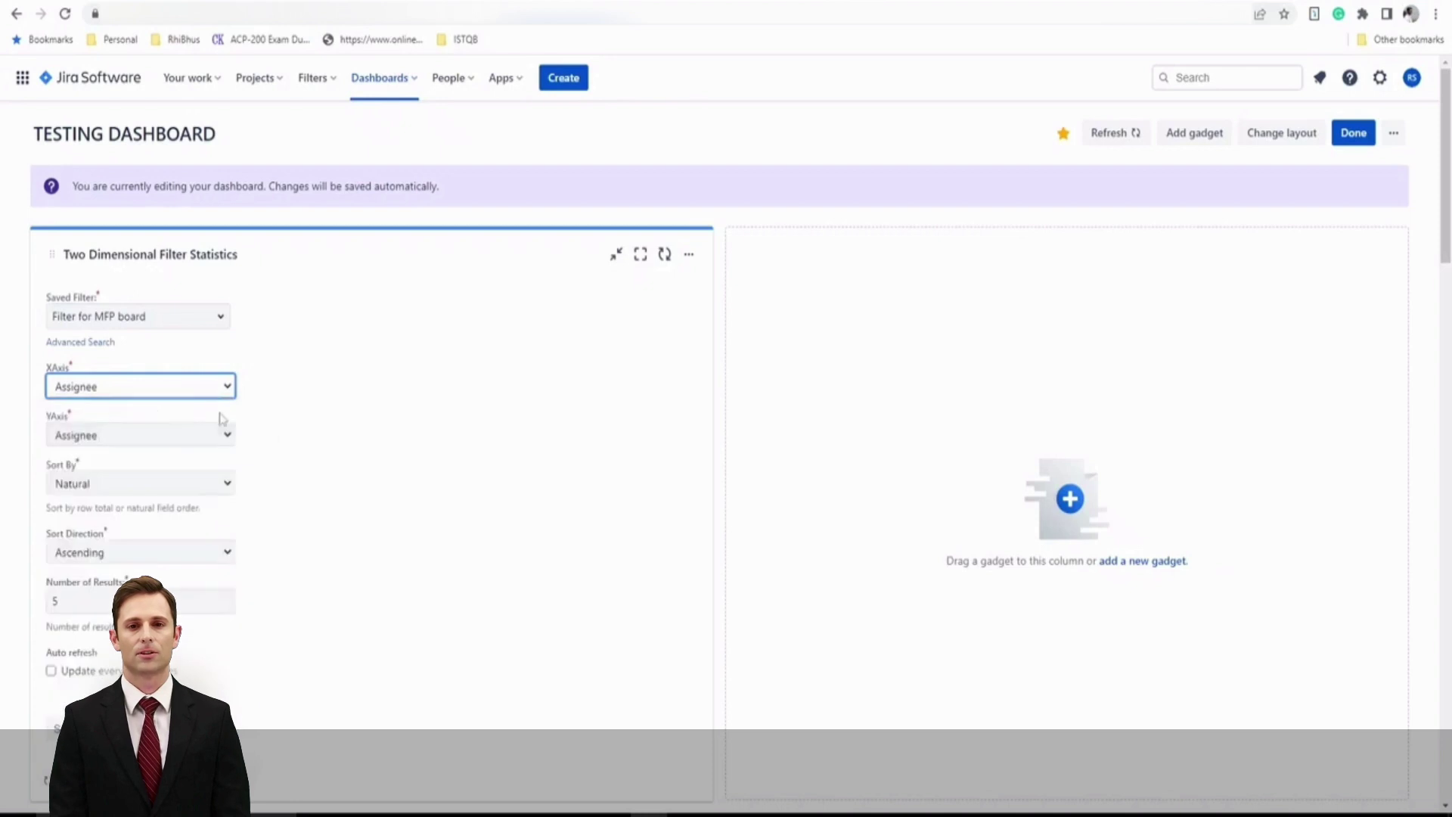
click(183, 397)
scroll(144, 552, down, 1)
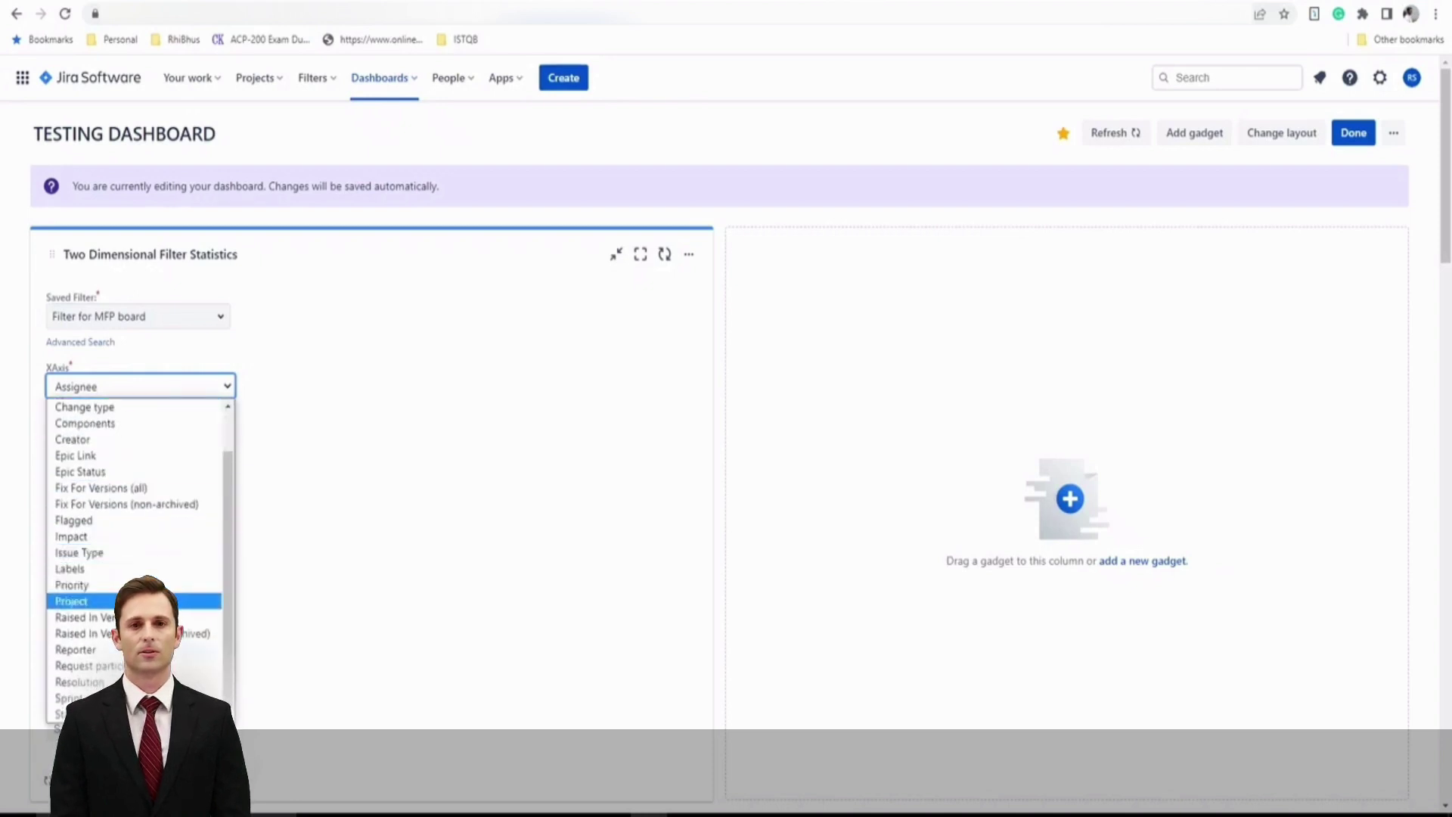
click(76, 584)
click(225, 439)
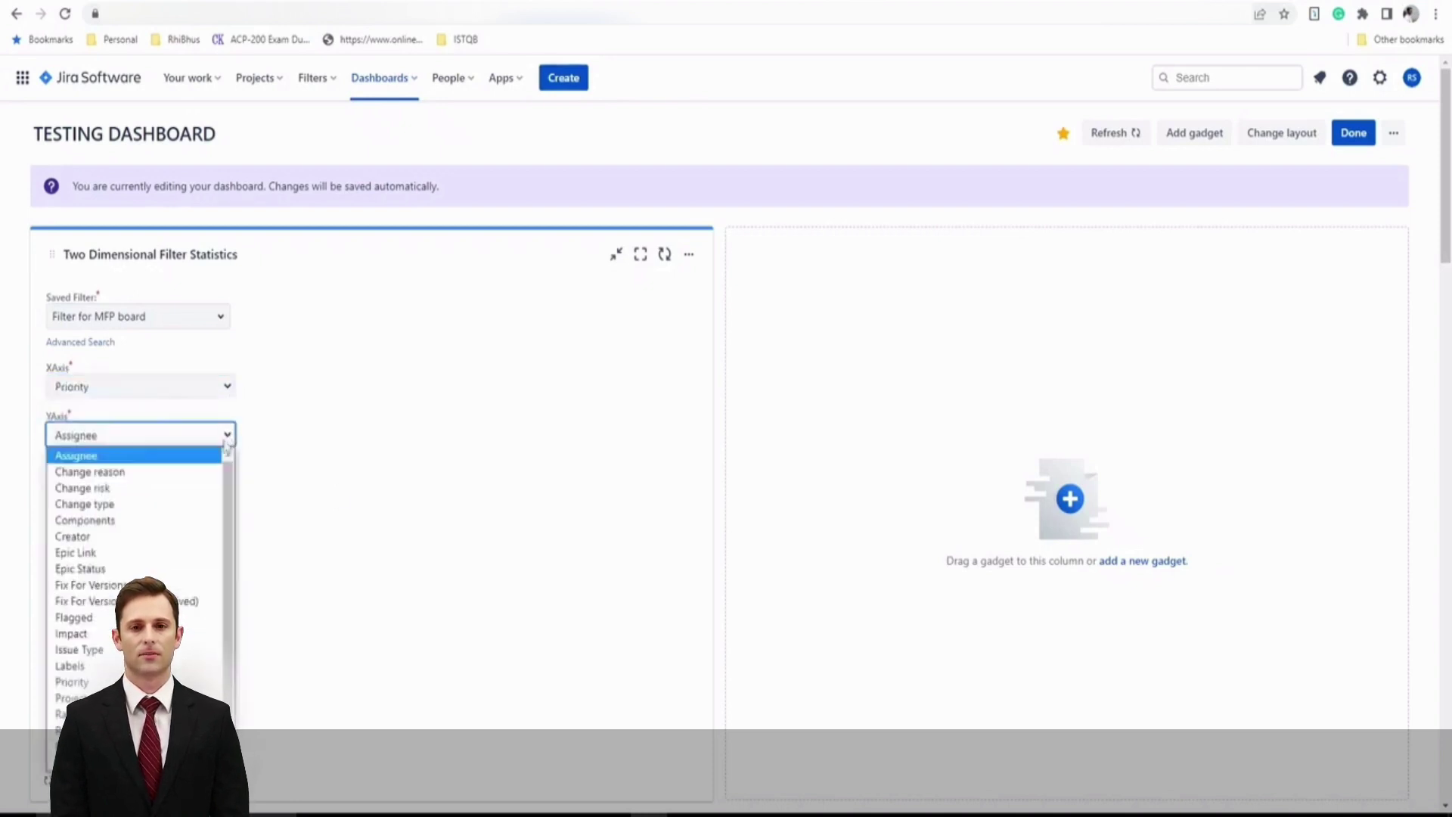
scroll(144, 681, down, 1)
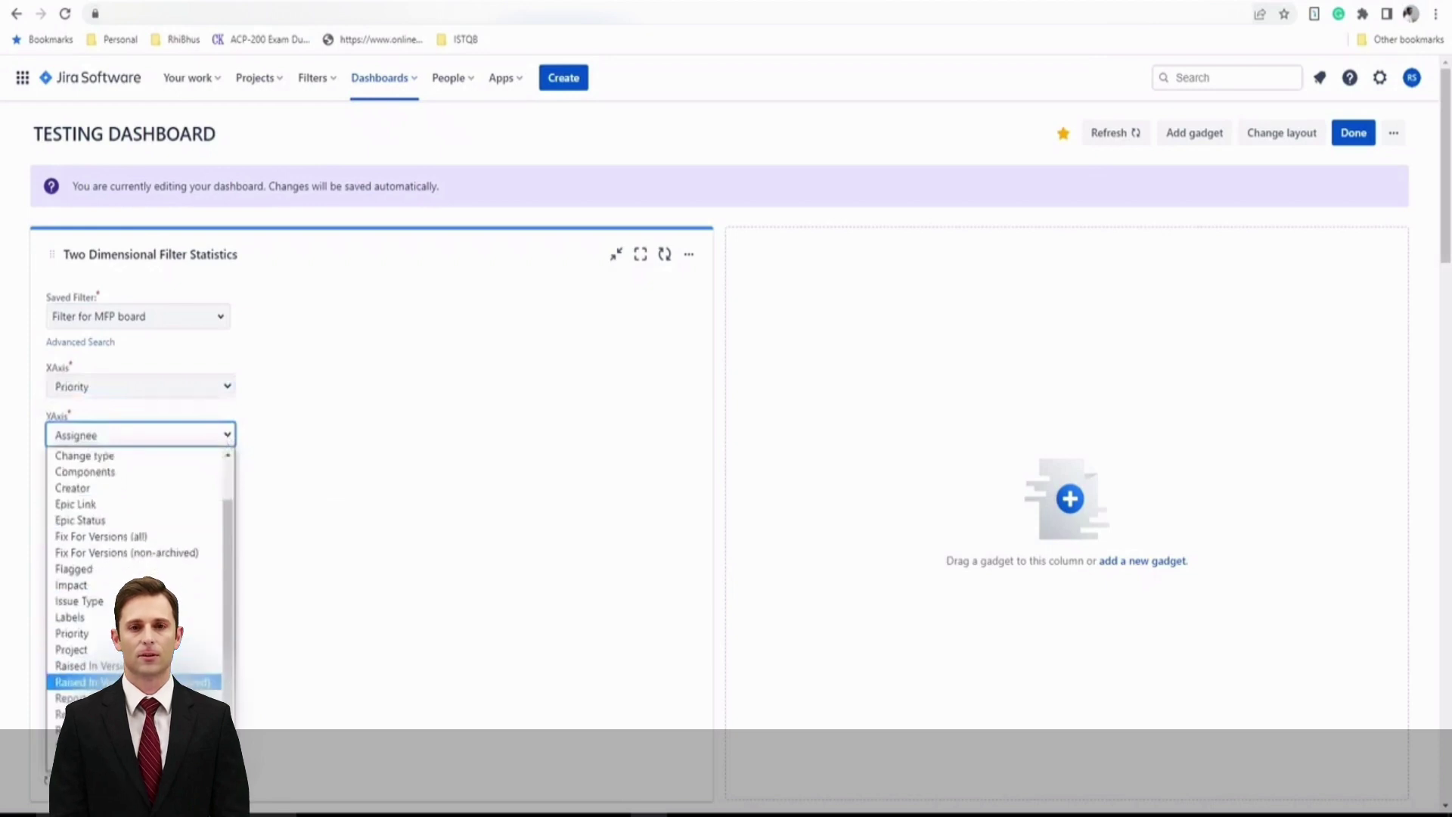
click(83, 601)
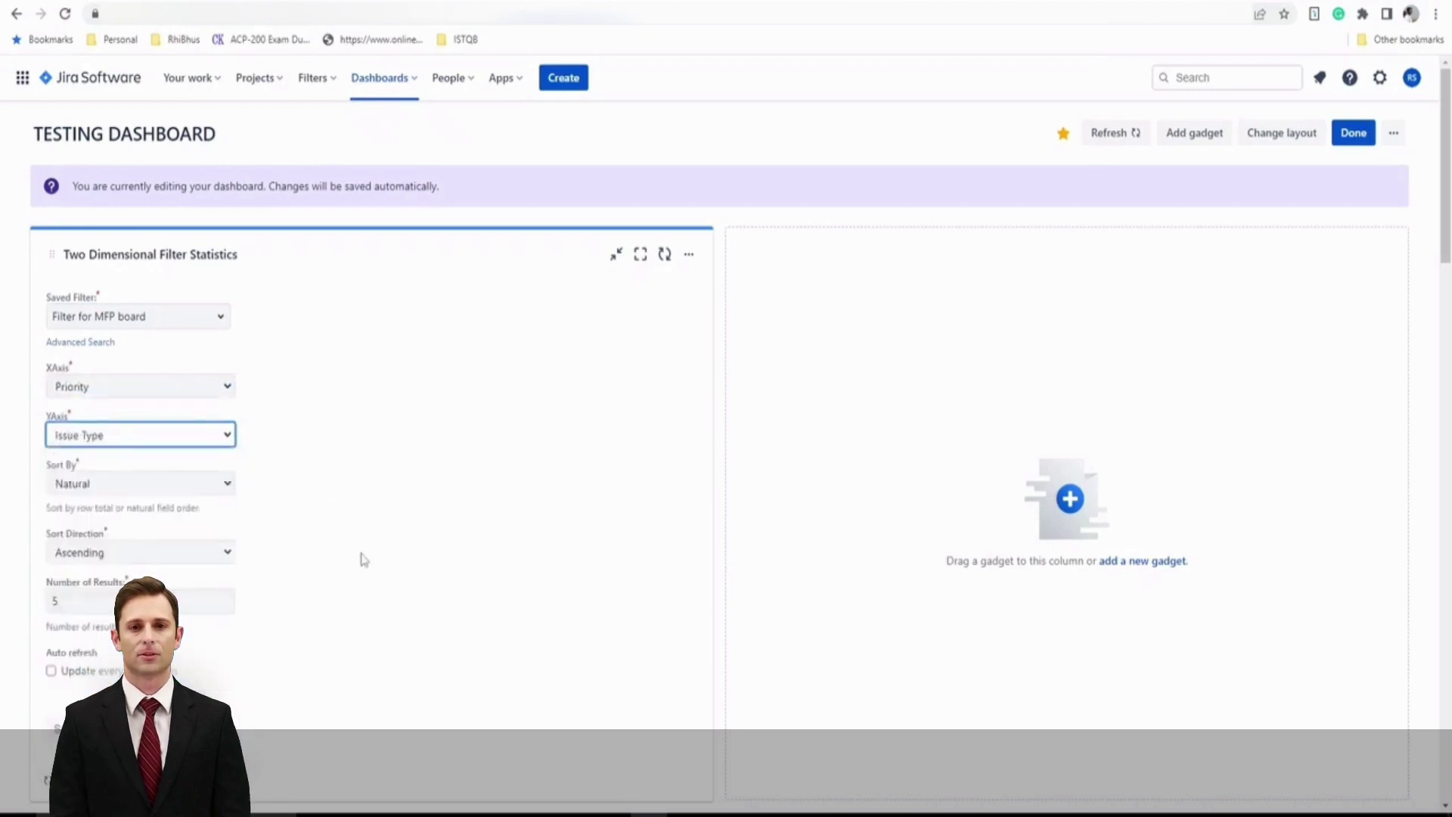
click(364, 559)
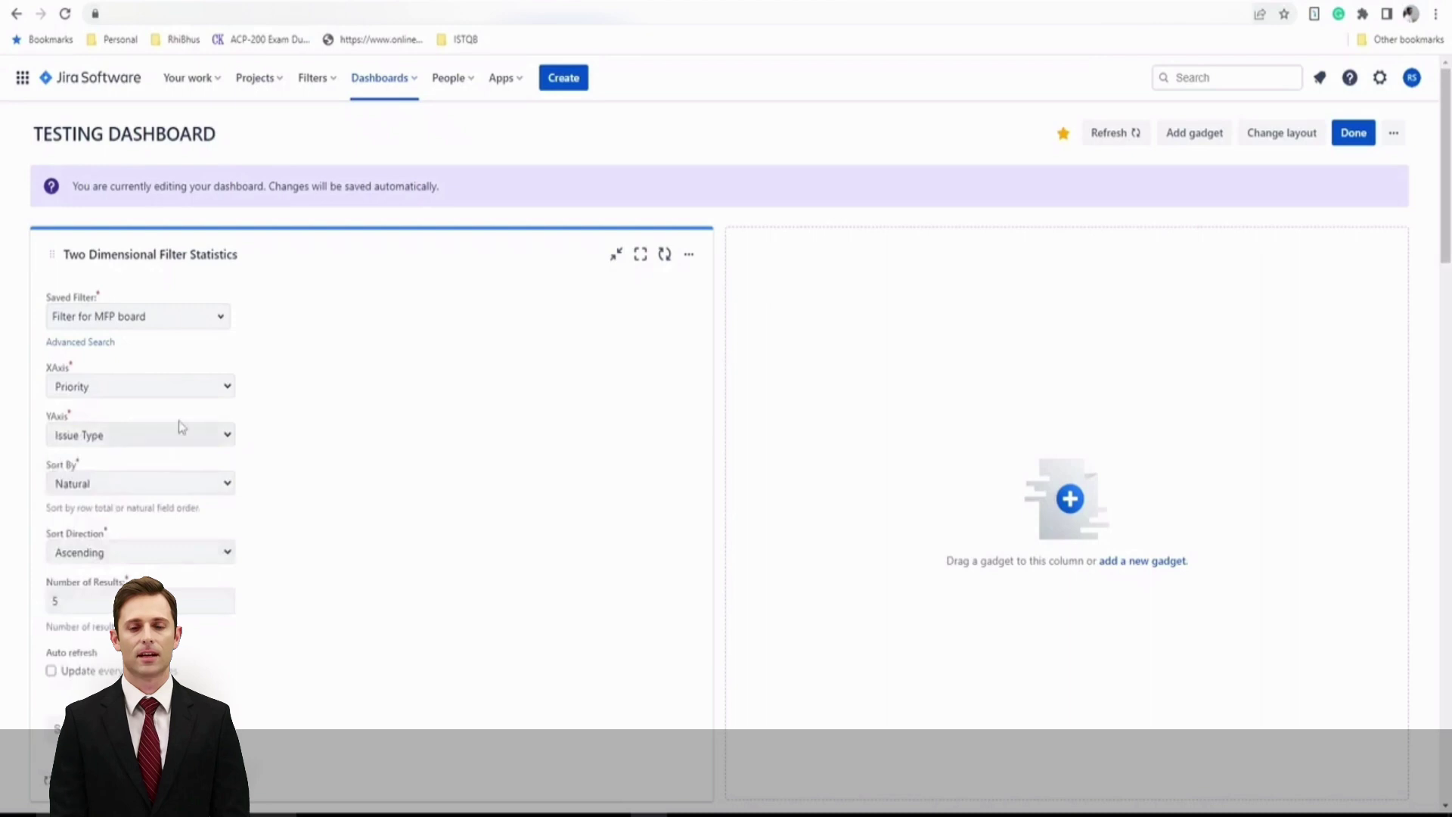
Step: Set the gadget's number of results to 10 and save the configuration
double_click(100, 603)
text(10)
click(252, 688)
key(Return)
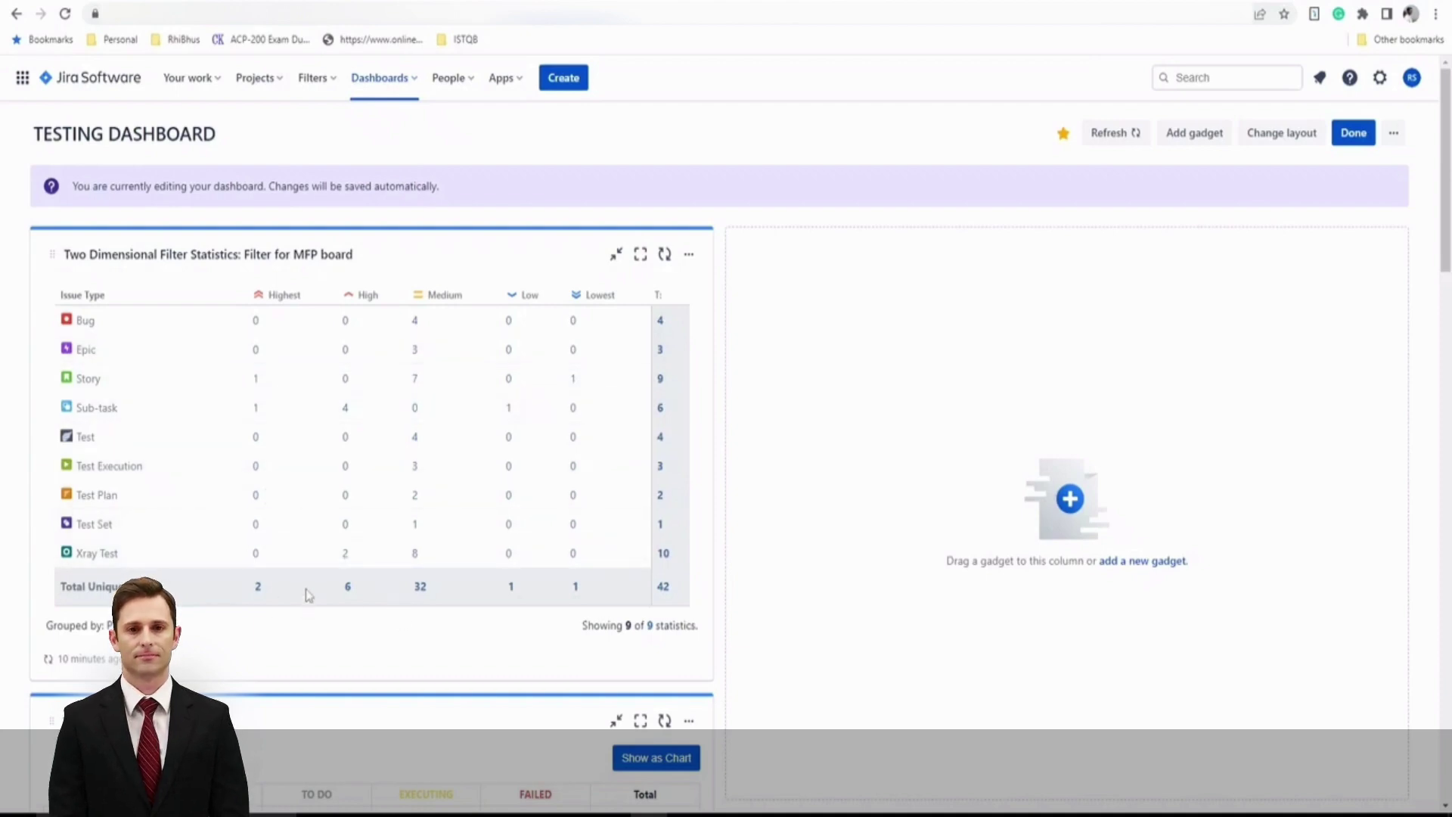
Step: Reconfigure the Two Dimensional Filter Statistics gadget with Status as its X axis, keeping Issue Type as the Y axis, and save it
click(690, 259)
click(537, 350)
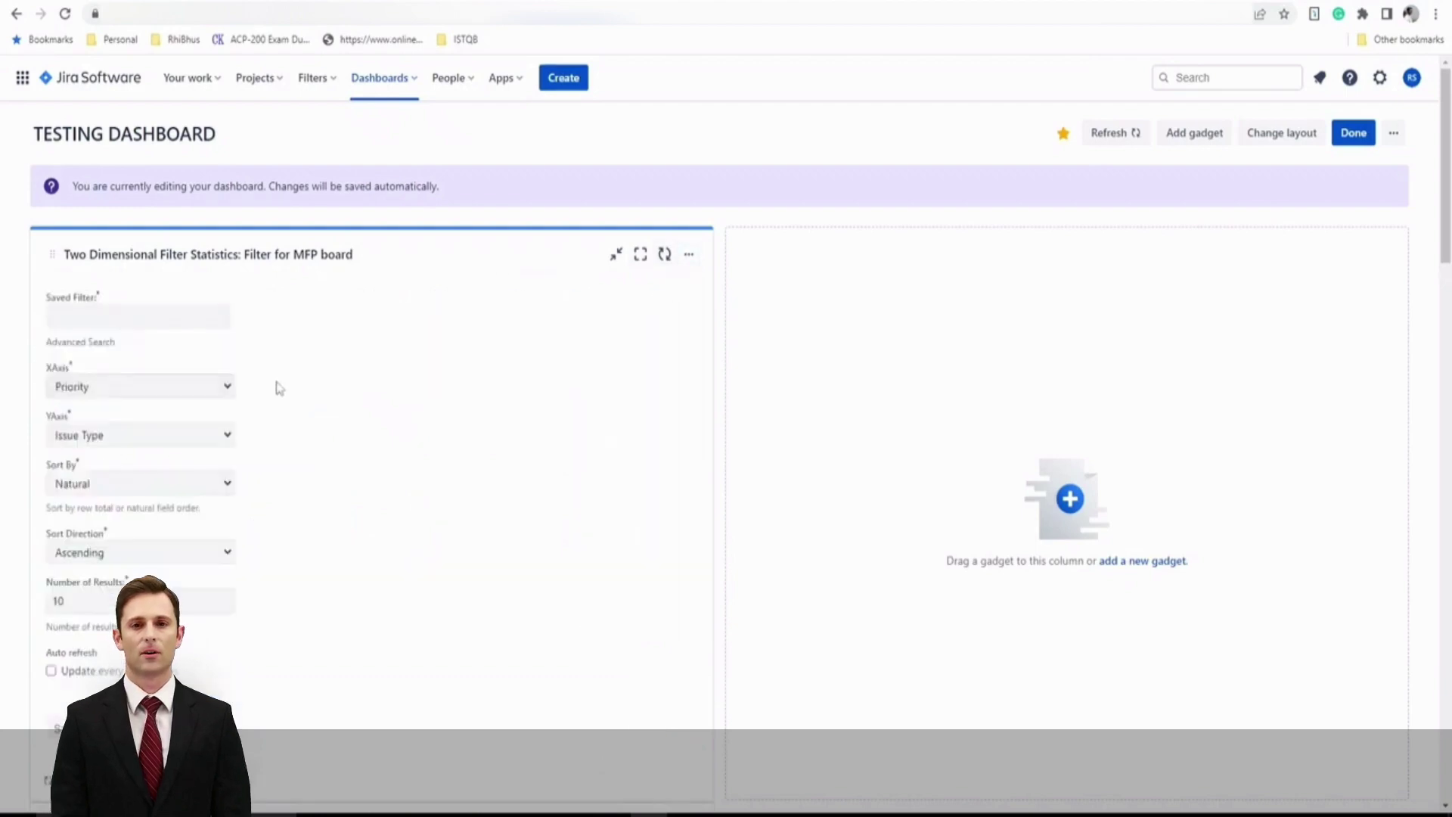
click(182, 435)
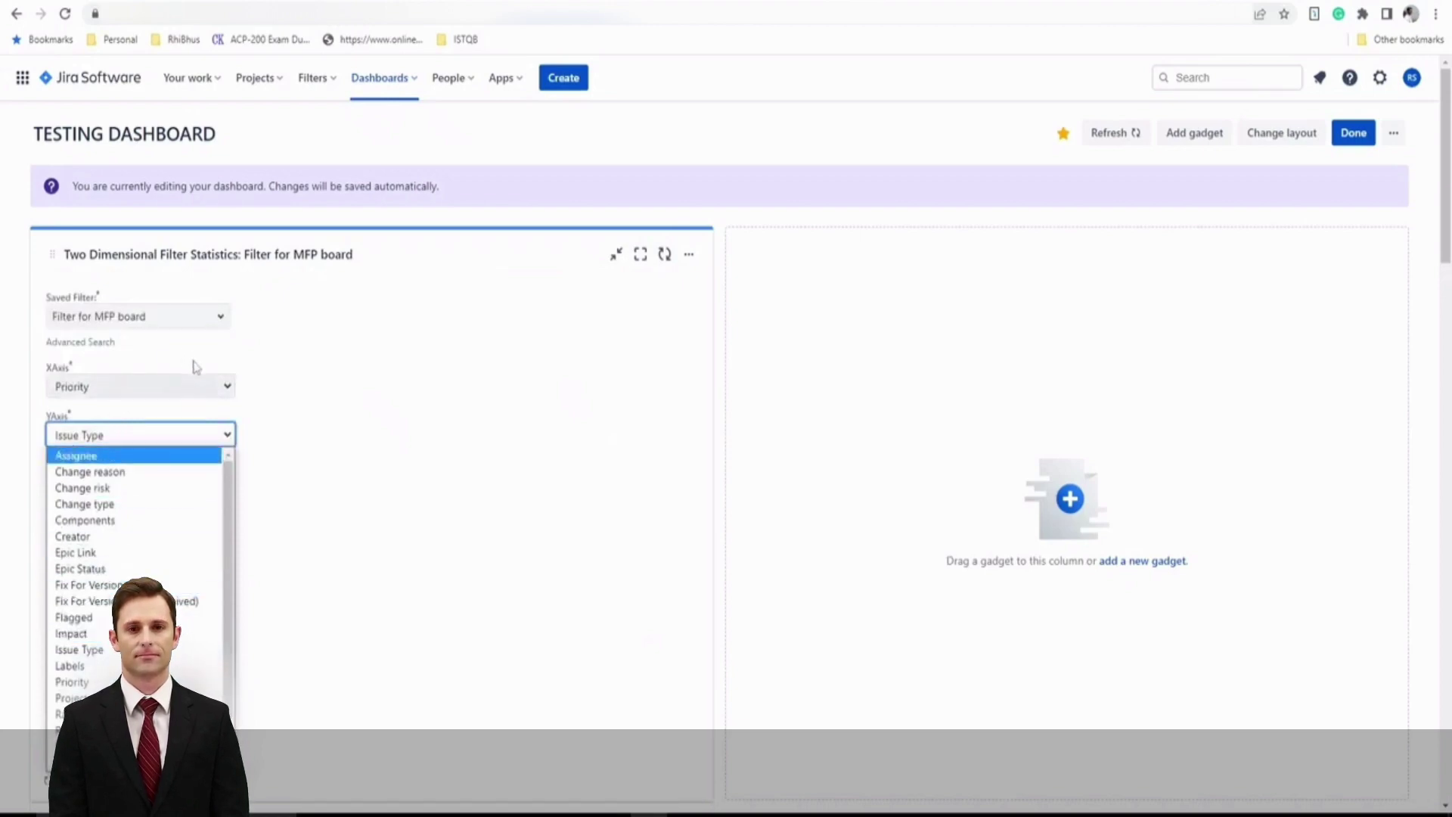
click(180, 393)
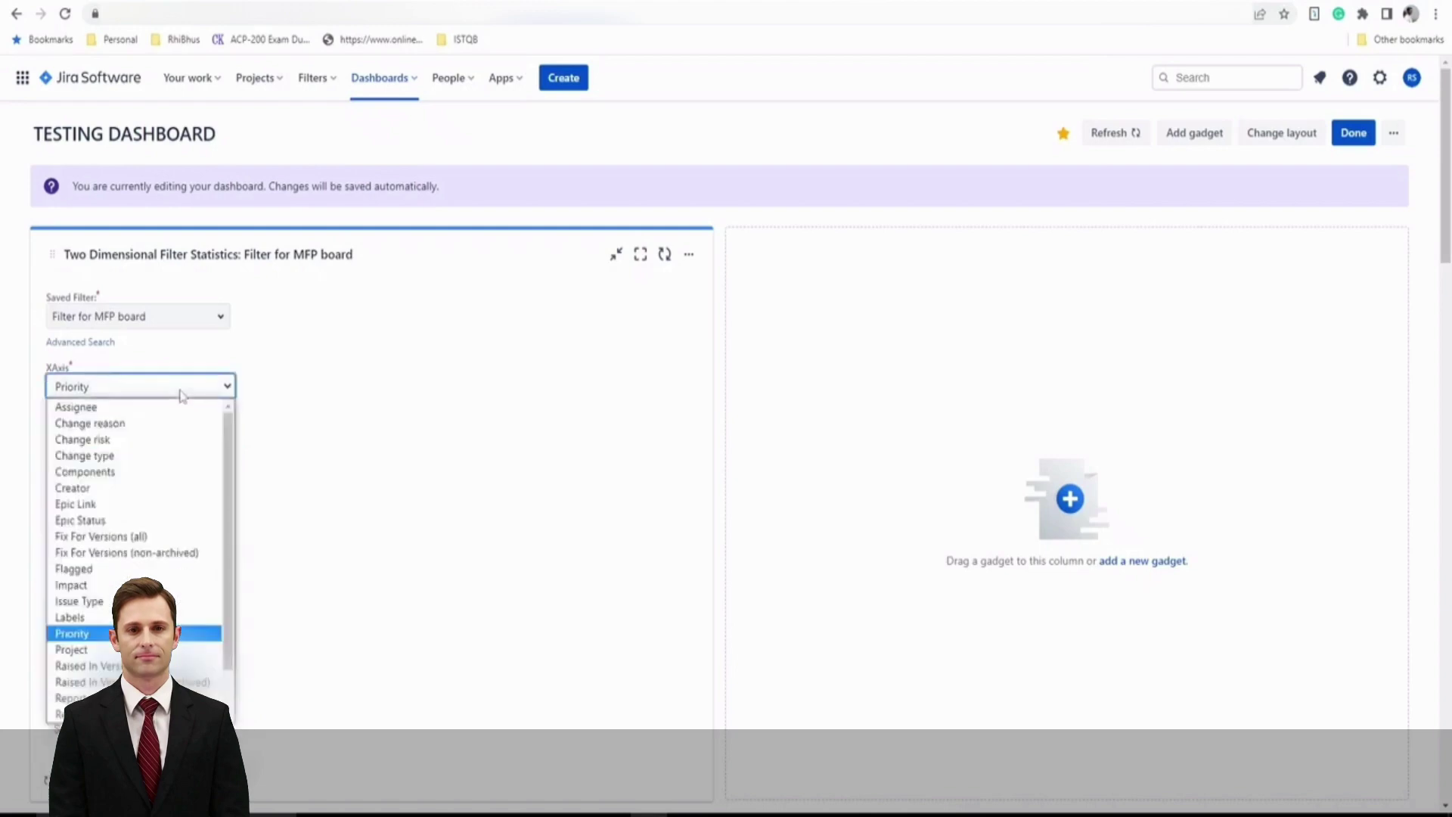
scroll(116, 667, down, 3)
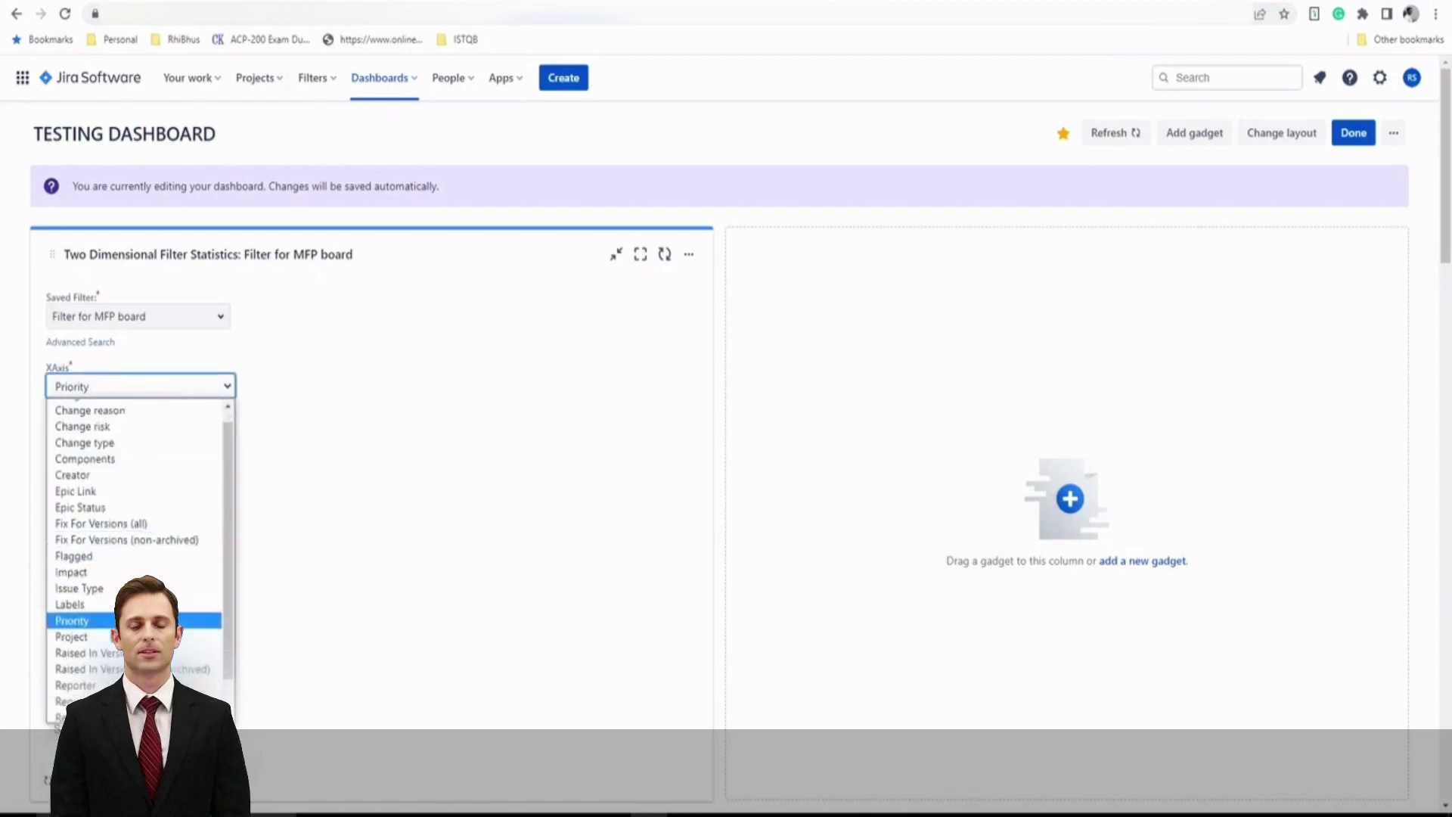
click(113, 632)
key(Tab)
key(Tab)
key(Tab)
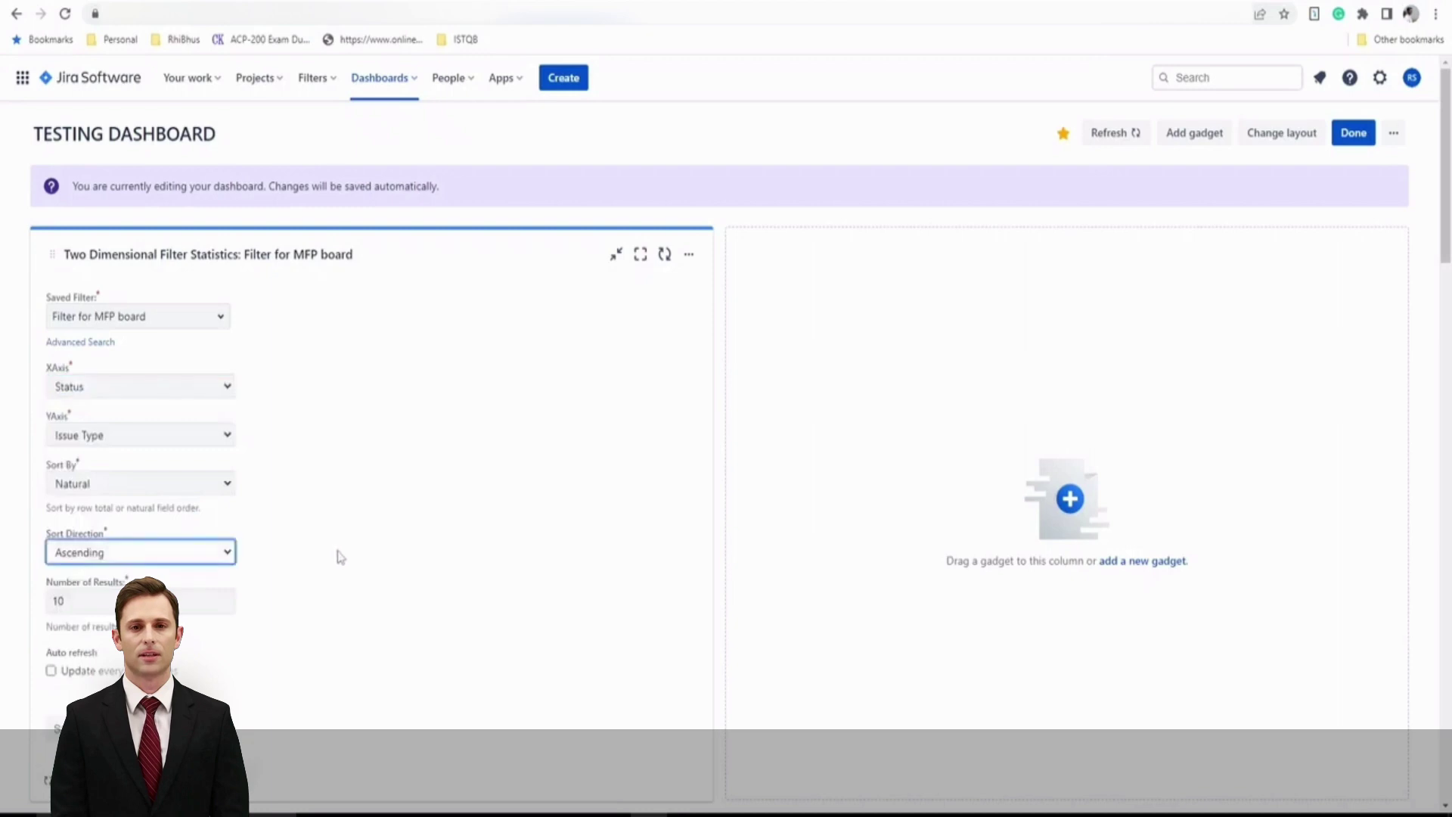
click(56, 728)
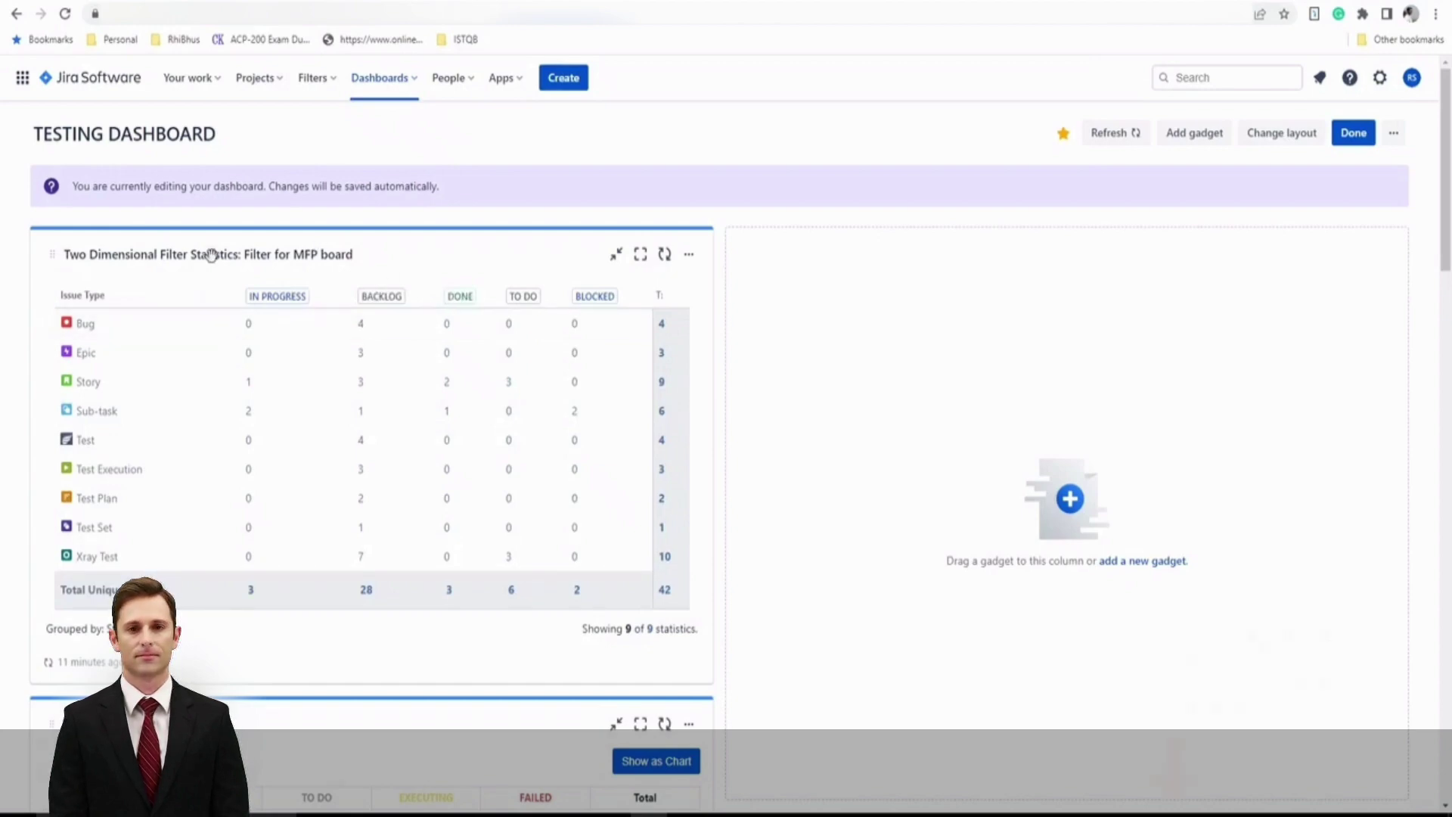
Step: Rename the Two Dimensional Filter Statistics gadget as Issues by Status and give it a red highlight color
click(688, 254)
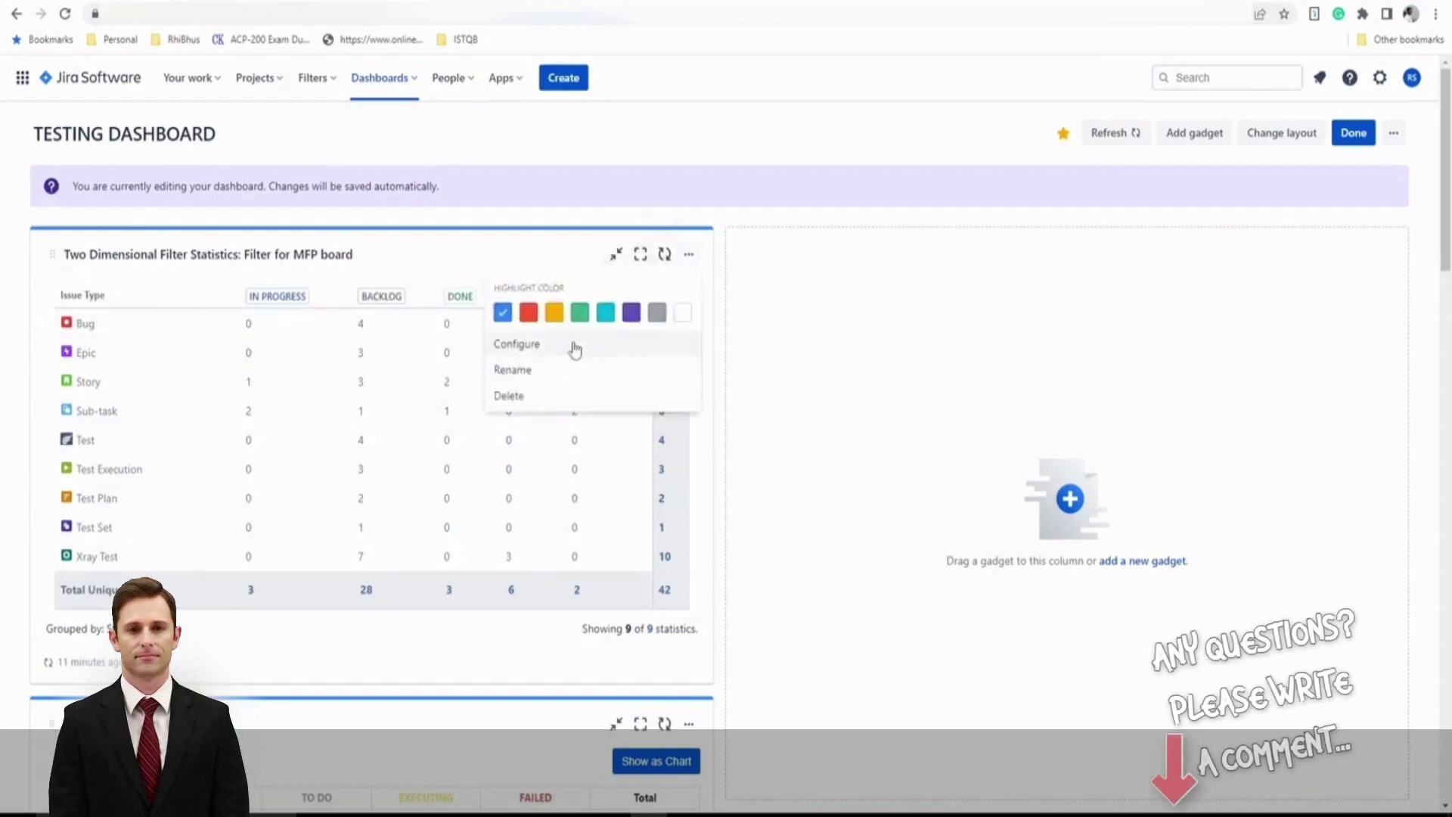
click(541, 371)
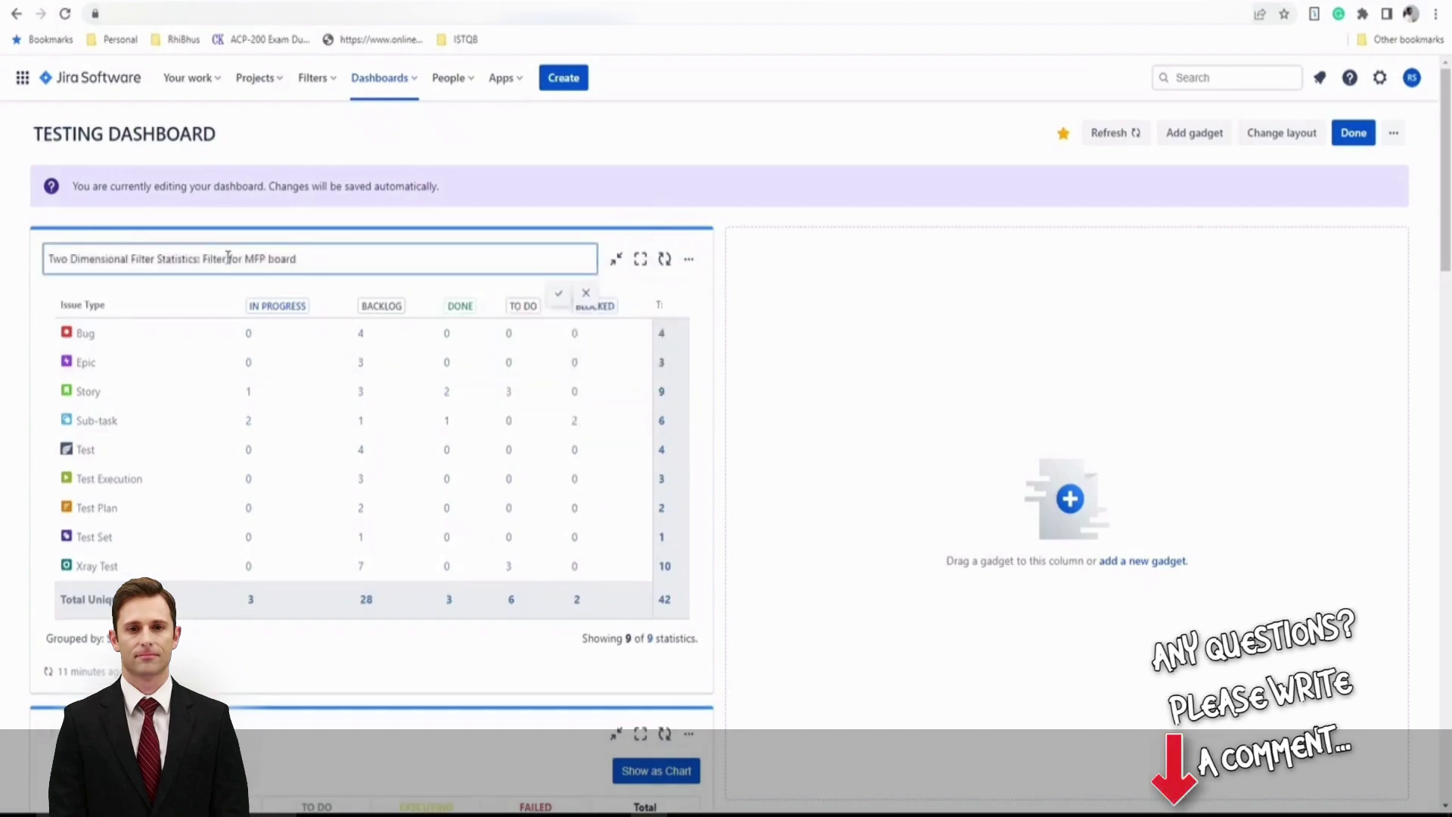
drag(344, 257, 15, 242)
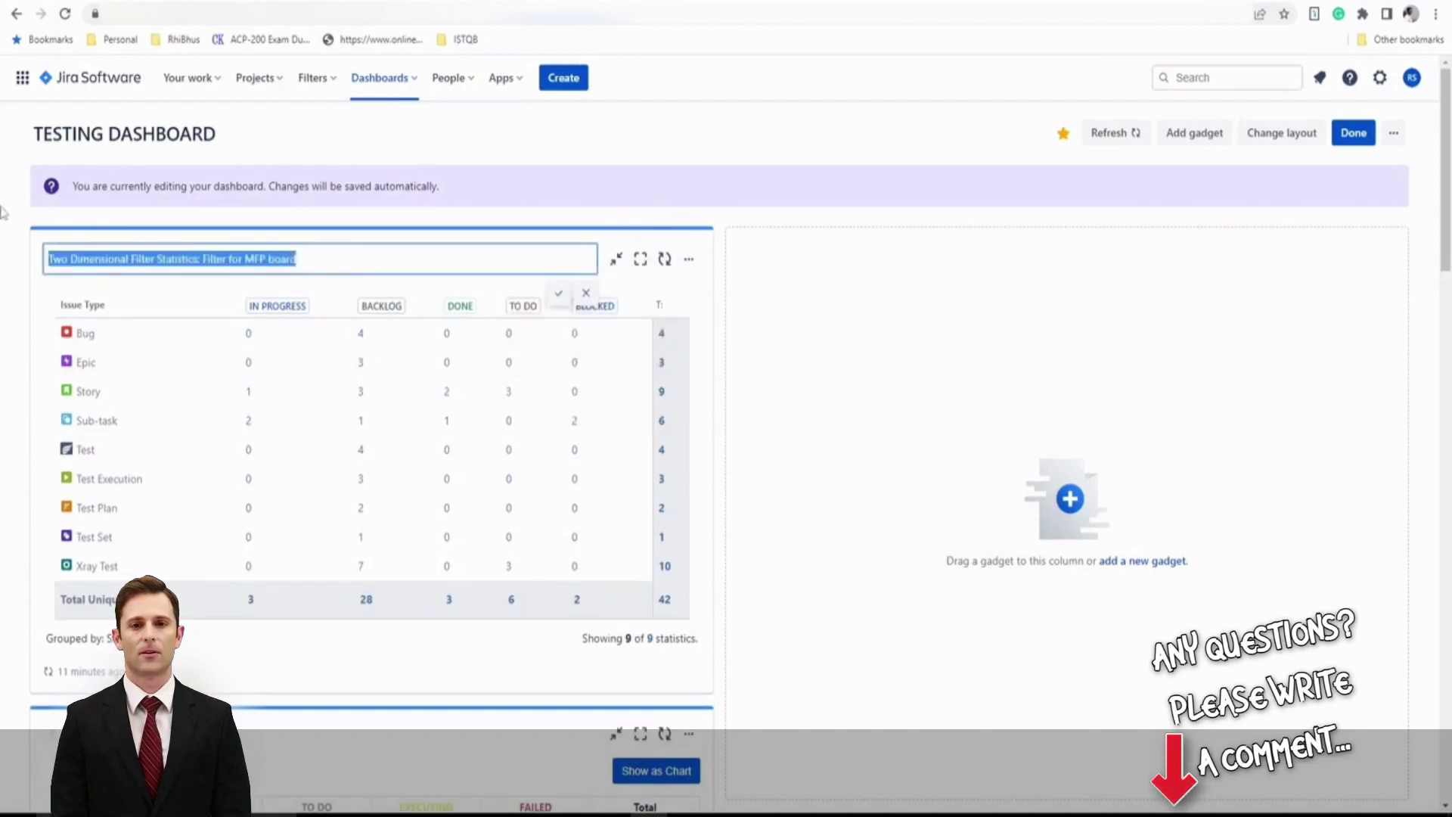
key(BackSpace)
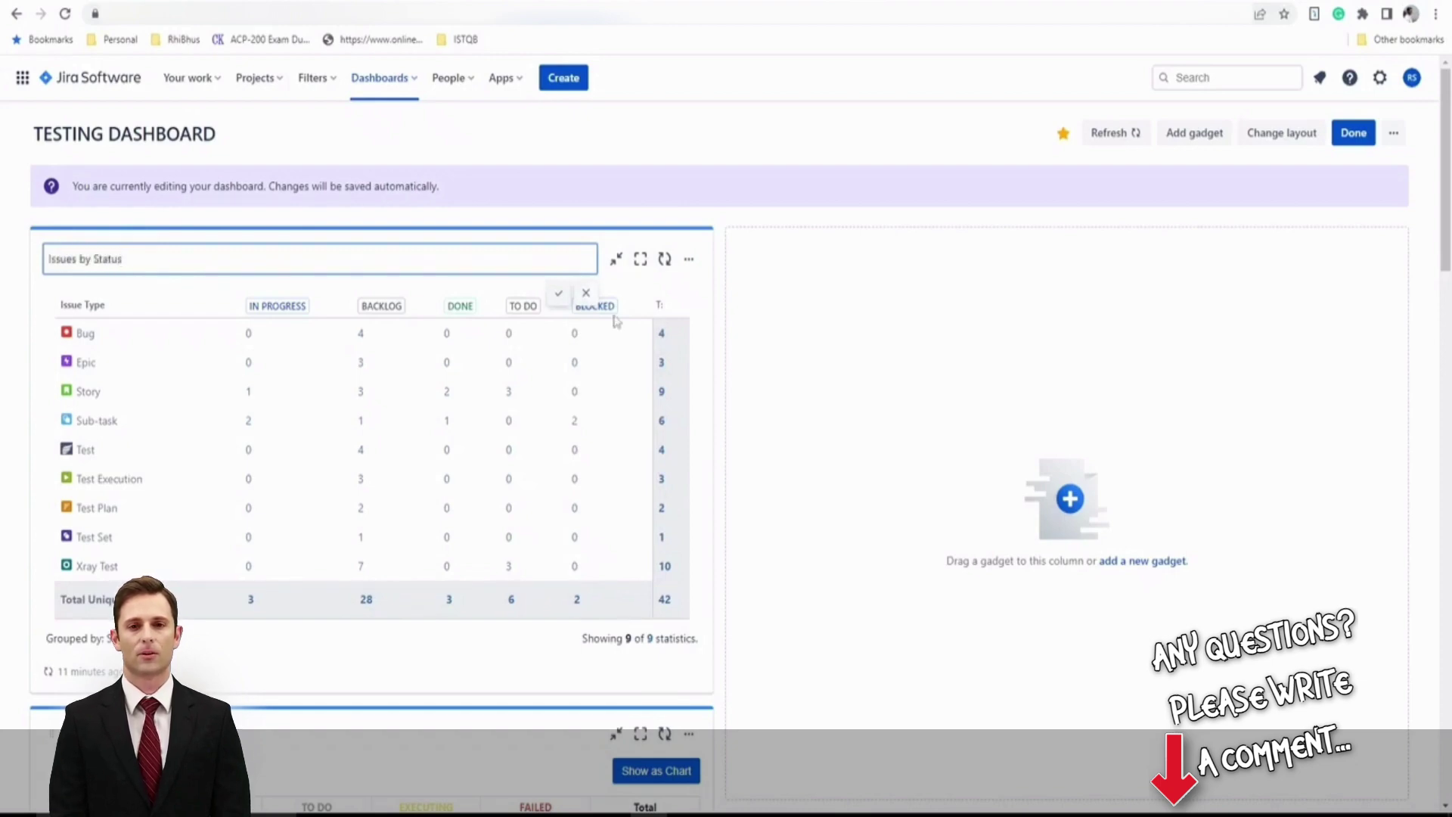
click(555, 294)
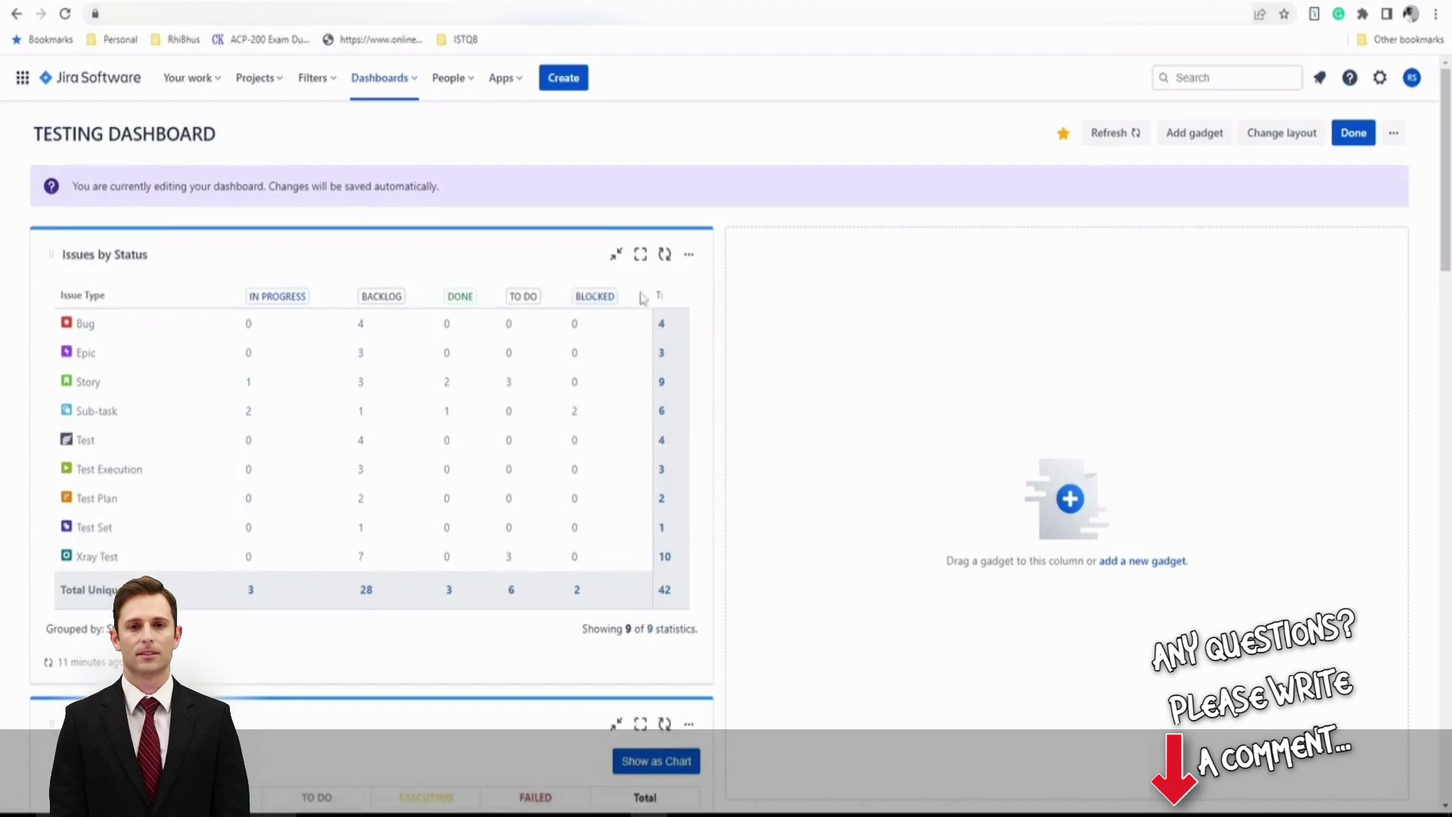
click(688, 258)
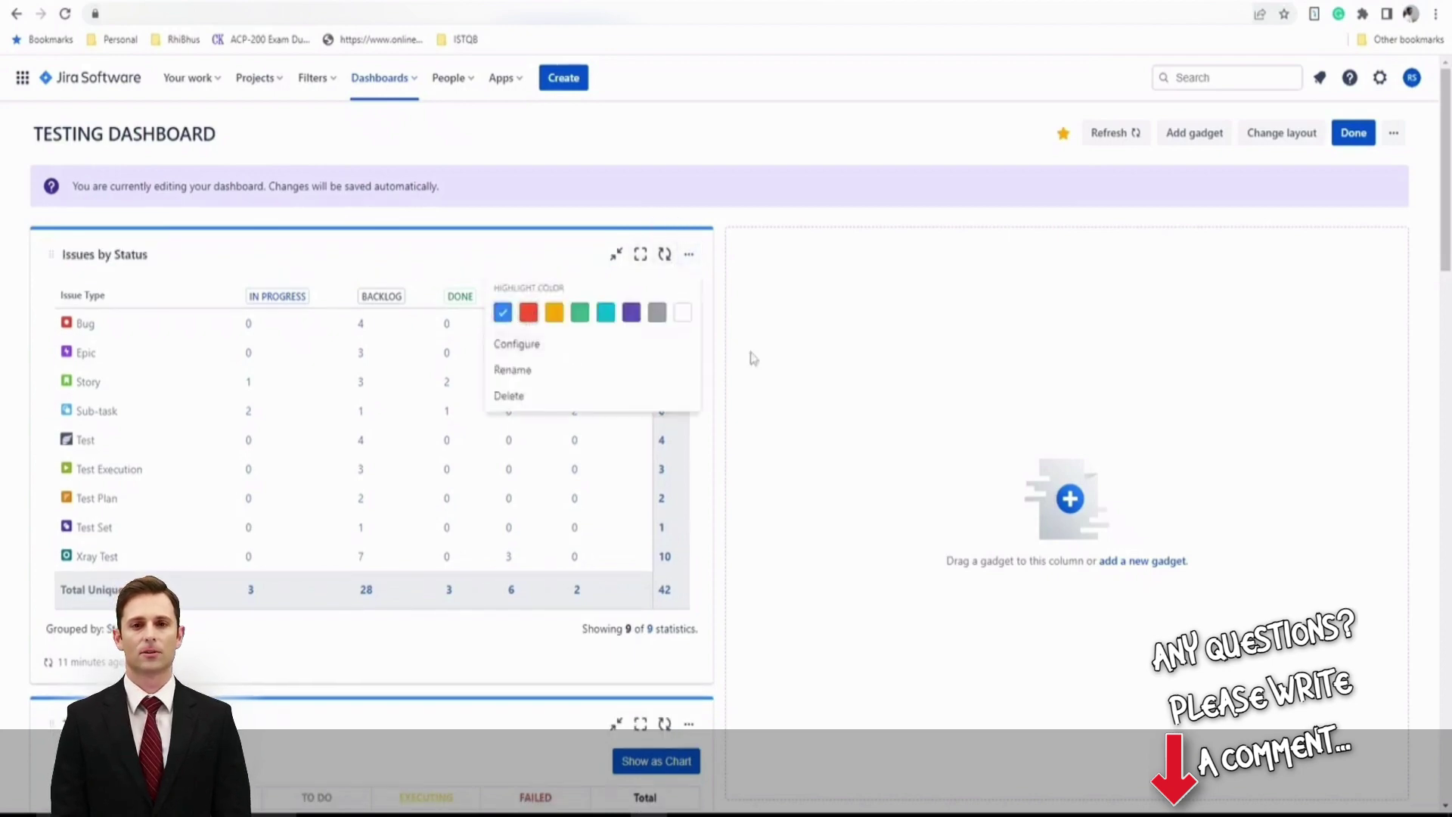
click(724, 346)
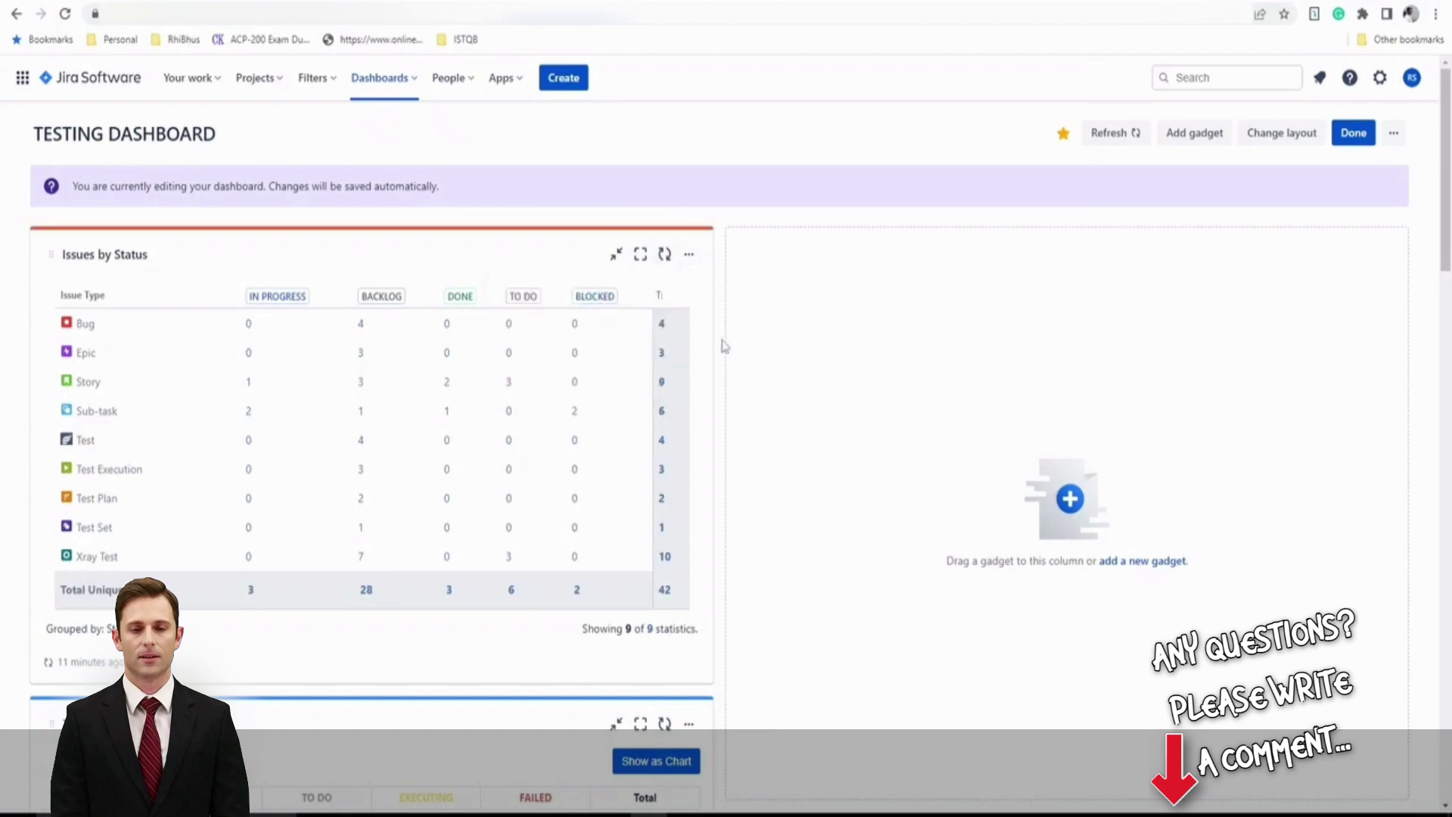
Step: Change the dashboard layout to three equal columns
click(1266, 136)
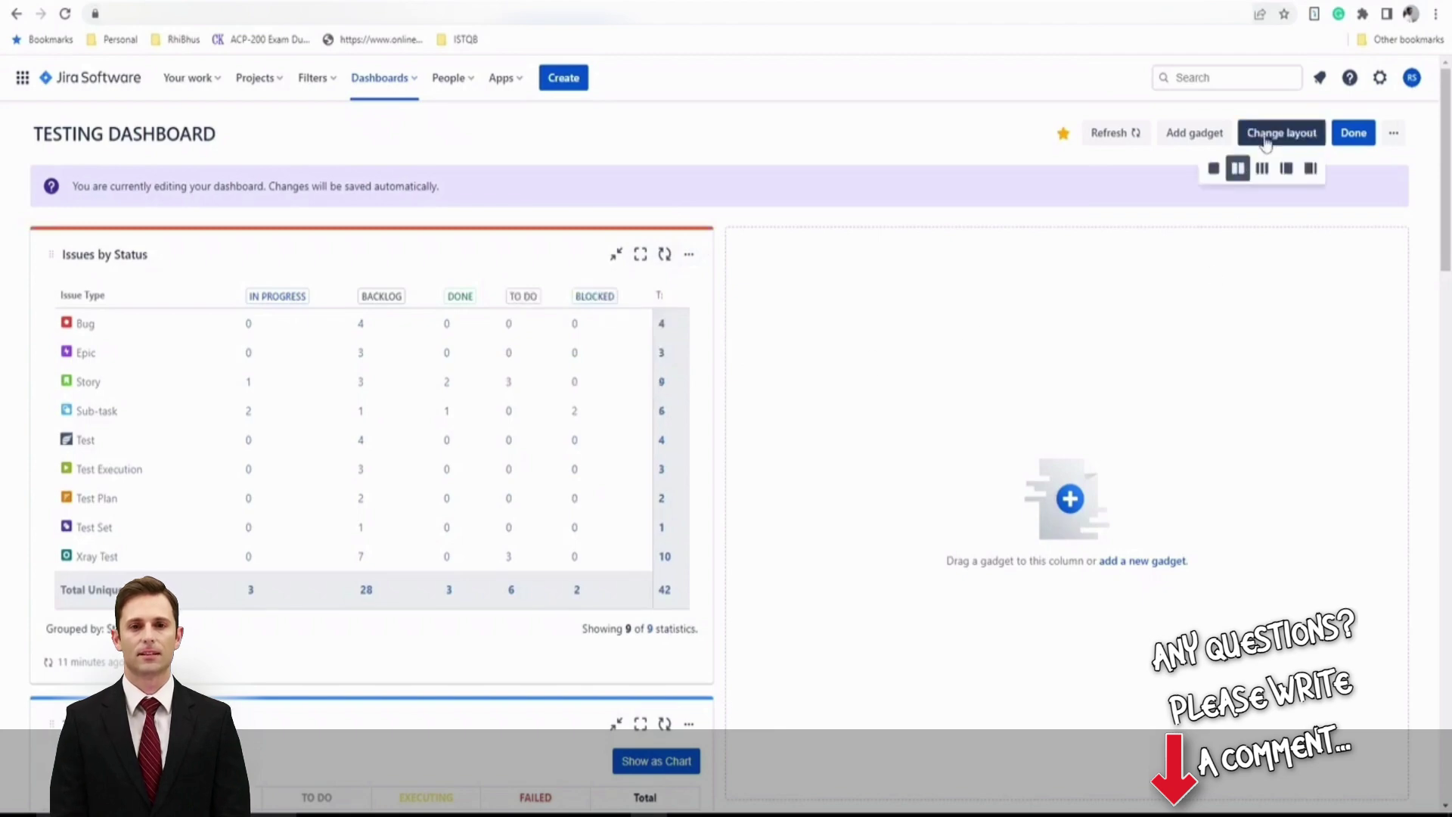
click(1261, 173)
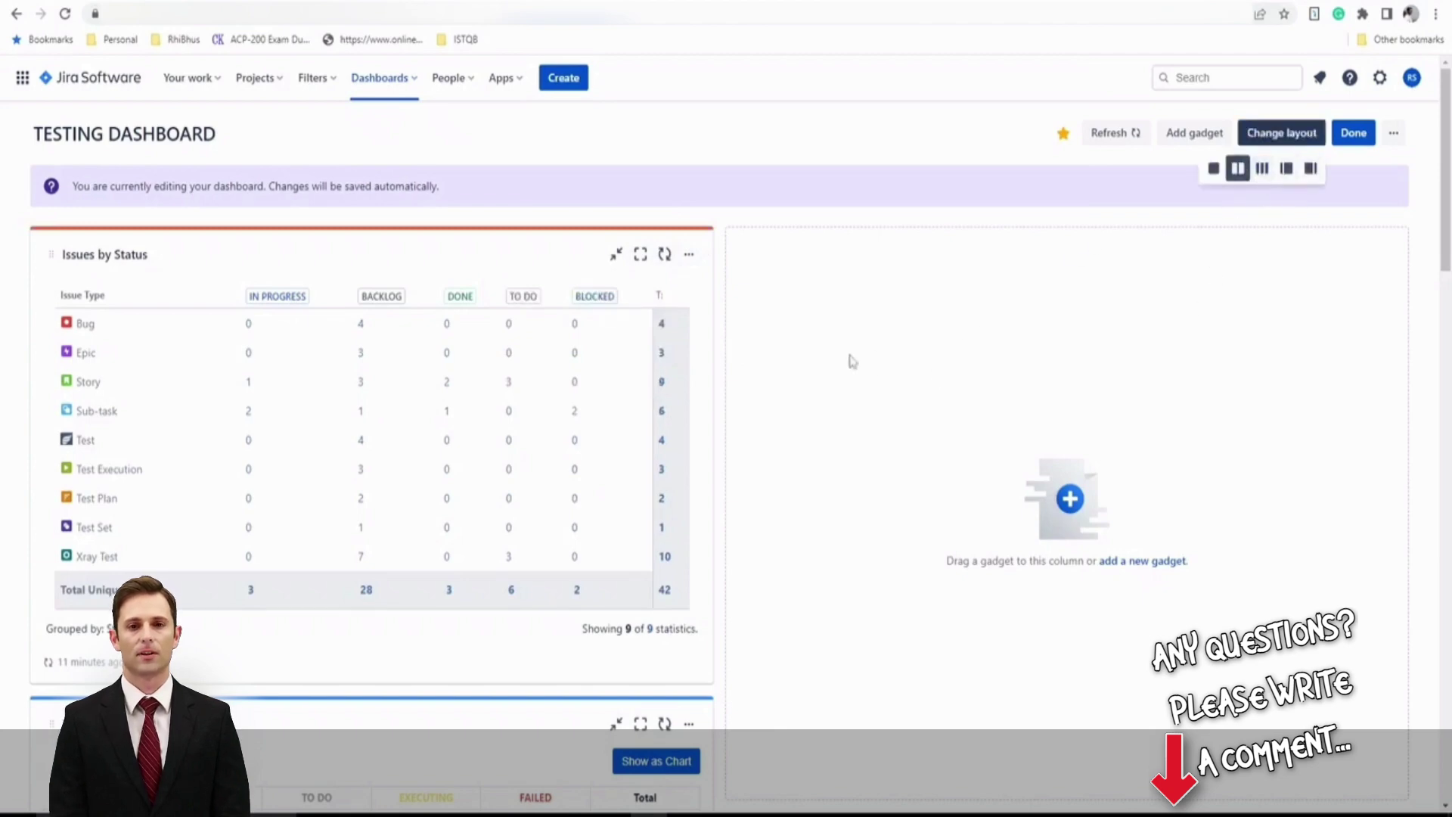
scroll(533, 446, down, 3)
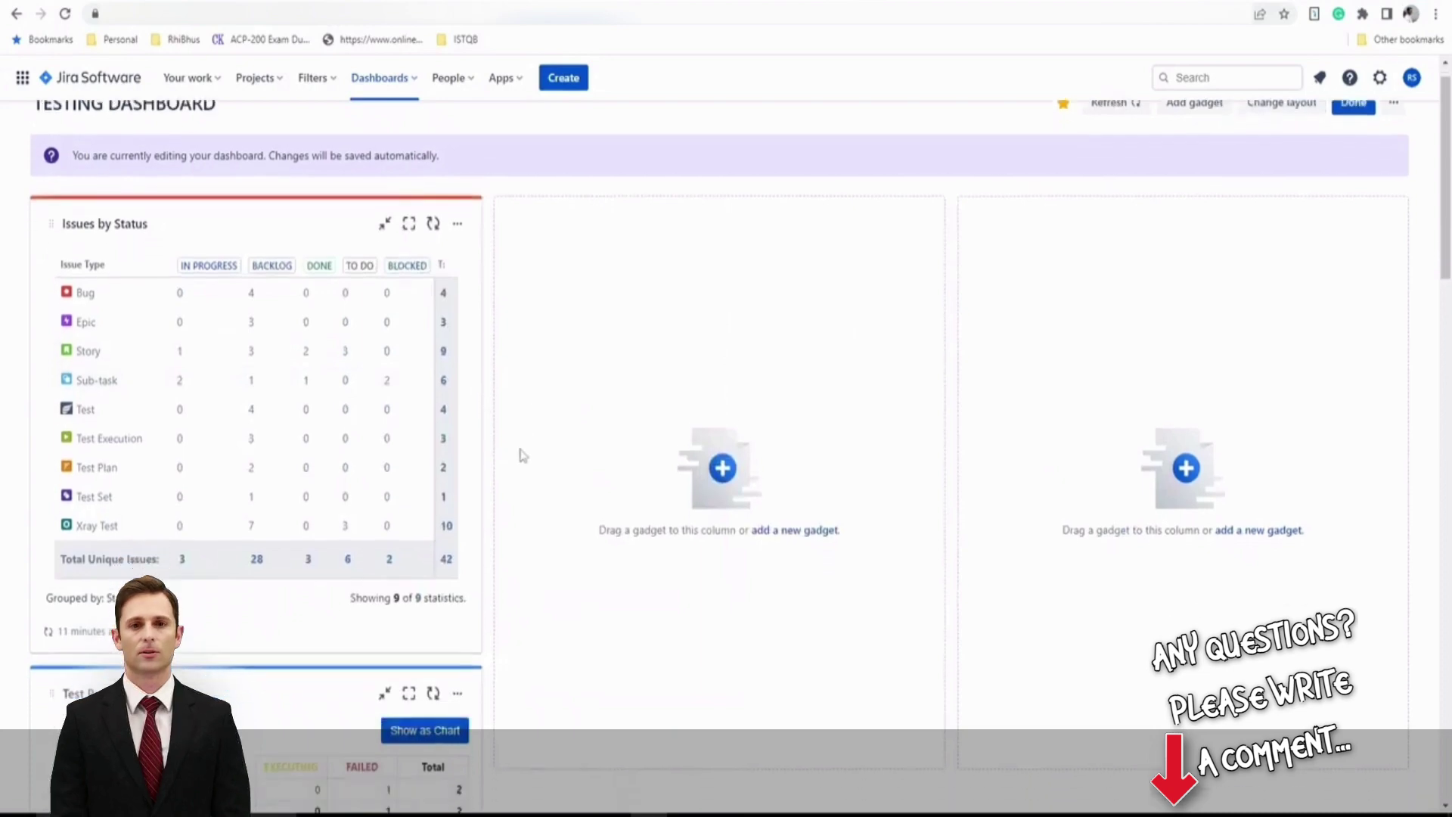
Step: Move the Overall Test Results gadget to the top of the dashboard's empty second column
scroll(322, 519, down, 10)
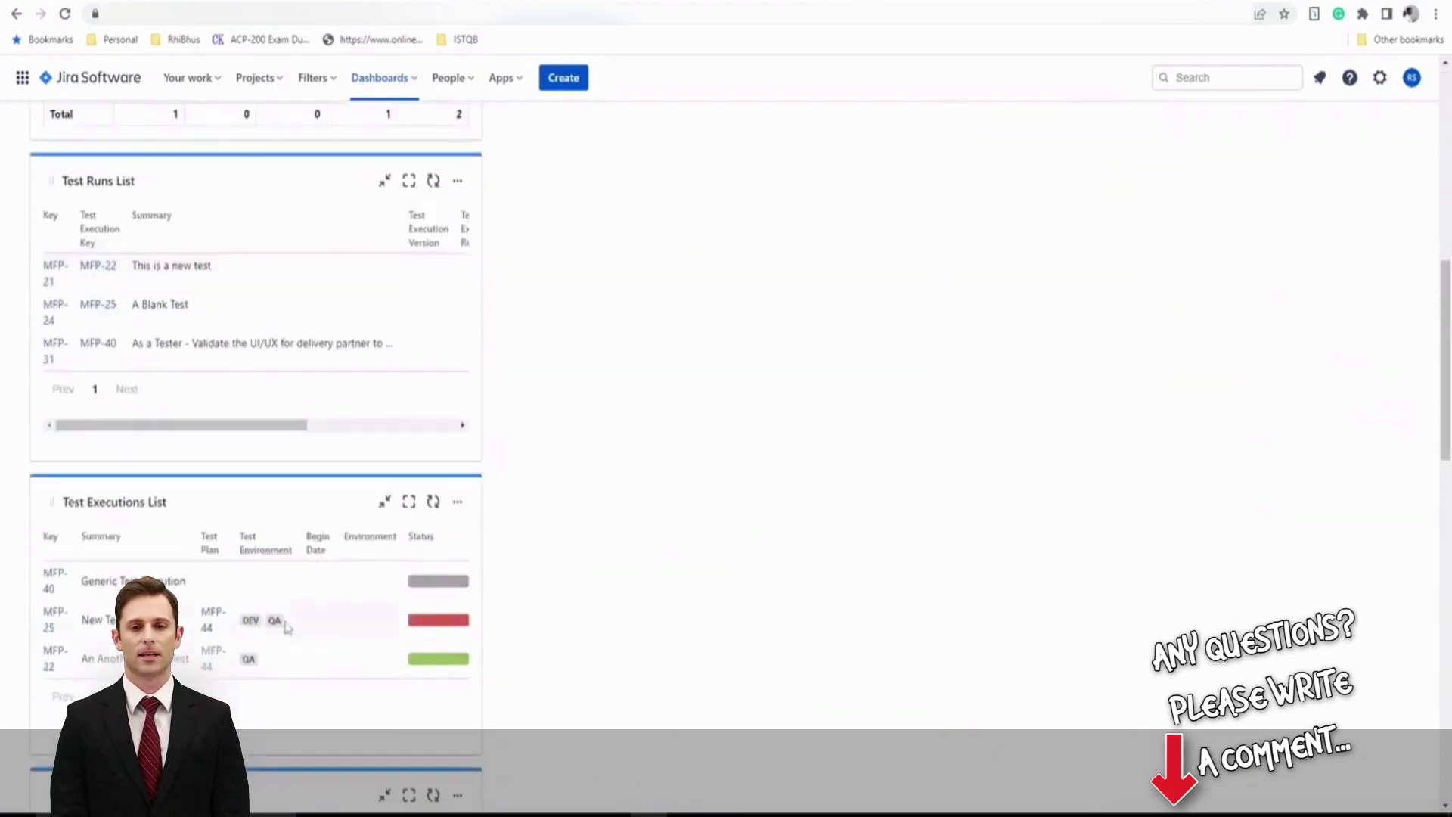
drag(394, 490, 703, 146)
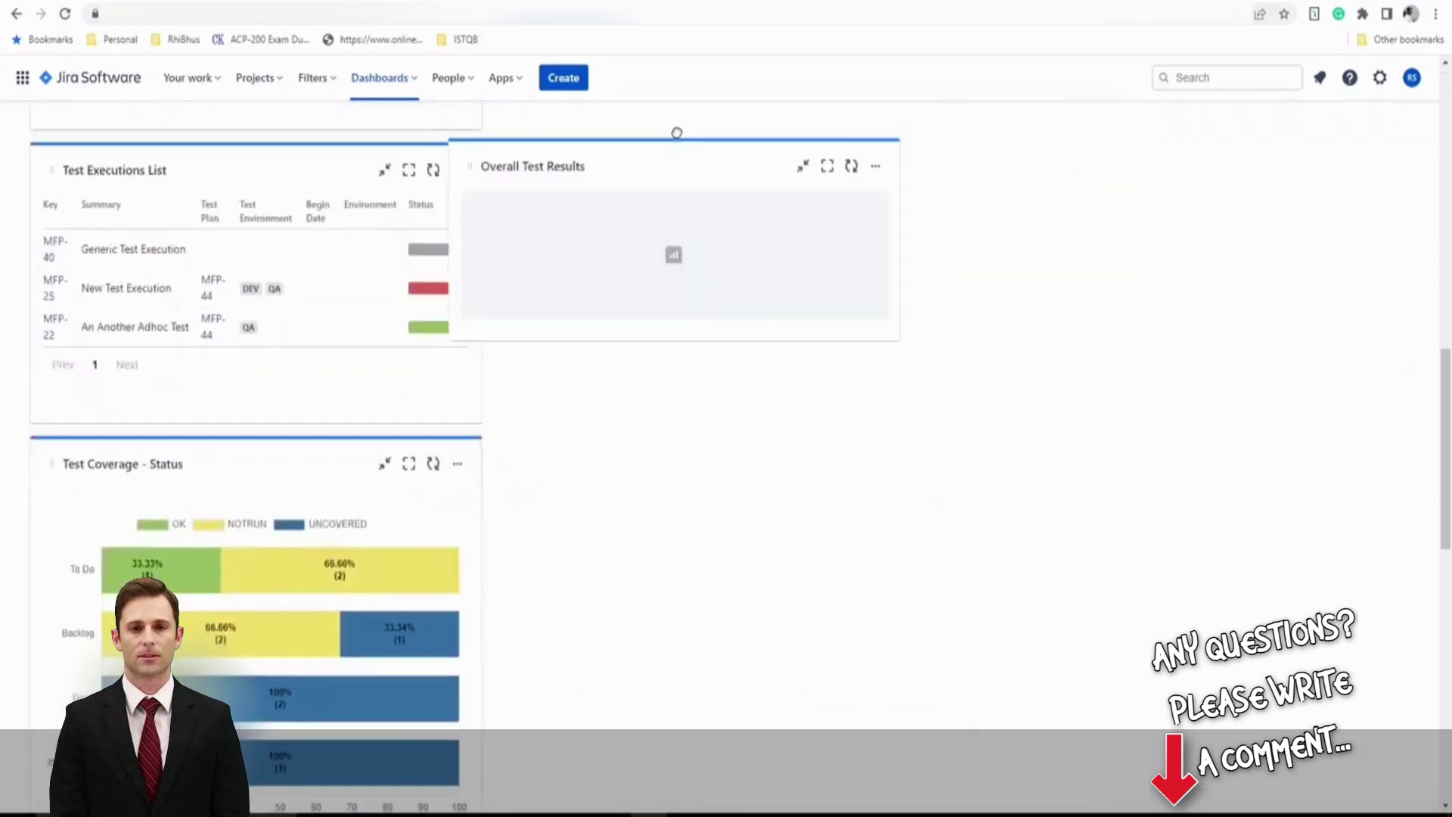
scroll(703, 145, up, 2)
scroll(256, 454, up, 4)
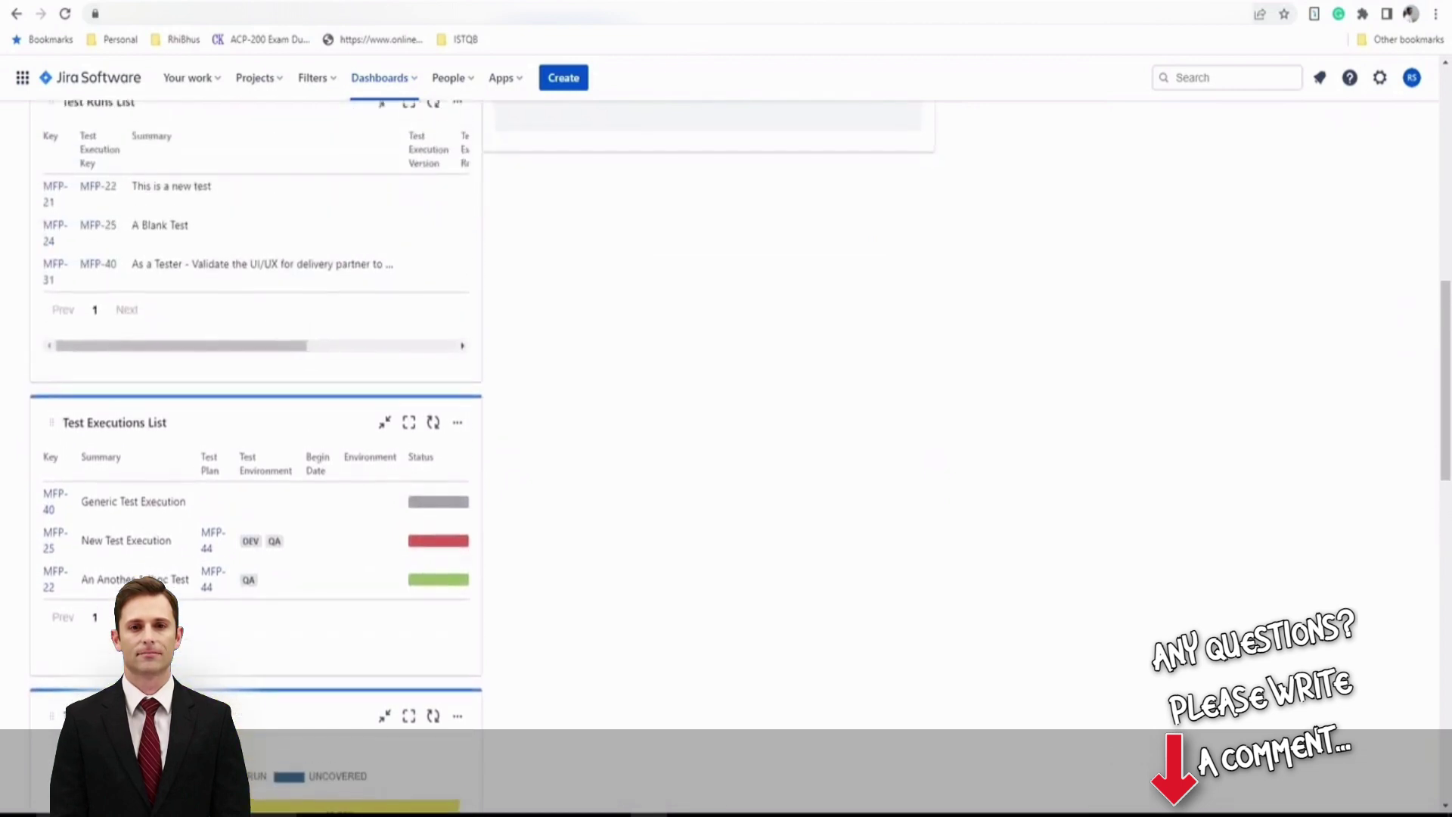
scroll(711, 168, up, 2)
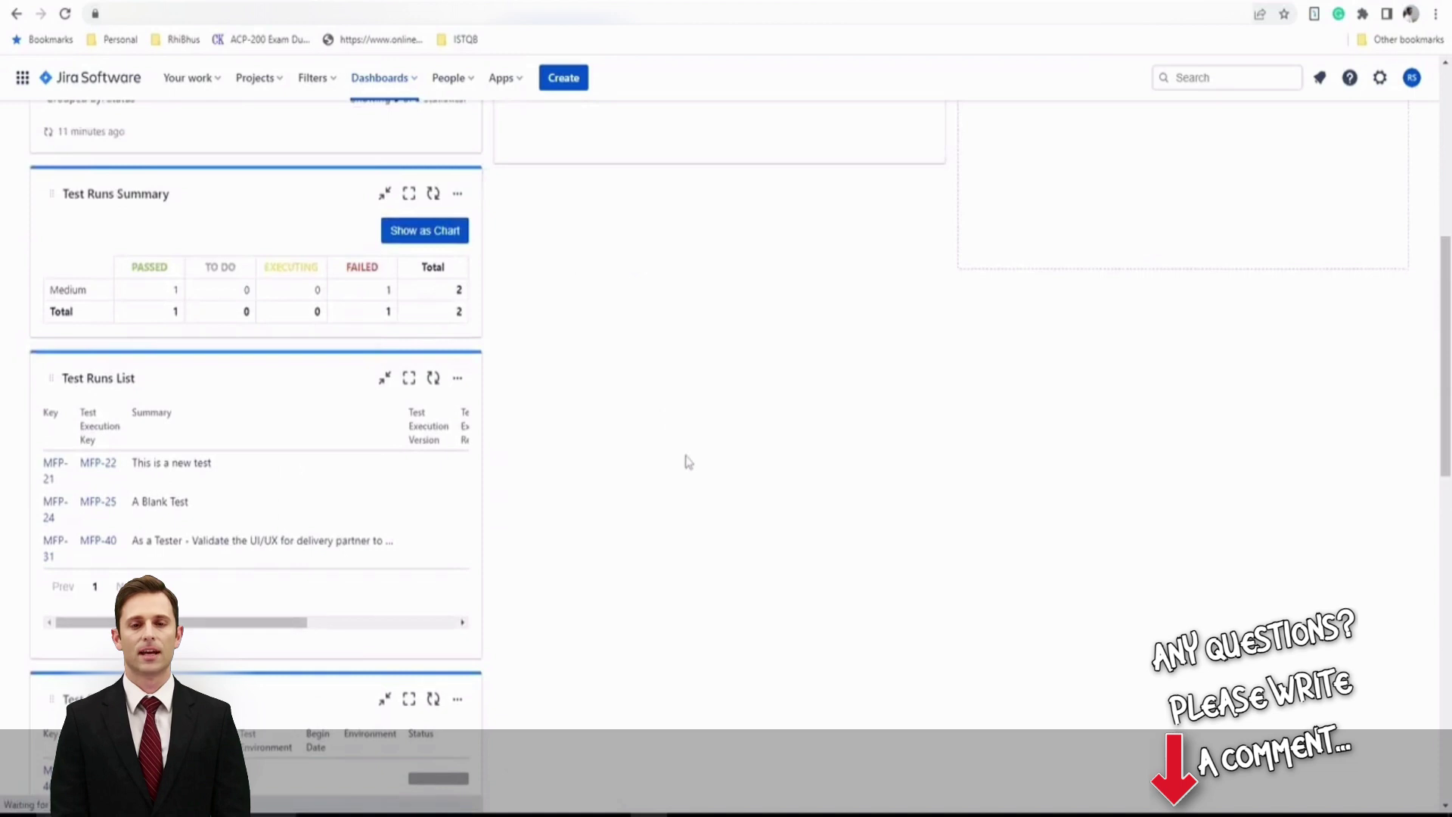
scroll(688, 462, up, 3)
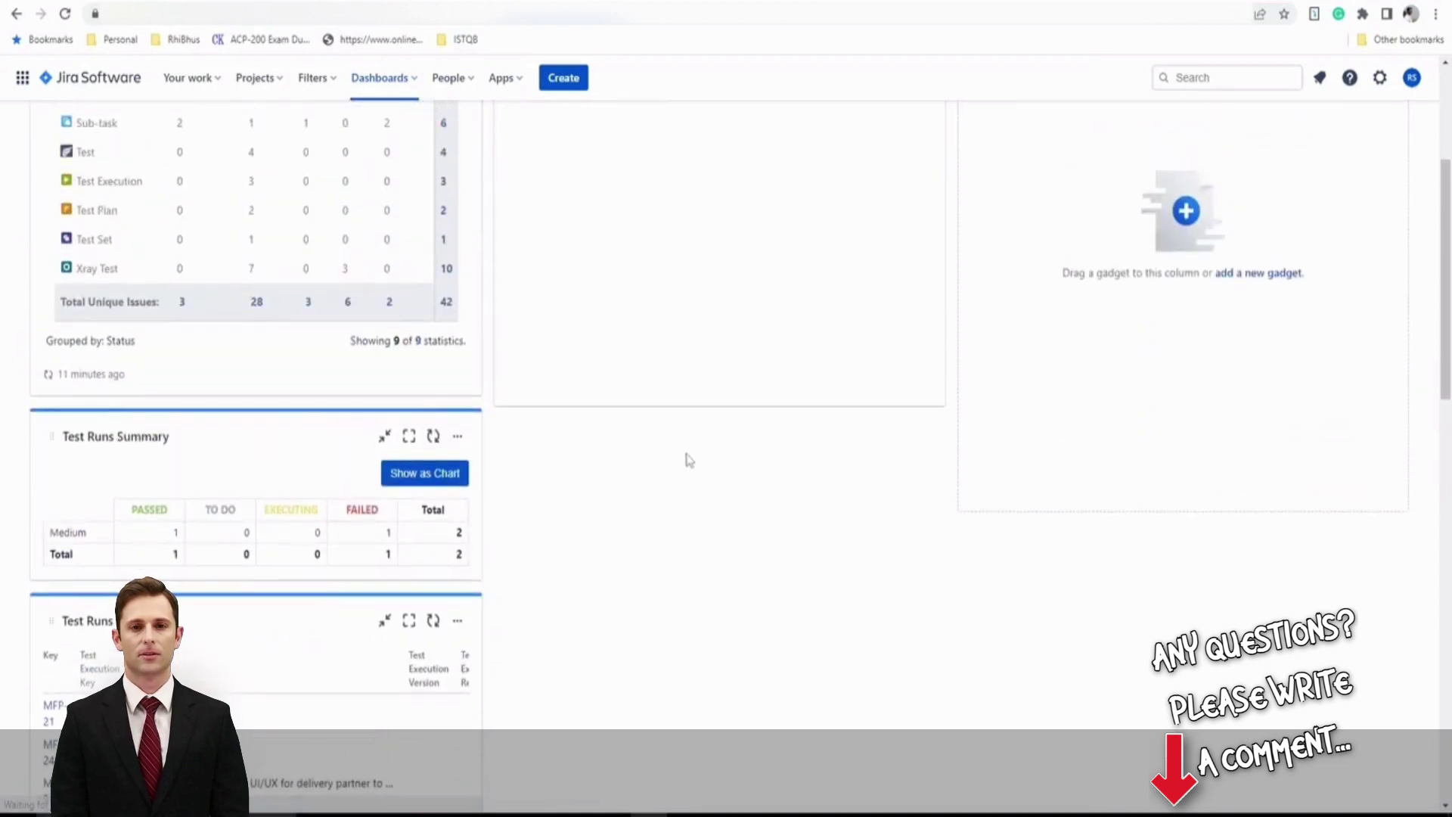
Step: Move the Test Runs List gadget to the top of the dashboard's empty third column
scroll(688, 460, down, 2)
drag(306, 455, 1255, 163)
scroll(812, 406, up, 4)
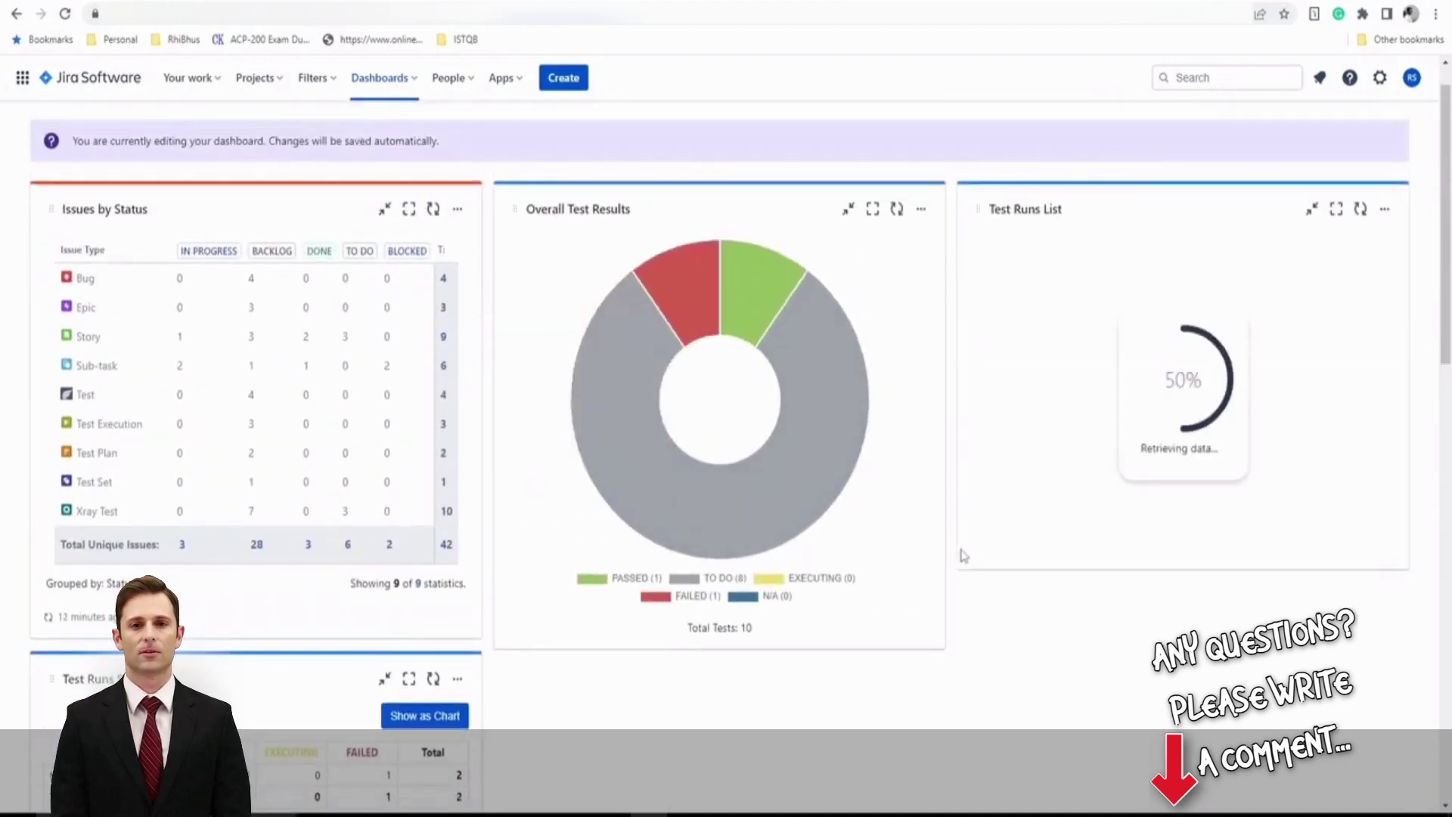
Step: Move the Test Executions List gadget below Test Runs List in the third column, and Test Coverage - Status below Overall Test Results in the second
scroll(960, 554, down, 3)
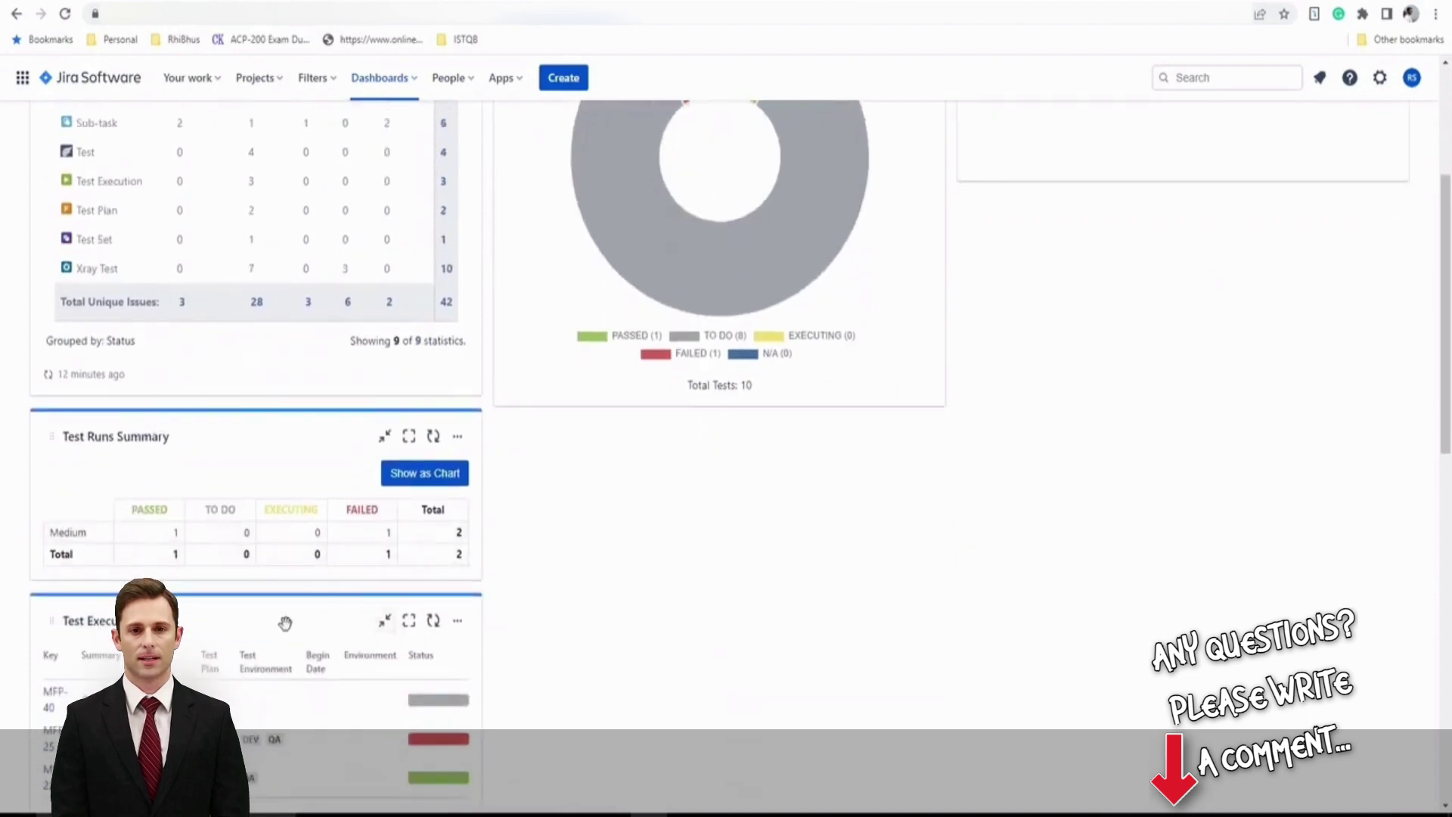
drag(470, 622, 1217, 249)
scroll(673, 592, down, 2)
drag(294, 438, 776, 247)
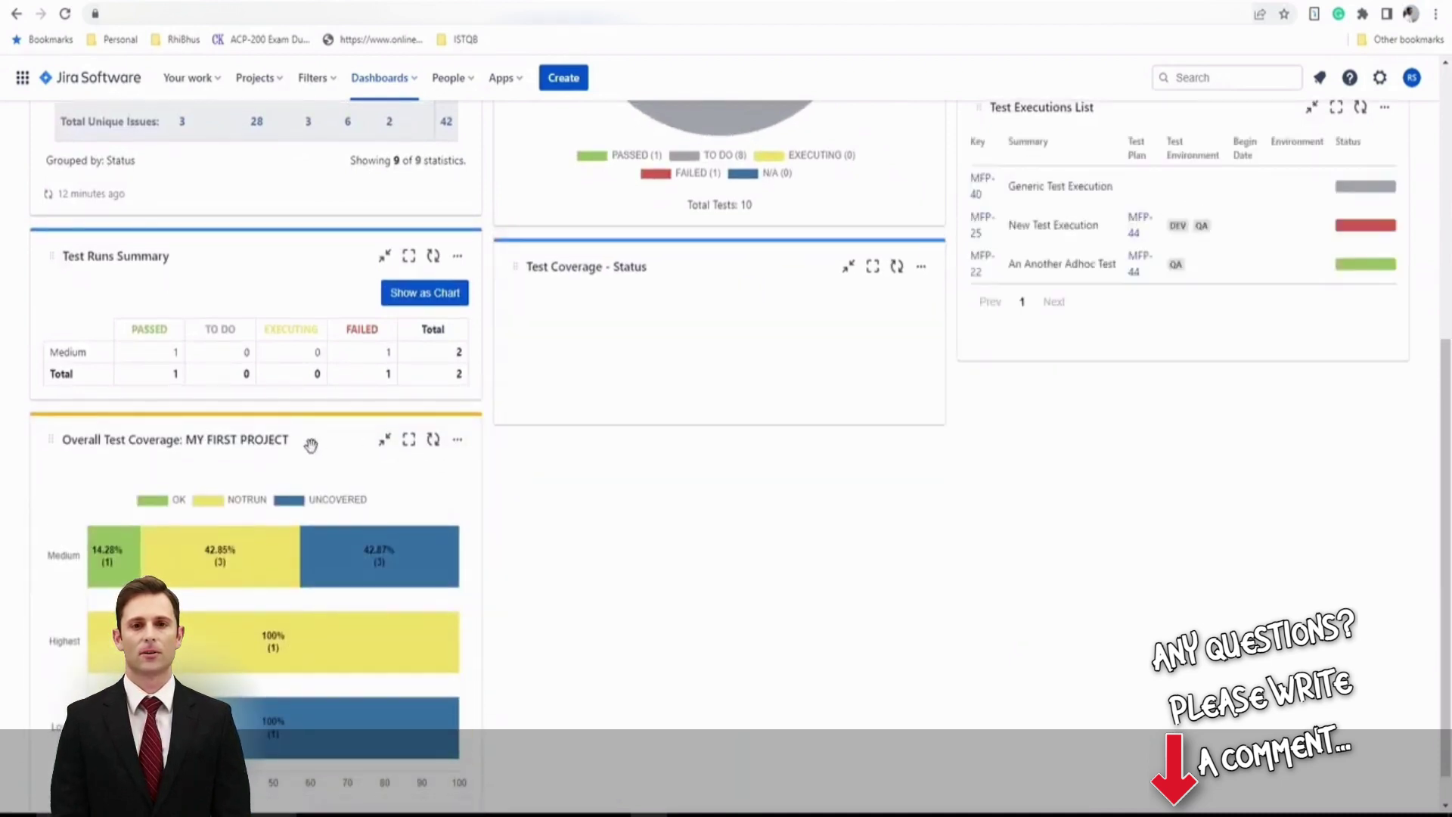
Step: Move the Overall Test Coverage: MY FIRST PROJECT gadget below Test Executions List in the dashboard's third column
drag(311, 446, 1230, 369)
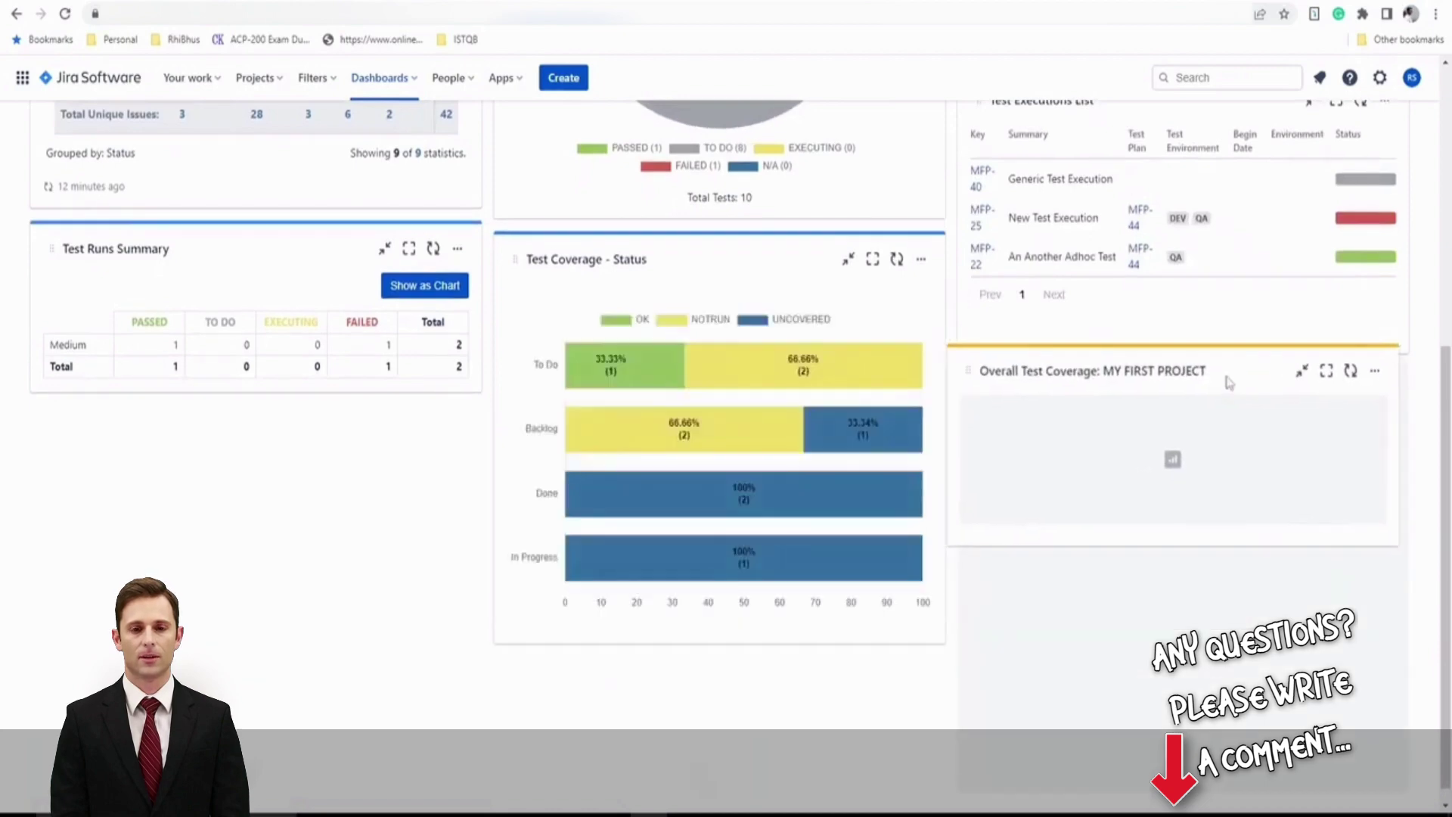
scroll(839, 499, up, 5)
scroll(1199, 483, up, 2)
scroll(1198, 488, down, 5)
scroll(1200, 488, down, 2)
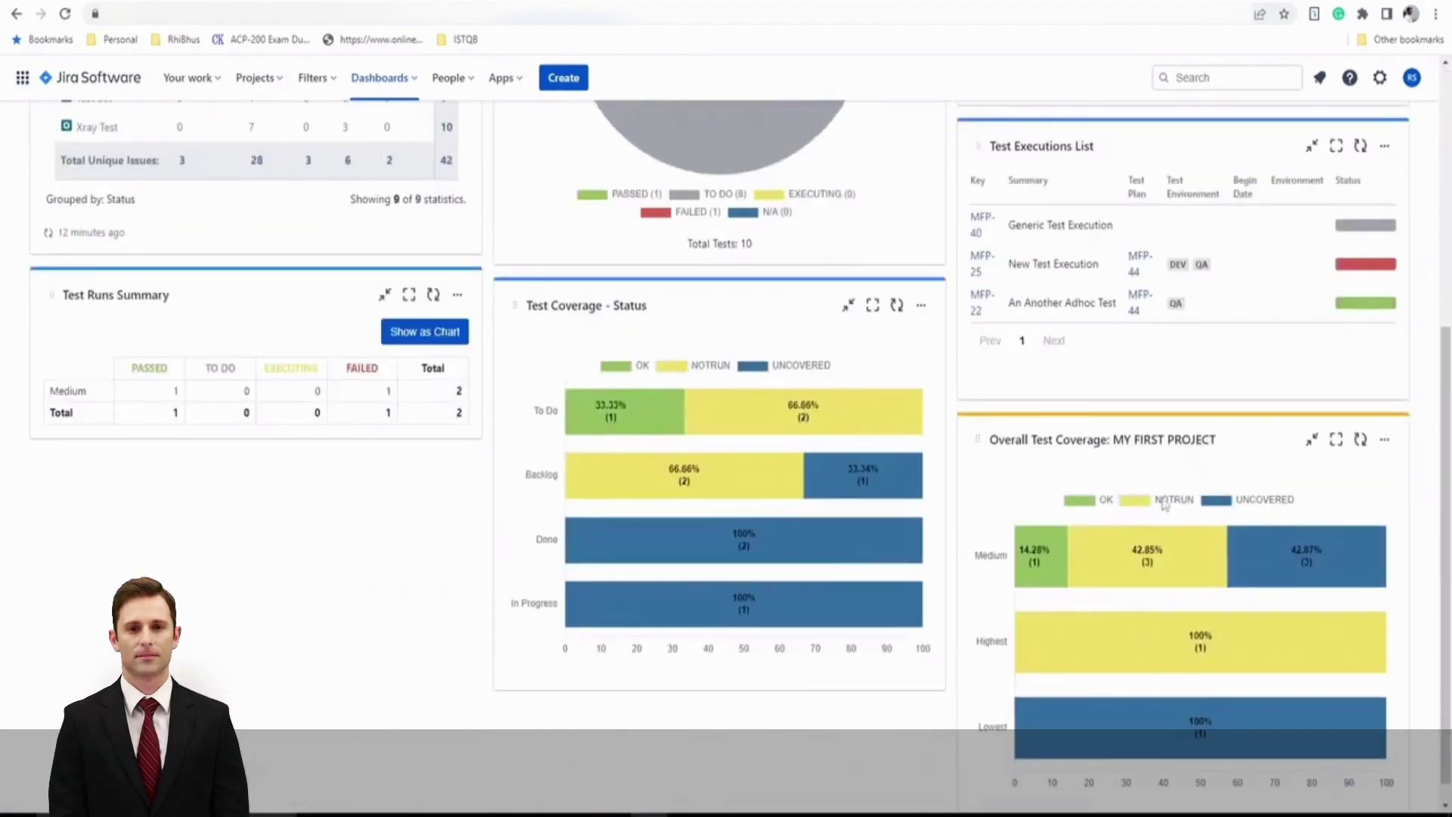
Step: Review the arranged gadgets across the three columns and finish editing TESTING DASHBOARD
mouse_move(899, 567)
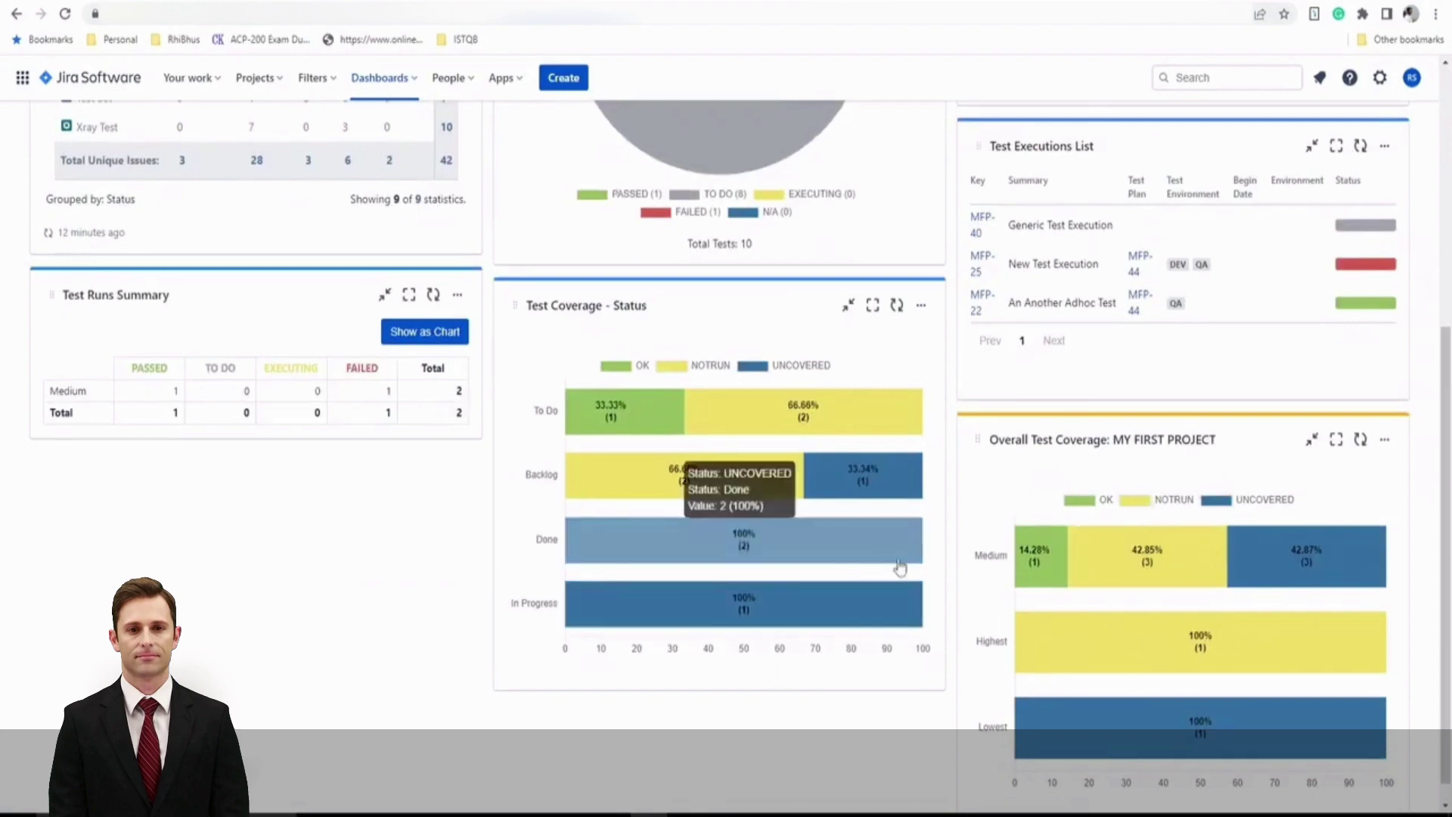
scroll(900, 567, up, 2)
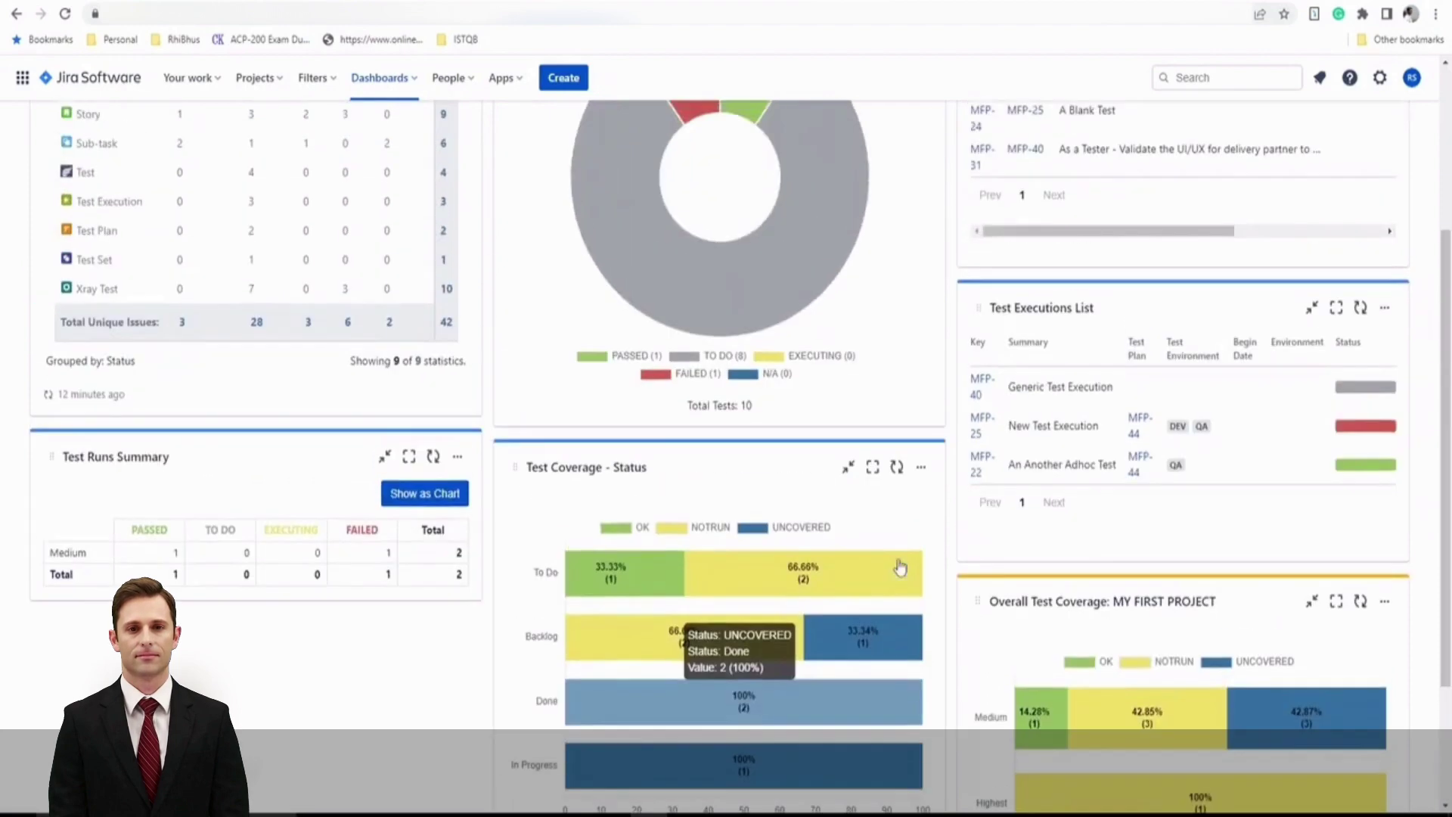
scroll(900, 567, down, 1)
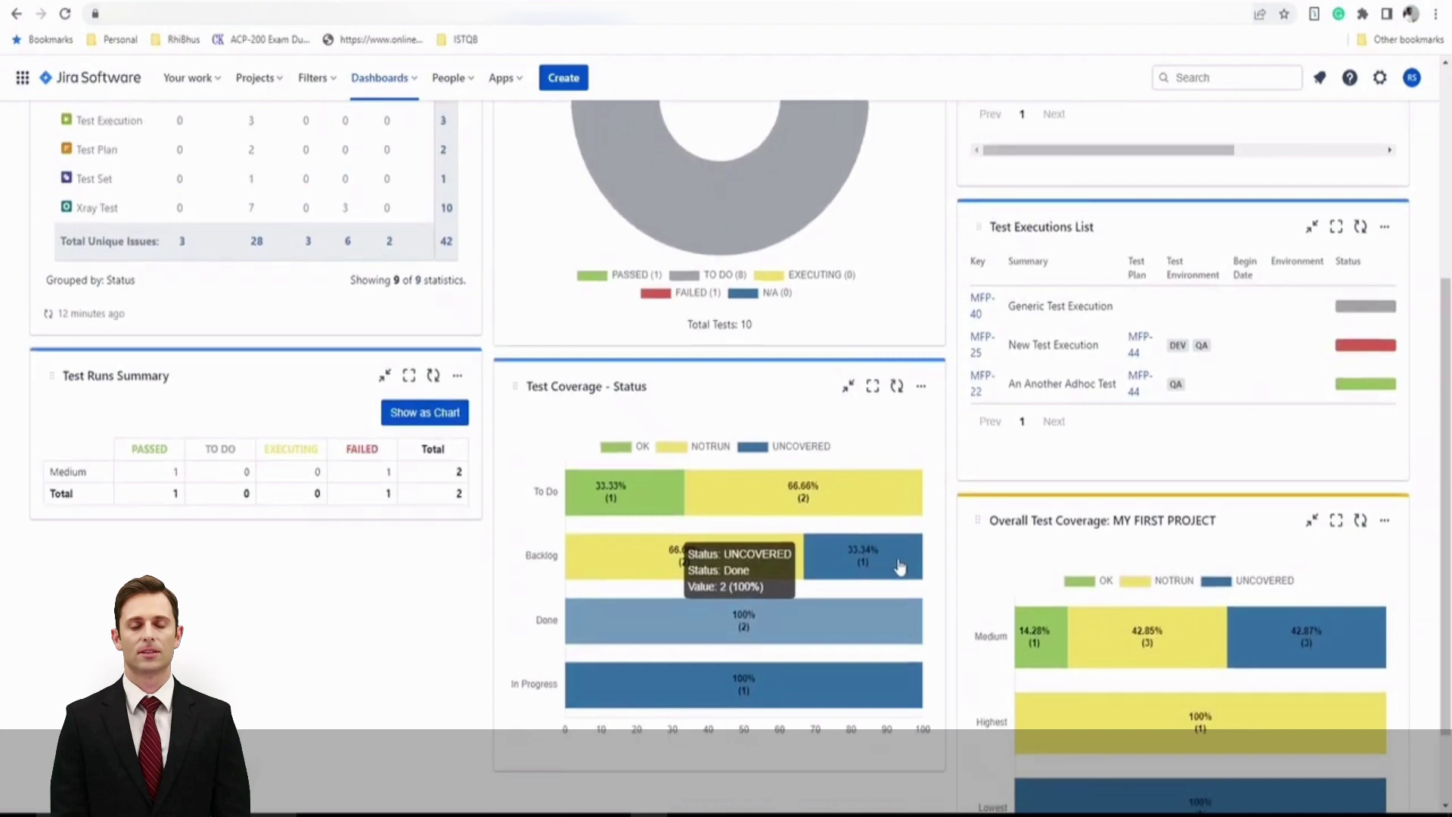
scroll(900, 568, up, 5)
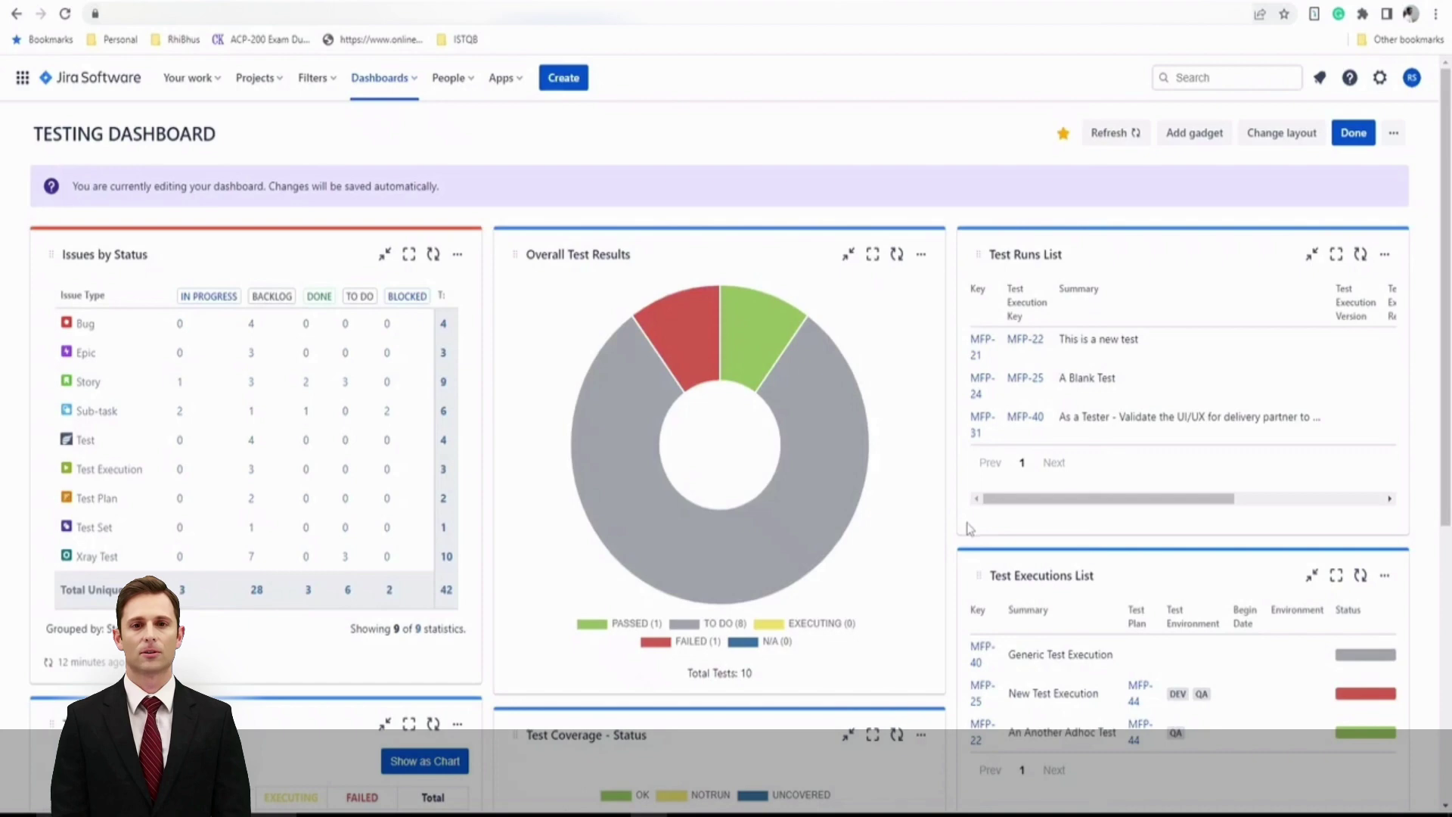
click(1351, 134)
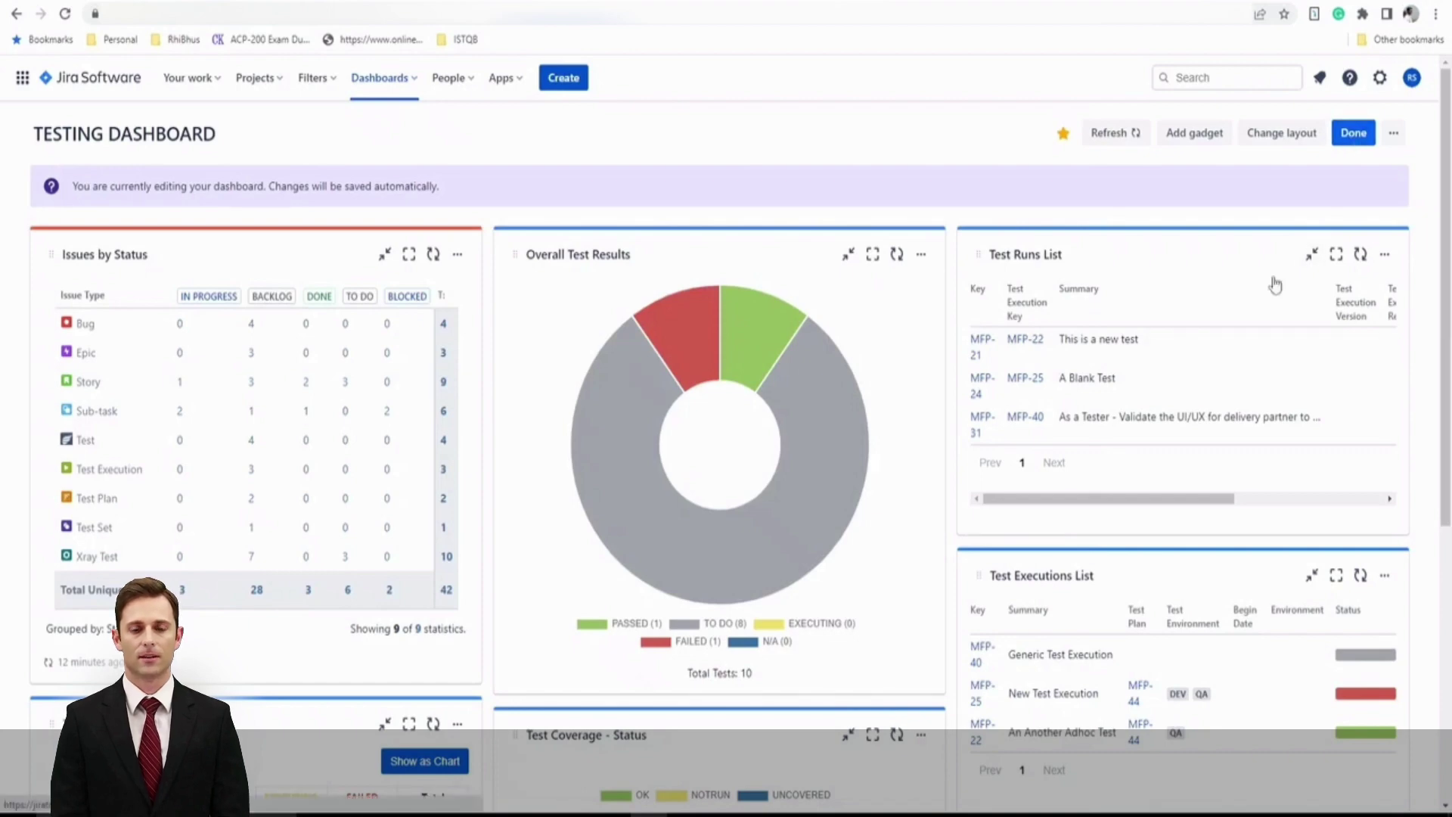